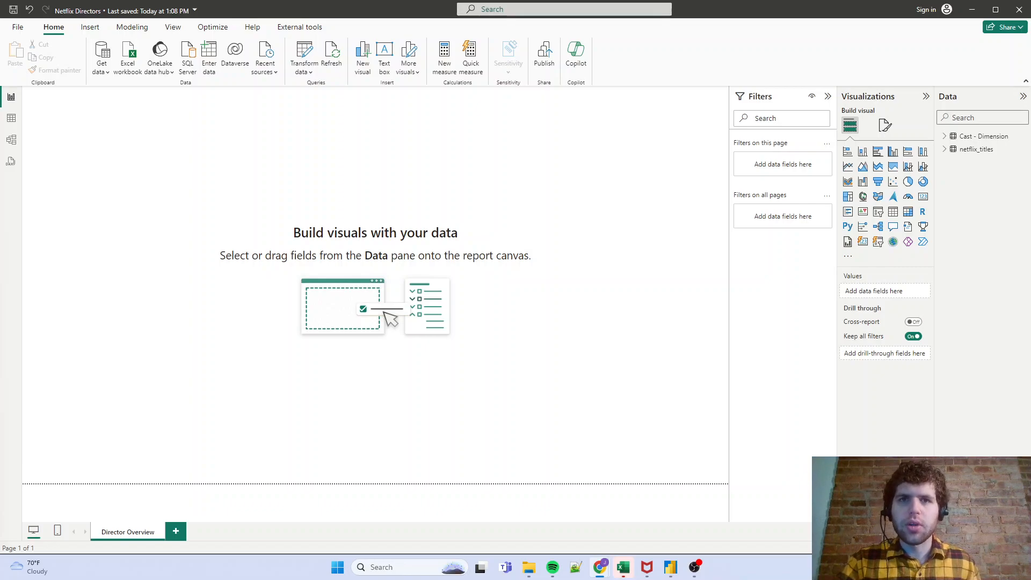
# - In the browser, copy the Extended Date Table M code from the Enterprise DNA forum post, and return to Power BI
pyautogui.moveTo(0, 161); pyautogui.dragTo(481, 114)
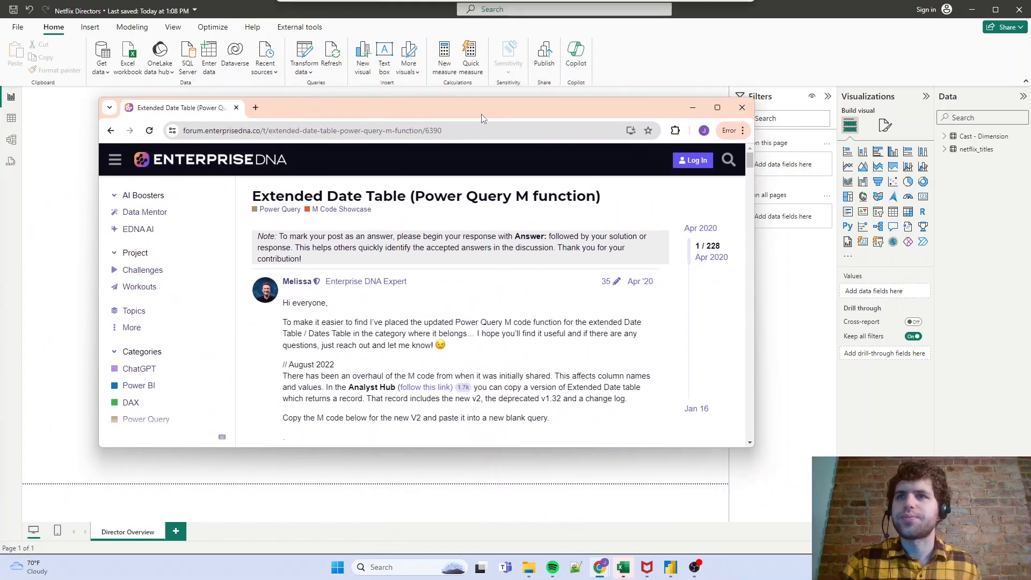
pyautogui.doubleClick(403, 101)
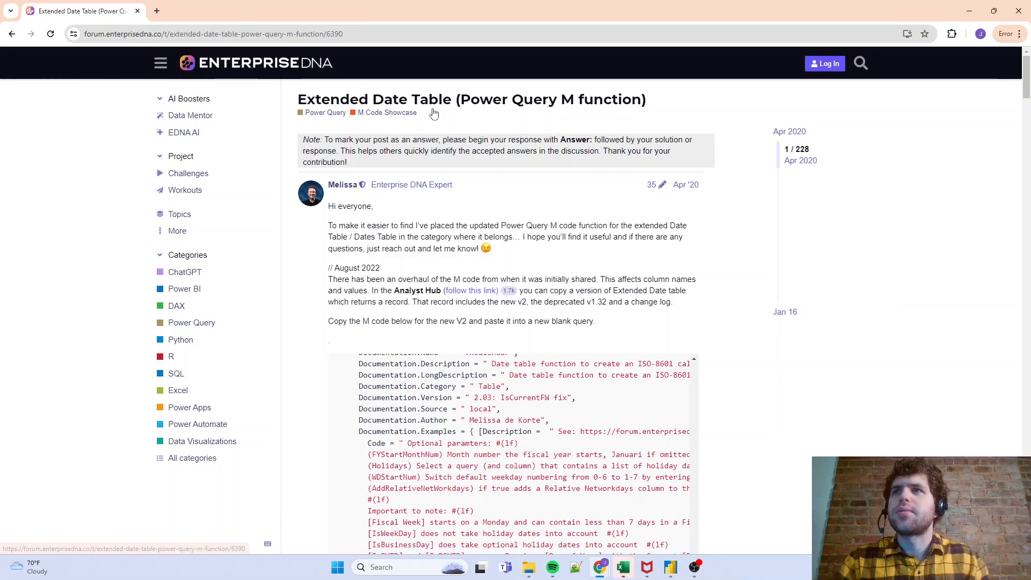
pyautogui.scroll(-2, 434, 109)
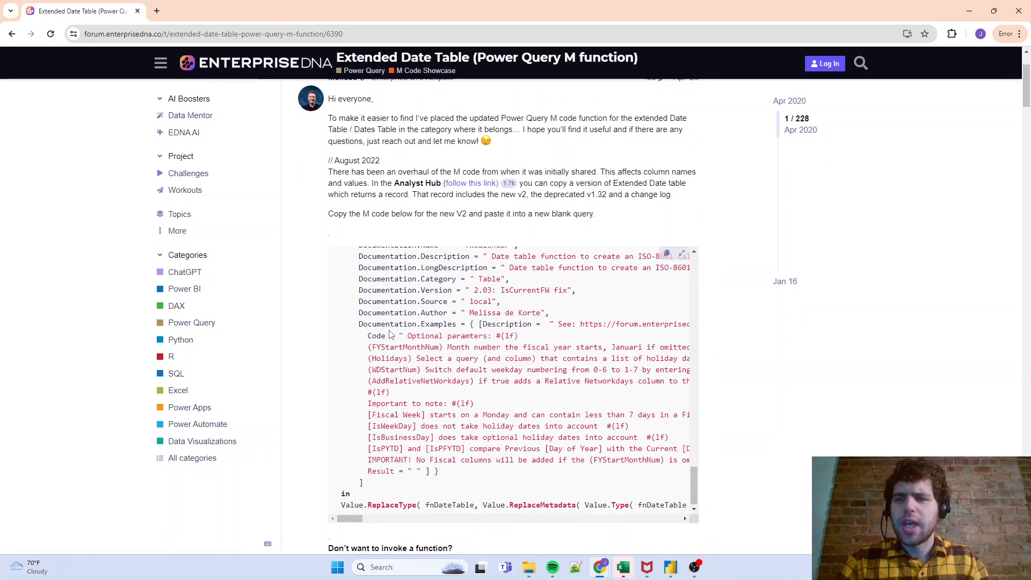
pyautogui.scroll(20, 394, 331)
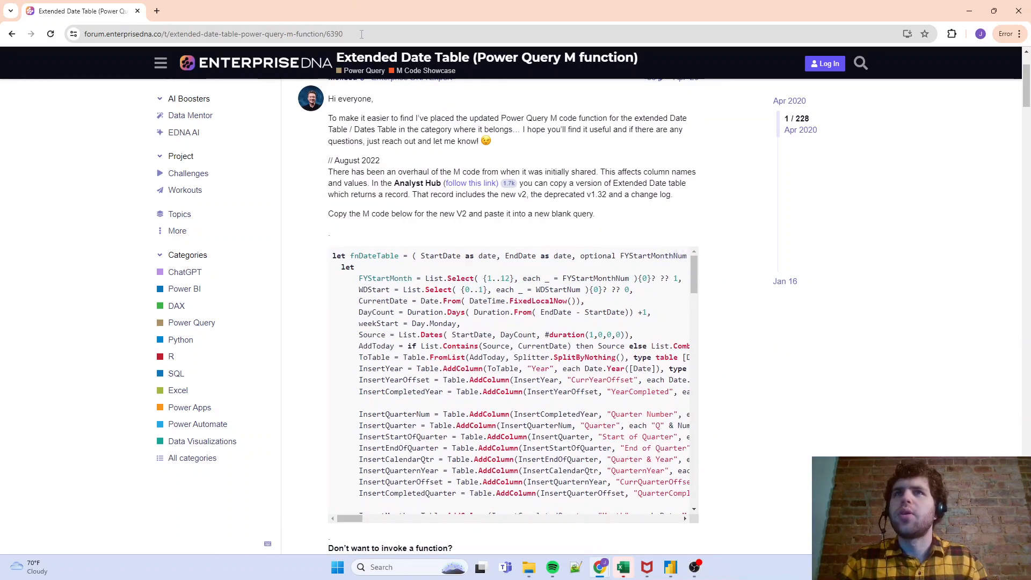
pyautogui.click(669, 255)
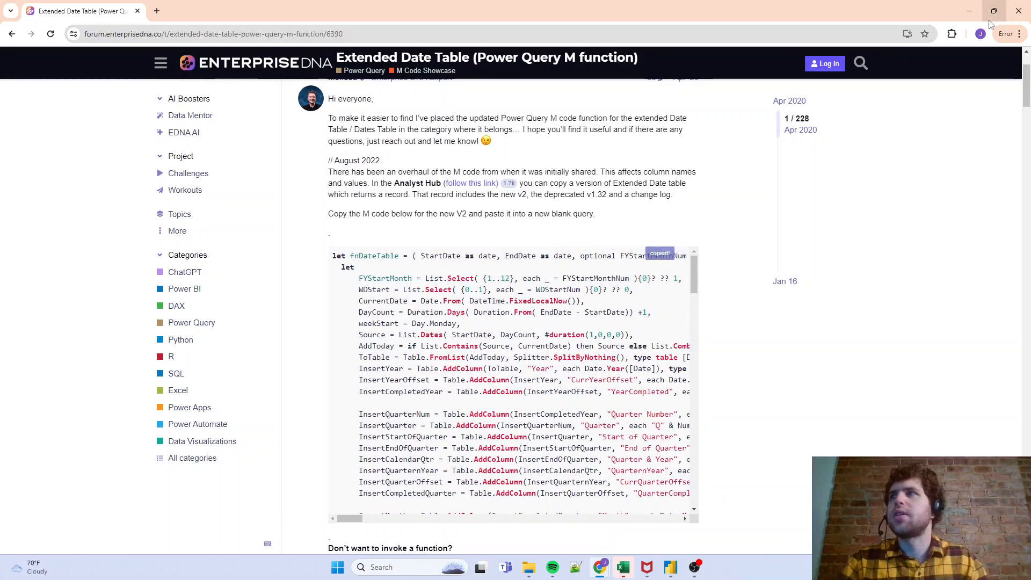
pyautogui.click(970, 13)
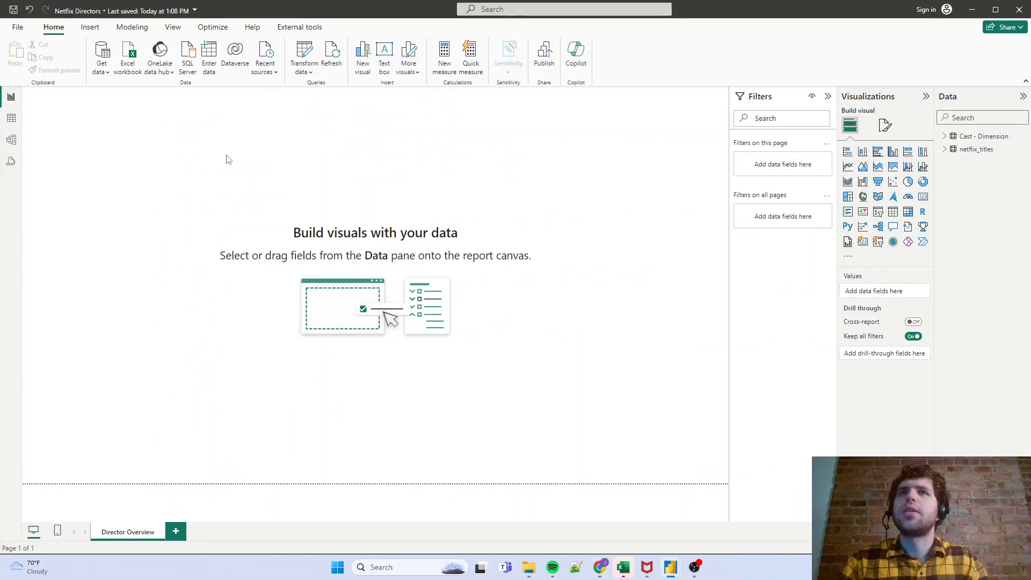
# - Create a blank query and replace its entire code with the copied date table function
pyautogui.click(101, 62)
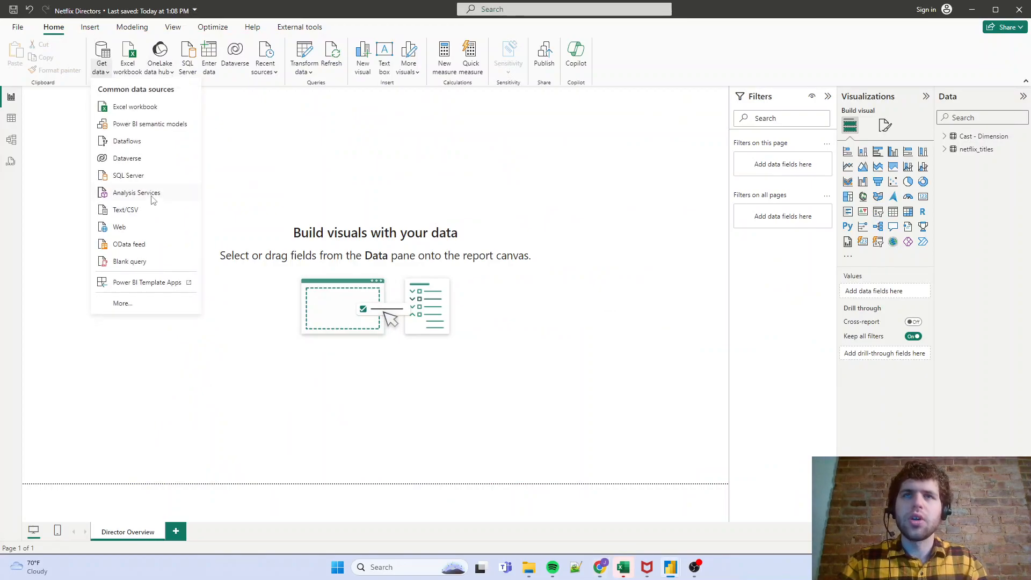
pyautogui.click(139, 265)
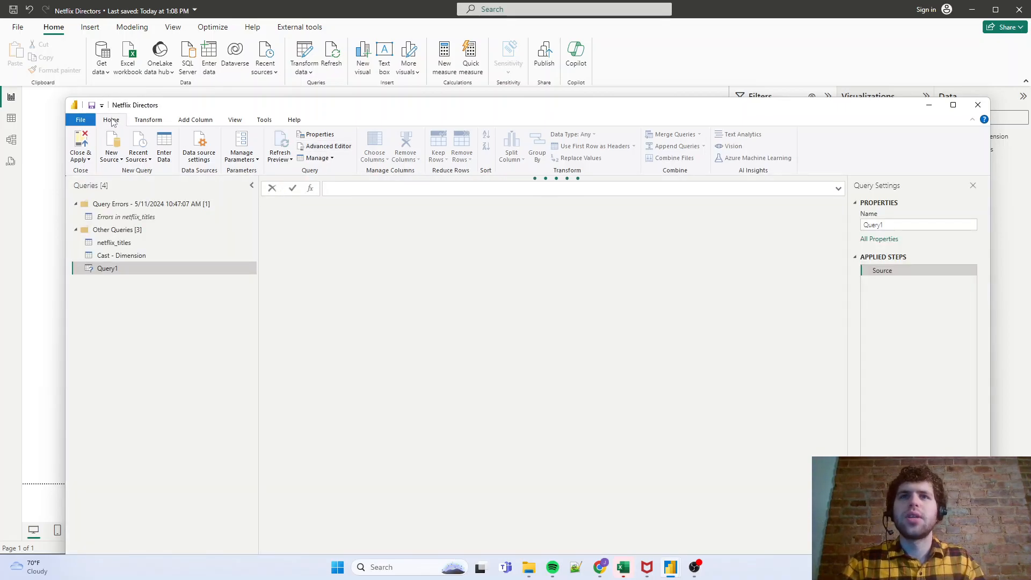
pyautogui.click(323, 146)
pyautogui.click(323, 147)
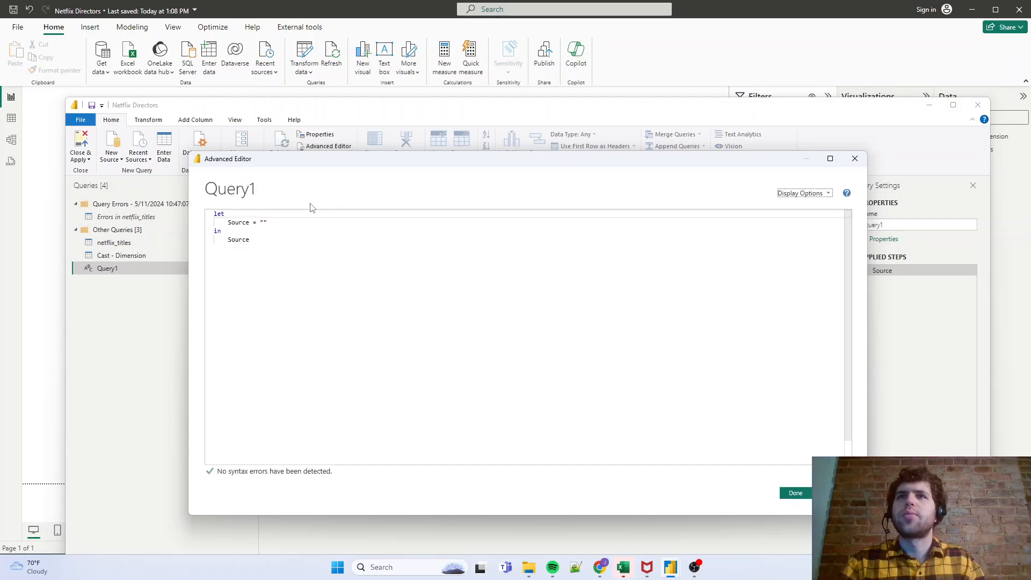
pyautogui.hotkey('ctrl', 'a')
pyautogui.hotkey('ctrl', 'v')
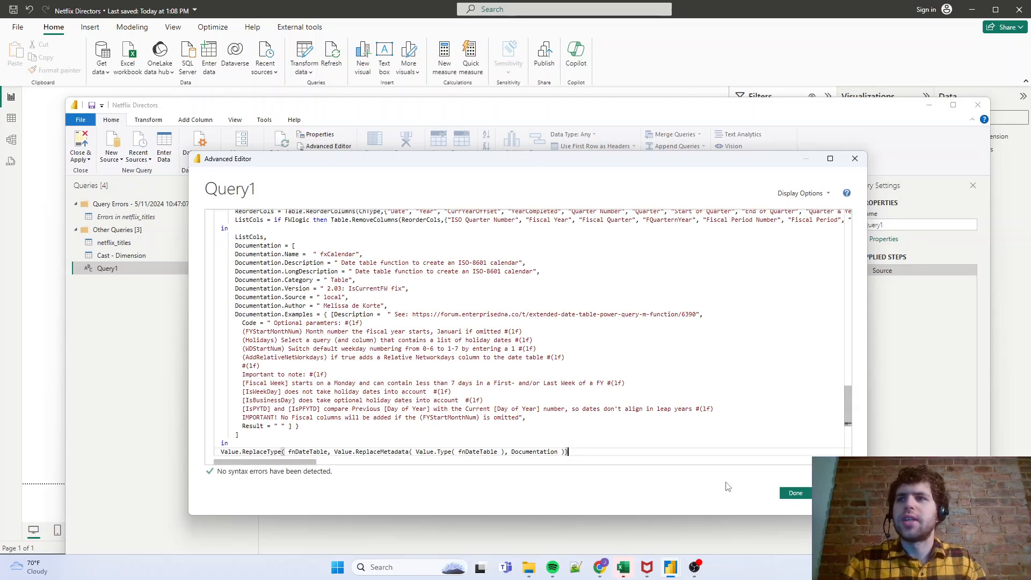
pyautogui.click(791, 493)
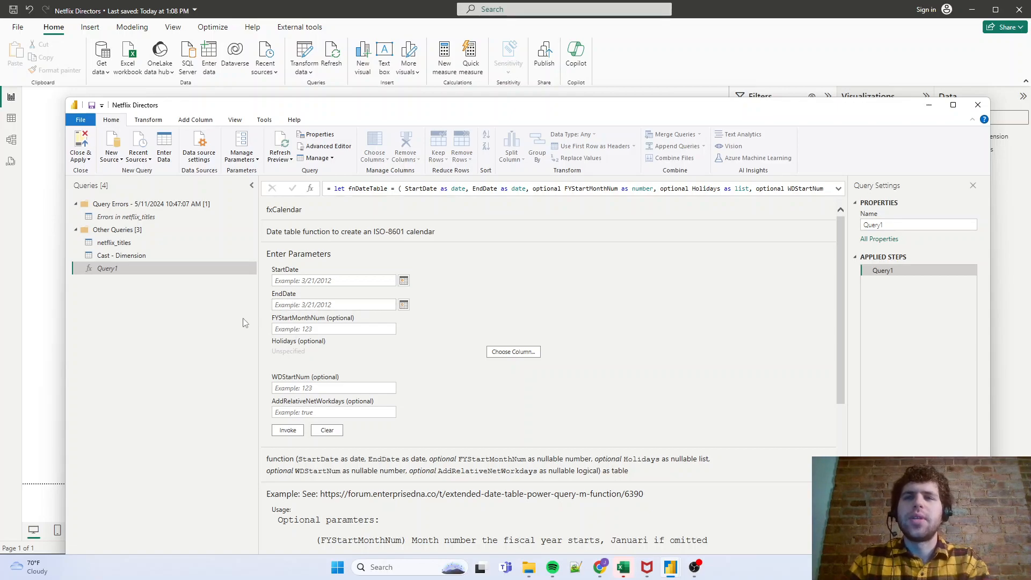
# - Examine the date_added column statistics in netflix_titles, with column profiling based on the entire data set, to find the date range
pyautogui.click(161, 243)
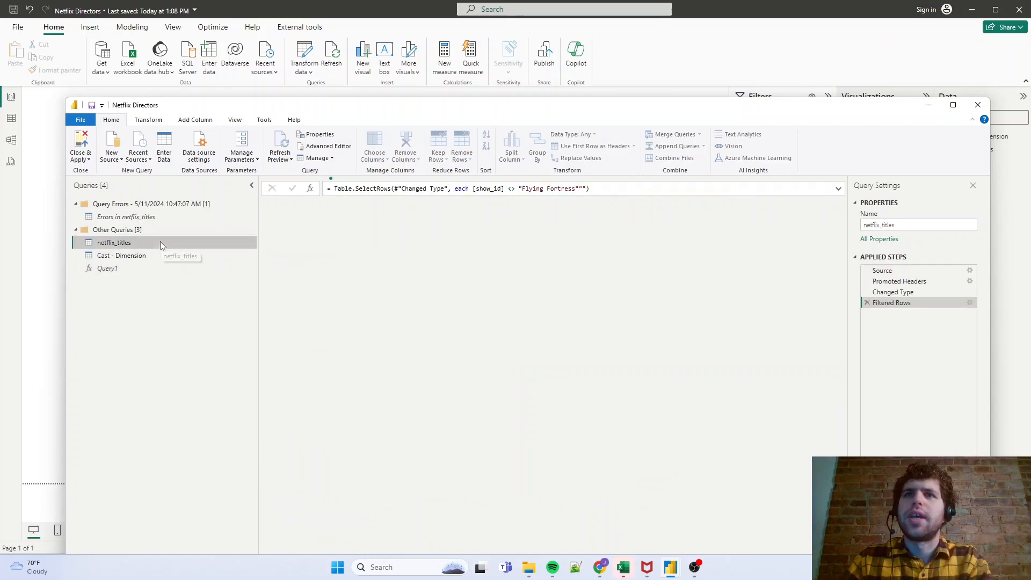
pyautogui.moveTo(432, 117); pyautogui.dragTo(408, 59)
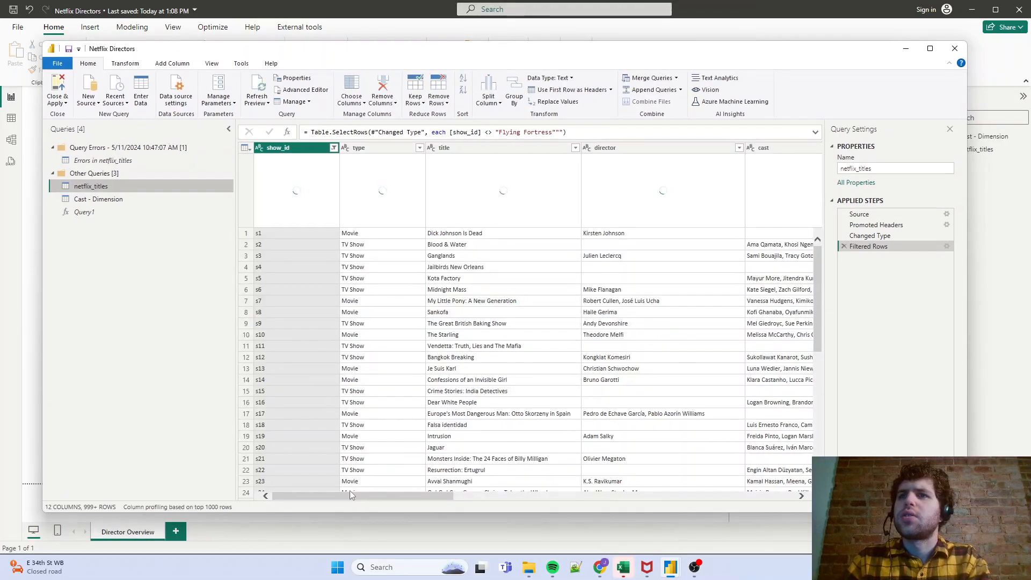
pyautogui.click(349, 492)
pyautogui.moveTo(336, 428); pyautogui.dragTo(577, 439)
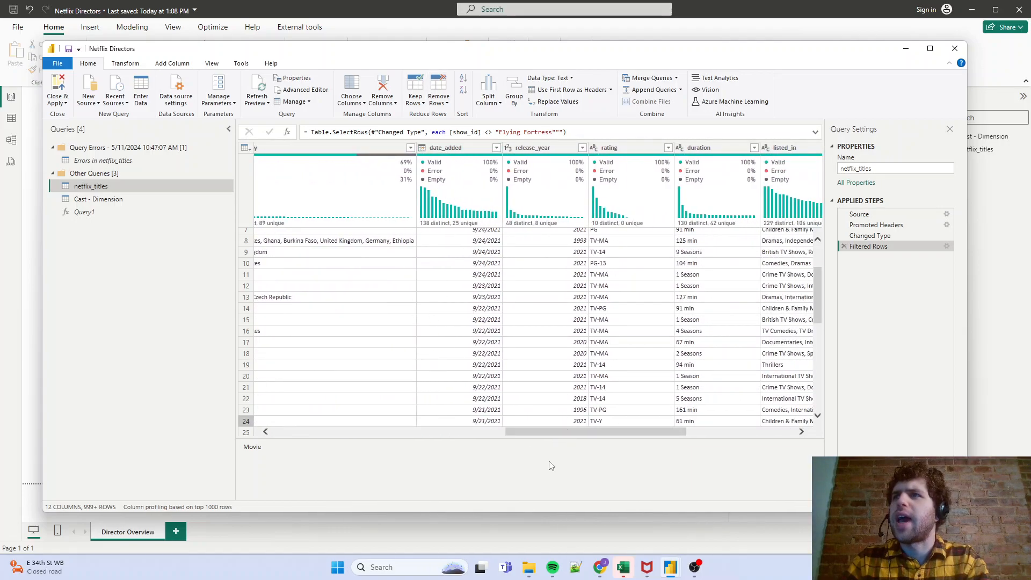
pyautogui.moveTo(552, 439); pyautogui.dragTo(547, 439)
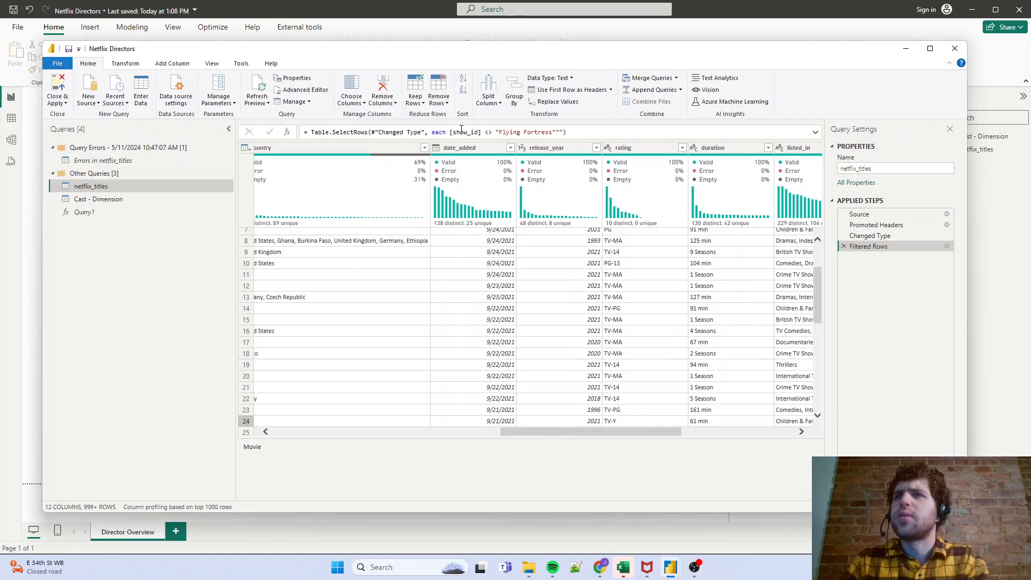
pyautogui.click(223, 506)
pyautogui.click(230, 517)
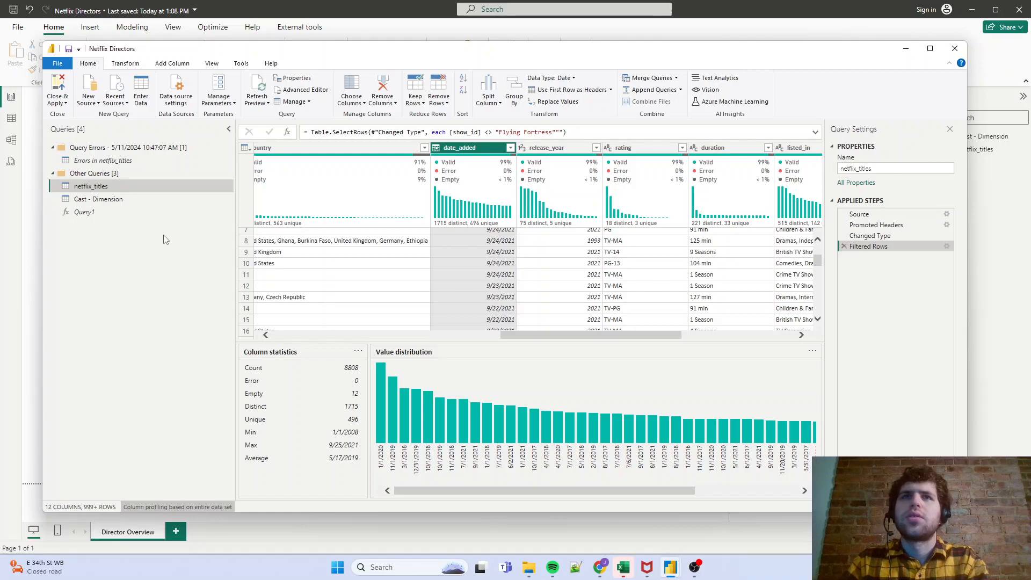
# - Set the StartDate parameter of the Query1 date table function to 1/1/2008
pyautogui.click(132, 213)
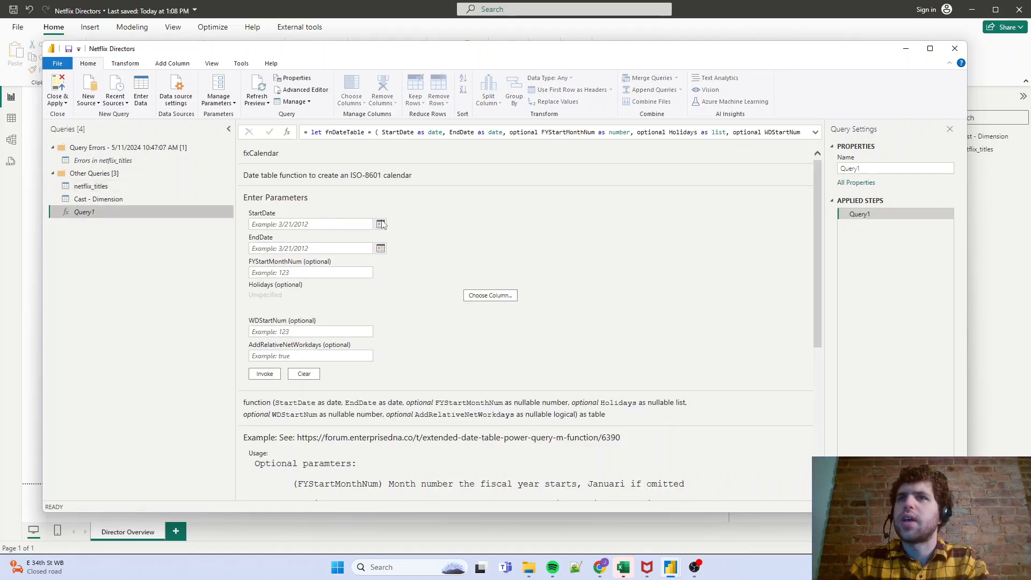
pyautogui.click(380, 224)
pyautogui.click(281, 236)
pyautogui.click(281, 236)
pyautogui.click(281, 236)
pyautogui.tripleClick(280, 238)
pyautogui.tripleClick(280, 238)
pyautogui.tripleClick(280, 238)
pyautogui.tripleClick(280, 237)
pyautogui.tripleClick(281, 237)
pyautogui.doubleClick(281, 236)
pyautogui.click(381, 237)
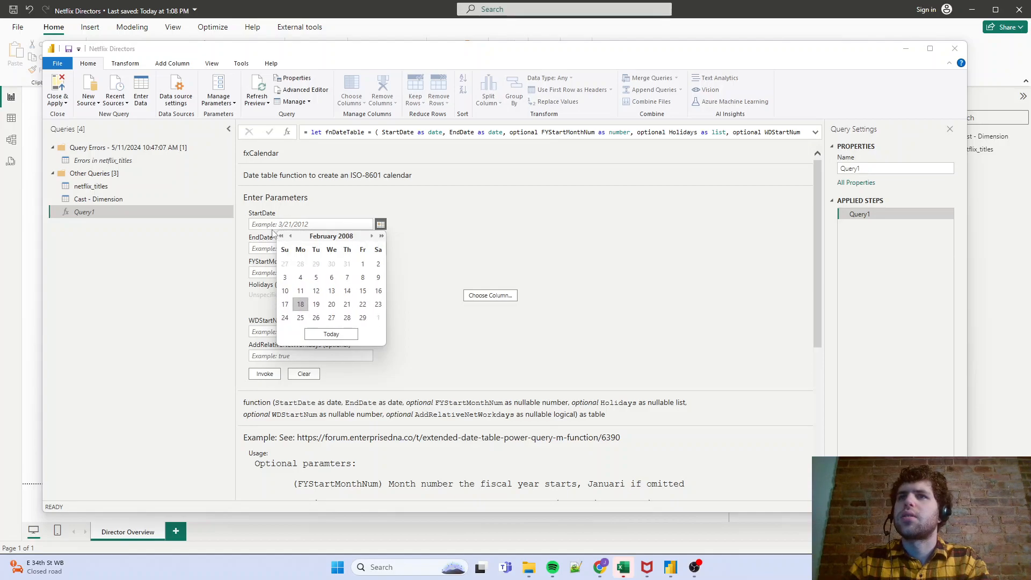
pyautogui.click(290, 237)
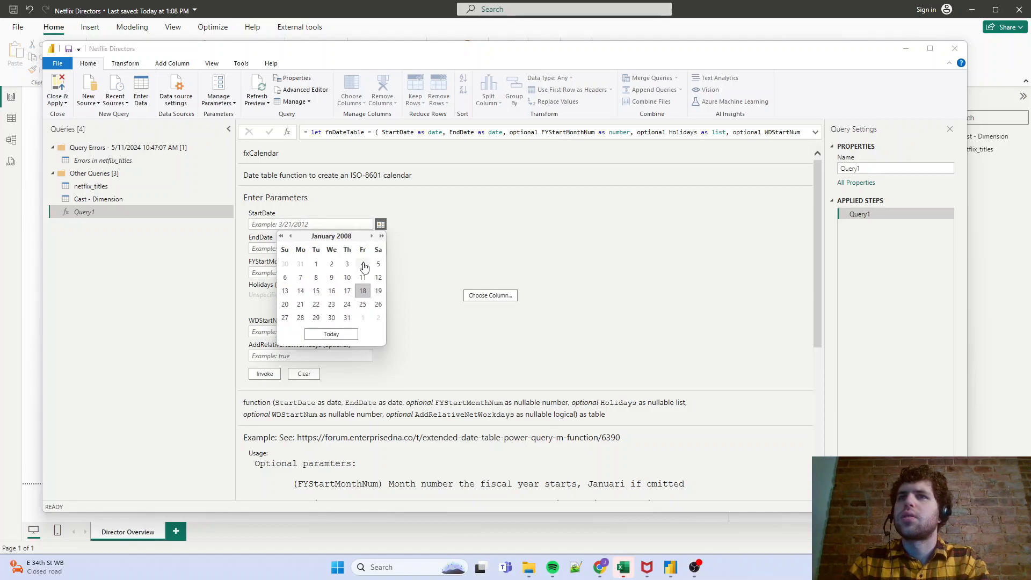
pyautogui.click(317, 265)
# - Set the EndDate parameter of the date table function to 12/31/2021
pyautogui.click(380, 248)
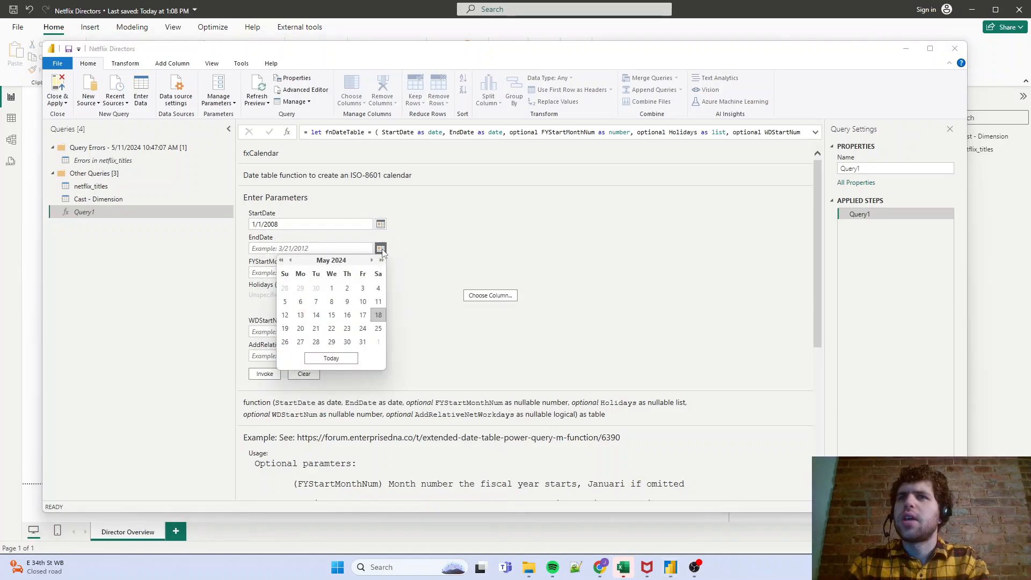
pyautogui.click(282, 260)
pyautogui.click(281, 260)
pyautogui.click(281, 260)
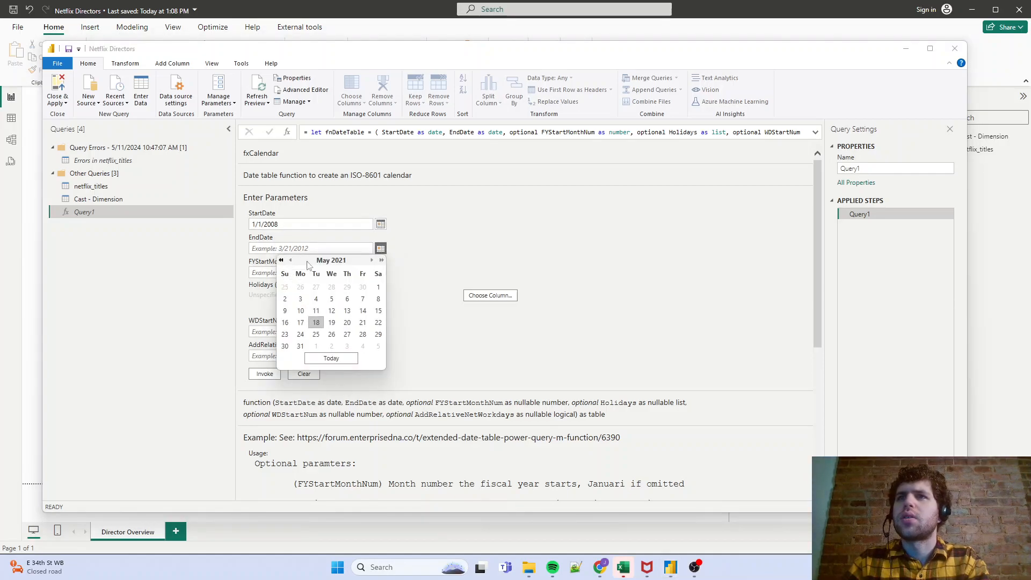
pyautogui.click(371, 261)
pyautogui.click(372, 260)
pyautogui.click(371, 261)
pyautogui.click(372, 261)
pyautogui.click(372, 260)
pyautogui.click(371, 260)
pyautogui.click(372, 260)
pyautogui.click(362, 341)
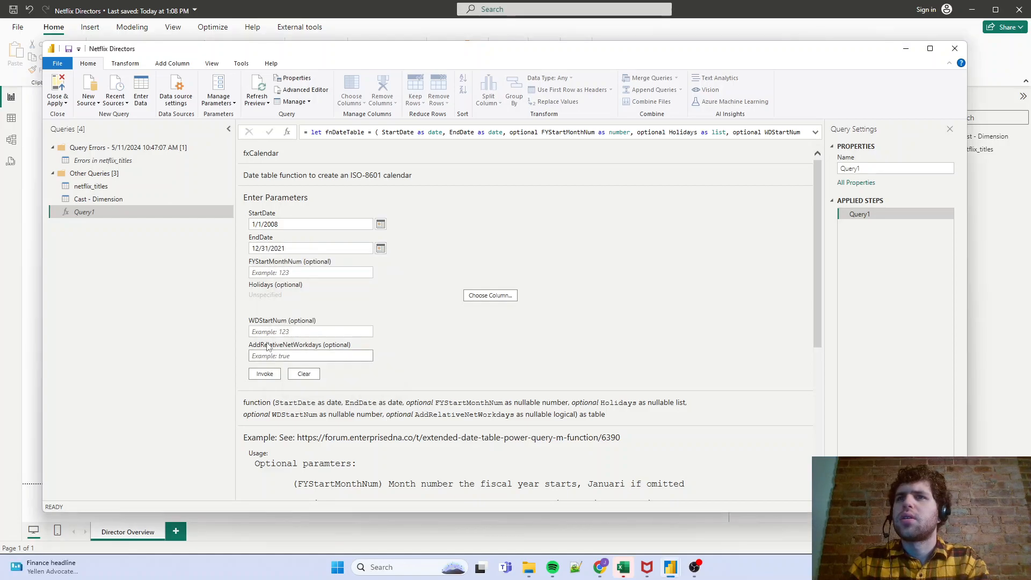
# - Recheck the minimum and maximum dates of the date_added column in netflix_titles and the column profiling scope options
pyautogui.click(145, 186)
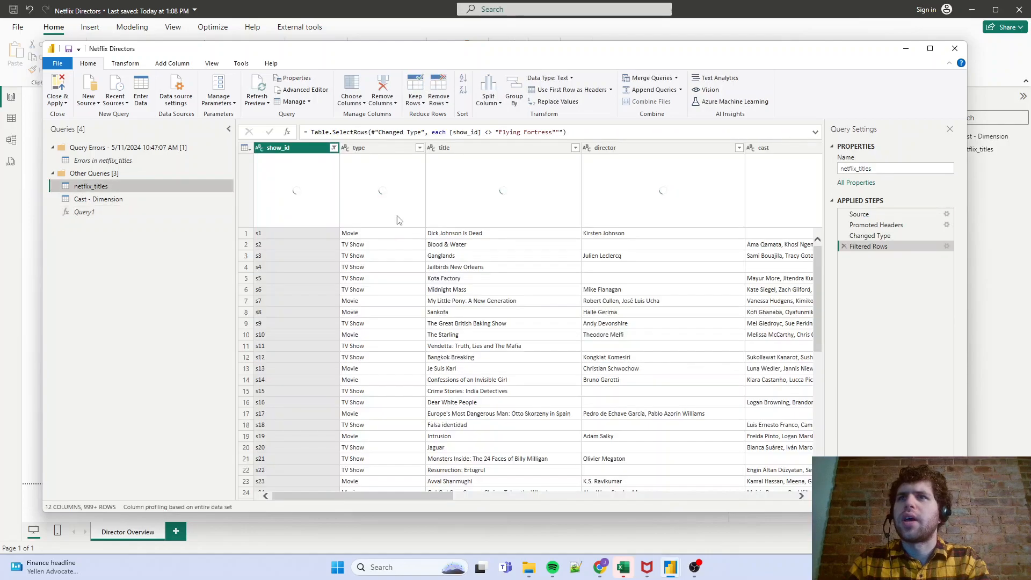
pyautogui.moveTo(393, 496); pyautogui.dragTo(600, 512)
pyautogui.click(547, 151)
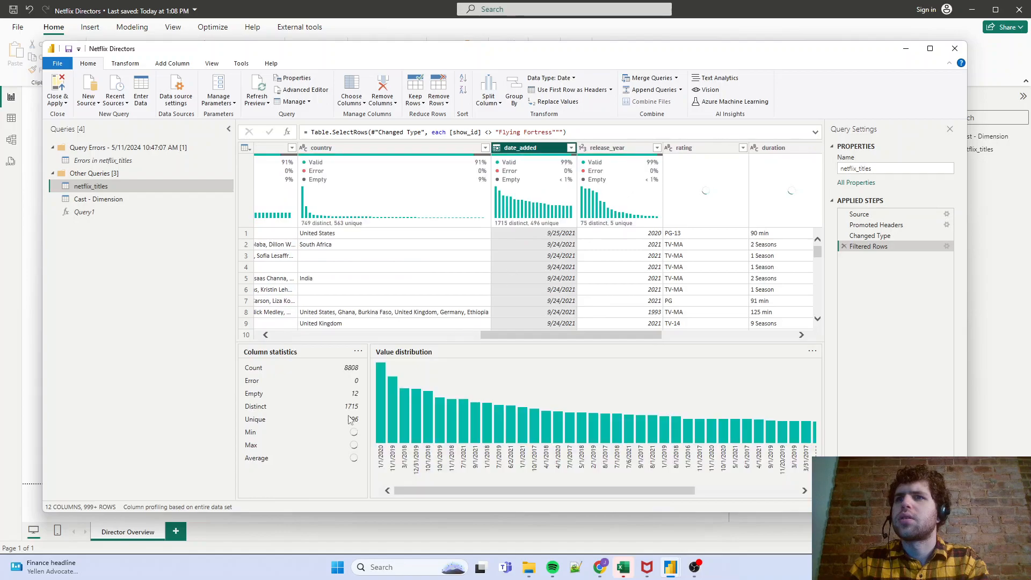
pyautogui.click(183, 507)
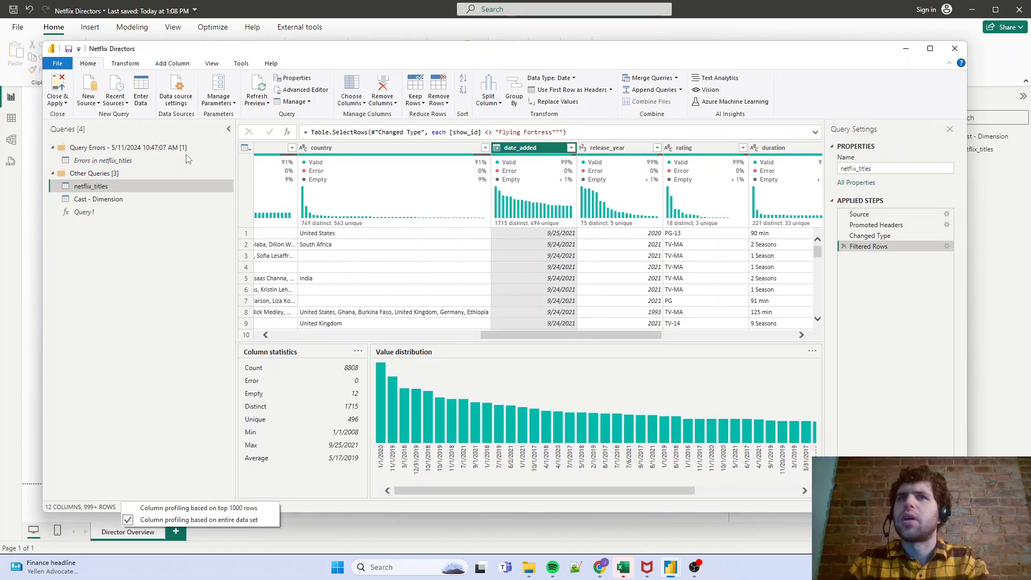
# - Reopen the Query1 date table function and set its StartDate to 1/1/2008
pyautogui.click(109, 212)
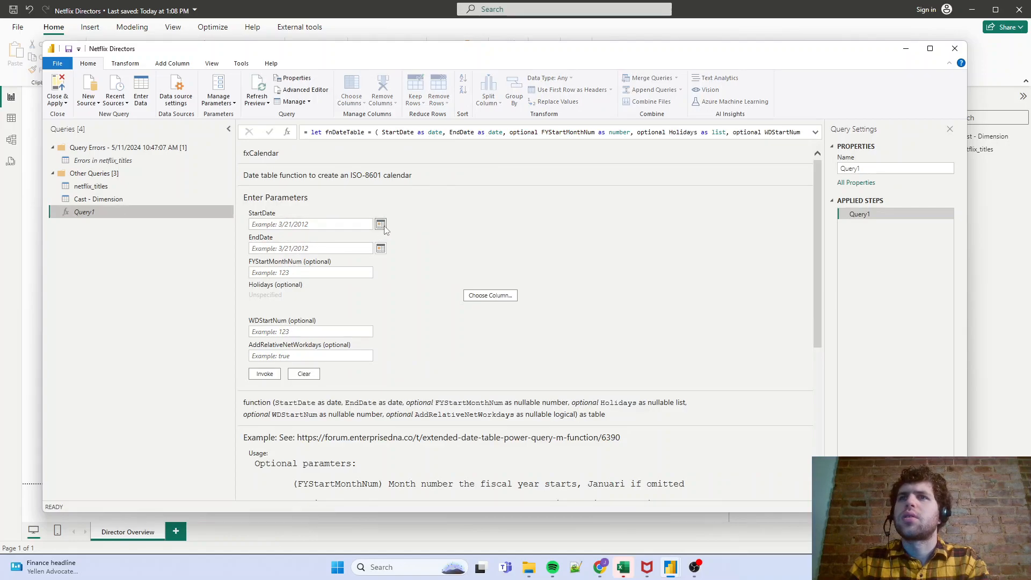
pyautogui.click(380, 224)
pyautogui.click(290, 235)
pyautogui.click(280, 237)
pyautogui.tripleClick(280, 236)
pyautogui.tripleClick(280, 236)
pyautogui.tripleClick(280, 236)
pyautogui.doubleClick(281, 236)
pyautogui.tripleClick(280, 236)
pyautogui.click(280, 236)
pyautogui.click(290, 236)
pyautogui.click(291, 236)
pyautogui.click(290, 236)
pyautogui.click(315, 264)
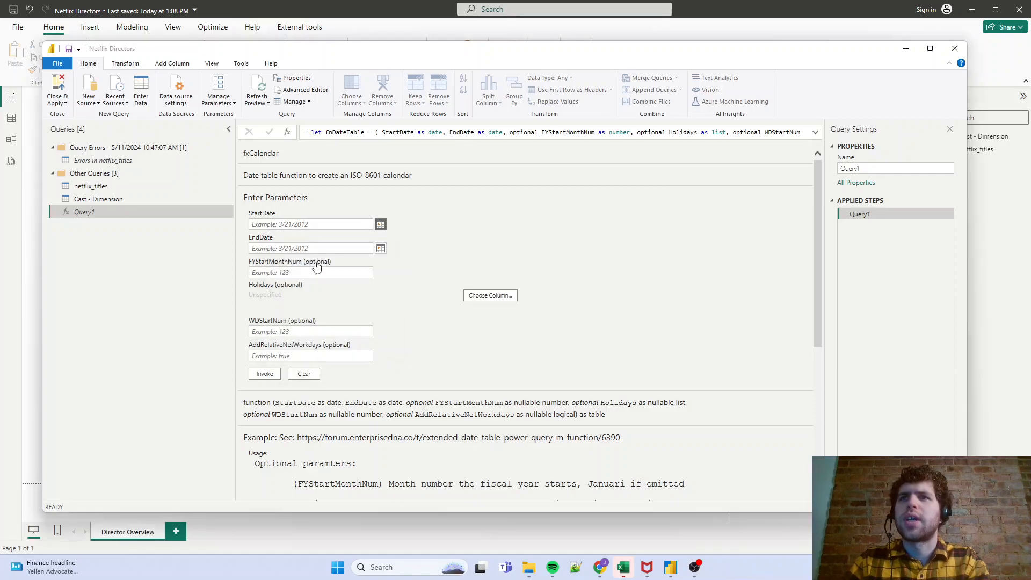
# - Set the date table function's EndDate to 12/31/2021
pyautogui.click(381, 248)
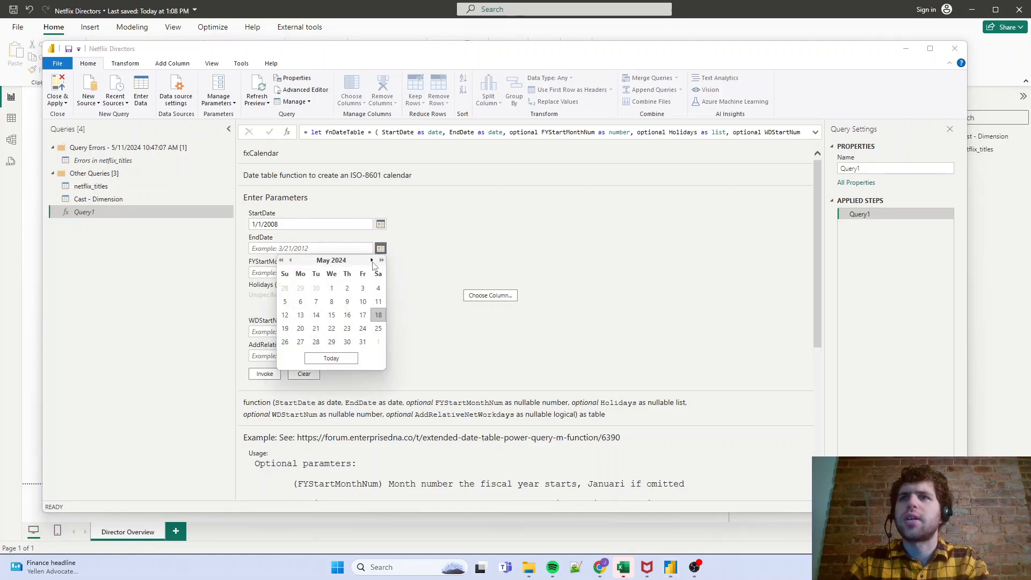
pyautogui.click(281, 260)
pyautogui.click(281, 260)
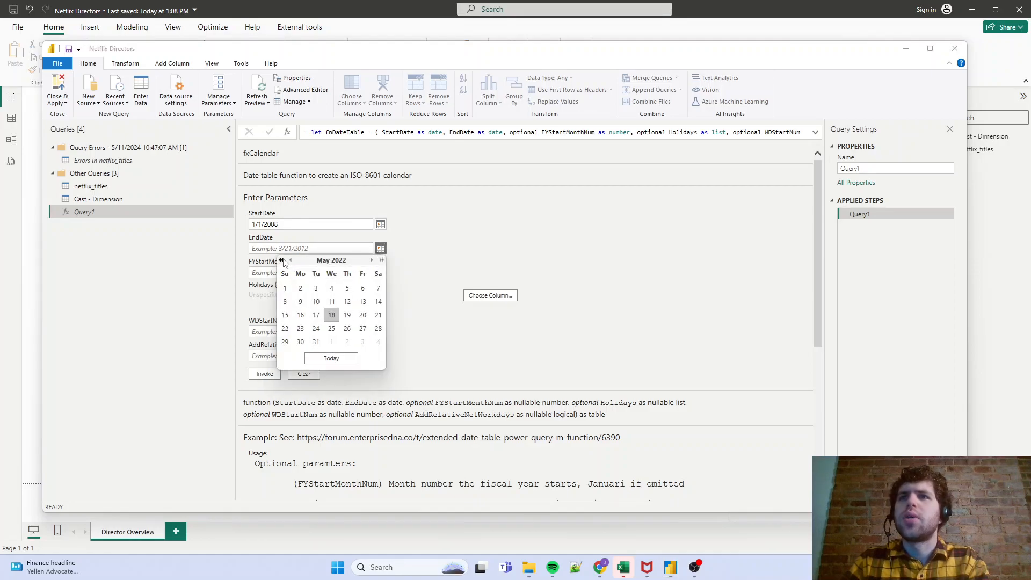
pyautogui.click(281, 260)
pyautogui.click(372, 261)
pyautogui.click(372, 261)
pyautogui.click(372, 261)
pyautogui.click(372, 261)
pyautogui.click(372, 261)
pyautogui.click(372, 261)
pyautogui.click(372, 261)
pyautogui.click(362, 342)
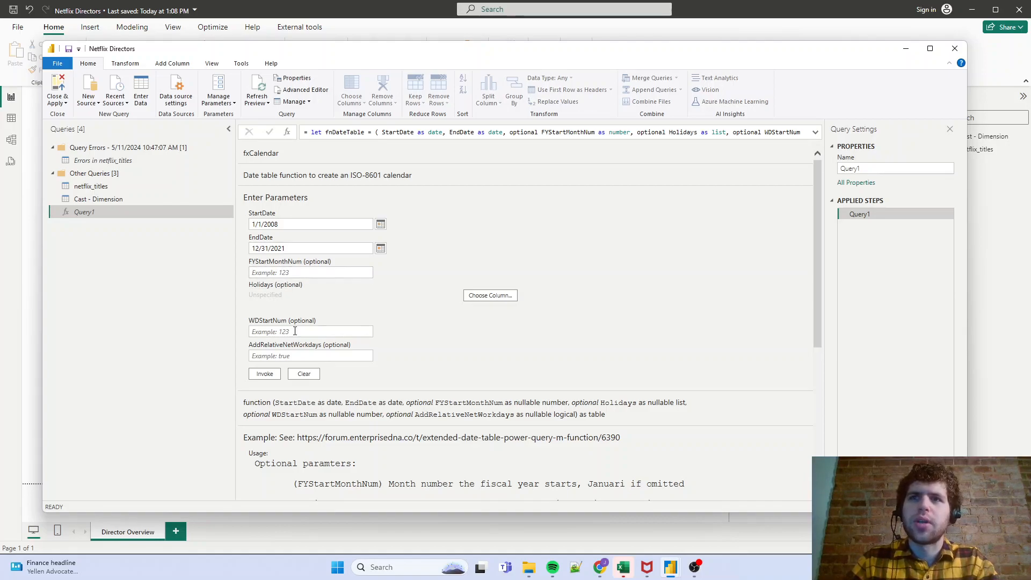
# - Invoke the date table function and rename the resulting query as Date - Dimension
pyautogui.click(275, 375)
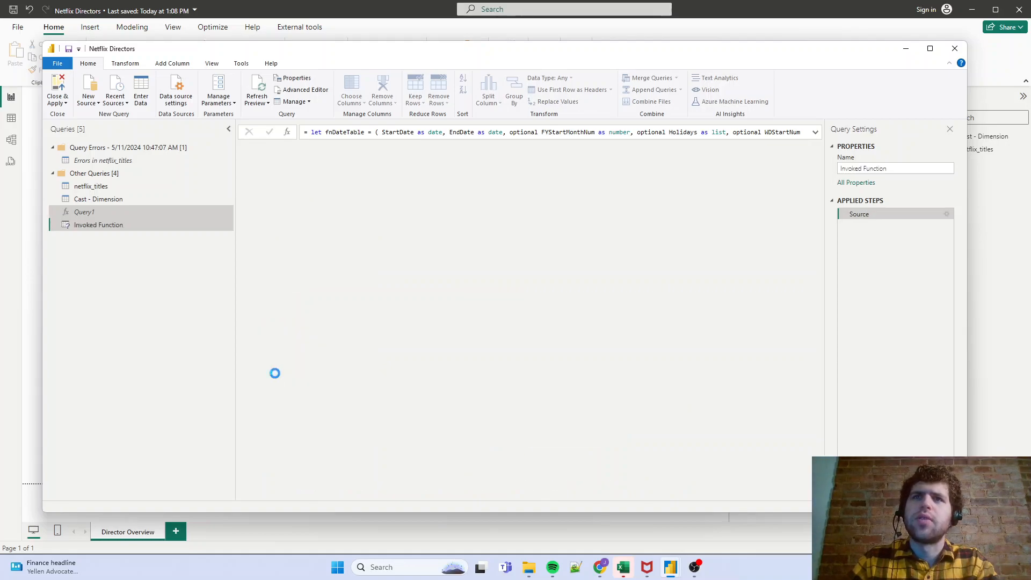
pyautogui.tripleClick(895, 171)
pyautogui.write('Date')
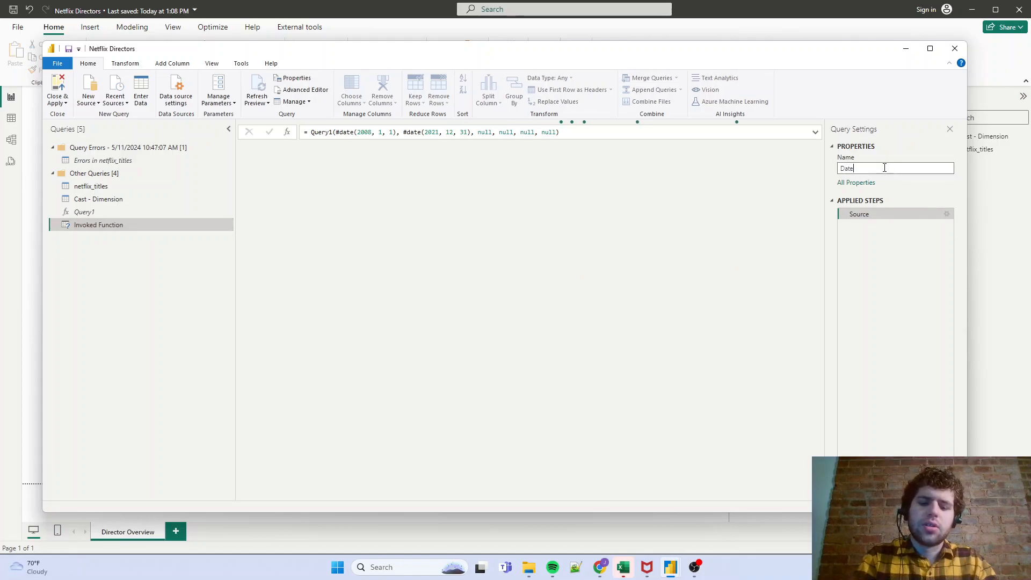
pyautogui.write(' - Dimension')
pyautogui.press('Return')
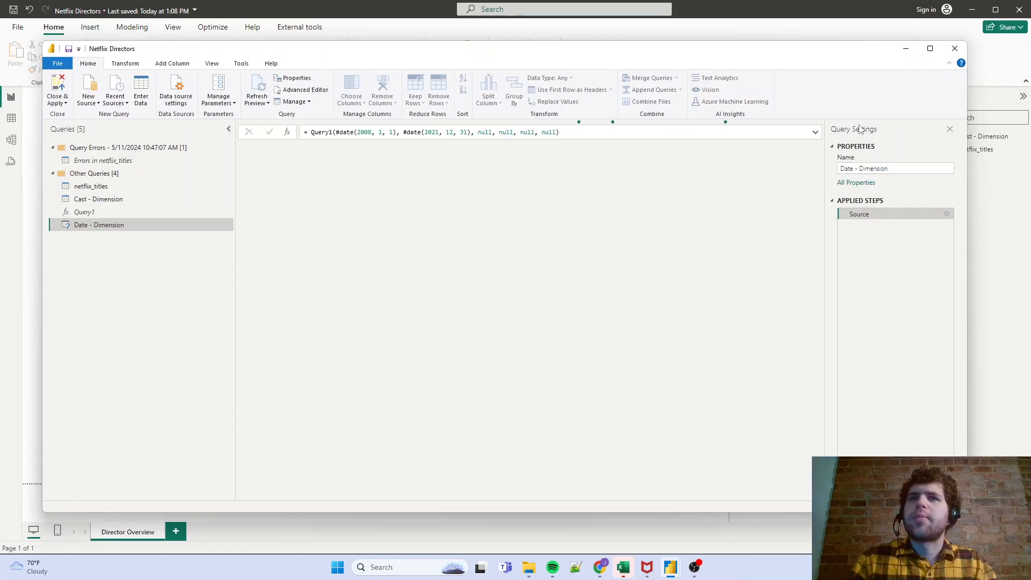
# - Delete the Cast - Dimension query and apply the query changes to the report, closing Power Query Editor
pyautogui.click(112, 202)
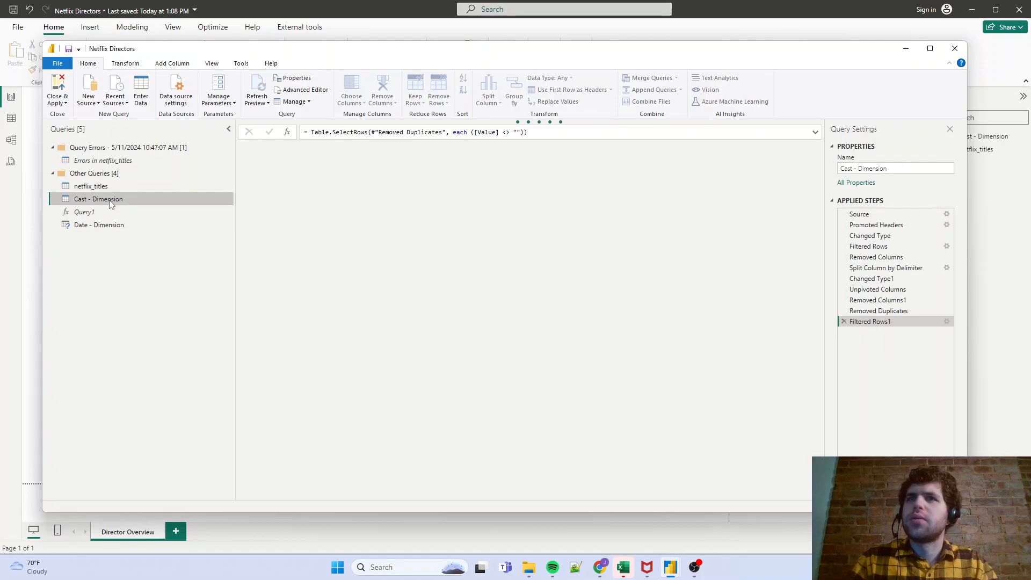
pyautogui.rightClick(109, 200)
pyautogui.click(138, 233)
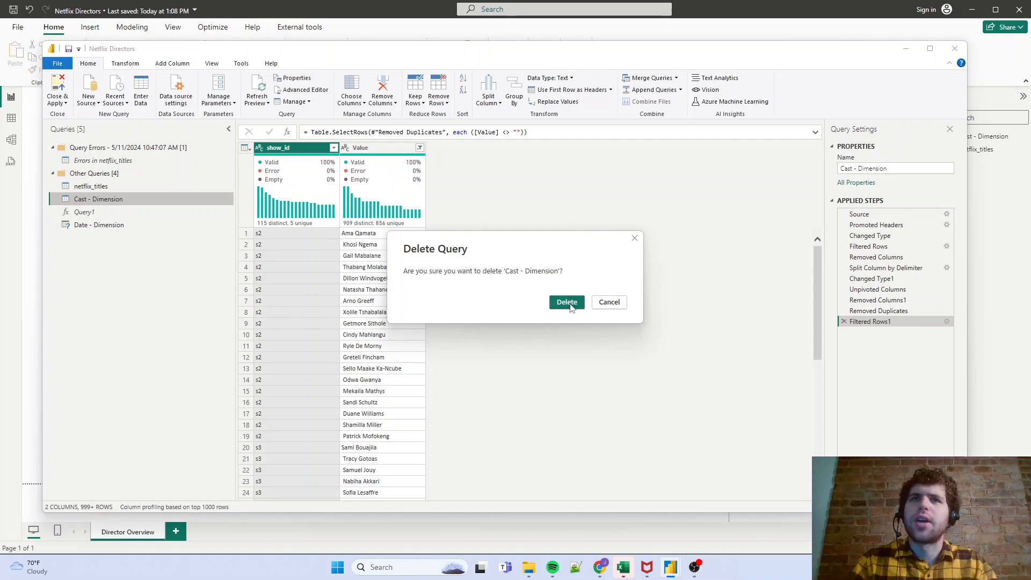
pyautogui.click(567, 302)
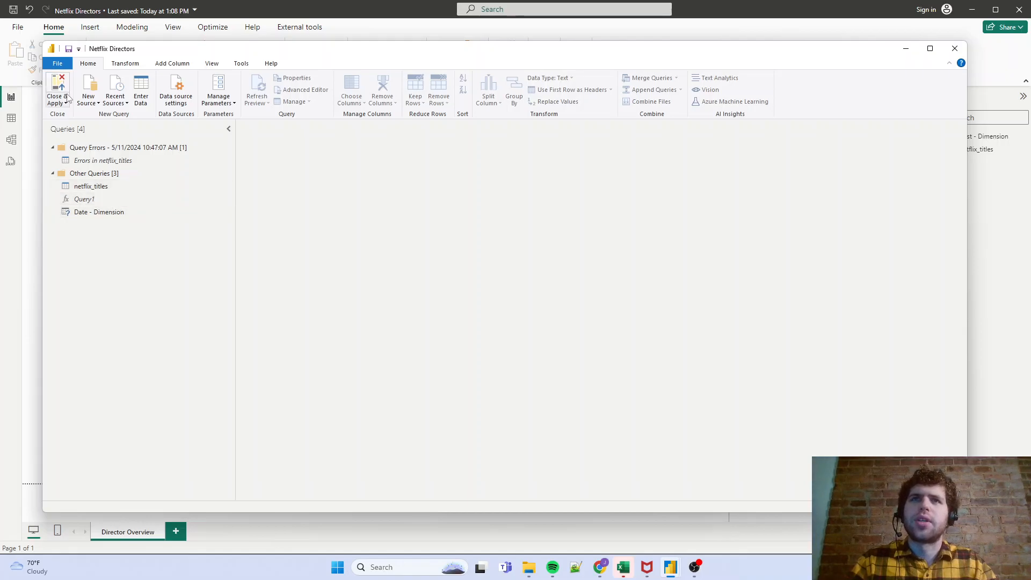
pyautogui.click(61, 79)
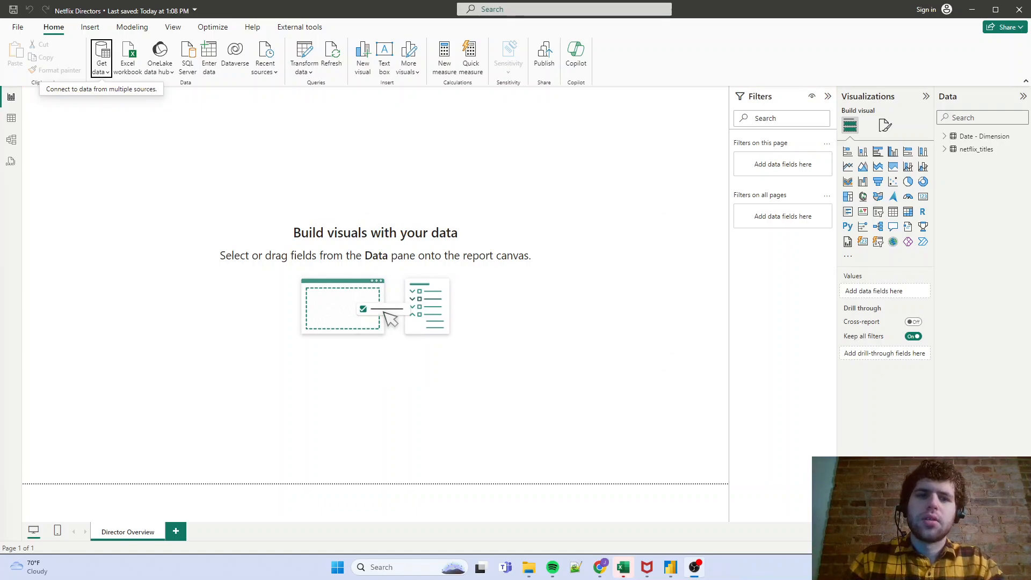
# - Open the data model diagram and line up the Date - Dimension table beside netflix_titles at the same height, without overlap
pyautogui.click(14, 135)
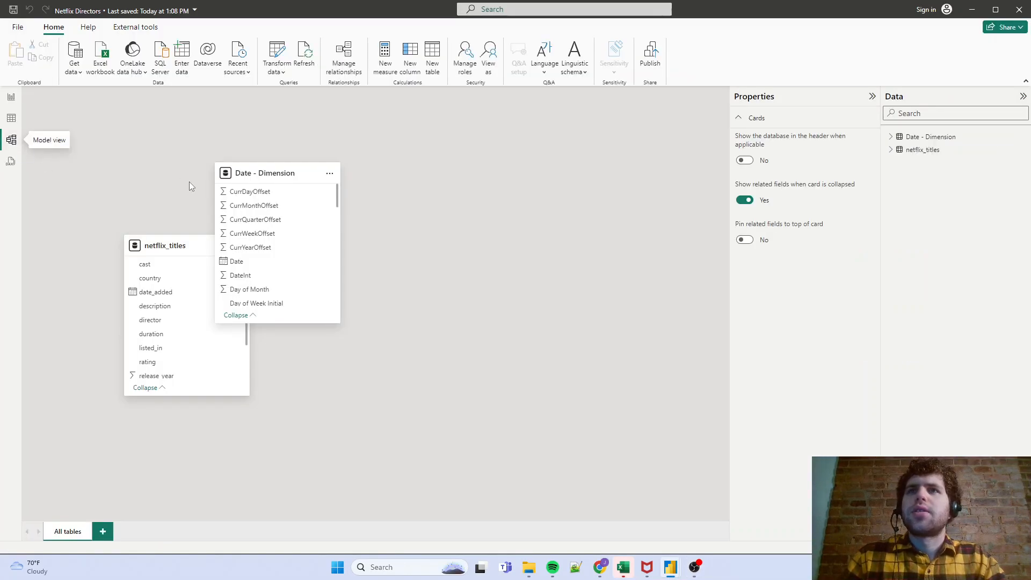
pyautogui.moveTo(251, 176); pyautogui.dragTo(410, 187)
pyautogui.scroll(-3, 407, 244)
pyautogui.scroll(-10, 408, 246)
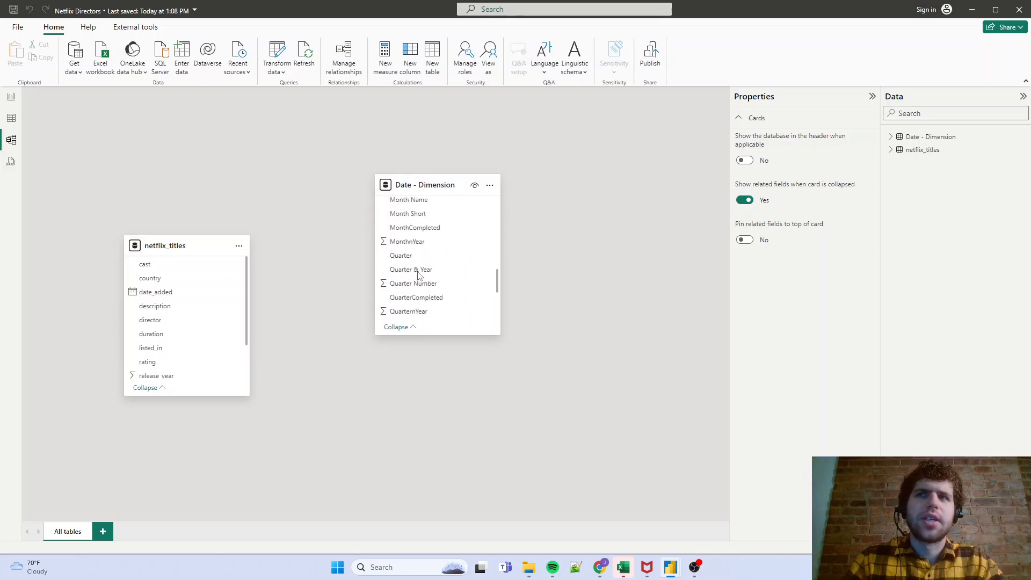
pyautogui.moveTo(179, 245); pyautogui.dragTo(196, 180)
pyautogui.scroll(-1, 188, 246)
pyautogui.scroll(2, 189, 248)
pyautogui.scroll(-2, 196, 269)
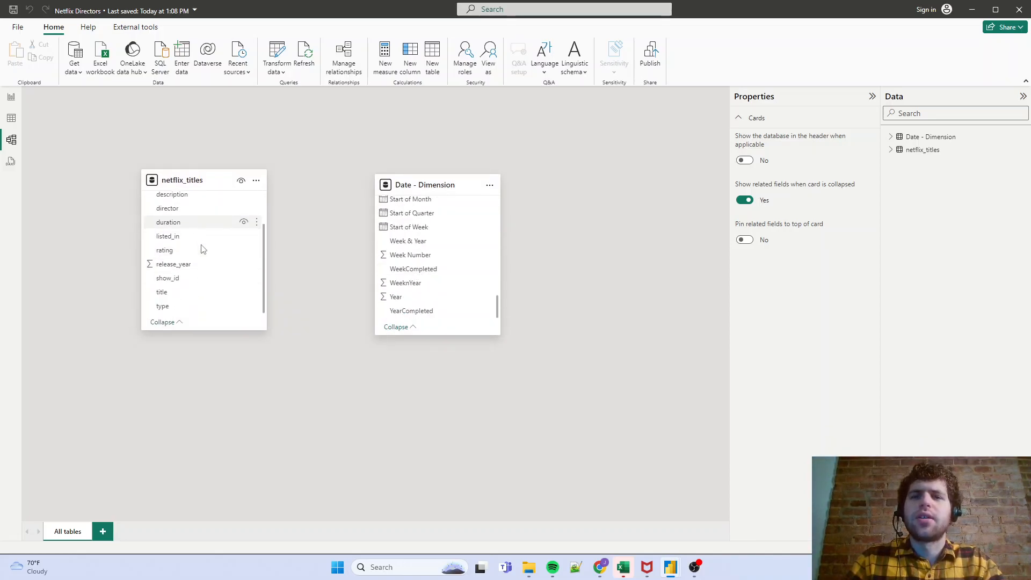
pyautogui.moveTo(195, 180); pyautogui.dragTo(197, 211)
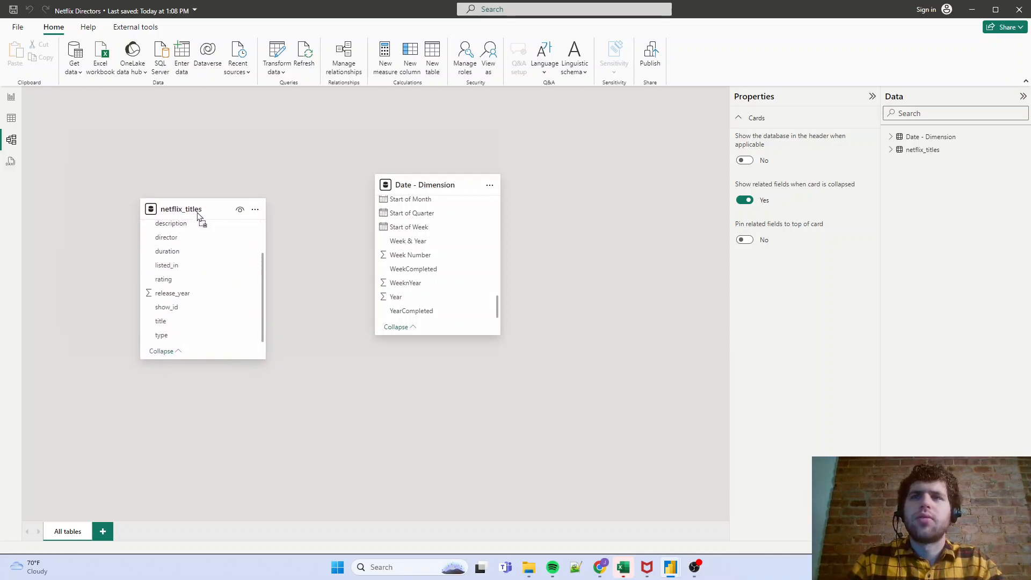
pyautogui.moveTo(424, 185); pyautogui.dragTo(386, 152)
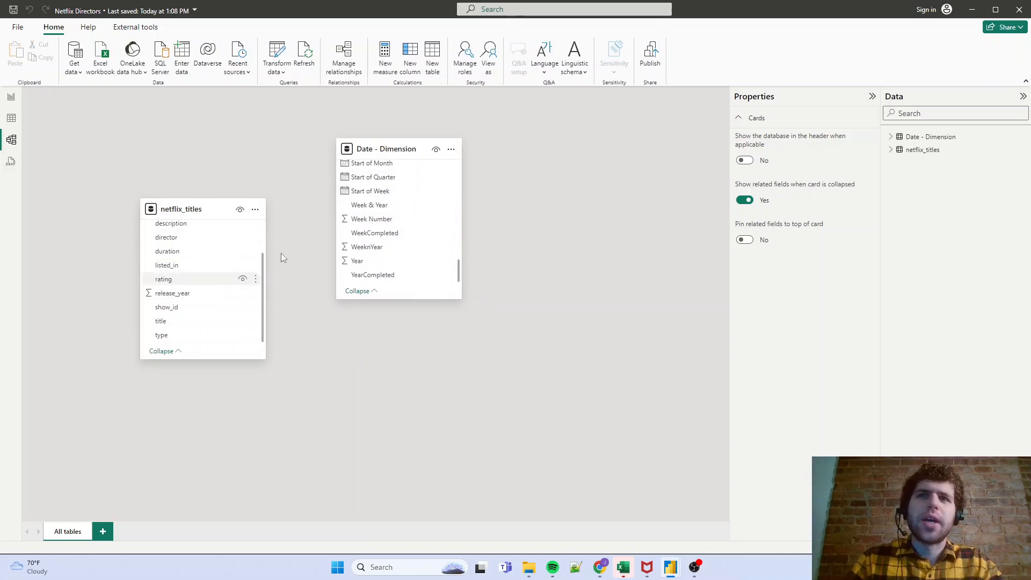
pyautogui.moveTo(394, 154); pyautogui.dragTo(411, 238)
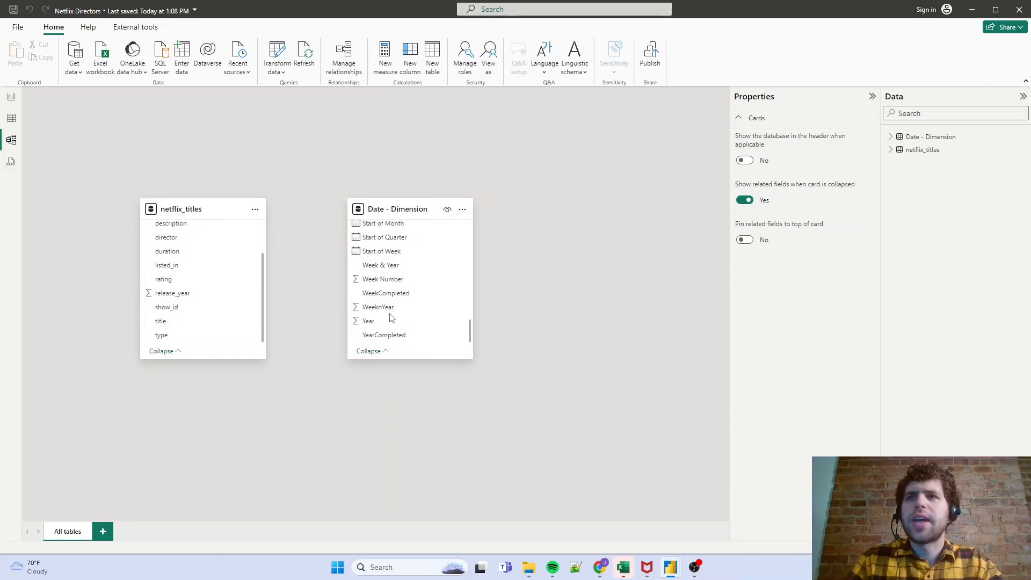
# - Relate date_added in netflix_titles to Date in Date - Dimension, and spread the two tables apart with Date - Dimension placed higher
pyautogui.scroll(8, 391, 318)
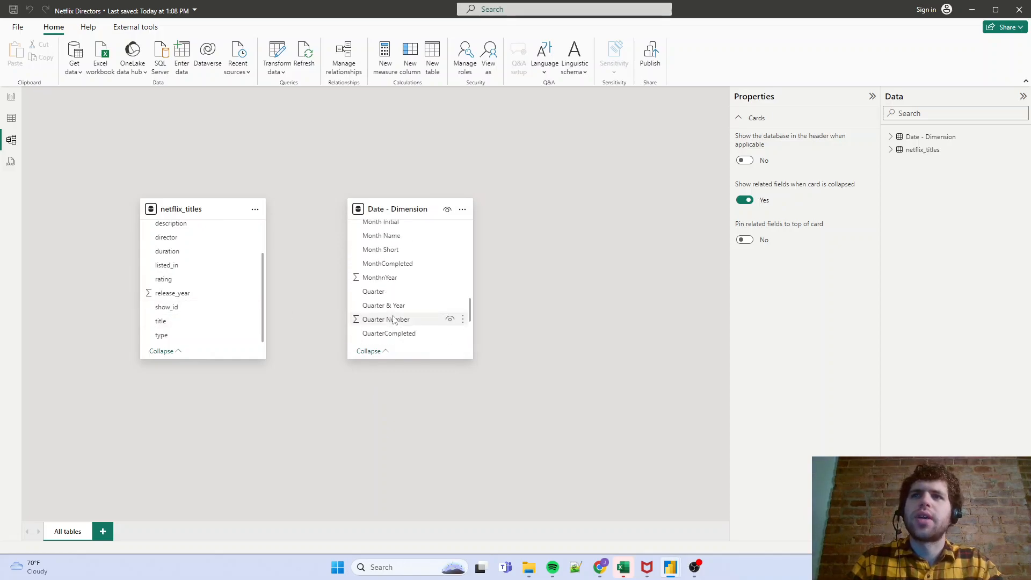
pyautogui.scroll(3, 393, 321)
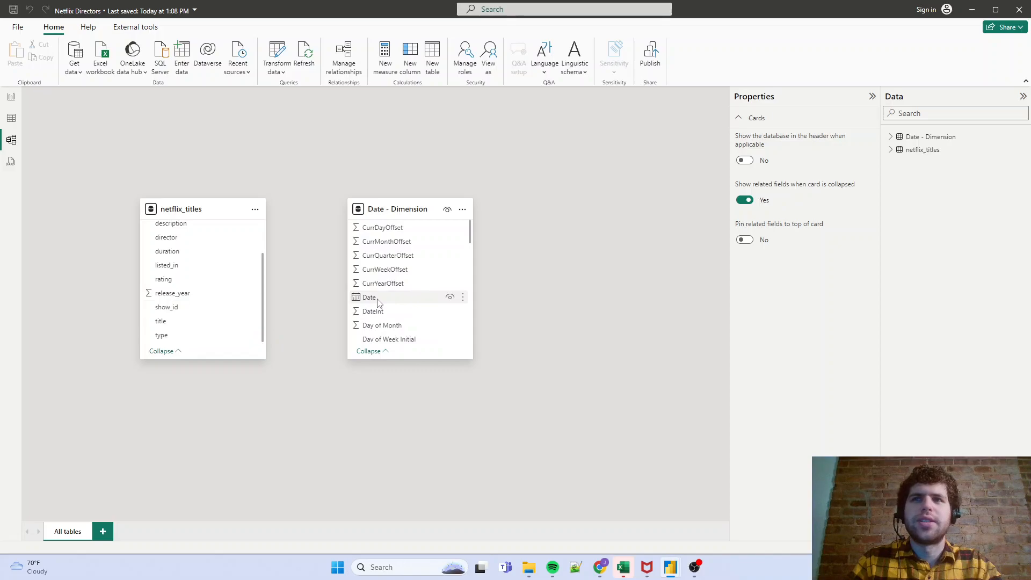
pyautogui.scroll(2, 225, 300)
pyautogui.scroll(1, 222, 297)
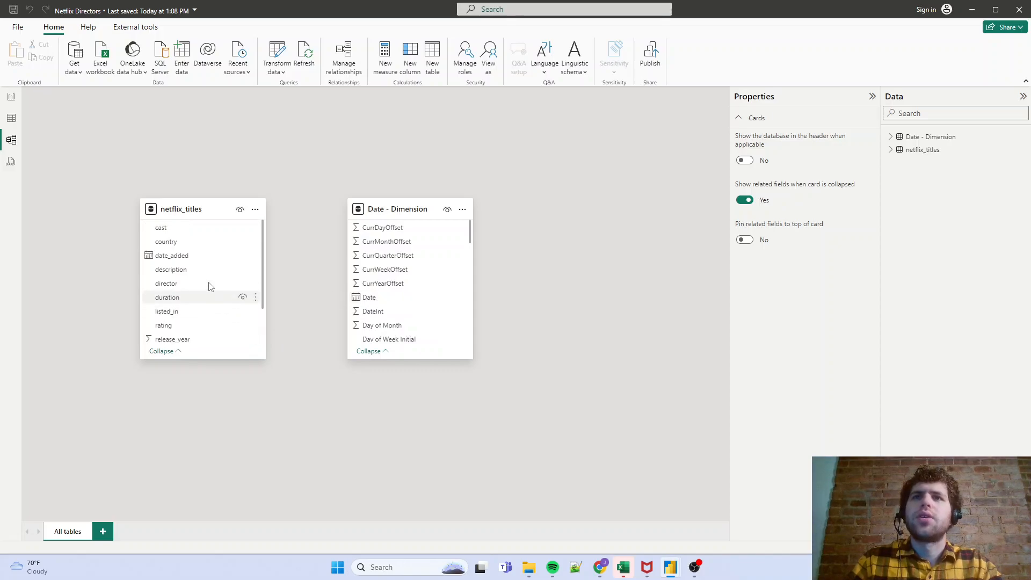
pyautogui.moveTo(184, 255); pyautogui.dragTo(370, 296)
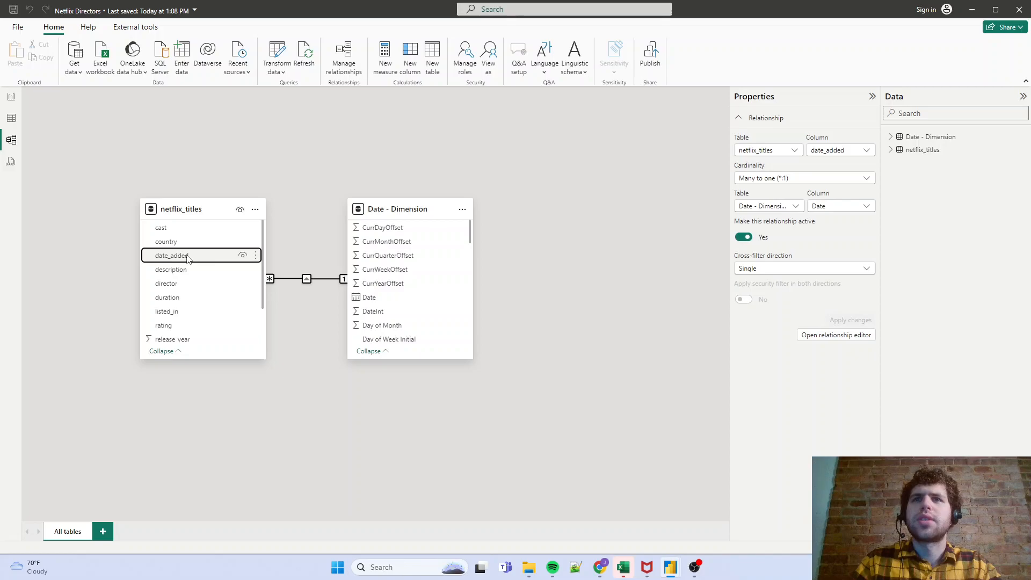
pyautogui.moveTo(386, 213); pyautogui.dragTo(485, 173)
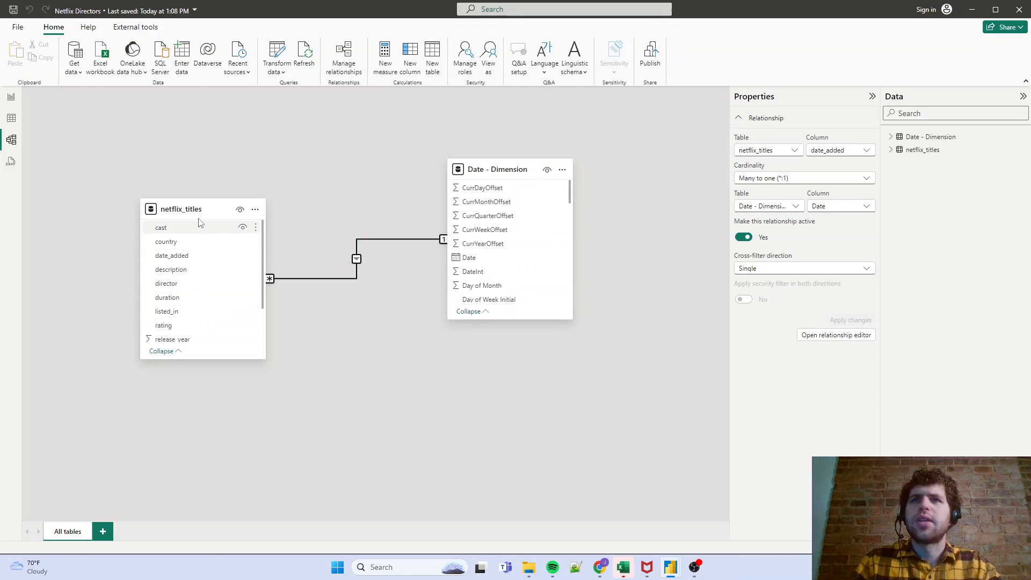
pyautogui.moveTo(196, 209); pyautogui.dragTo(173, 236)
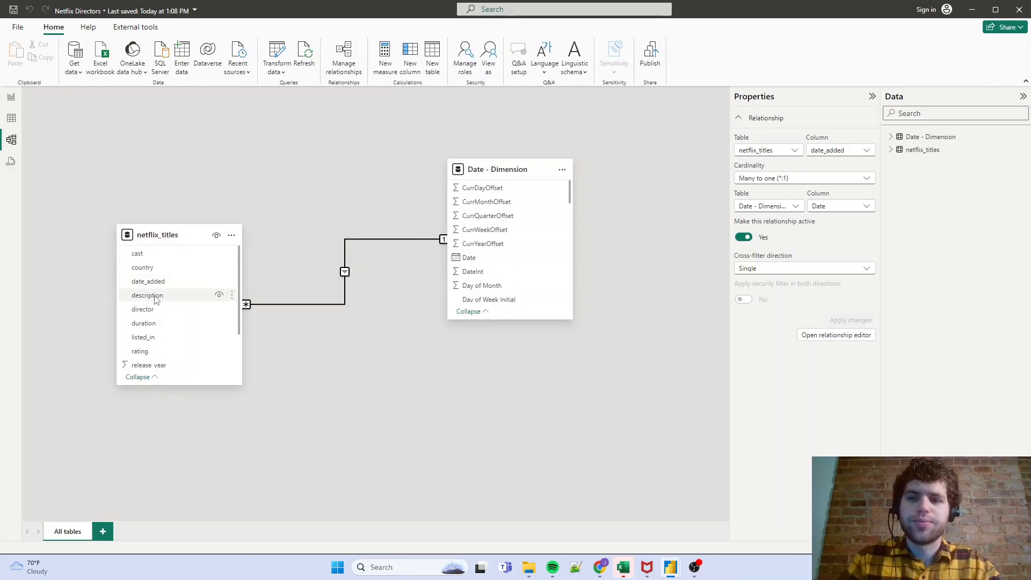
# - Return to the report page, then switch to Google Slides and view the Director Dashboard mockup in a maximized window
pyautogui.click(11, 97)
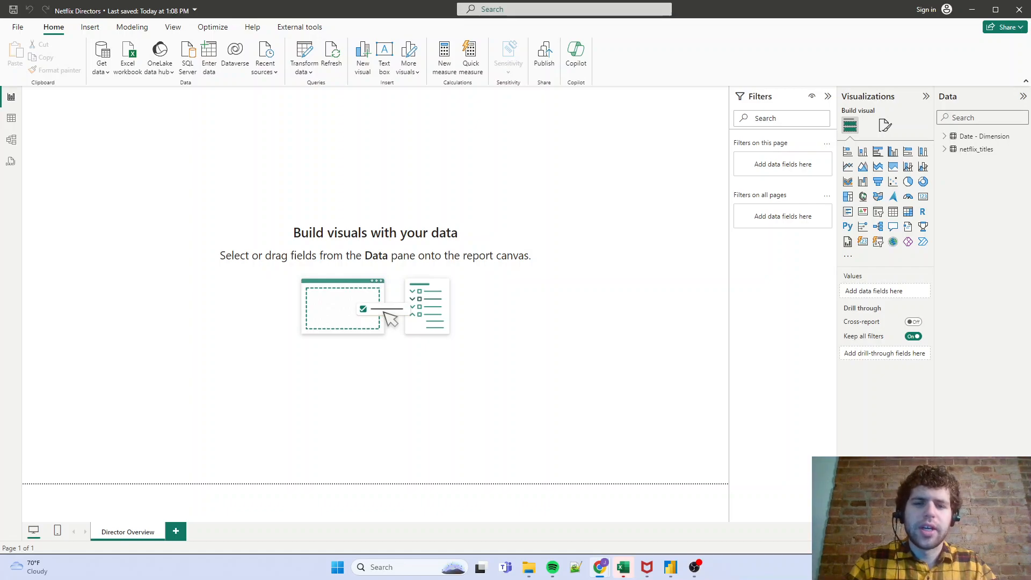
pyautogui.moveTo(0, 86); pyautogui.dragTo(555, 91)
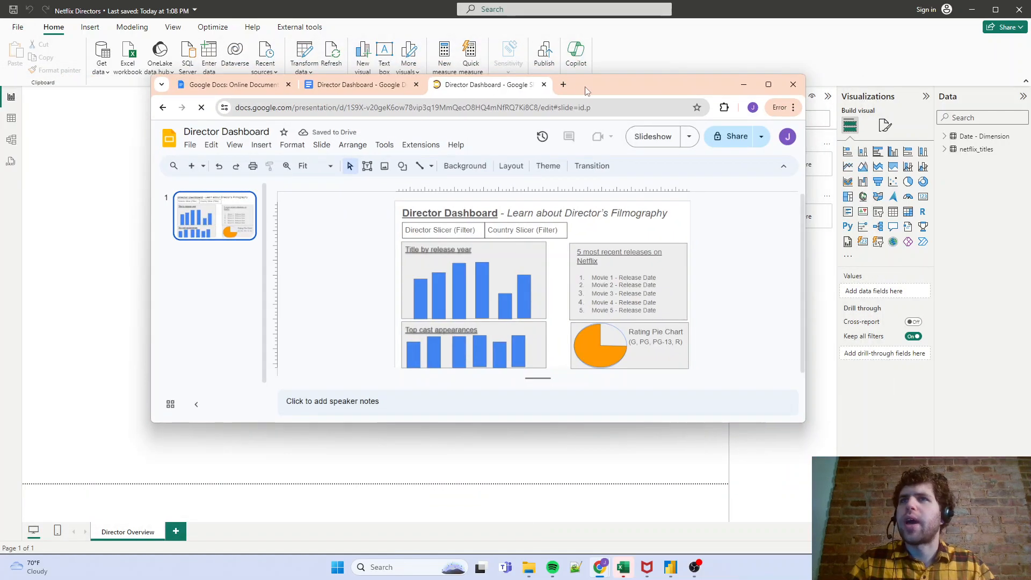
pyautogui.doubleClick(556, 89)
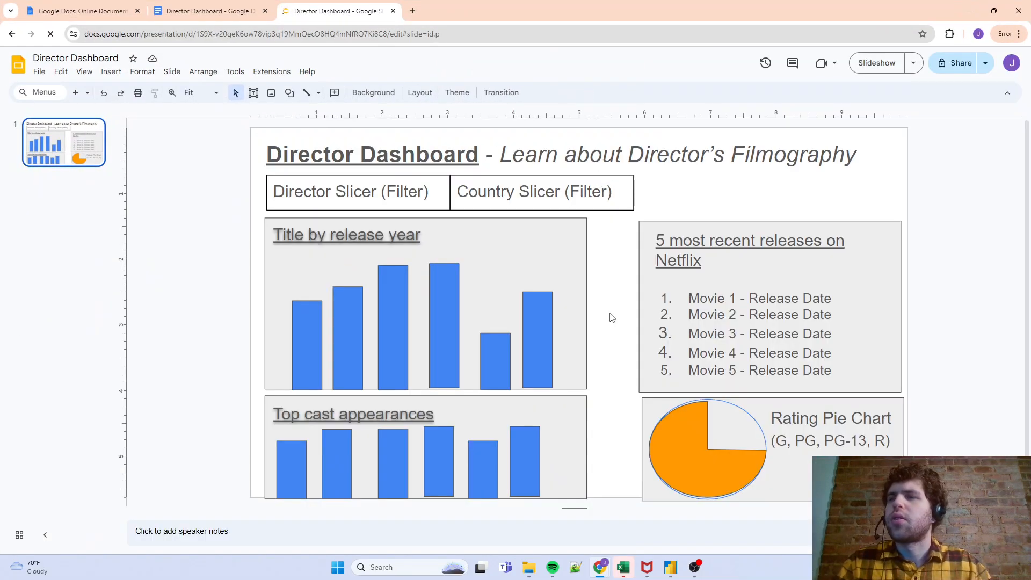
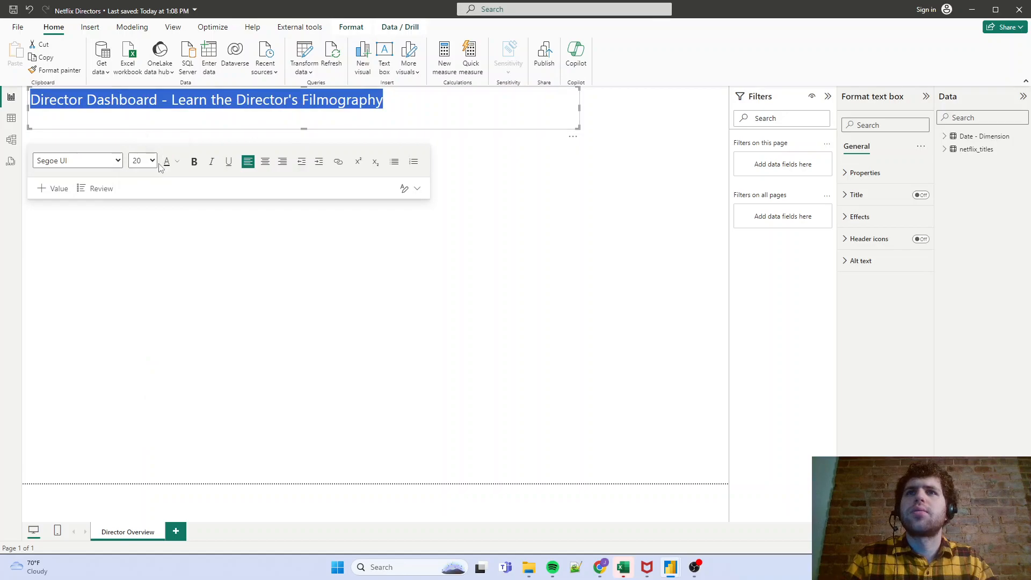
# - Set the whole title text to size 28, and make "Director Dashboard" bold and underlined
pyautogui.click(144, 161)
pyautogui.click(137, 294)
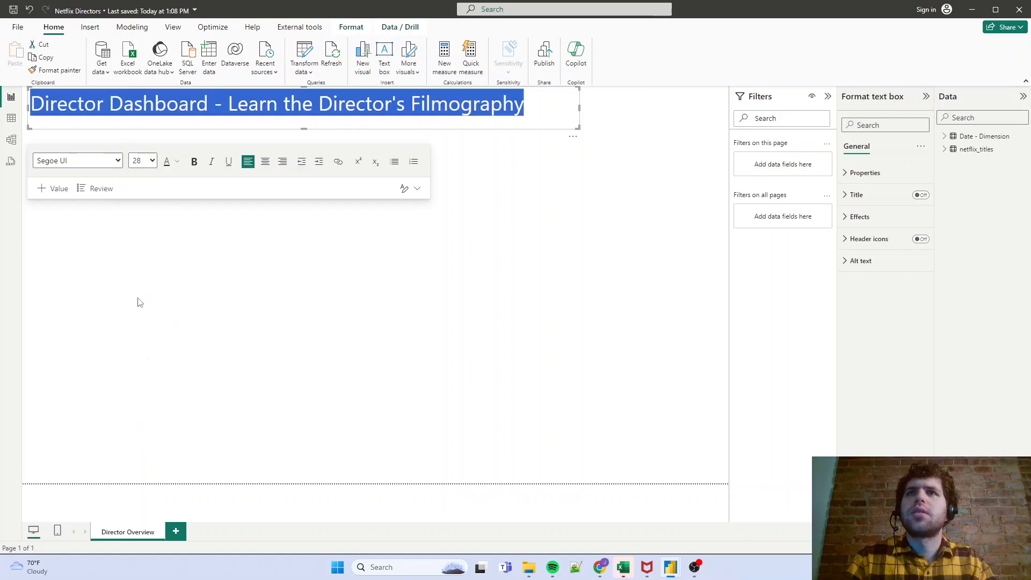
pyautogui.click(186, 112)
pyautogui.moveTo(208, 105); pyautogui.dragTo(30, 105)
pyautogui.click(194, 162)
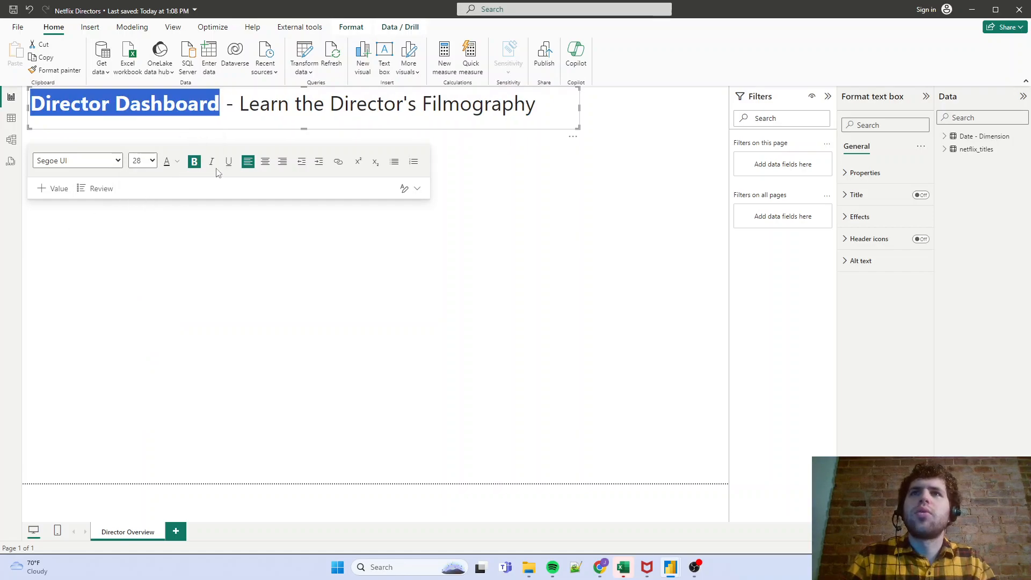
pyautogui.click(229, 162)
# - Italicize "Learn the Director's Filmography" in the title and leave the text box
pyautogui.moveTo(240, 105); pyautogui.dragTo(535, 107)
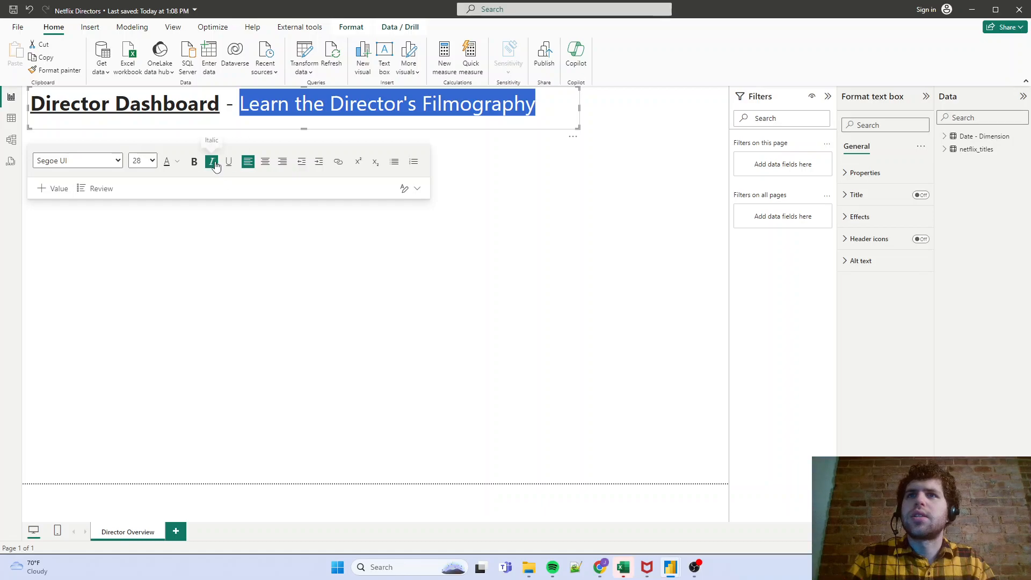
pyautogui.click(211, 162)
pyautogui.click(499, 205)
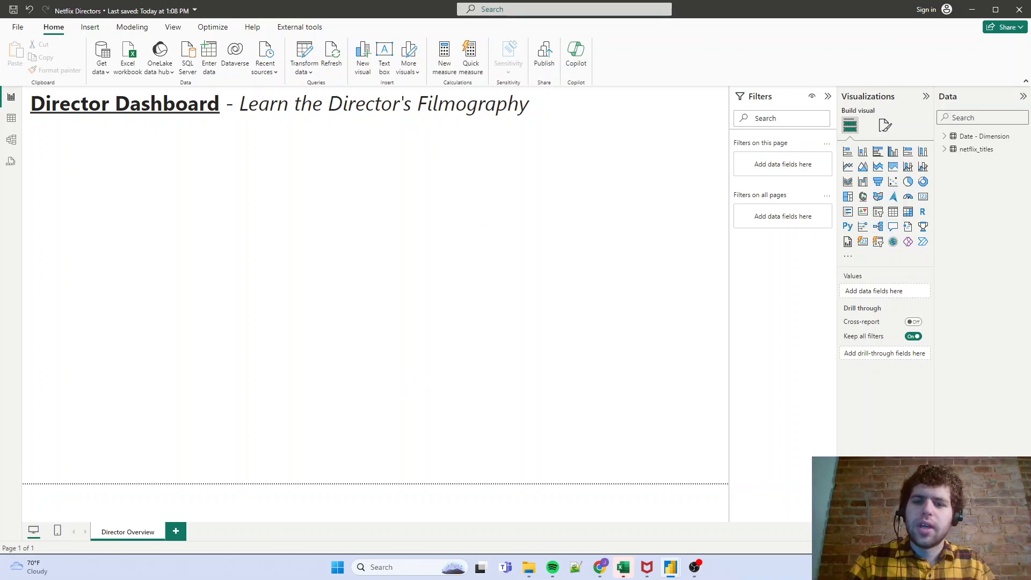
# - Check the Google Slides mockup, and place two equal-sized empty slicers side by side beneath the title on the Power BI report page
pyautogui.hotkey('alt', 'Tab')
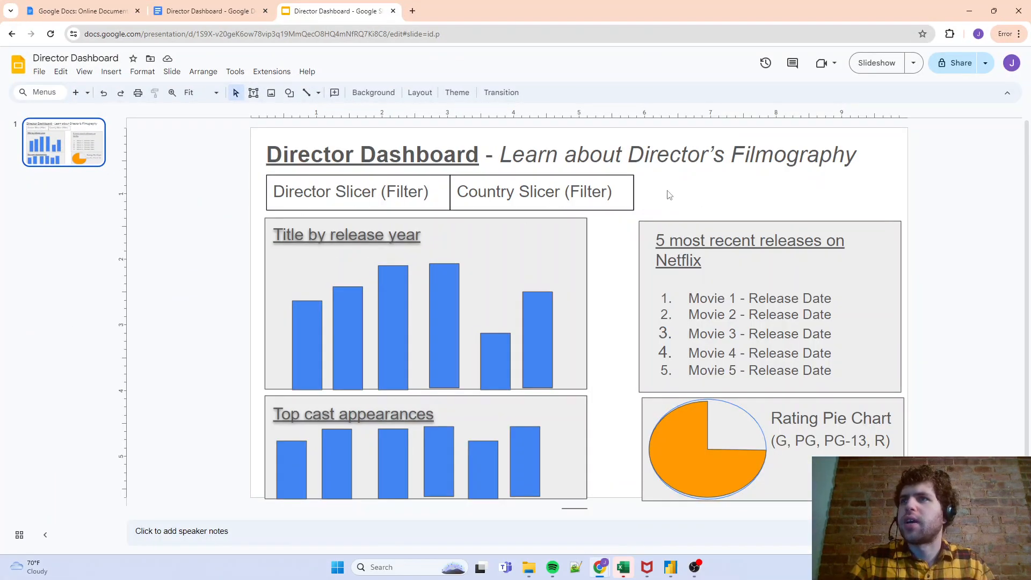
pyautogui.moveTo(879, 17); pyautogui.dragTo(0, 430)
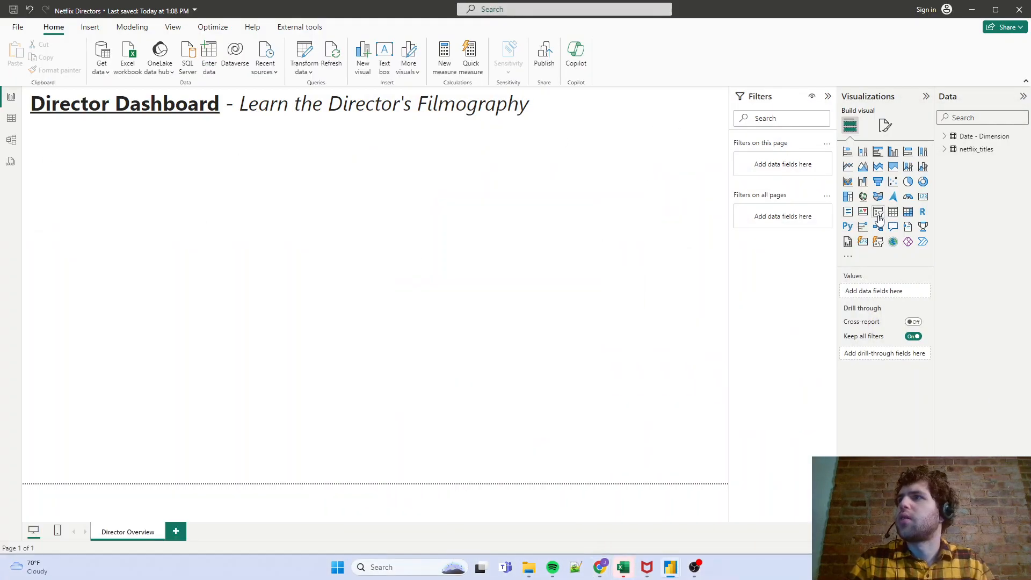
pyautogui.moveTo(465, 251); pyautogui.dragTo(232, 242)
pyautogui.moveTo(572, 263); pyautogui.dragTo(220, 168)
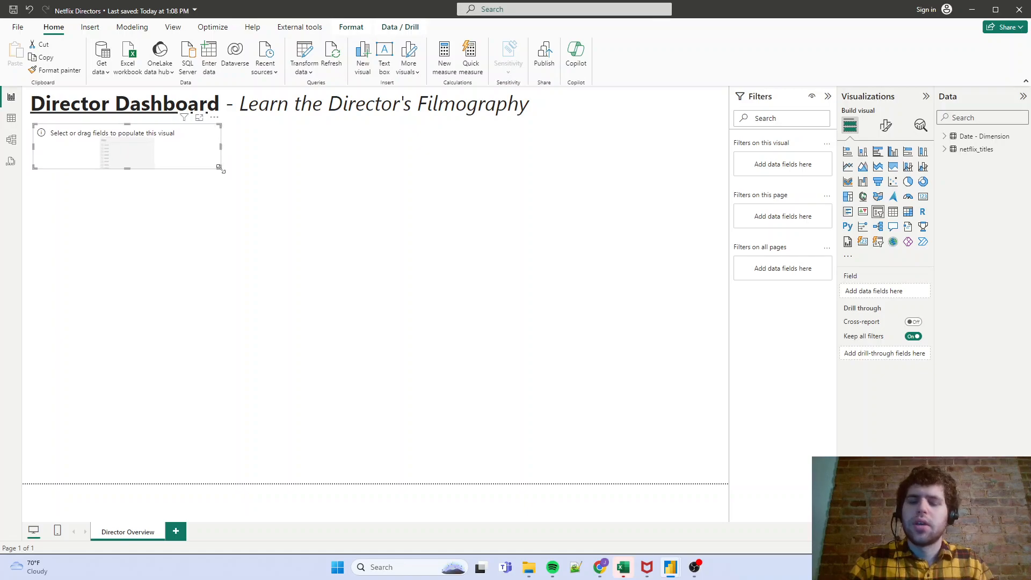
pyautogui.hotkey('ctrl', 'v')
pyautogui.moveTo(174, 141); pyautogui.dragTo(361, 135)
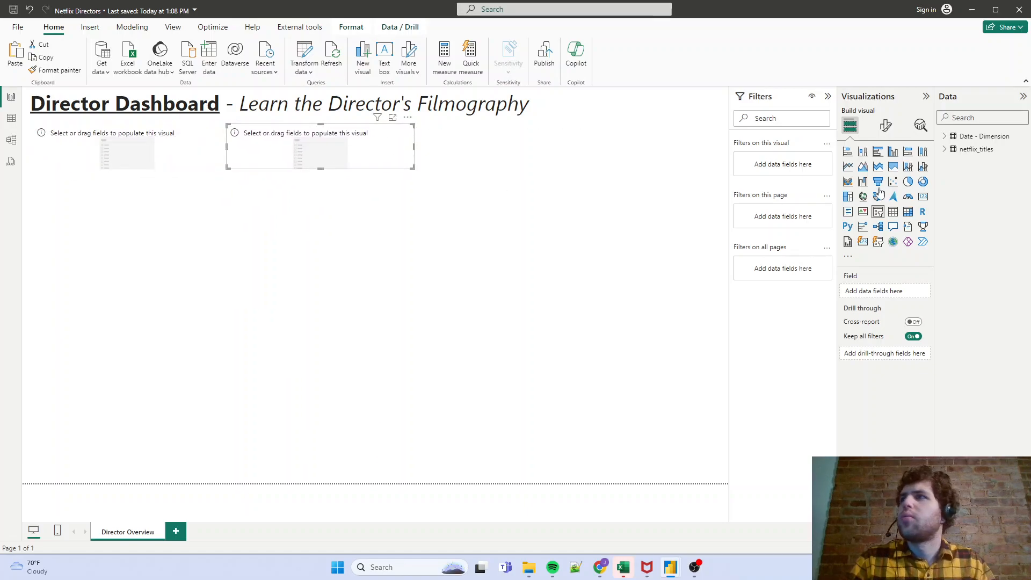
# - Assign country from netflix_titles to the second slicer and director to the first slicer beneath "Director Dashboard"
pyautogui.click(944, 152)
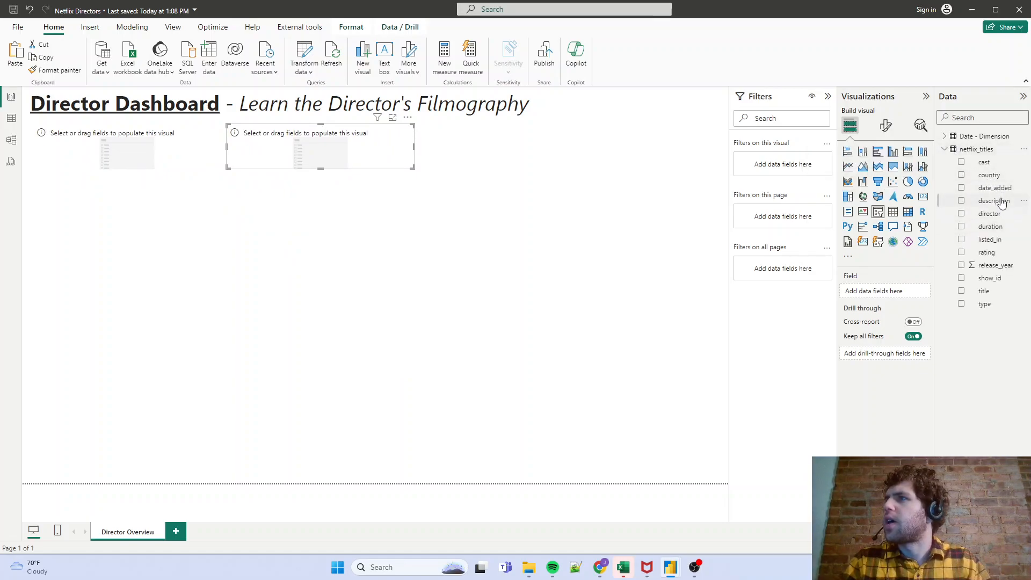
pyautogui.moveTo(990, 176); pyautogui.dragTo(865, 293)
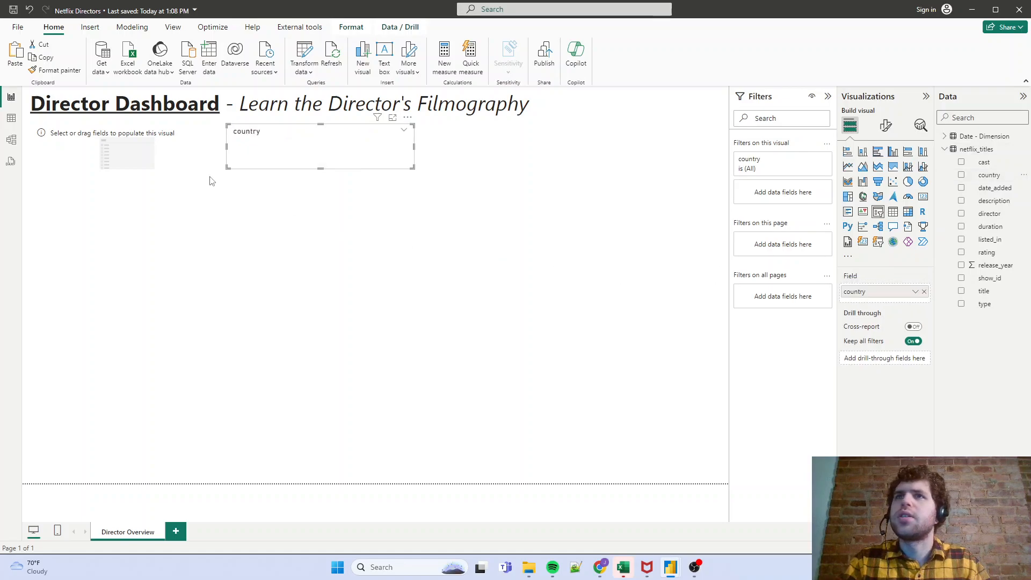
pyautogui.click(153, 146)
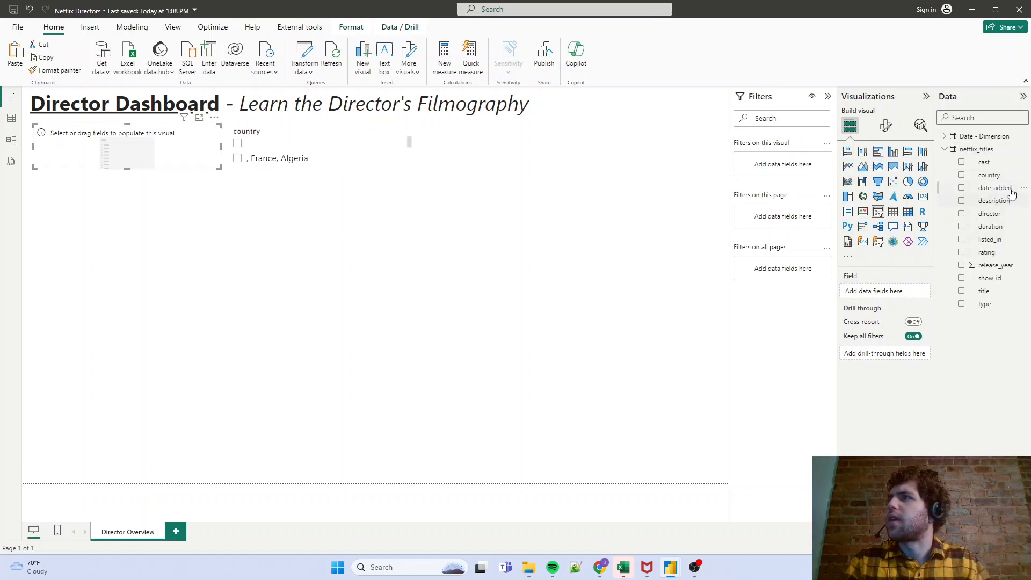
pyautogui.moveTo(1002, 215); pyautogui.dragTo(881, 293)
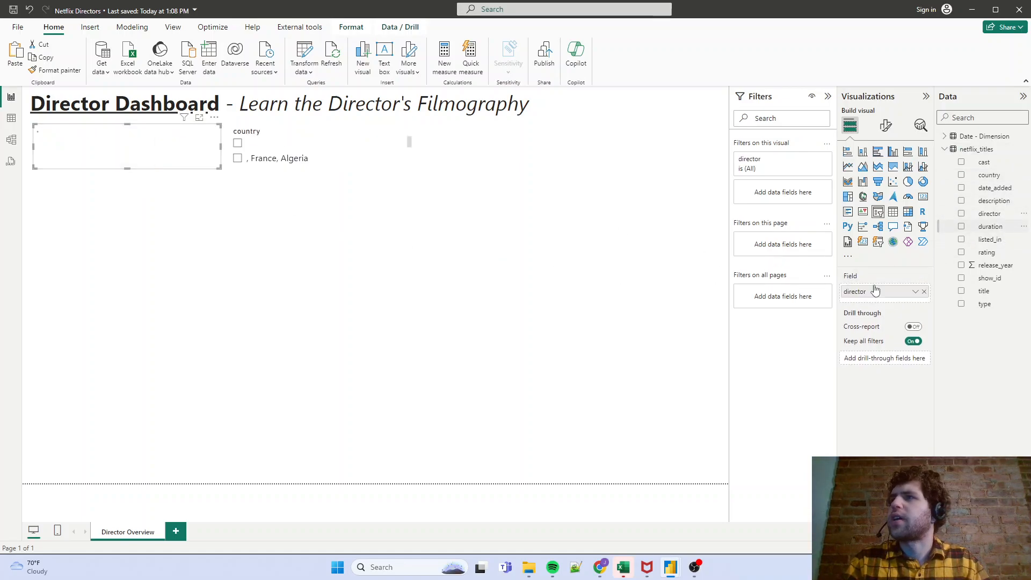
# - Set the style of both the director and country slicers to Dropdown
pyautogui.click(885, 125)
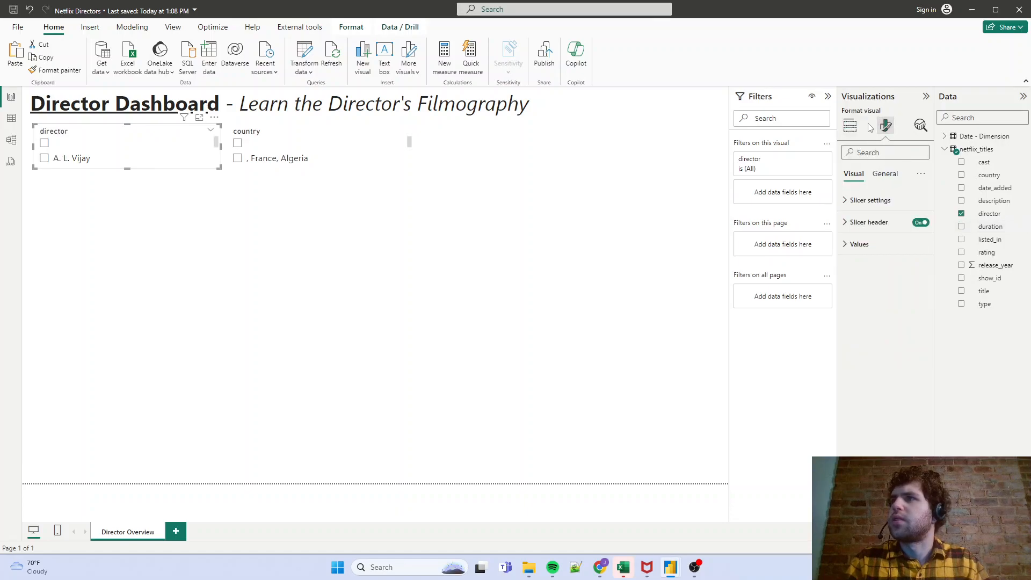
pyautogui.click(871, 200)
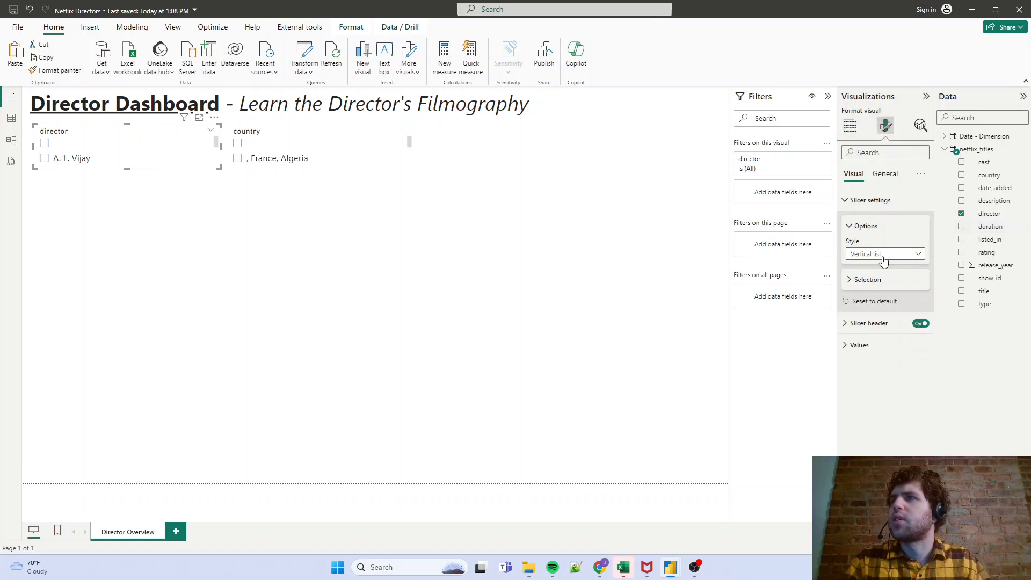
pyautogui.click(882, 256)
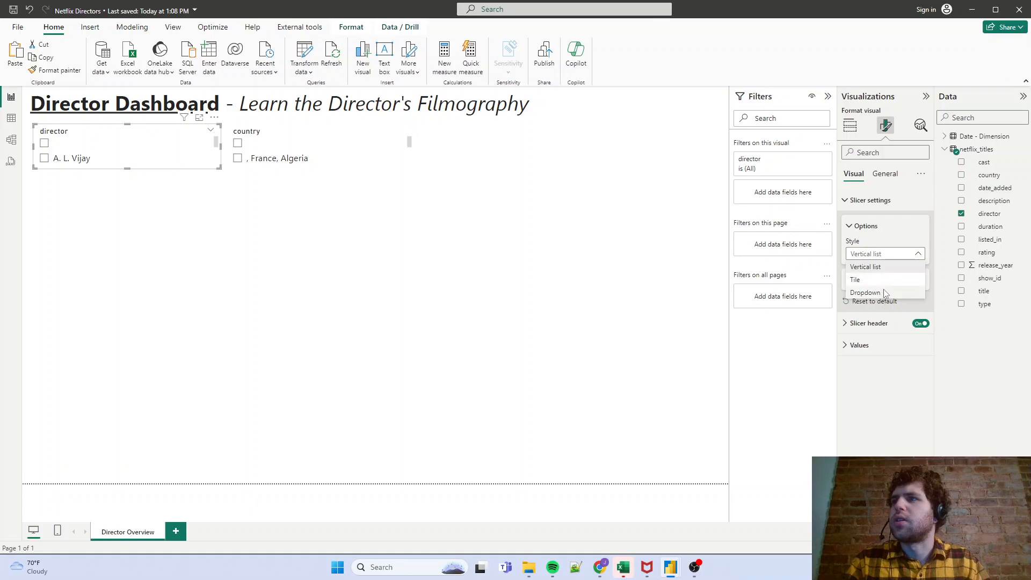
pyautogui.click(885, 292)
pyautogui.click(286, 139)
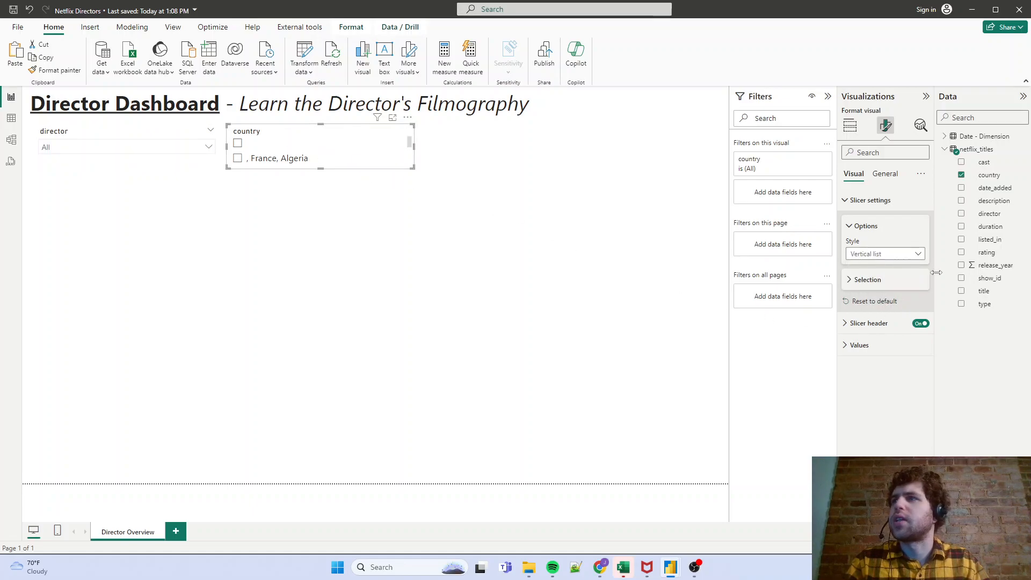
pyautogui.click(883, 254)
pyautogui.click(885, 293)
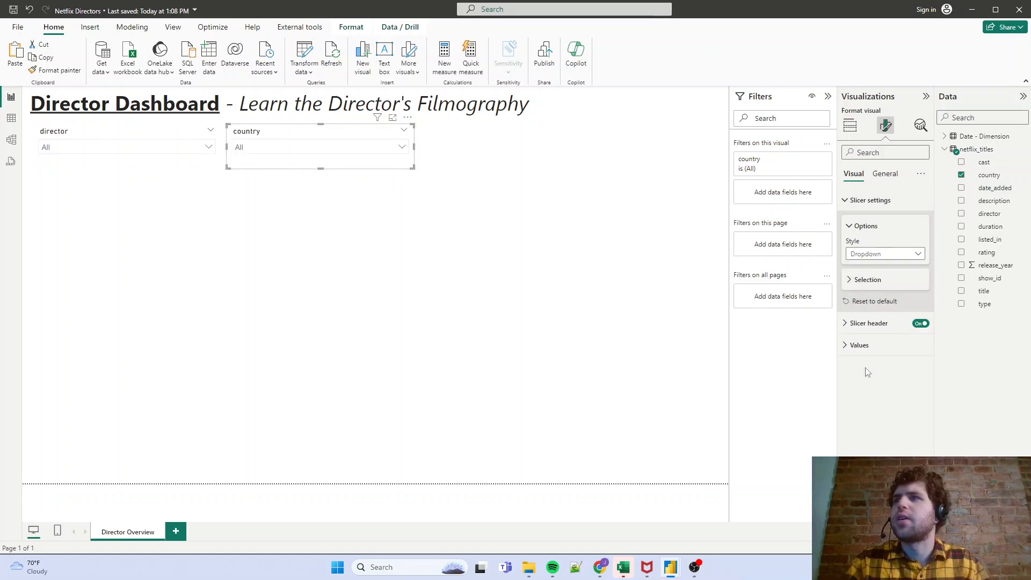
# - Filter the country slicer to Argentina and look through the directors offered in the director slicer
pyautogui.click(295, 149)
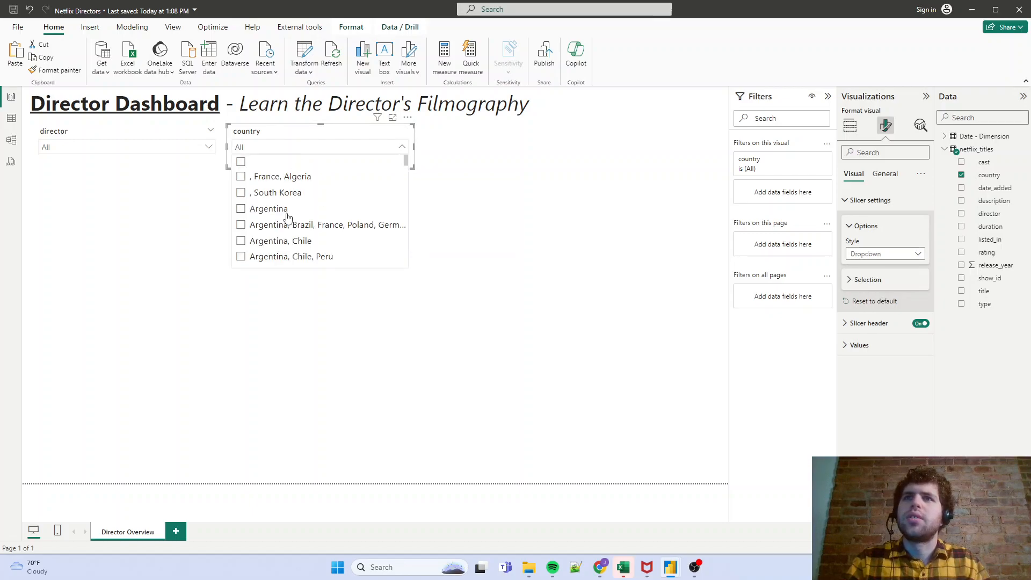
pyautogui.click(240, 208)
pyautogui.click(254, 159)
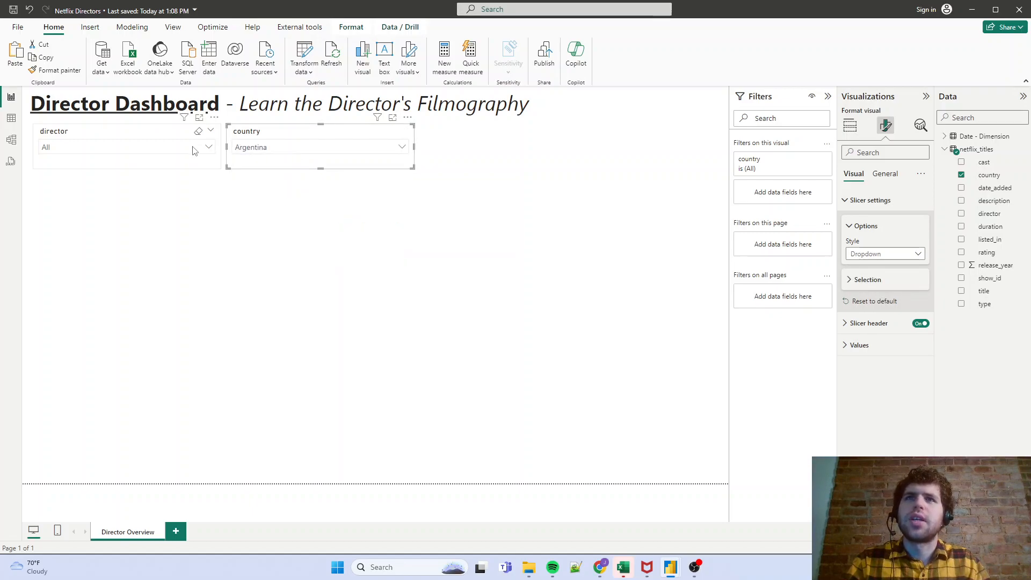
pyautogui.click(161, 147)
pyautogui.scroll(-8, 114, 216)
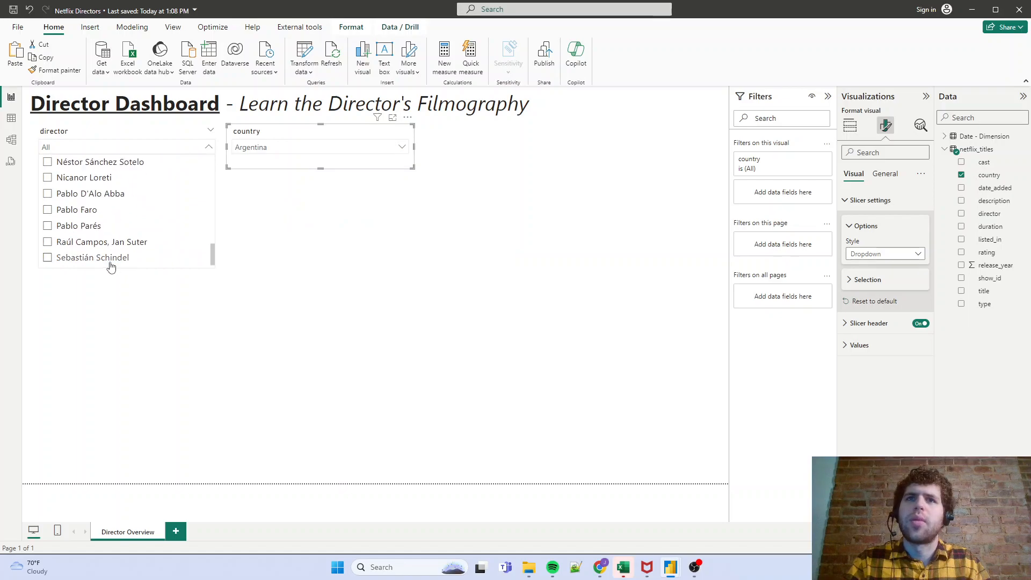
pyautogui.scroll(10, 112, 258)
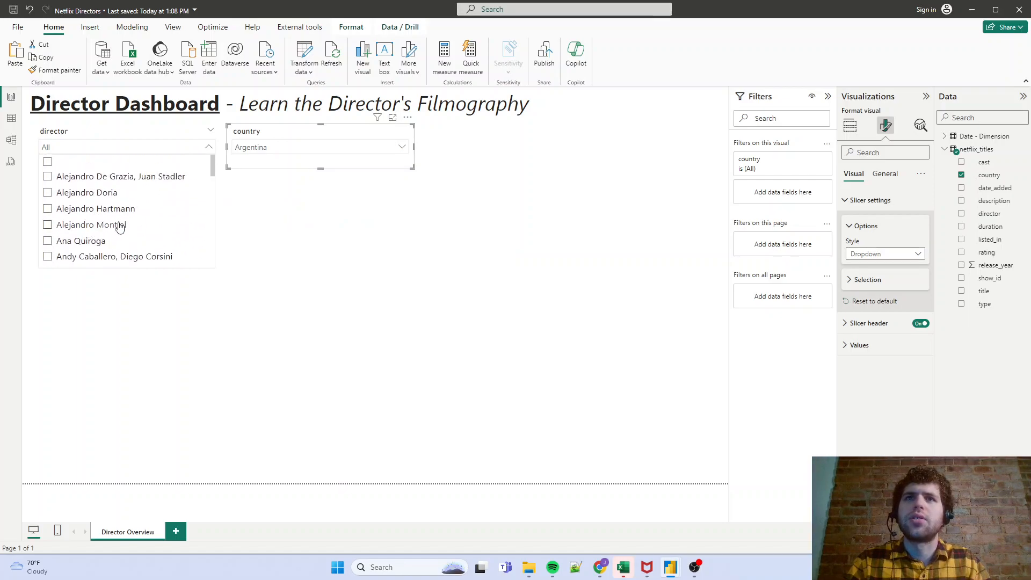
pyautogui.scroll(-1, 119, 225)
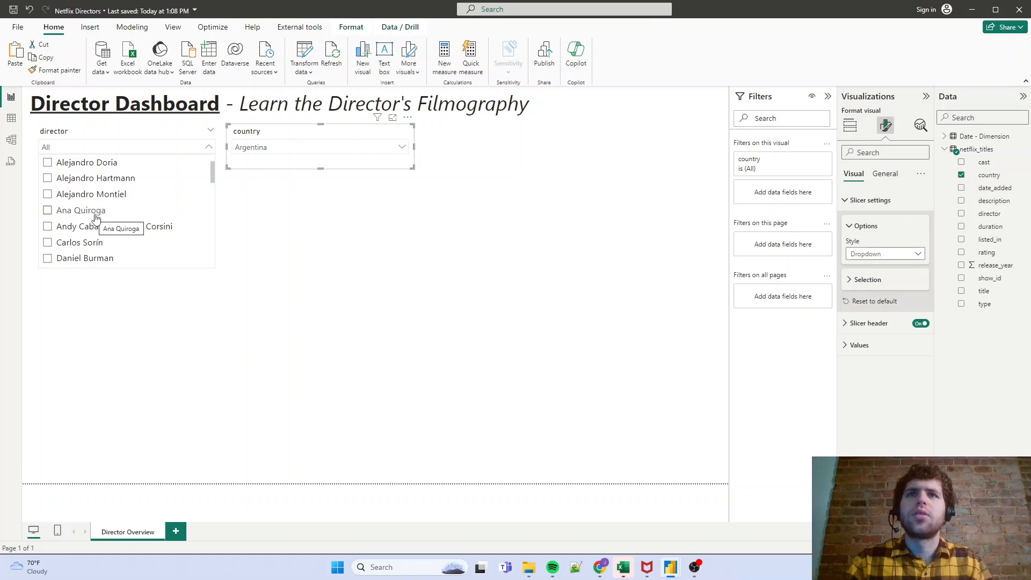
pyautogui.click(104, 147)
# - Switch the country slicer to "Cambodia, United States" and check which directors the director slicer offers
pyautogui.click(401, 146)
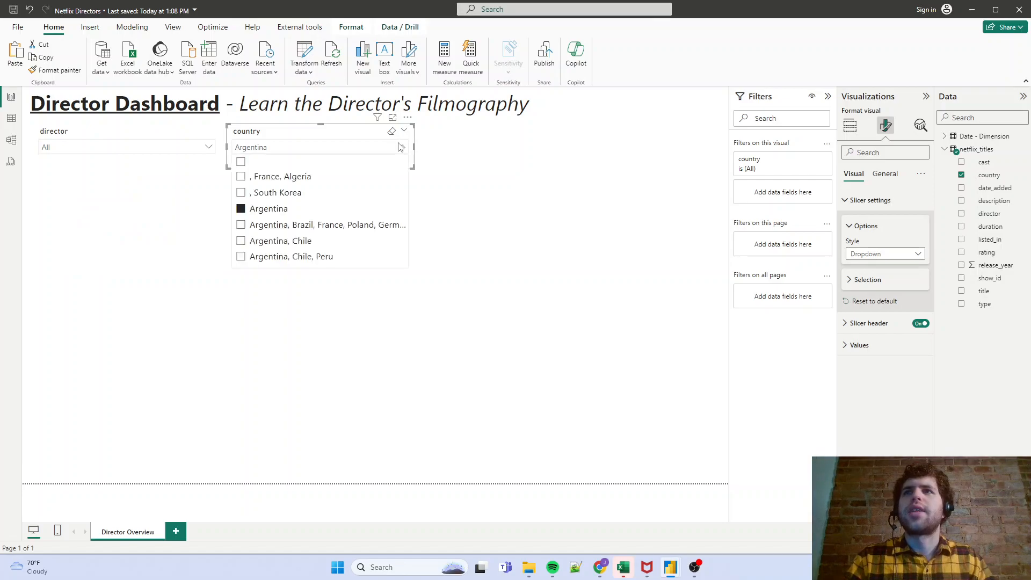
pyautogui.scroll(-10, 318, 222)
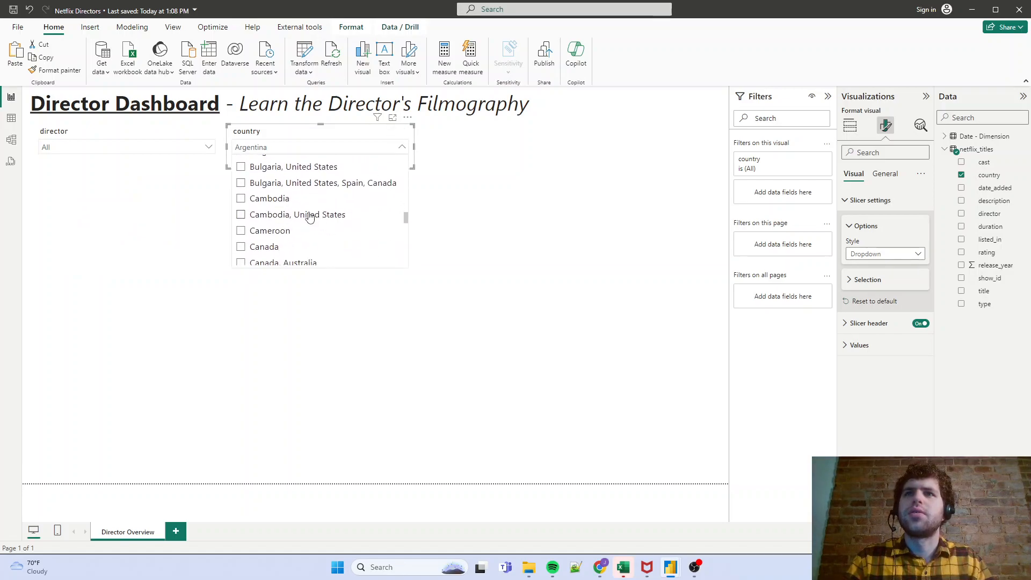
pyautogui.click(310, 215)
pyautogui.click(192, 149)
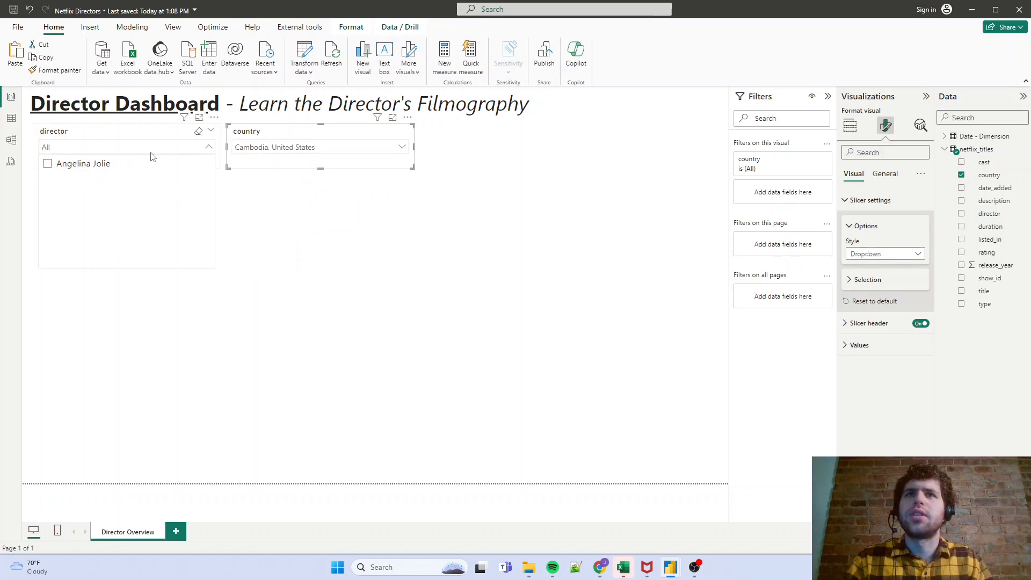
pyautogui.click(286, 155)
# - Switch the country slicer to "Canada, Luxembourg" and check the choices in the director slicer
pyautogui.click(284, 153)
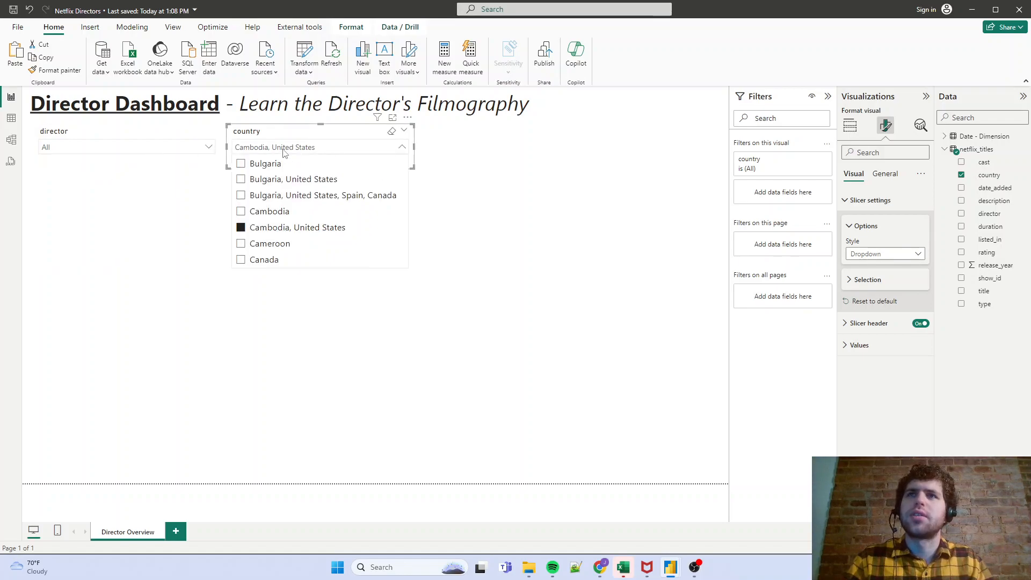
pyautogui.scroll(-5, 304, 215)
pyautogui.scroll(-4, 305, 220)
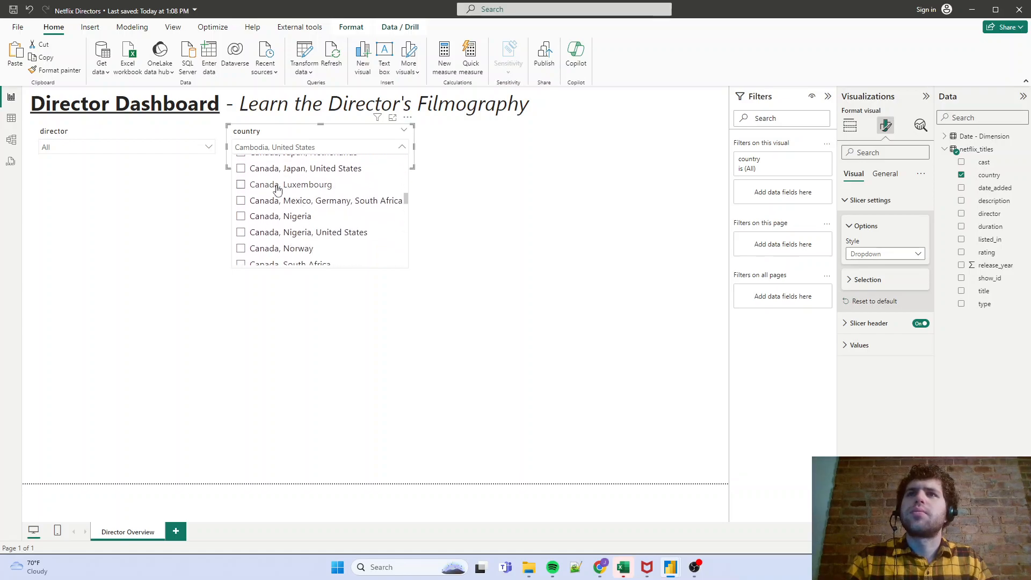
pyautogui.click(277, 188)
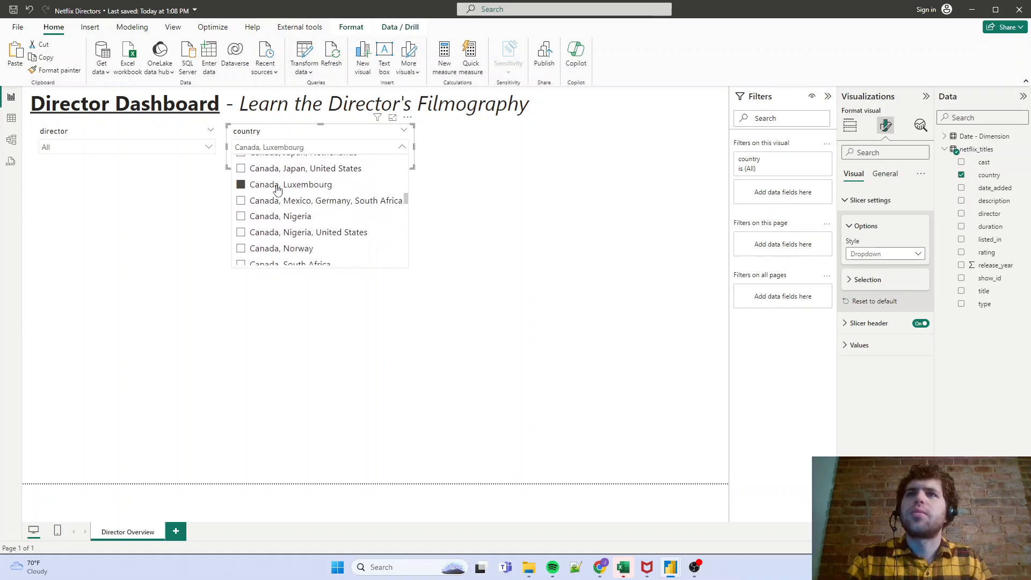
pyautogui.click(184, 147)
# - Look through the combined country entries in the country slicer and clear its selection
pyautogui.click(257, 150)
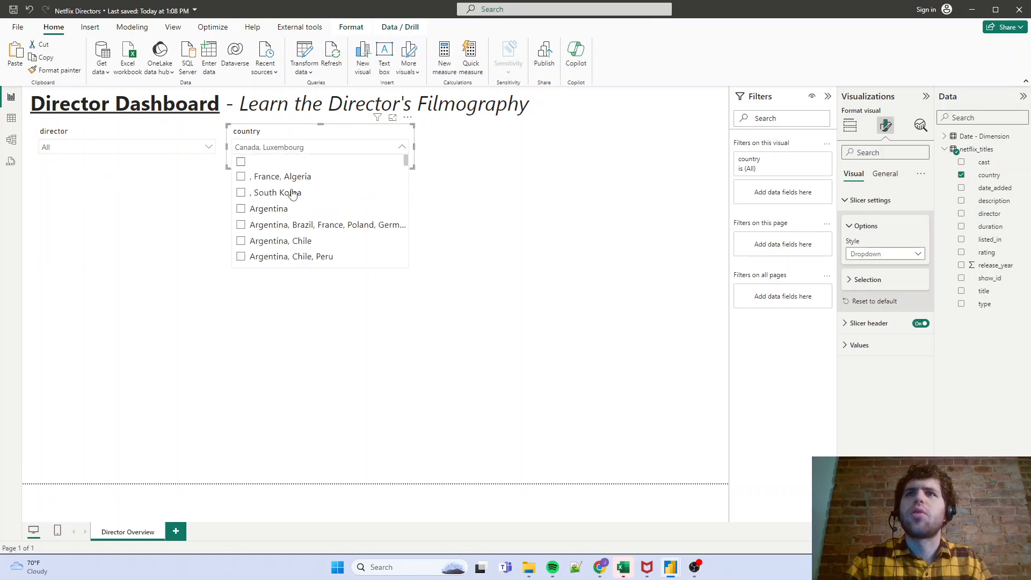
pyautogui.scroll(-2, 296, 198)
pyautogui.scroll(1, 298, 202)
pyautogui.scroll(-10, 299, 202)
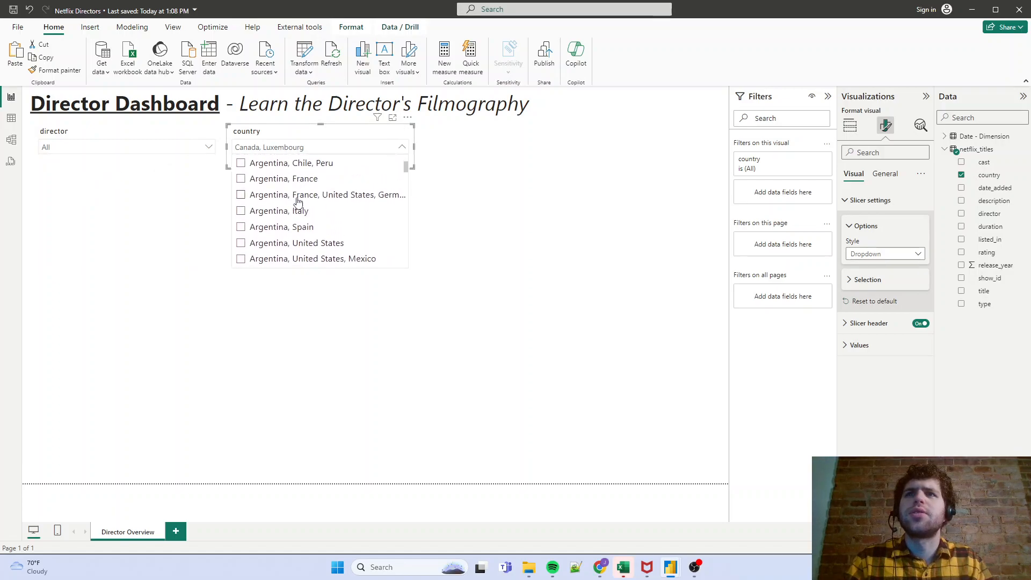
pyautogui.scroll(-10, 294, 202)
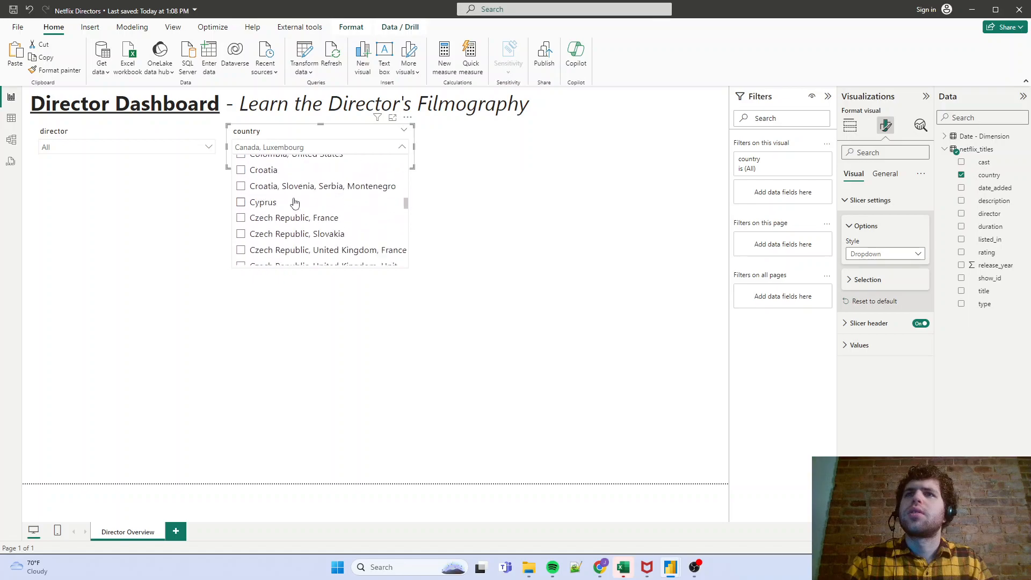
pyautogui.click(385, 135)
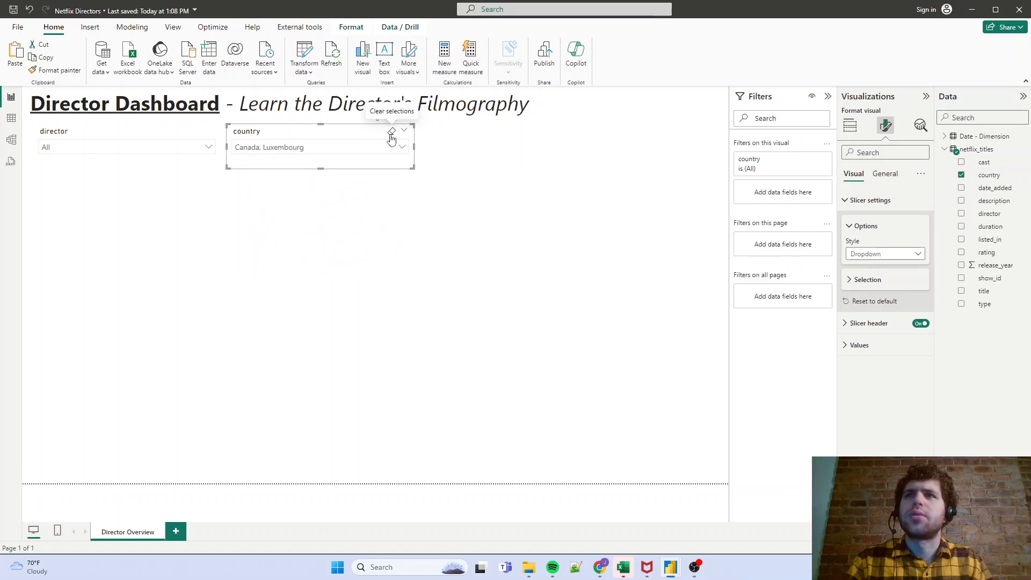
pyautogui.click(391, 132)
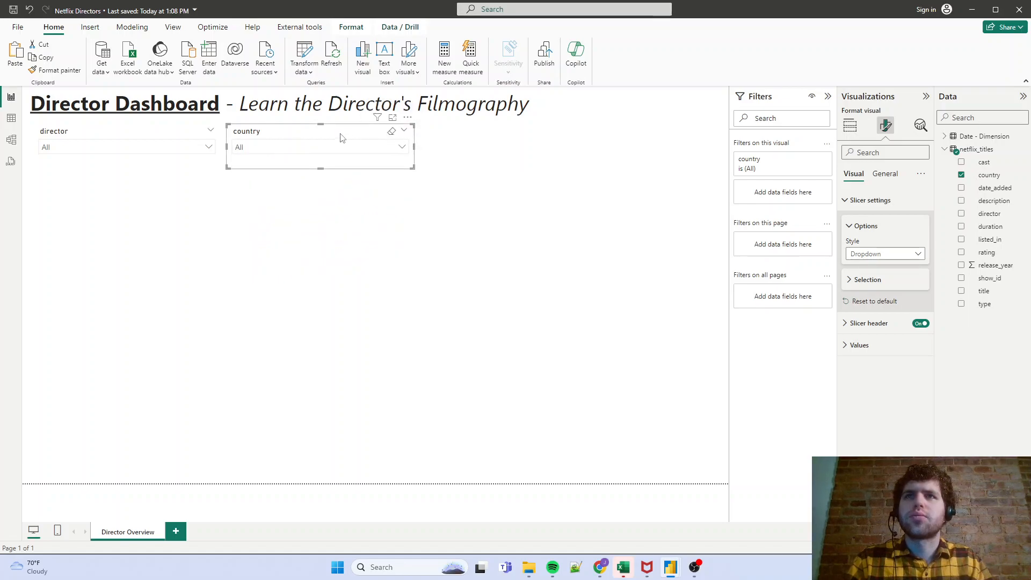
# - Turn on the visual border for both the director and country slicers
pyautogui.keyDown('ctrl'); pyautogui.click(155, 136); pyautogui.keyUp('ctrl')
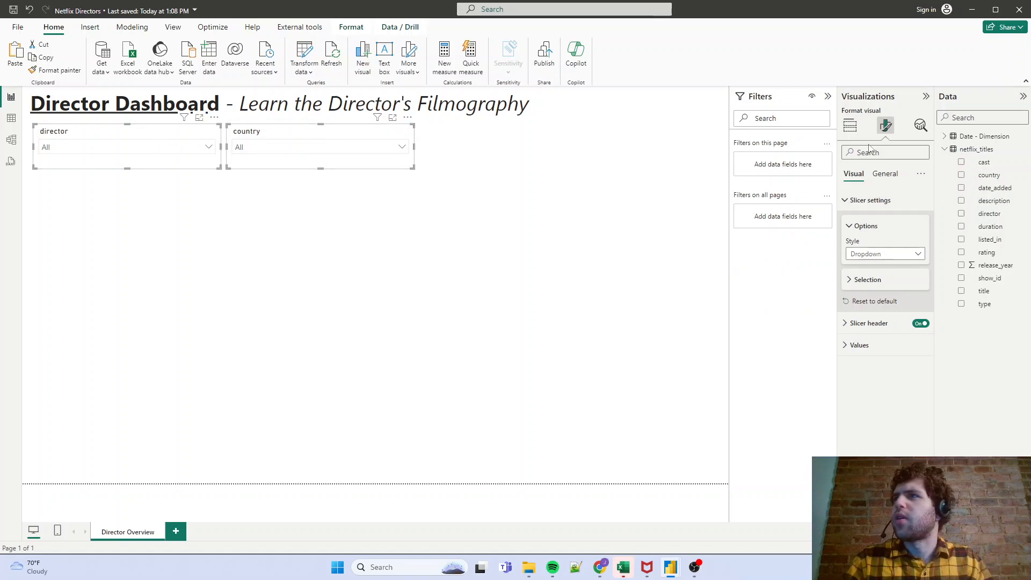
pyautogui.click(885, 173)
pyautogui.click(891, 244)
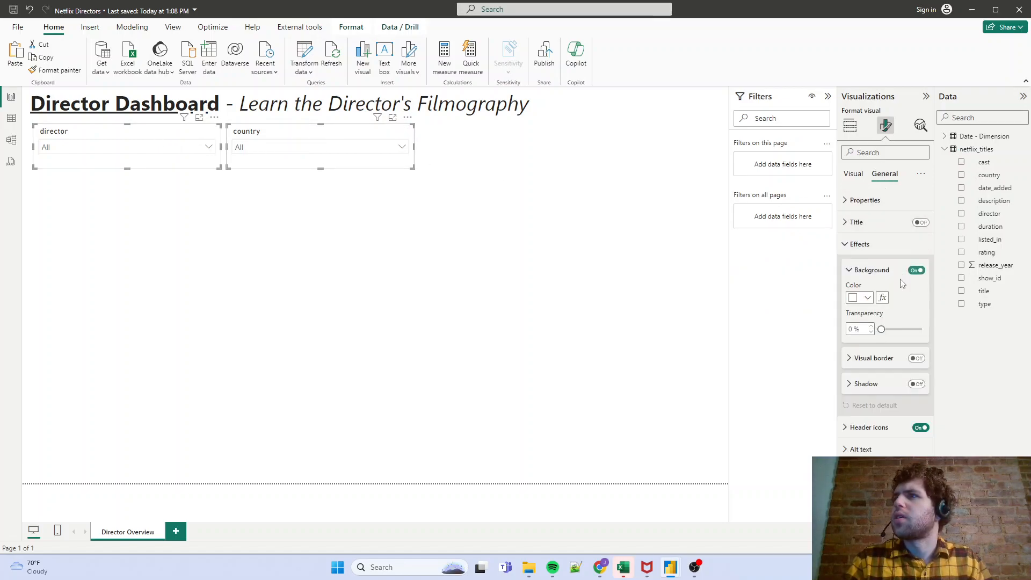
pyautogui.click(916, 358)
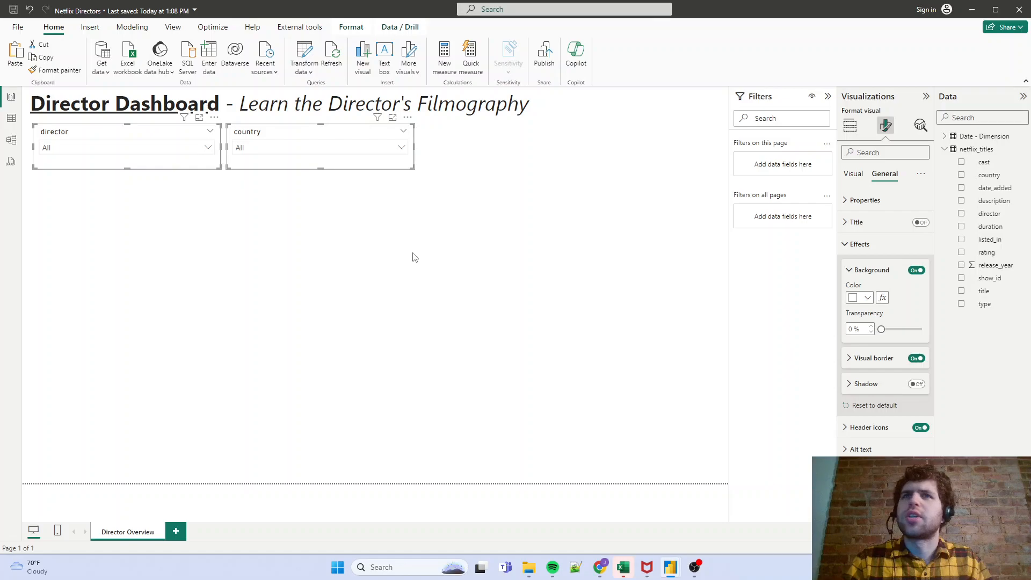
pyautogui.click(386, 366)
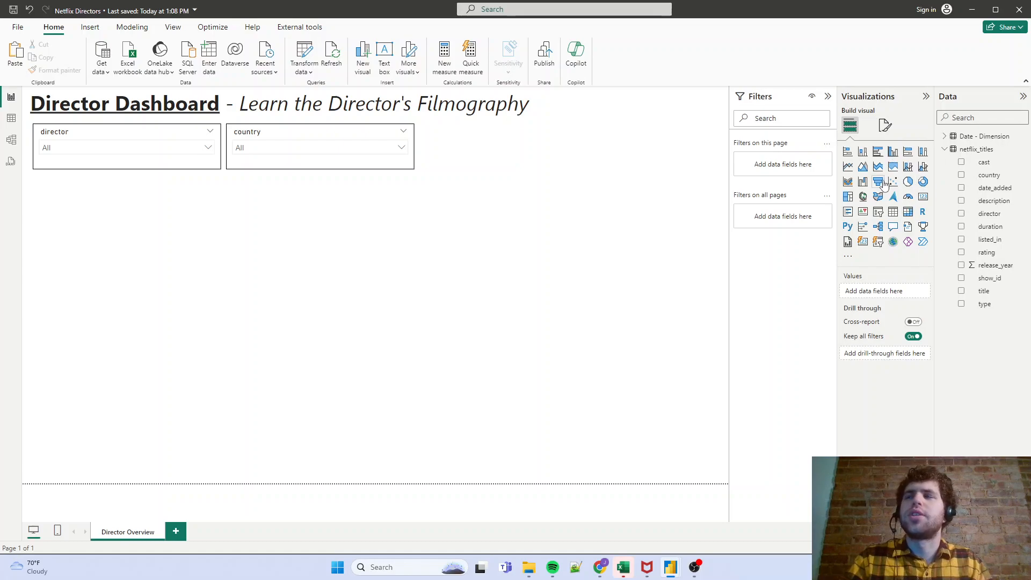
# - Insert a line chart beneath the slicers and size it to span the combined width of both
pyautogui.click(848, 170)
pyautogui.moveTo(129, 272); pyautogui.dragTo(126, 243)
pyautogui.moveTo(219, 269); pyautogui.dragTo(413, 348)
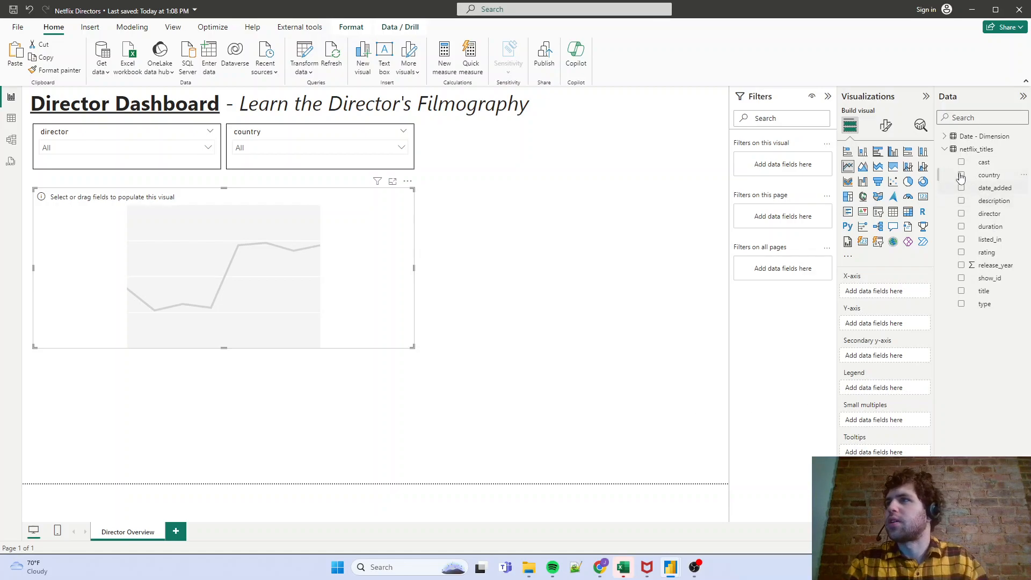
# - Use the Month & Year field from the Date - Dimension table as the line chart's X-axis
pyautogui.click(946, 149)
pyautogui.click(945, 136)
pyautogui.scroll(-10, 972, 215)
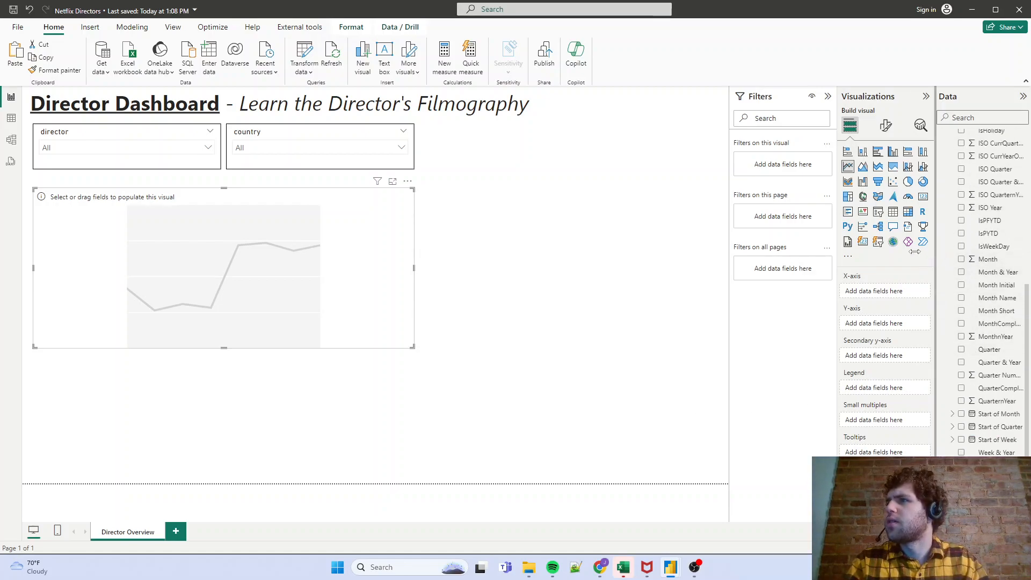
pyautogui.moveTo(938, 260); pyautogui.dragTo(882, 261)
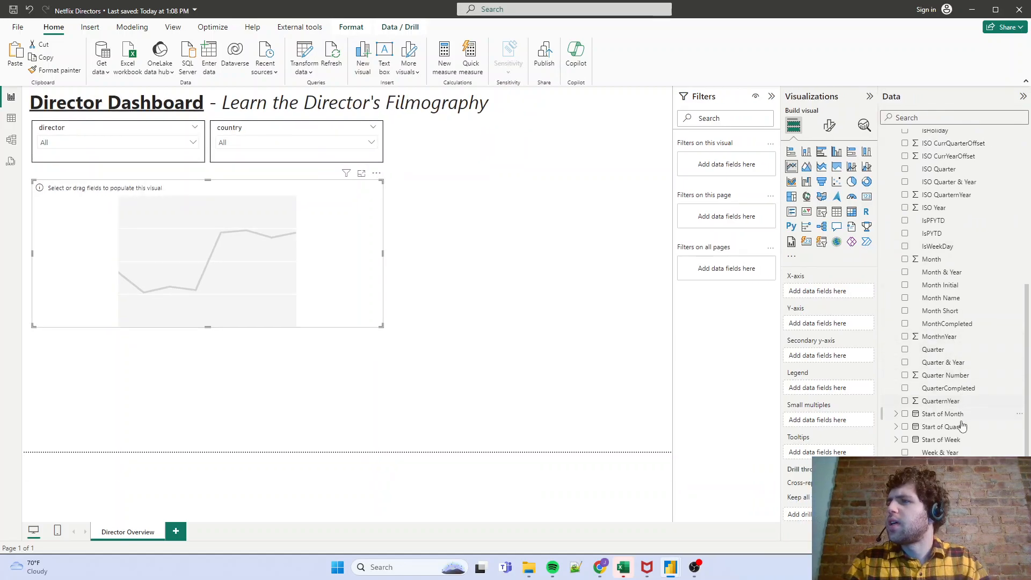
pyautogui.moveTo(960, 277); pyautogui.dragTo(843, 295)
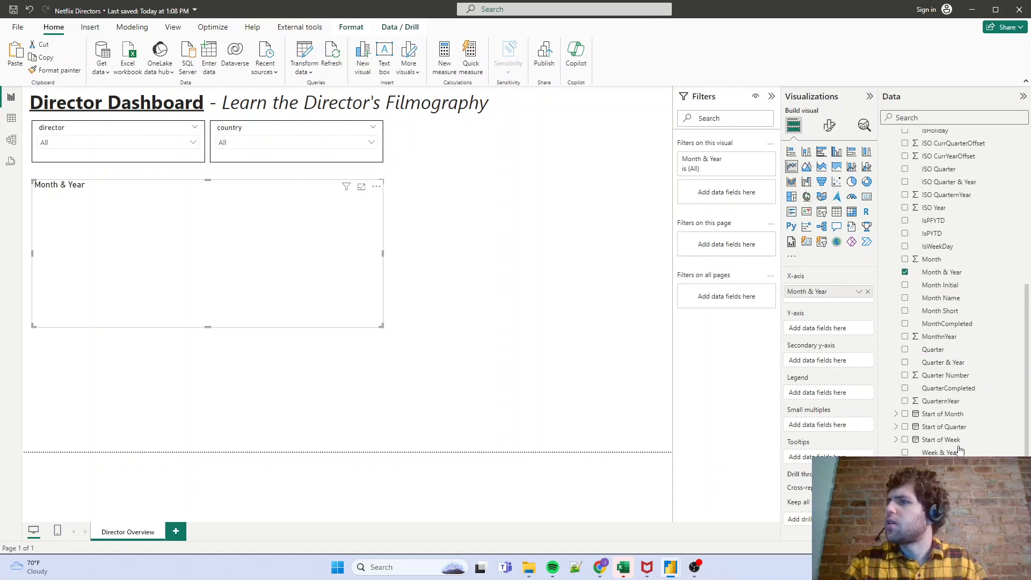
# - Plot the count of title from netflix_titles on the line chart's Y-axis
pyautogui.scroll(5, 955, 341)
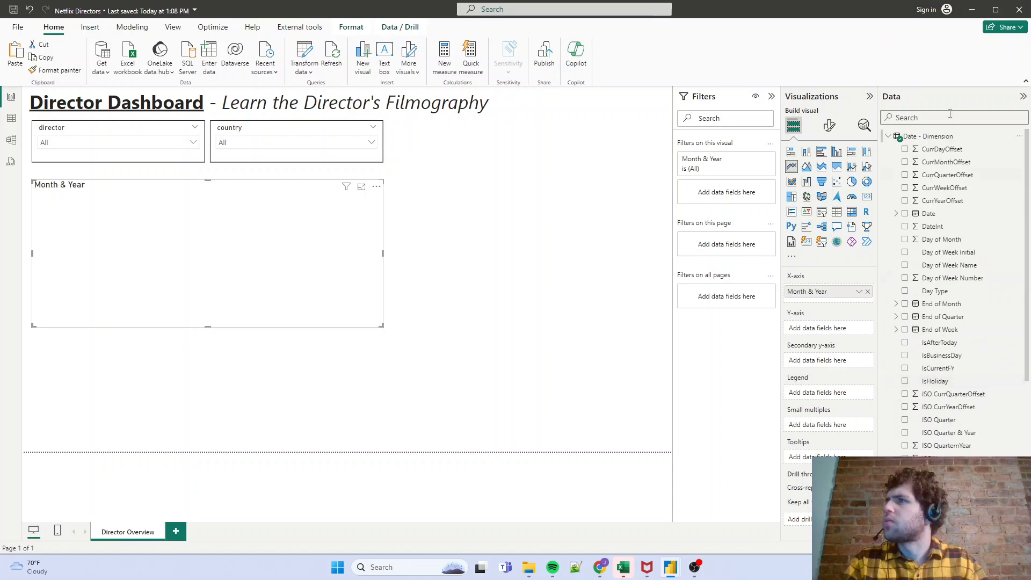
pyautogui.click(888, 138)
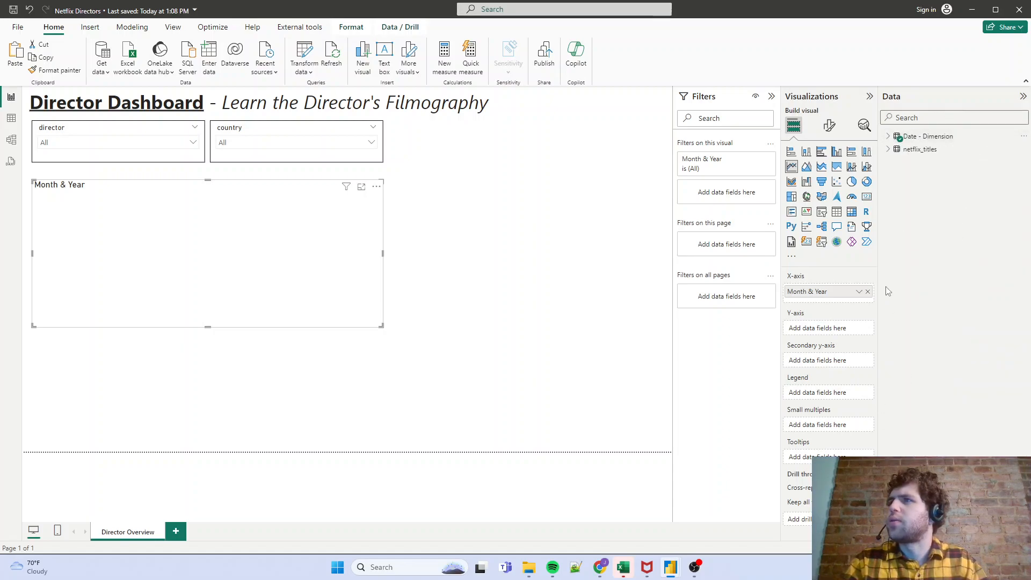
pyautogui.click(888, 150)
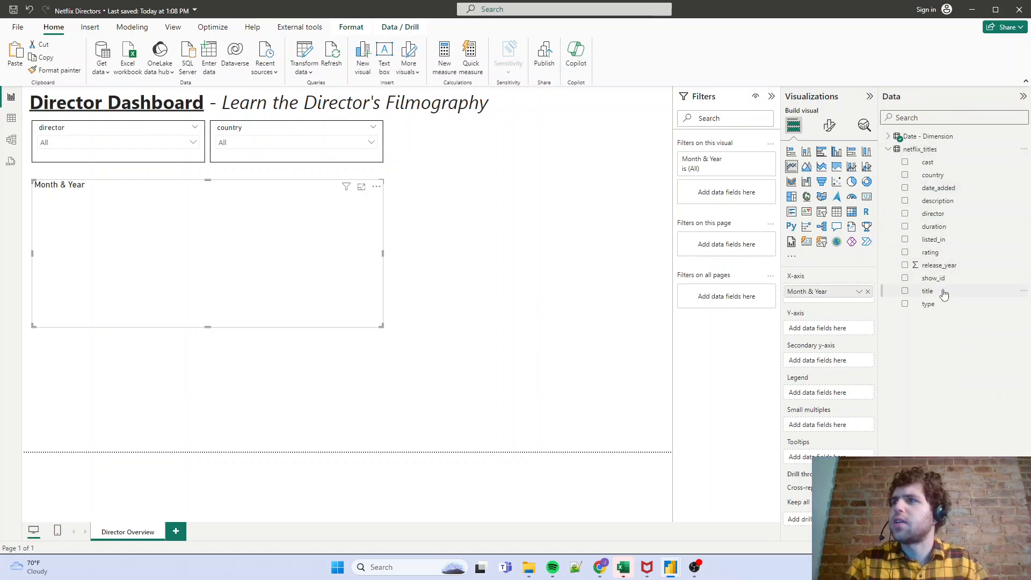
pyautogui.moveTo(936, 292); pyautogui.dragTo(842, 330)
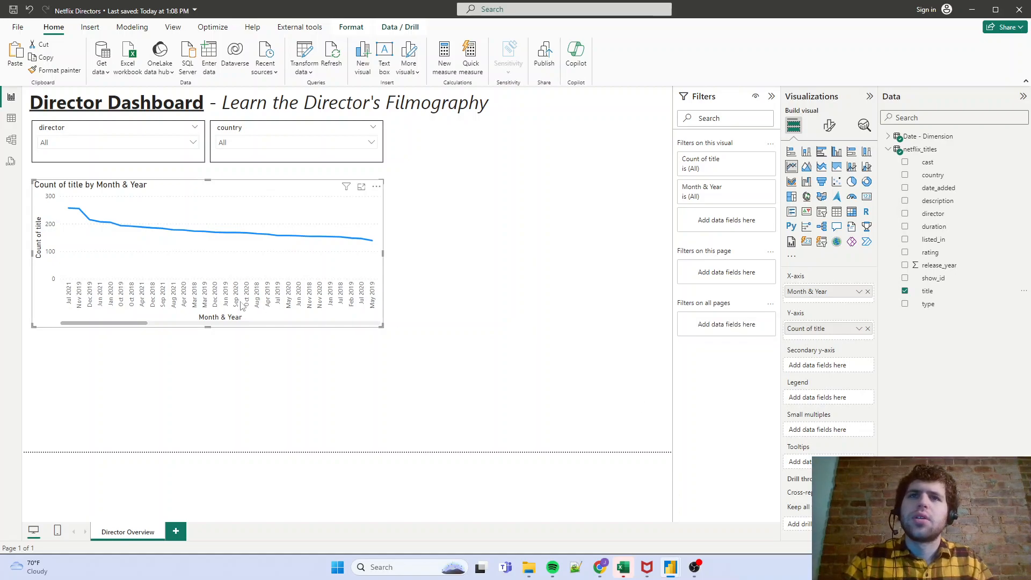
pyautogui.moveTo(90, 266)
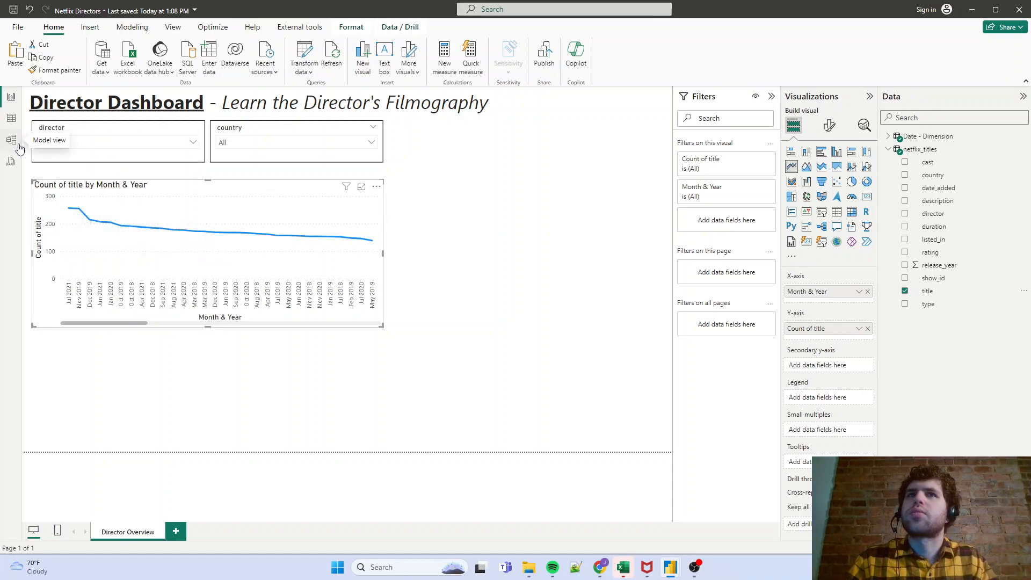
# - Mark the Date - Dimension table as a date table using its Date column and save the setting
pyautogui.click(888, 138)
pyautogui.rightClick(916, 140)
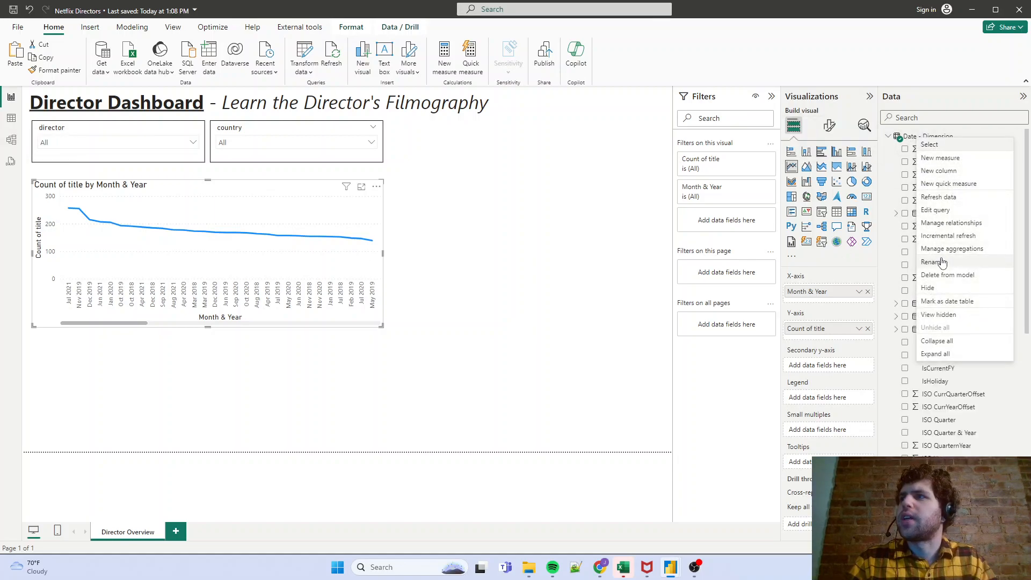
pyautogui.click(949, 301)
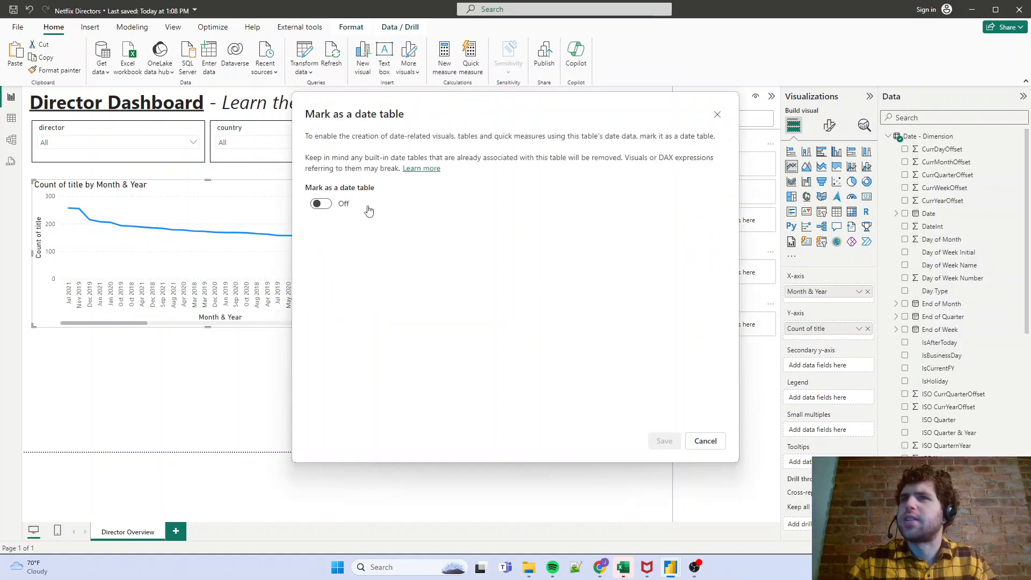
pyautogui.click(321, 204)
pyautogui.click(448, 243)
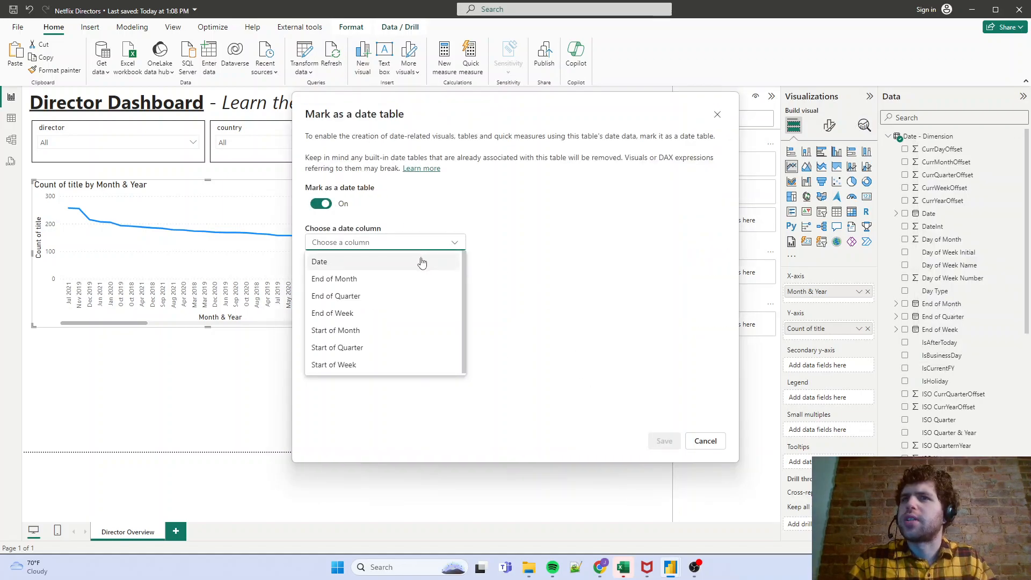
pyautogui.click(422, 262)
pyautogui.click(656, 440)
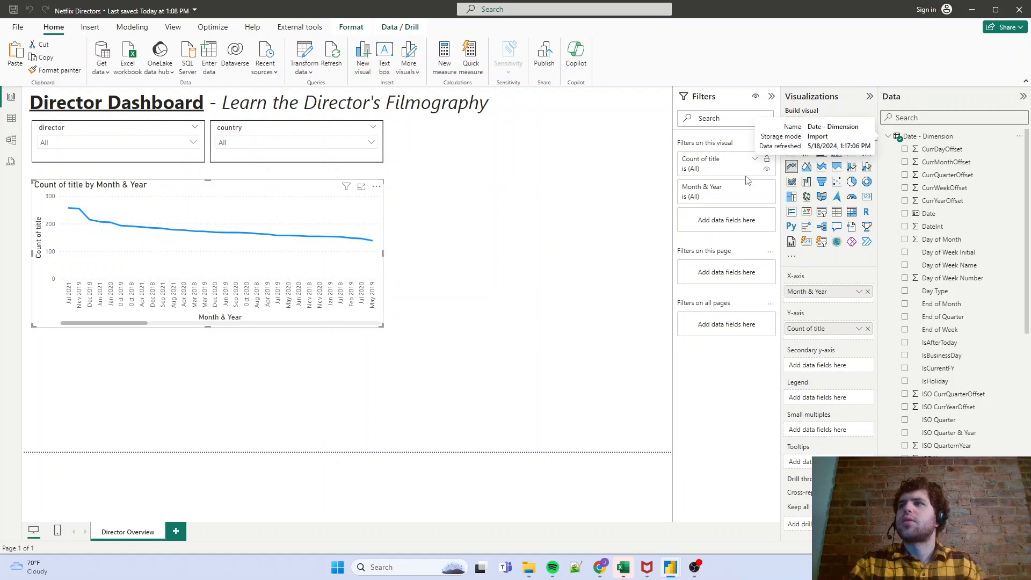
# - Open the program options and disable Auto date/time for new files in the global Data Load settings
pyautogui.click(18, 26)
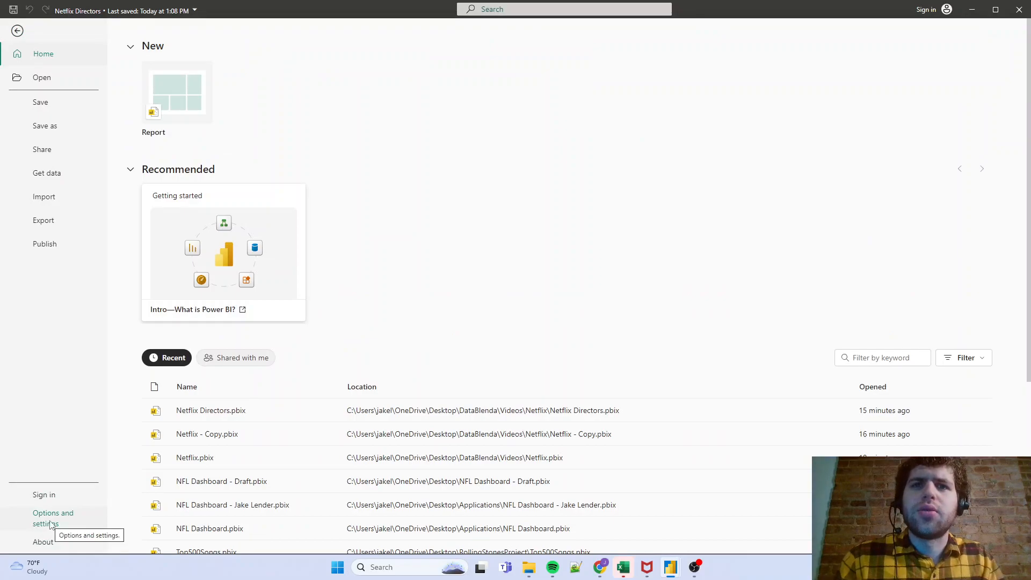
pyautogui.click(50, 523)
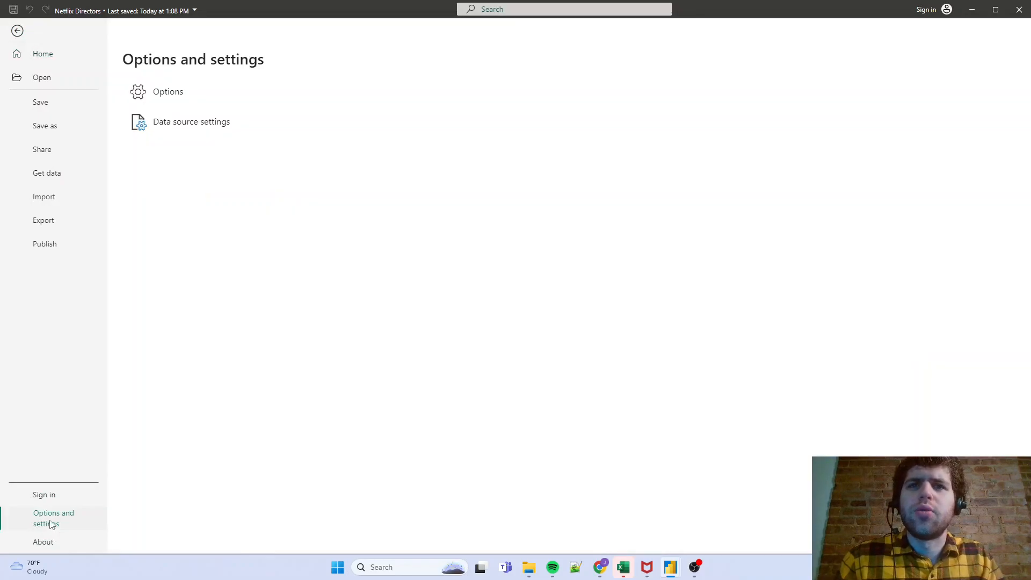
pyautogui.click(177, 101)
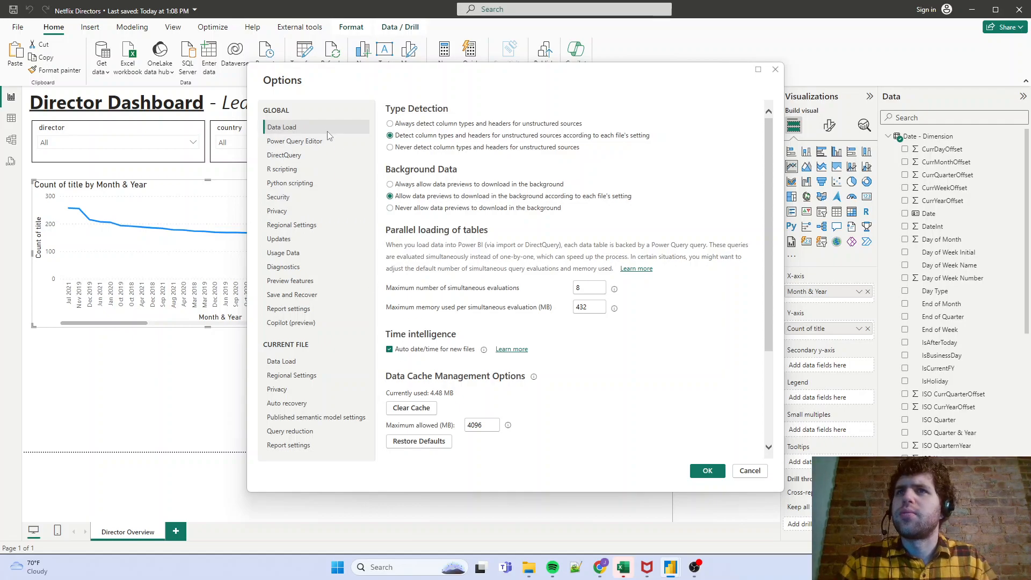
pyautogui.click(389, 349)
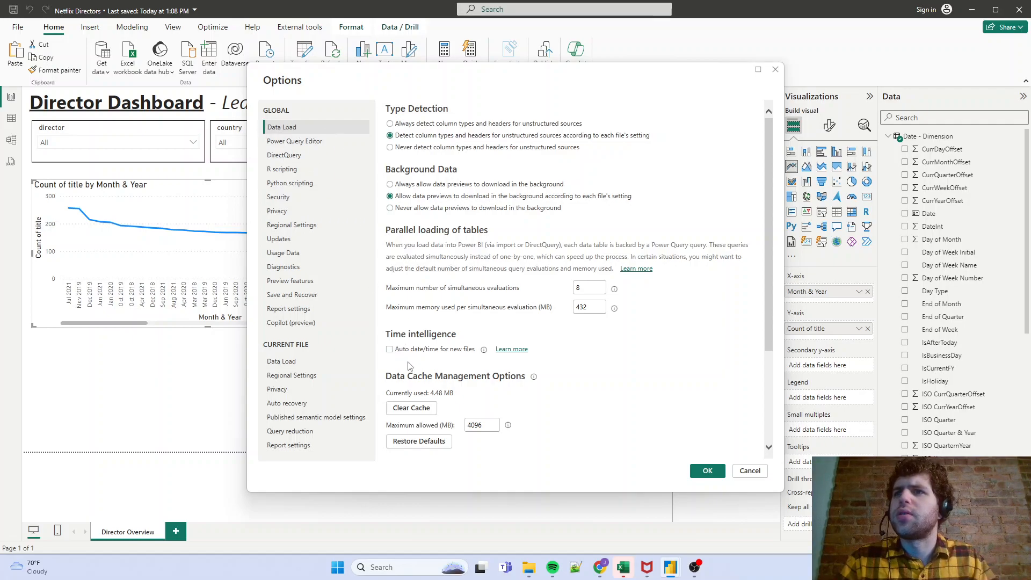
# - Look through the rest of the global options, from Data Load to Usage Data, for other date/time settings
pyautogui.scroll(-3, 507, 338)
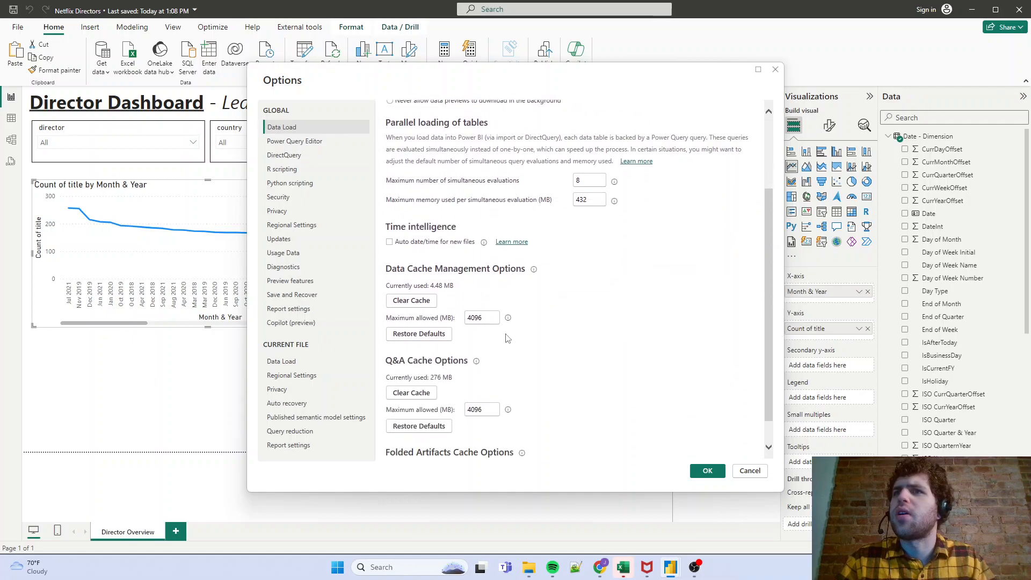
pyautogui.scroll(-1, 537, 336)
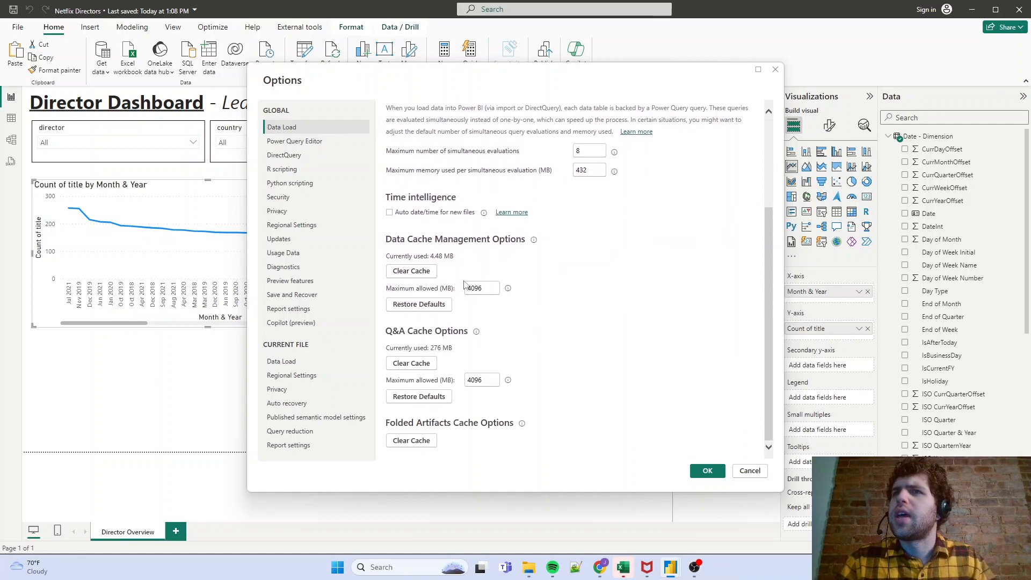
pyautogui.click(309, 144)
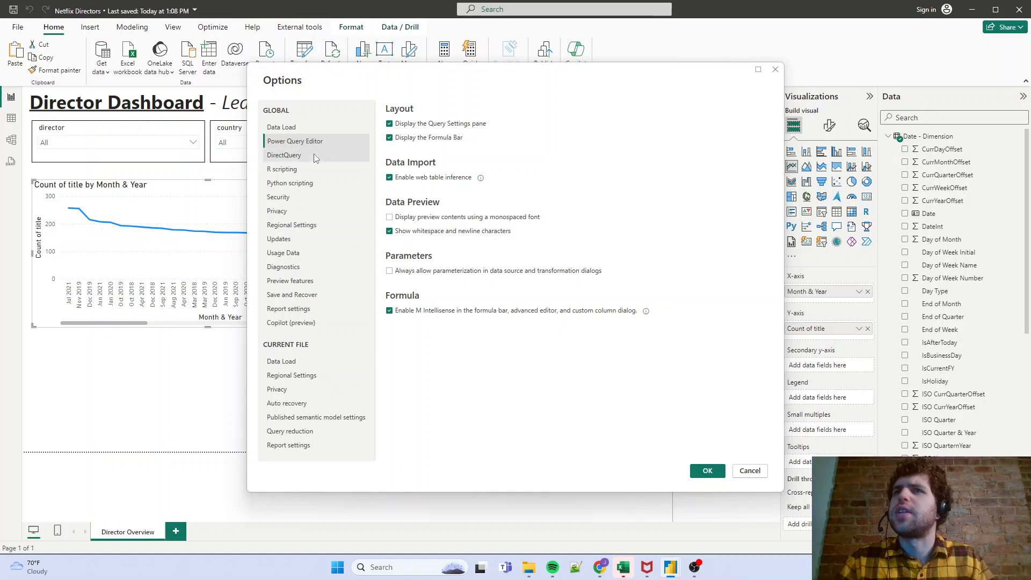
pyautogui.click(314, 155)
pyautogui.click(311, 169)
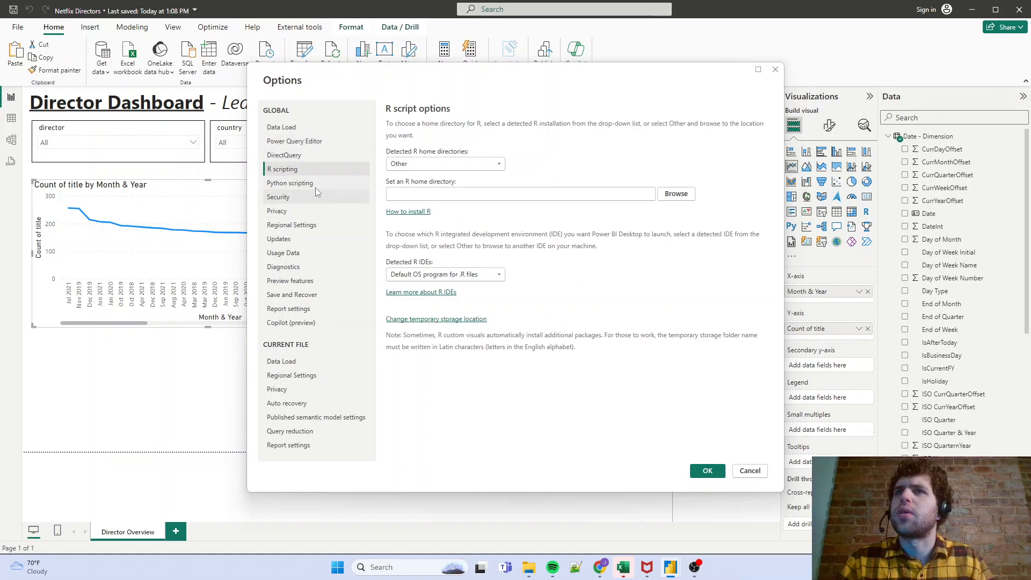
pyautogui.click(315, 183)
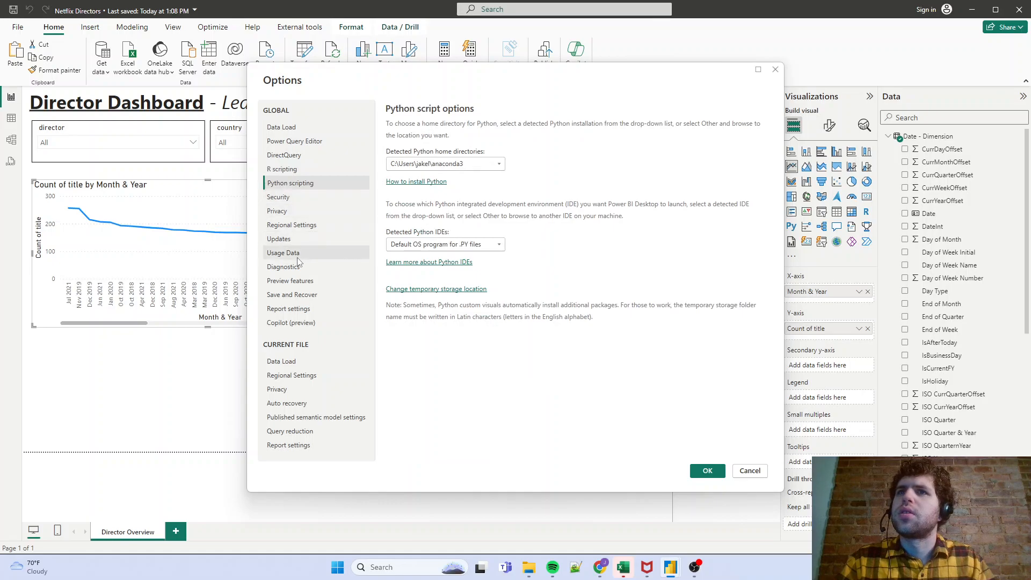
pyautogui.click(294, 196)
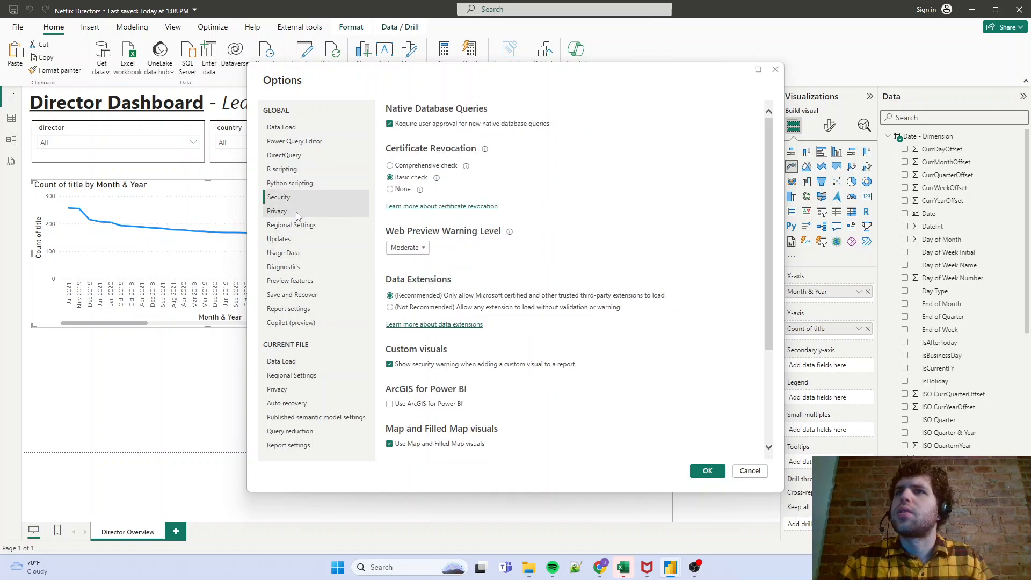
pyautogui.click(297, 212)
pyautogui.click(298, 225)
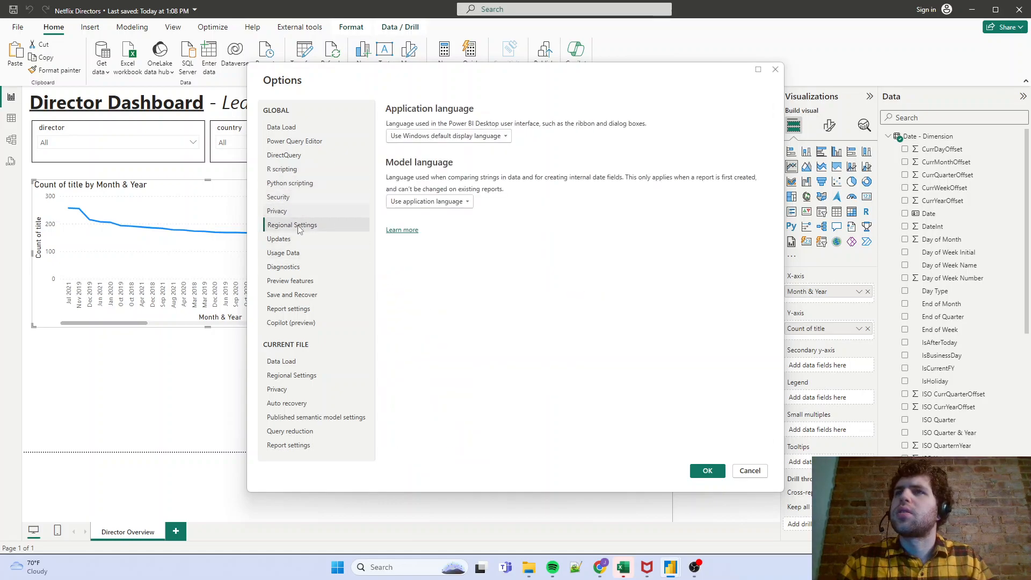
pyautogui.click(301, 253)
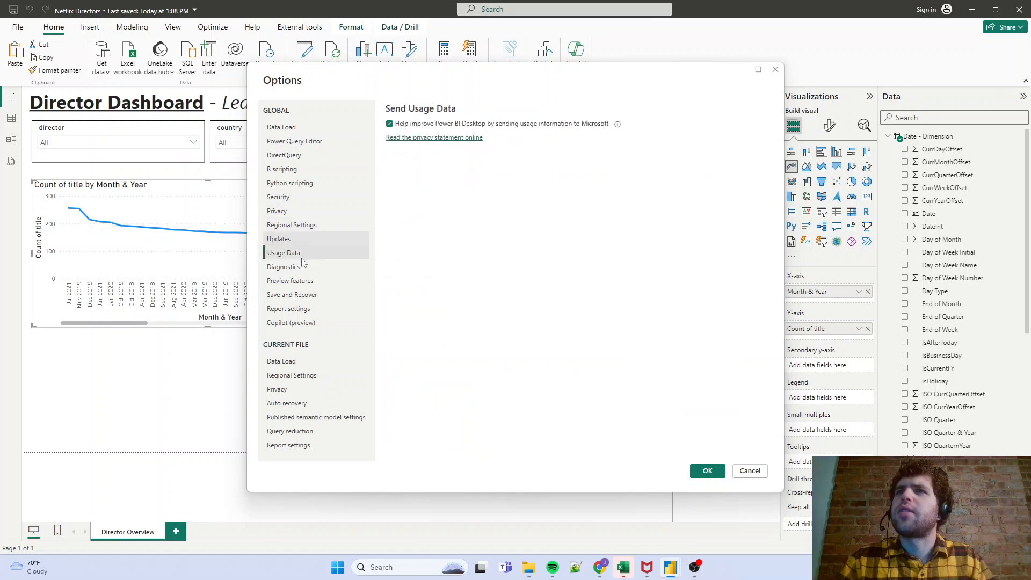
# - Disable Auto date/time in the current file's Data Load settings and apply the options
pyautogui.click(290, 375)
pyautogui.click(286, 361)
pyautogui.click(390, 245)
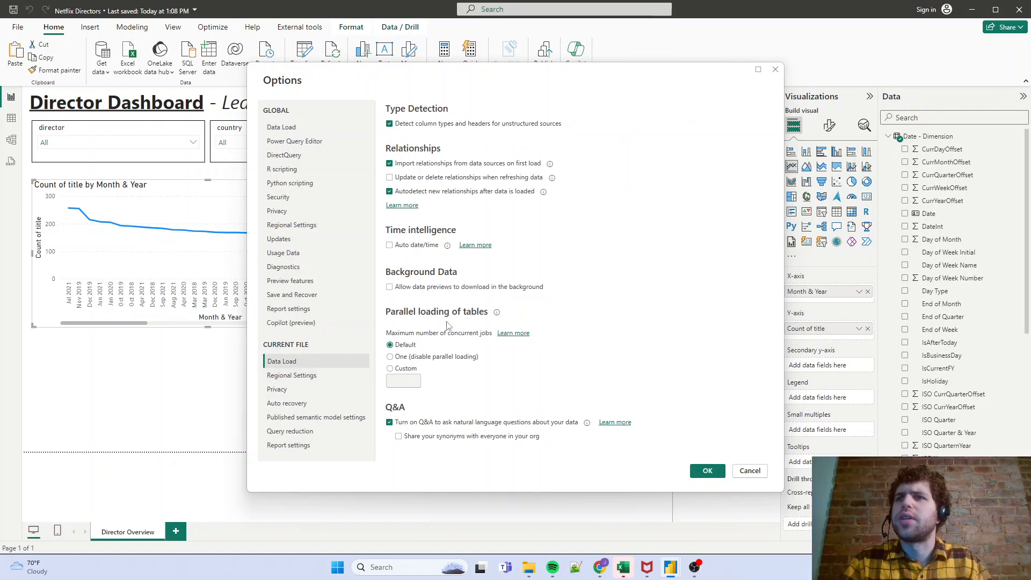
pyautogui.click(708, 471)
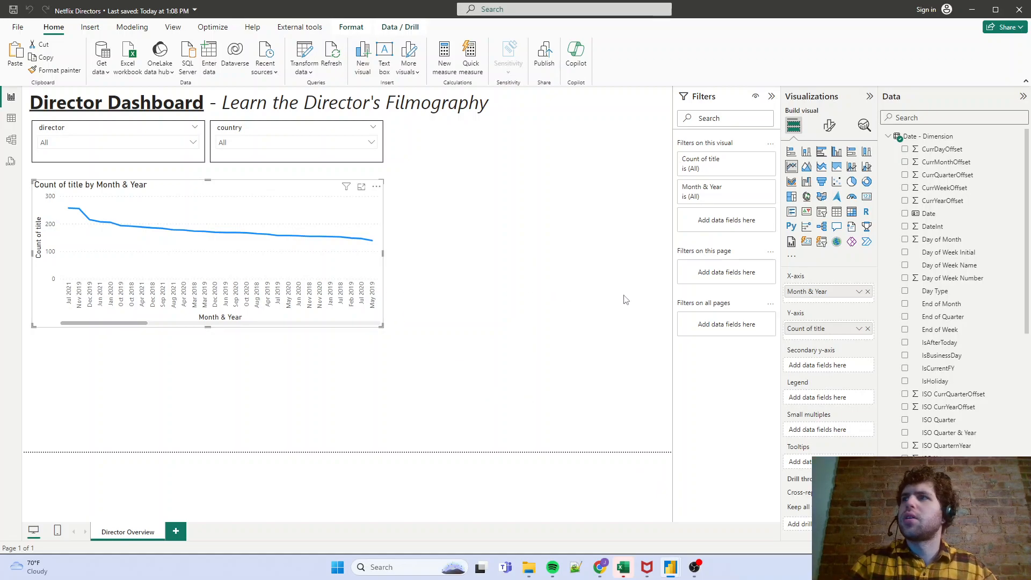
# - Enable the search option in the director slicer
pyautogui.click(171, 145)
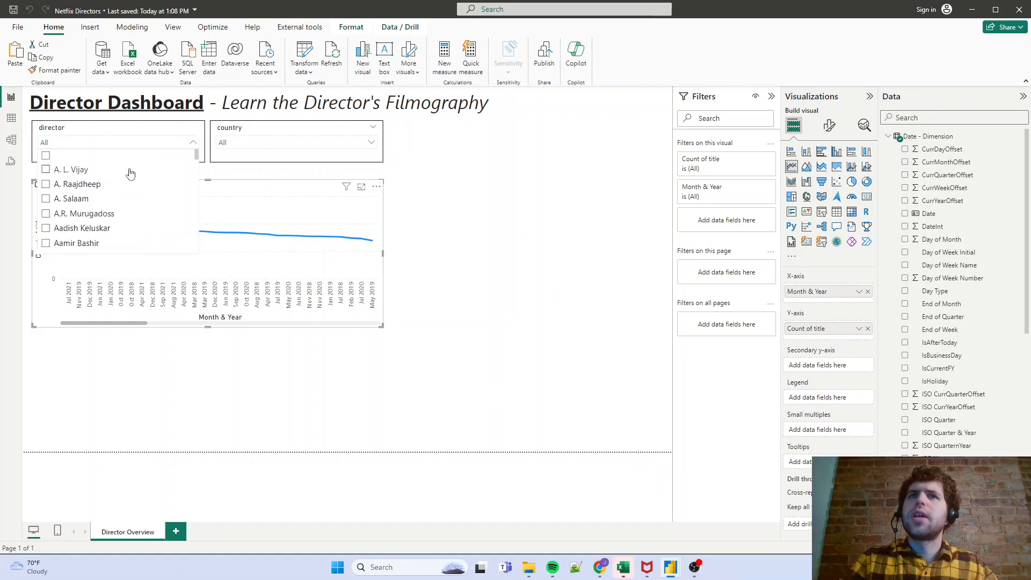
pyautogui.click(198, 114)
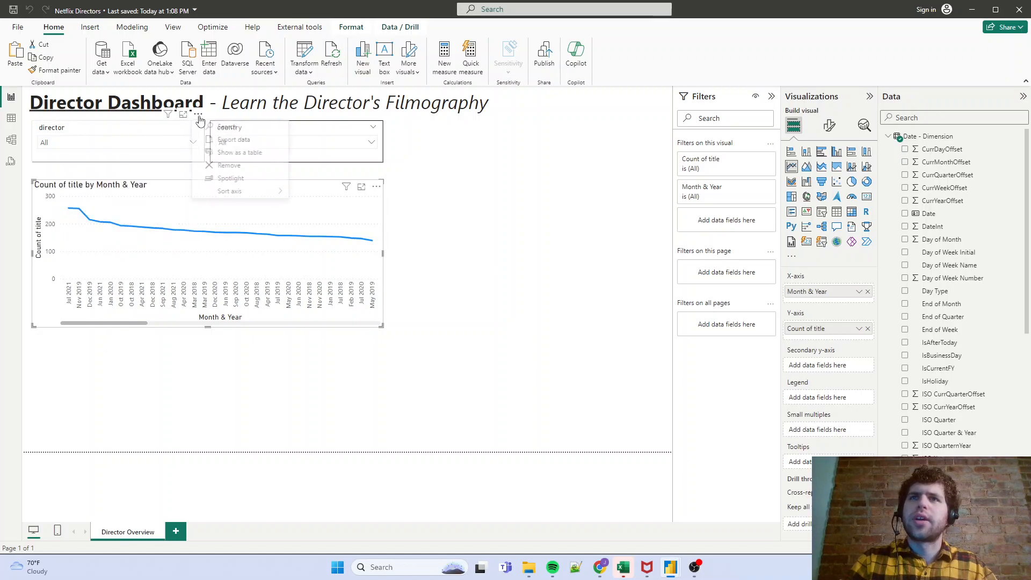
pyautogui.click(221, 129)
# - Search the director slicer for "steven sp" and filter the report page to Steven Spielberg
pyautogui.click(182, 143)
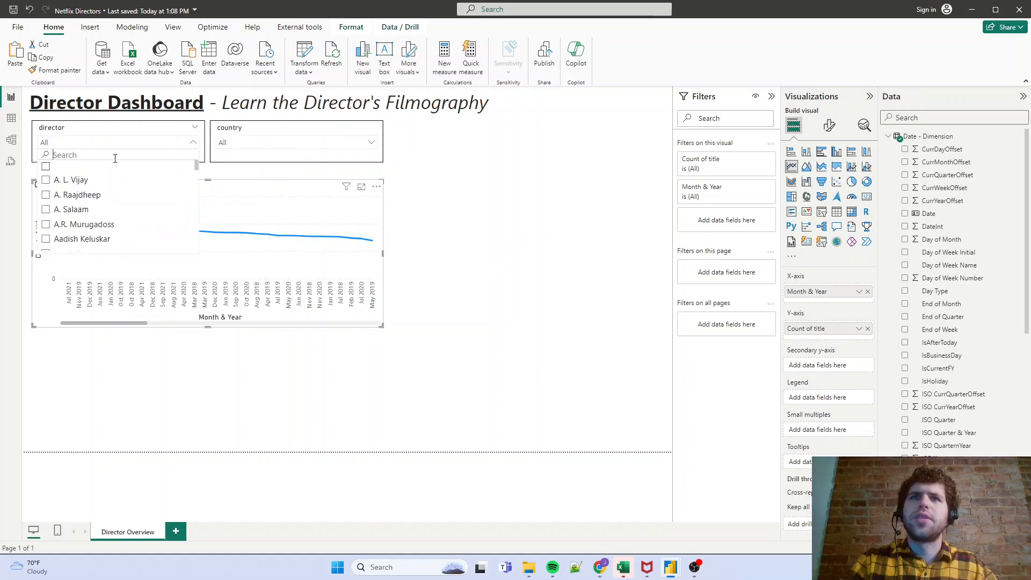
pyautogui.write('s')
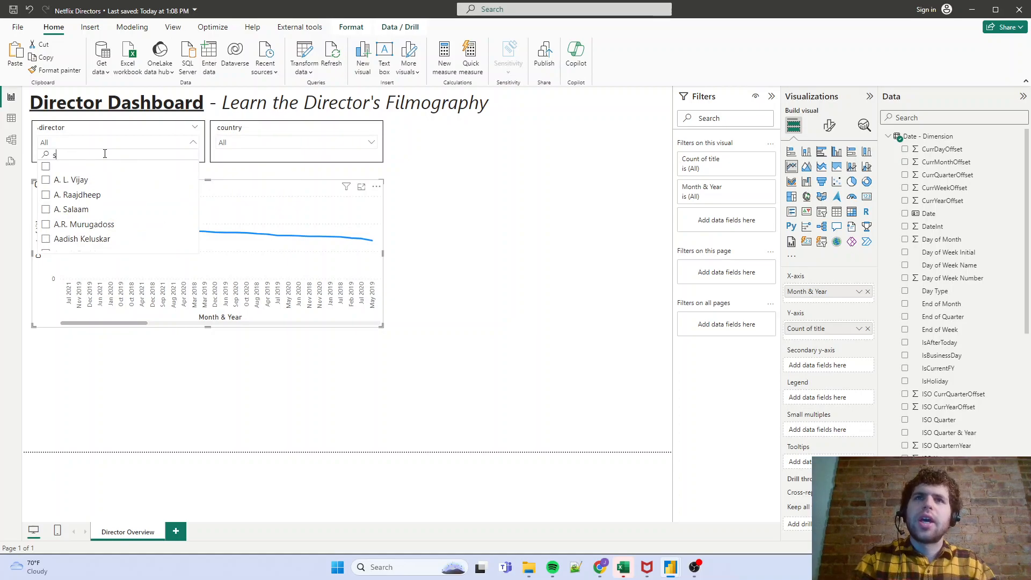
pyautogui.write('teven sp')
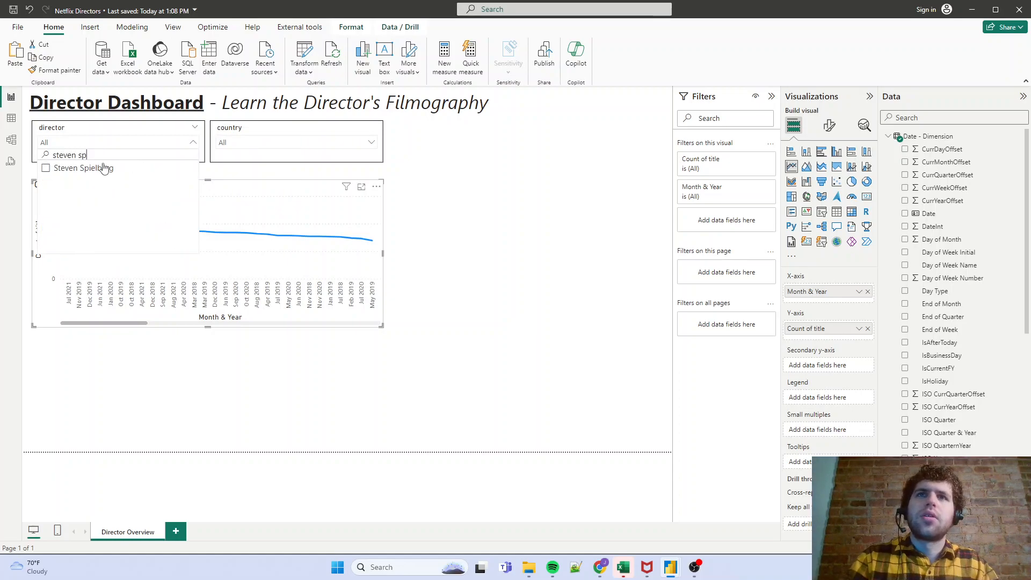
pyautogui.click(103, 168)
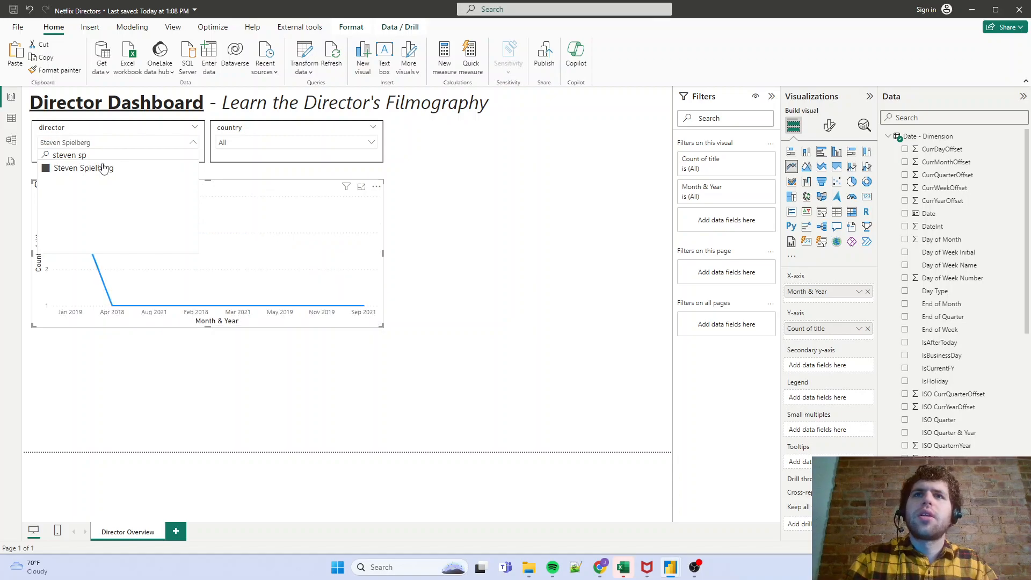
pyautogui.click(288, 419)
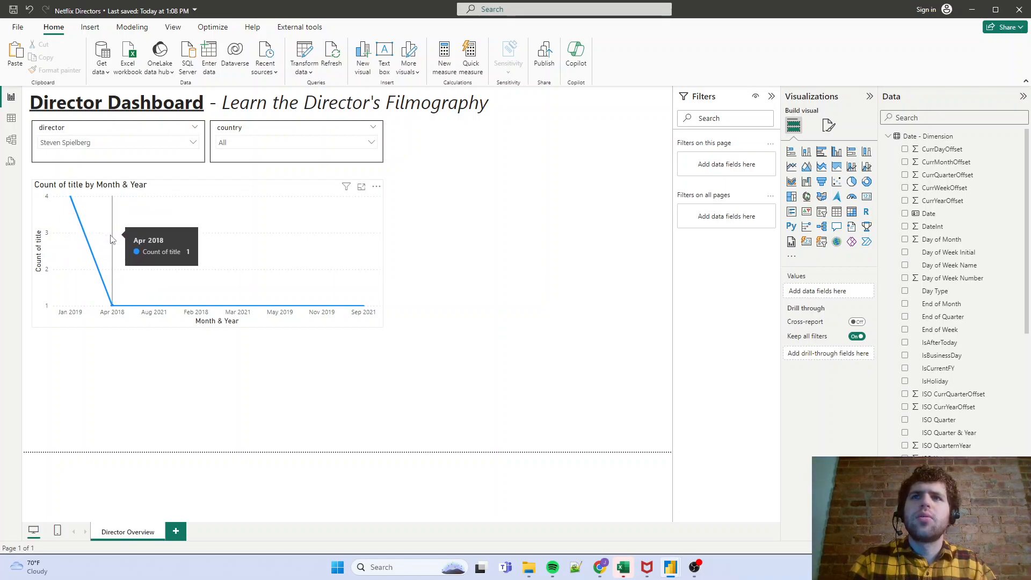
# - Sort the line chart's axis by Month & Year instead of by Count of title
pyautogui.click(376, 187)
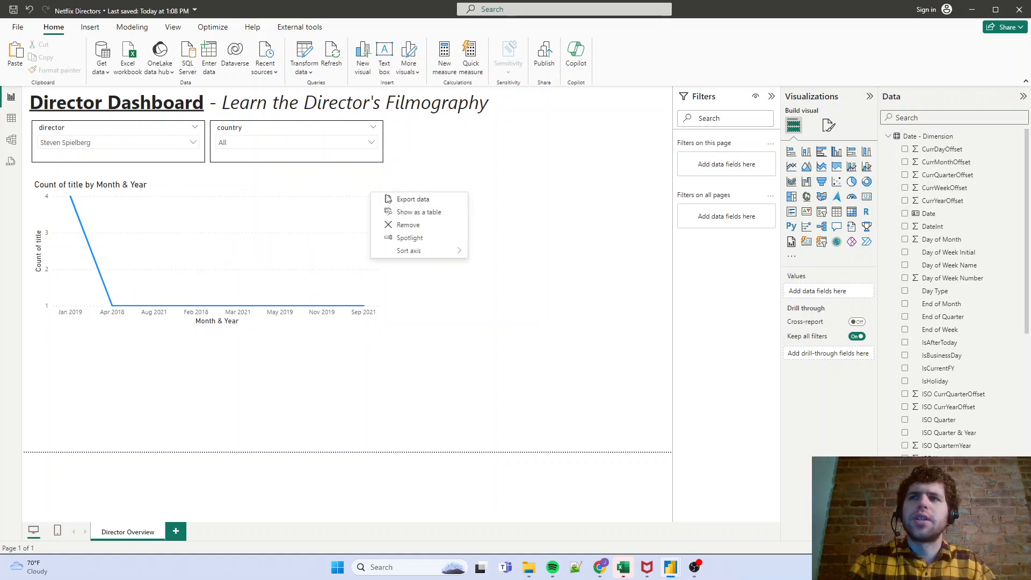
pyautogui.moveTo(429, 250)
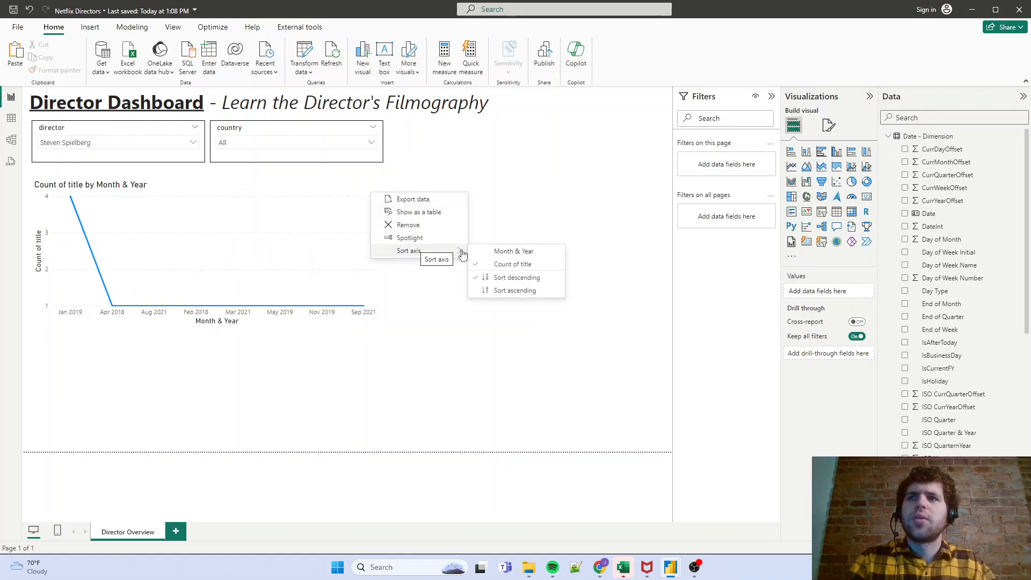
pyautogui.click(515, 255)
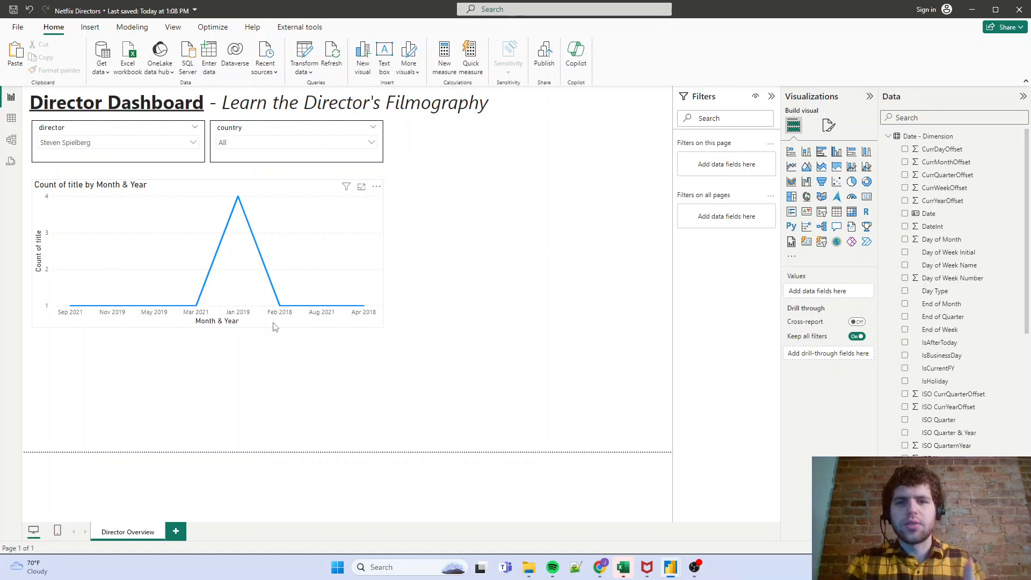
# - In the data of the Date - Dimension table, set the Month & Year column to sort by MonthnYear
pyautogui.click(11, 118)
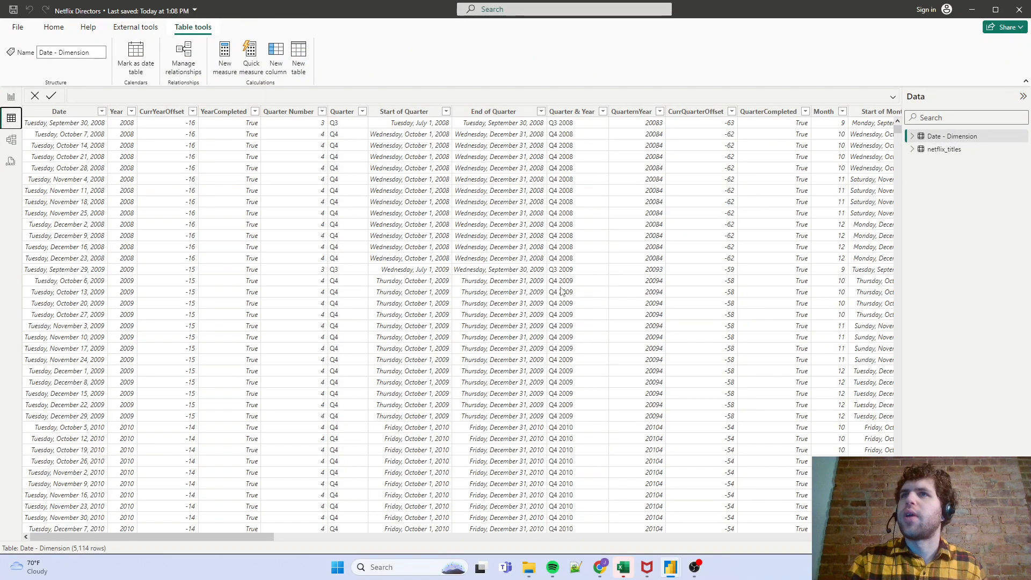
pyautogui.moveTo(248, 535); pyautogui.dragTo(424, 536)
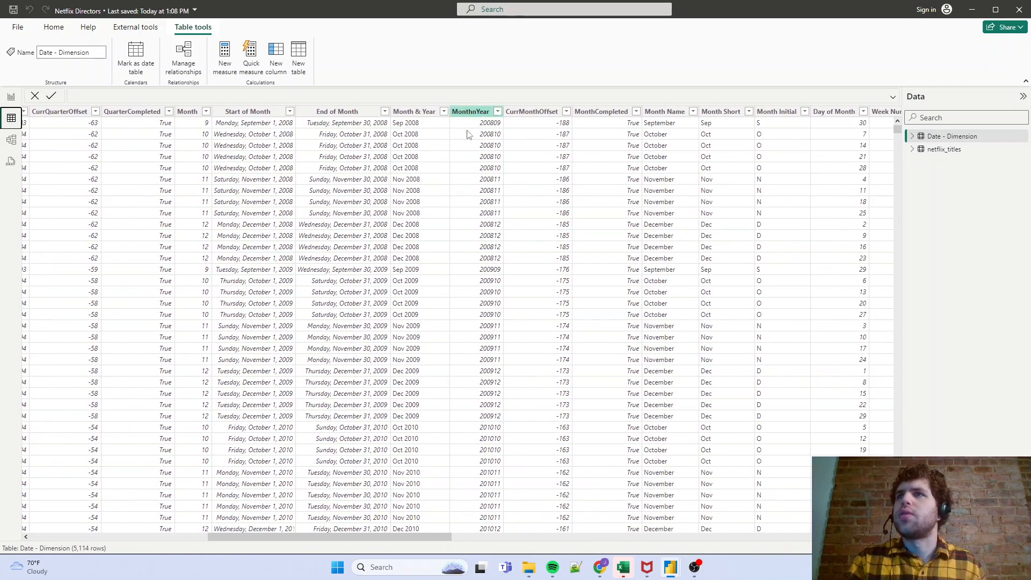
pyautogui.click(413, 112)
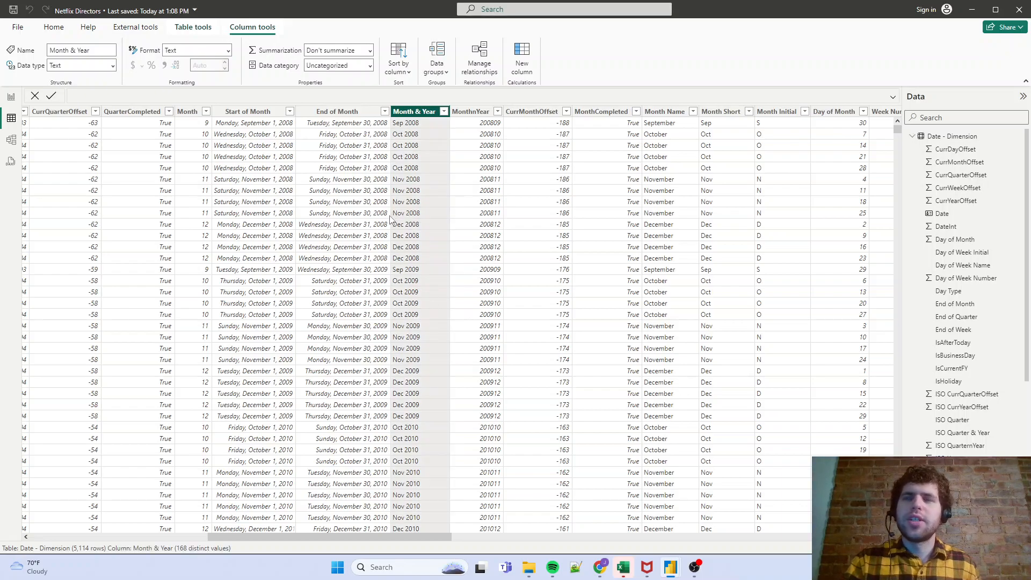
pyautogui.click(408, 70)
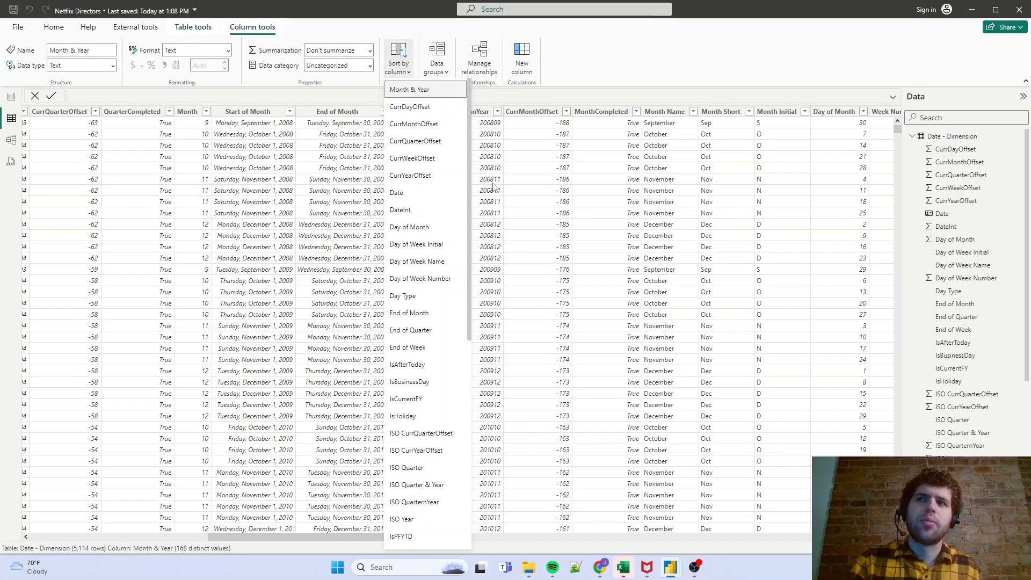
pyautogui.scroll(-7, 427, 400)
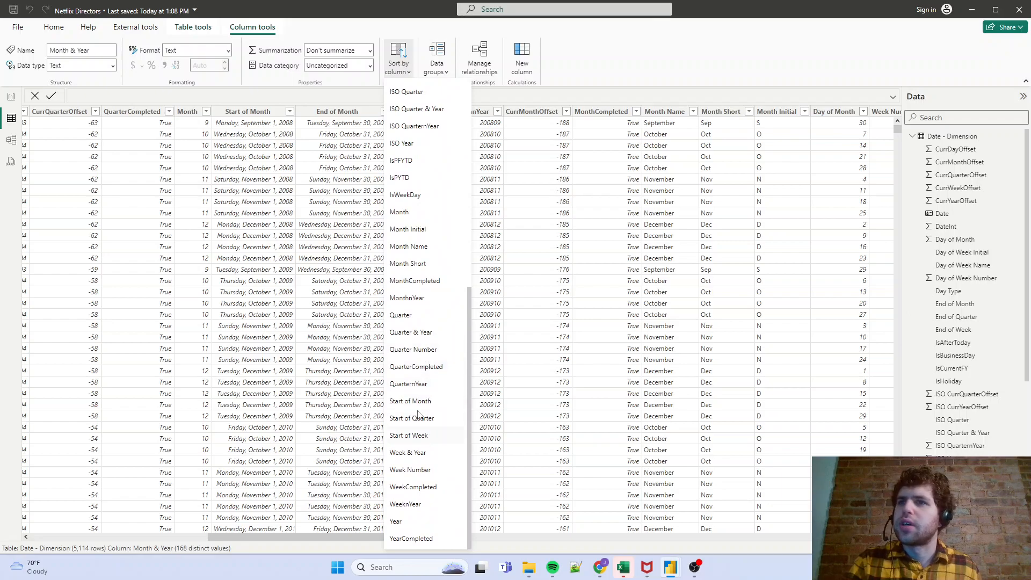
pyautogui.click(405, 297)
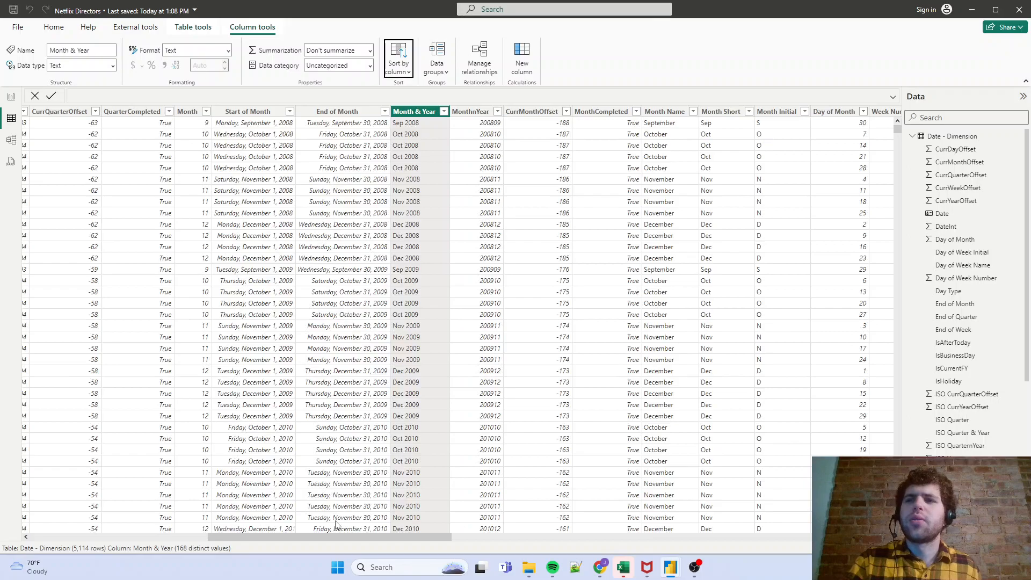
# - Set the Quarter & Year column of the Date - Dimension table to sort by QuarternYear
pyautogui.moveTo(372, 537); pyautogui.dragTo(82, 544)
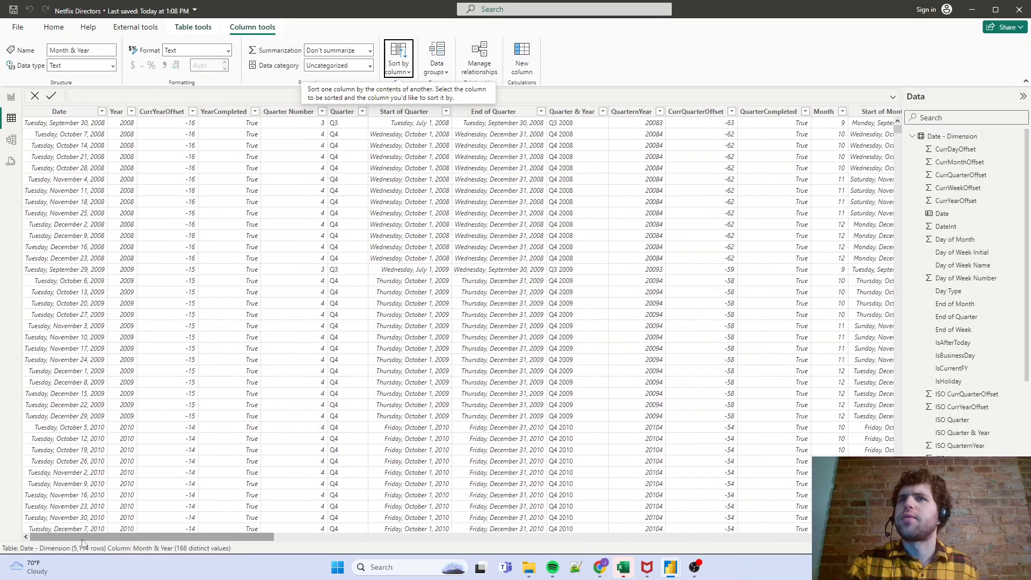
pyautogui.click(575, 113)
pyautogui.click(402, 71)
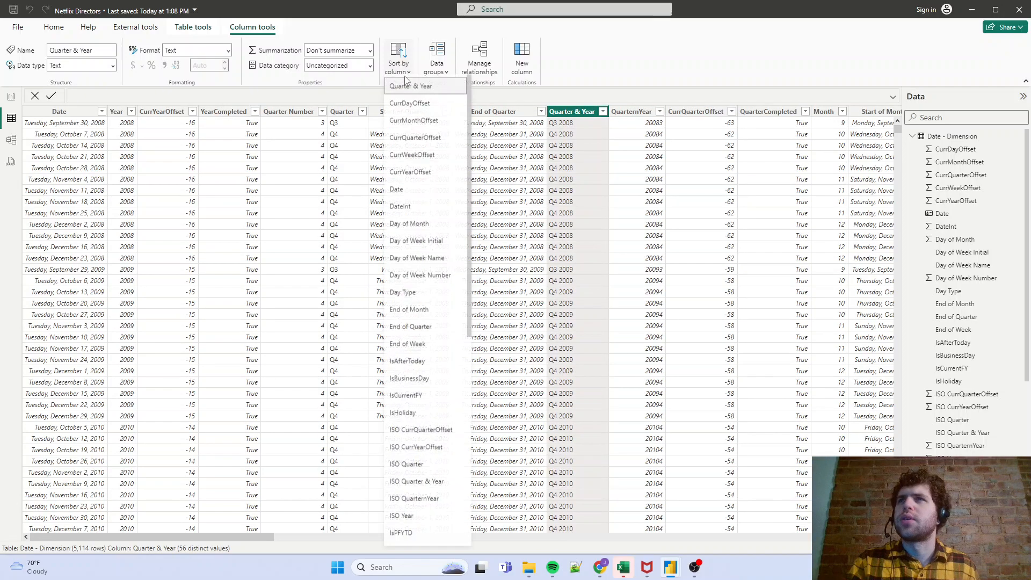
pyautogui.scroll(-7, 440, 381)
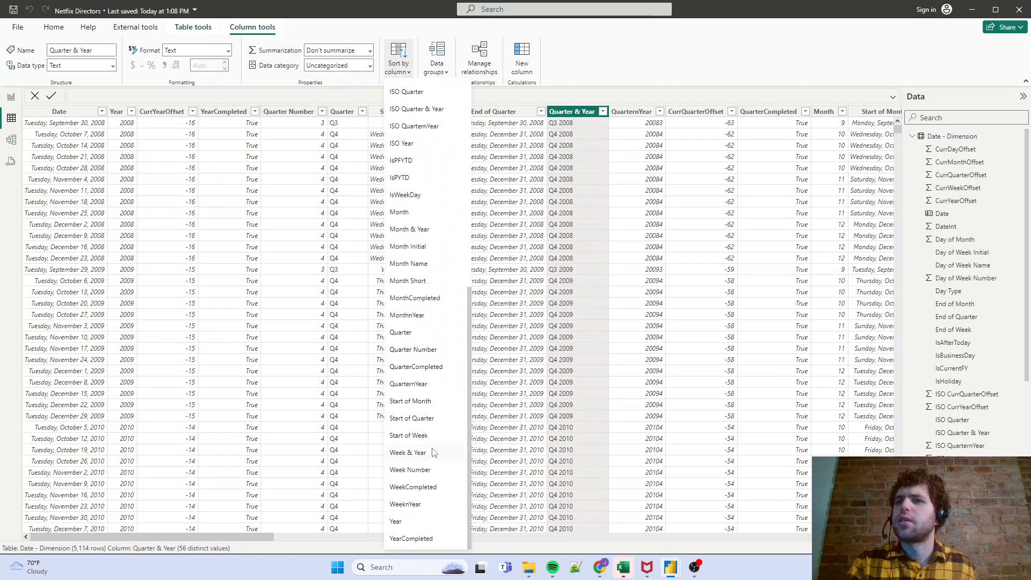
pyautogui.click(418, 385)
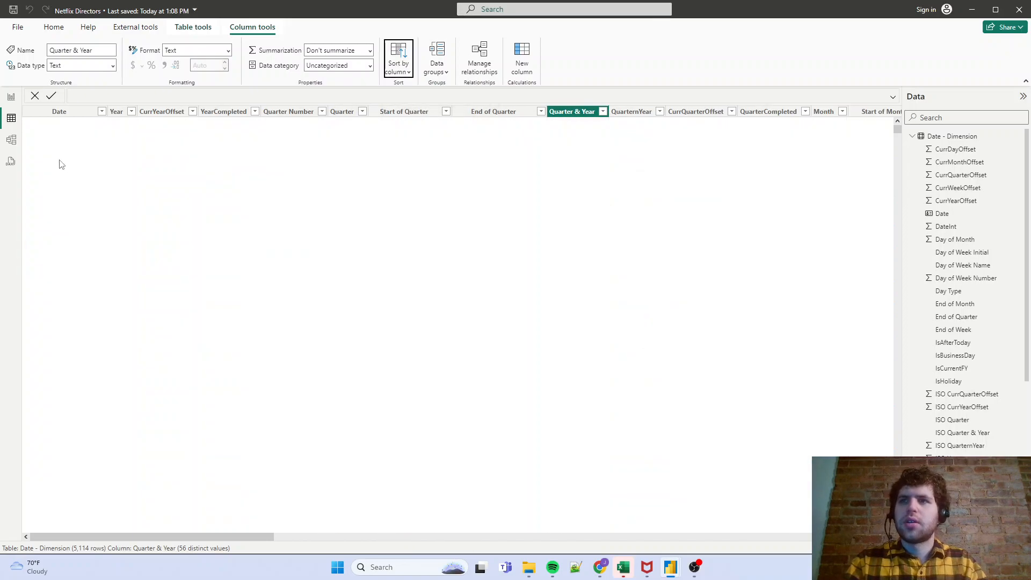
# - Return to the report page and sort the line chart's Month & Year axis in ascending order
pyautogui.click(10, 97)
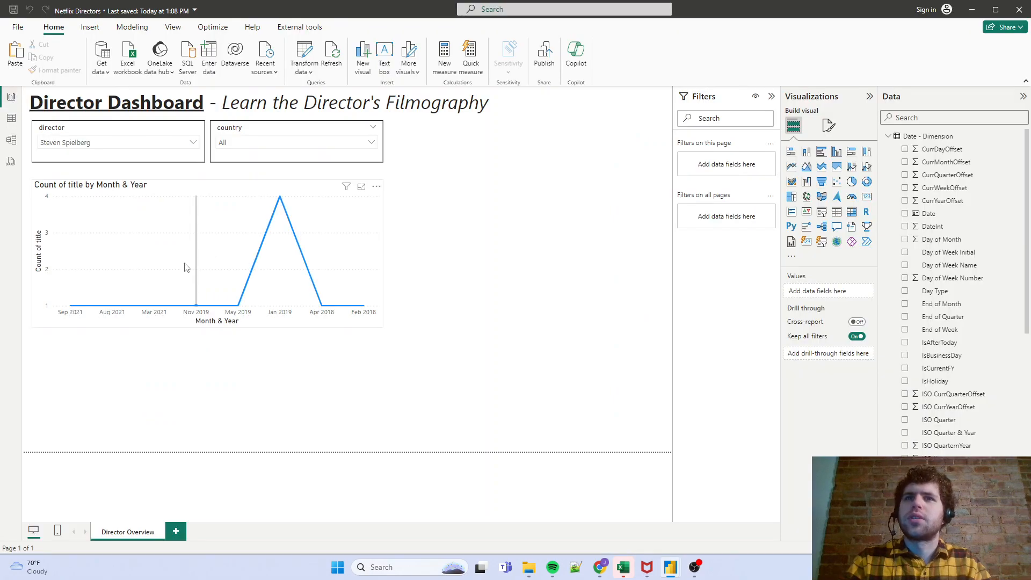
pyautogui.click(376, 186)
pyautogui.moveTo(465, 255)
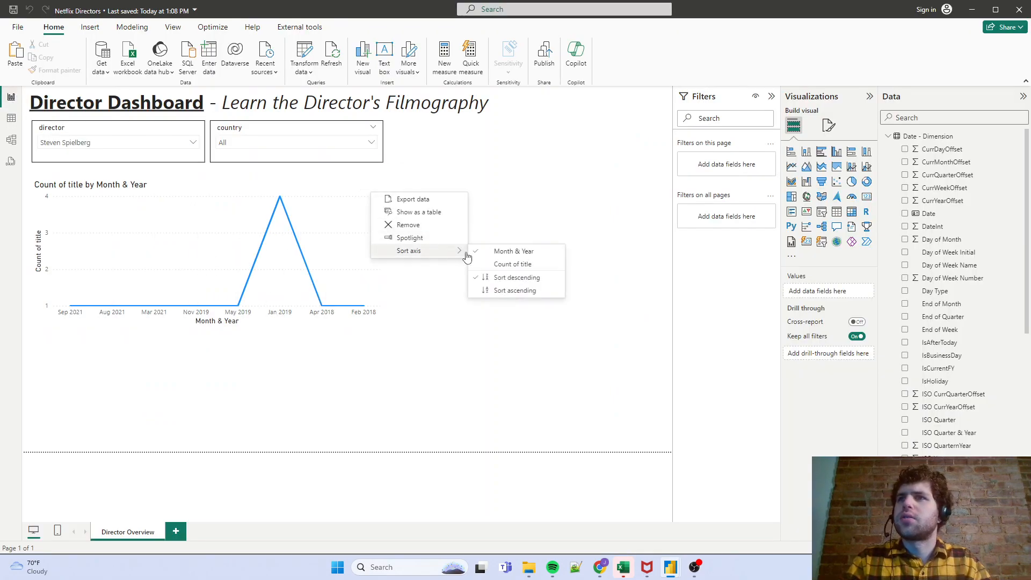
pyautogui.click(524, 292)
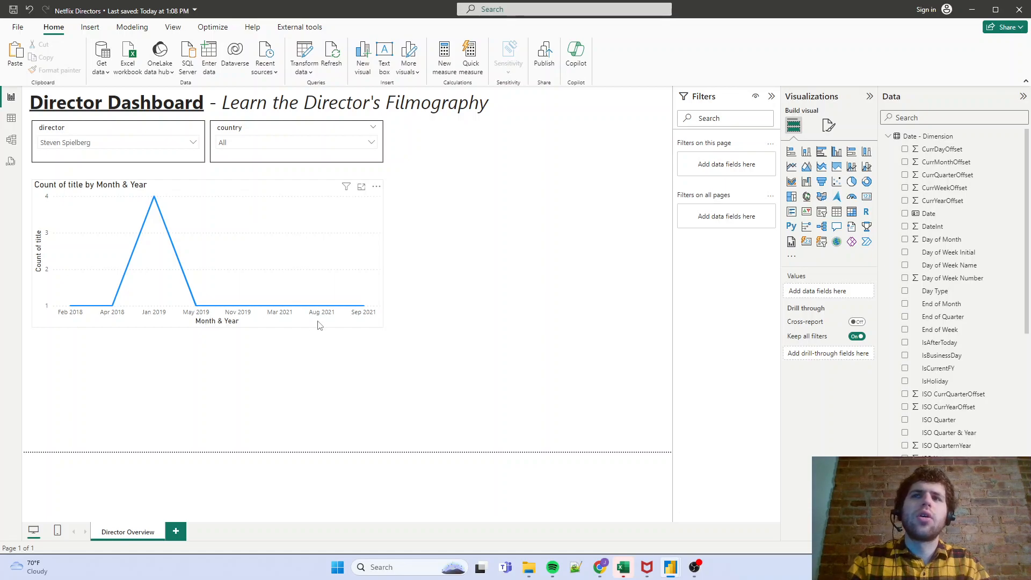
# - Inspect the title counts at the individual months along the line chart
pyautogui.moveTo(70, 285)
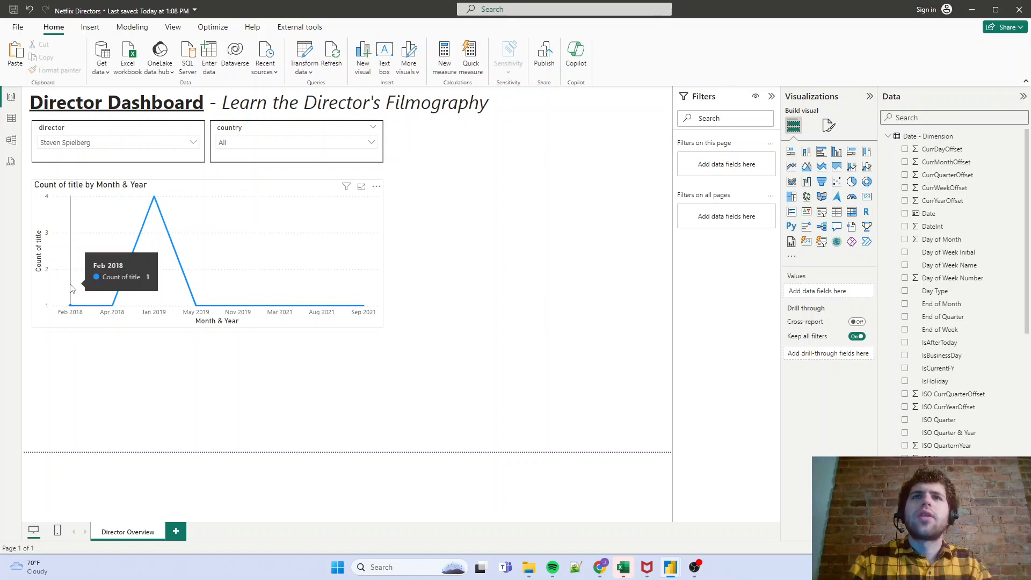
pyautogui.moveTo(109, 295)
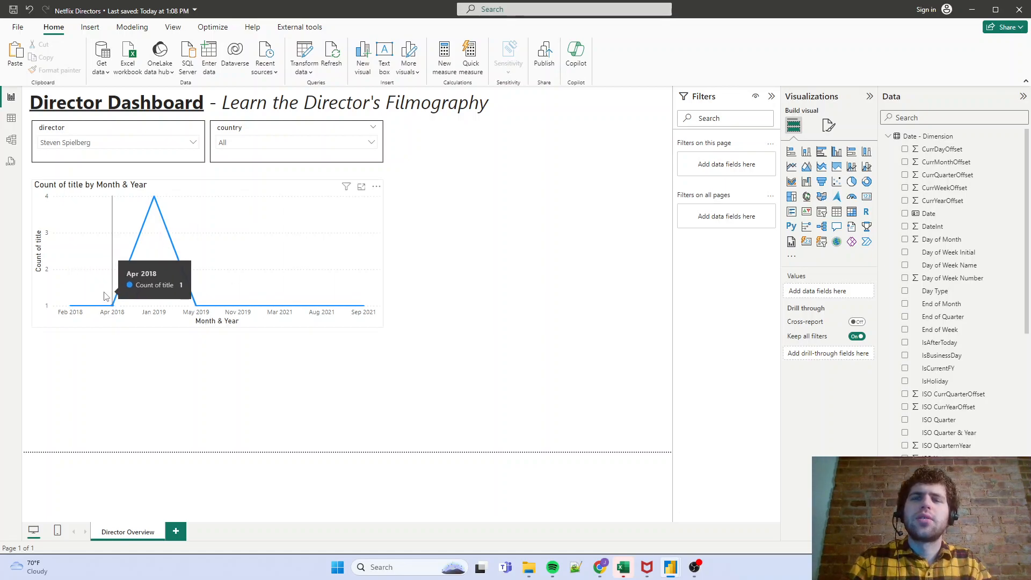
pyautogui.moveTo(159, 273)
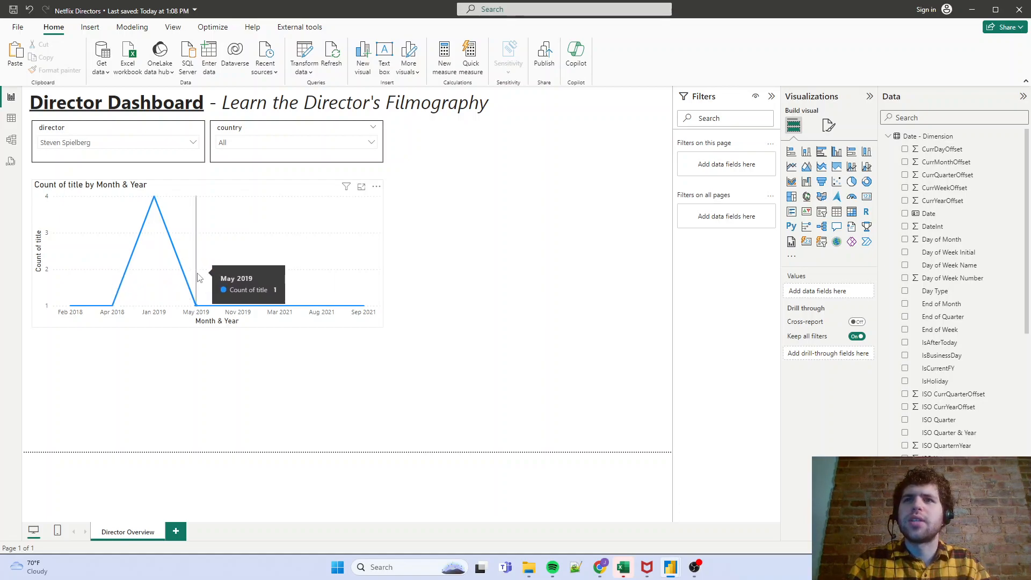
pyautogui.moveTo(247, 289)
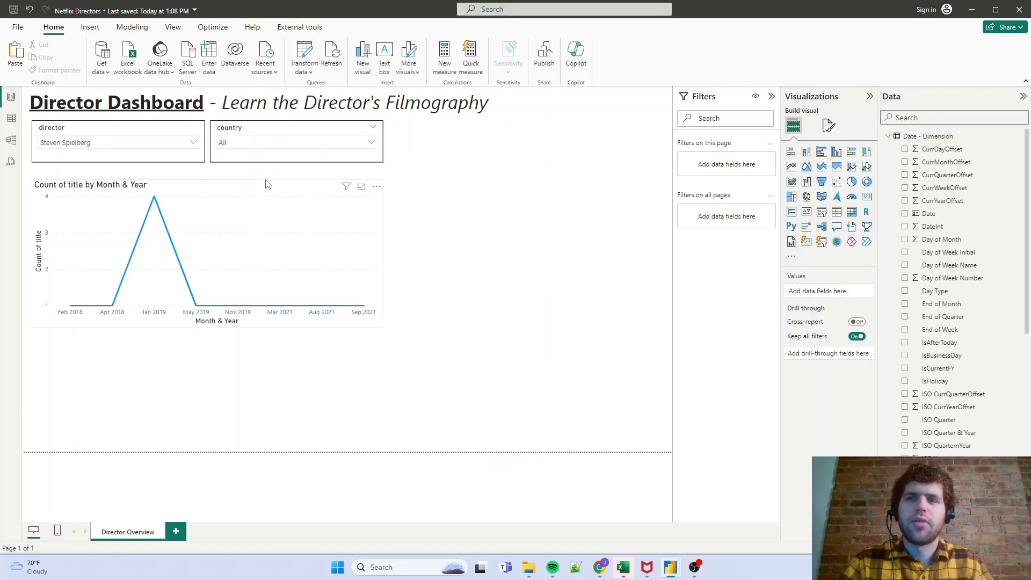
pyautogui.click(48, 216)
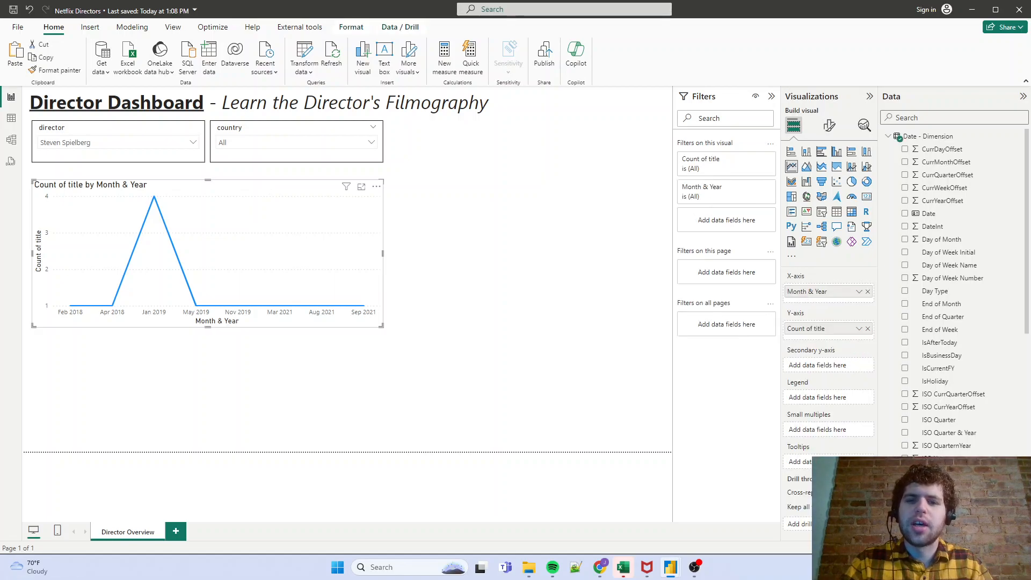
pyautogui.click(446, 211)
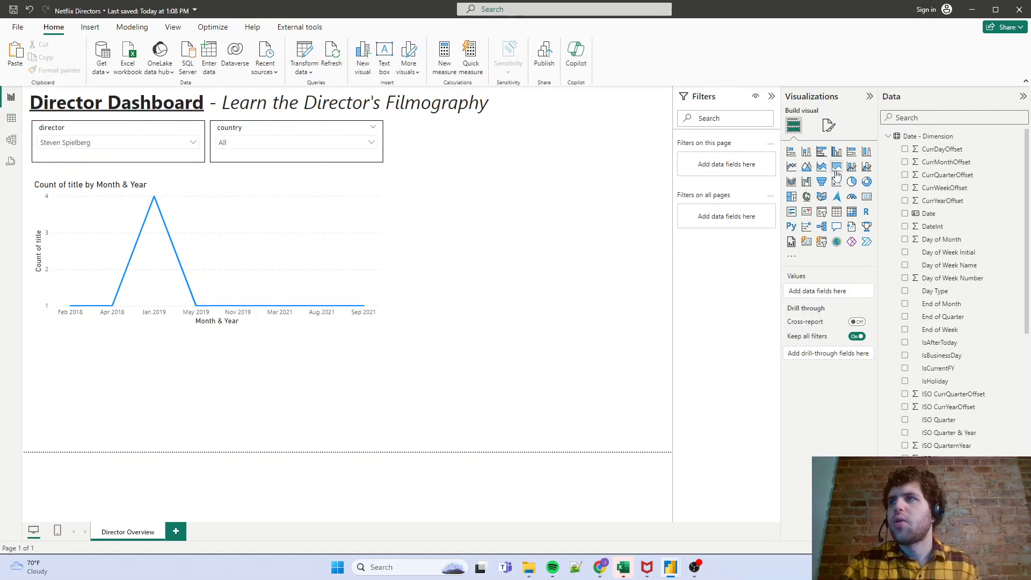
# - Add a clustered bar chart beside the country slicer and line chart, sized to span from the slicers' upper edge to the line chart's lower edge
pyautogui.click(822, 154)
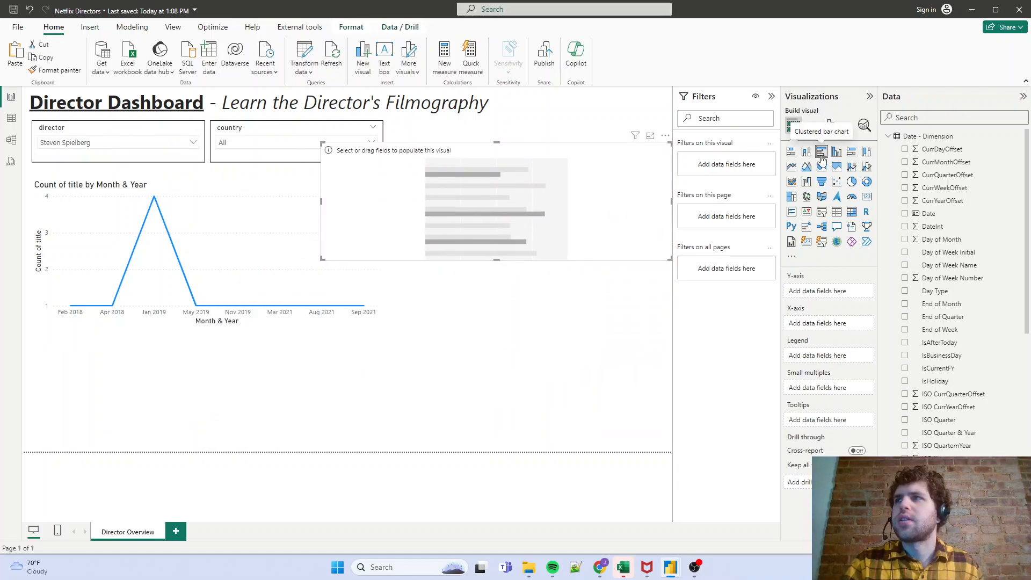
pyautogui.moveTo(322, 260); pyautogui.dragTo(453, 404)
pyautogui.moveTo(562, 302); pyautogui.dragTo(515, 276)
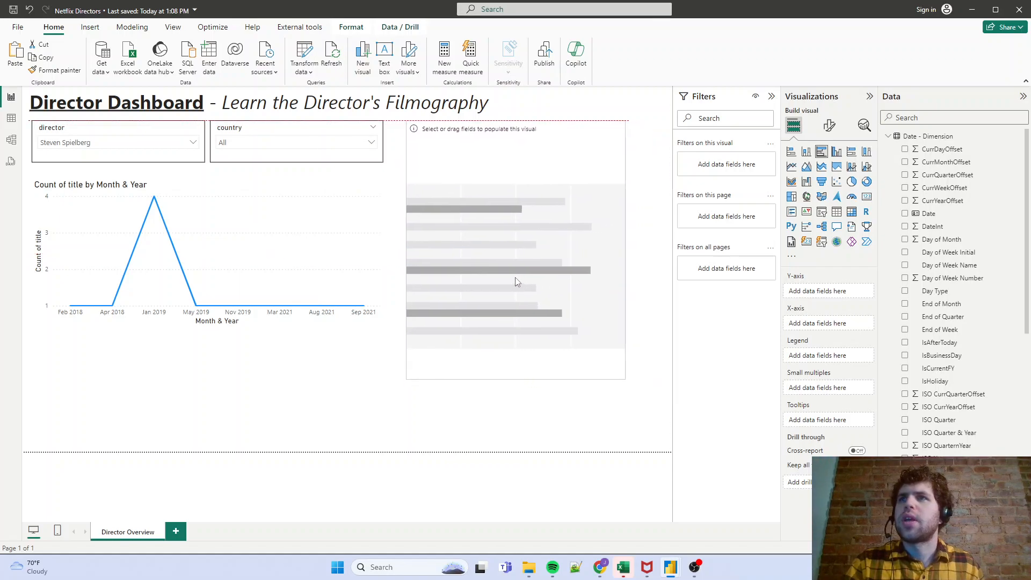
pyautogui.moveTo(622, 377); pyautogui.dragTo(656, 326)
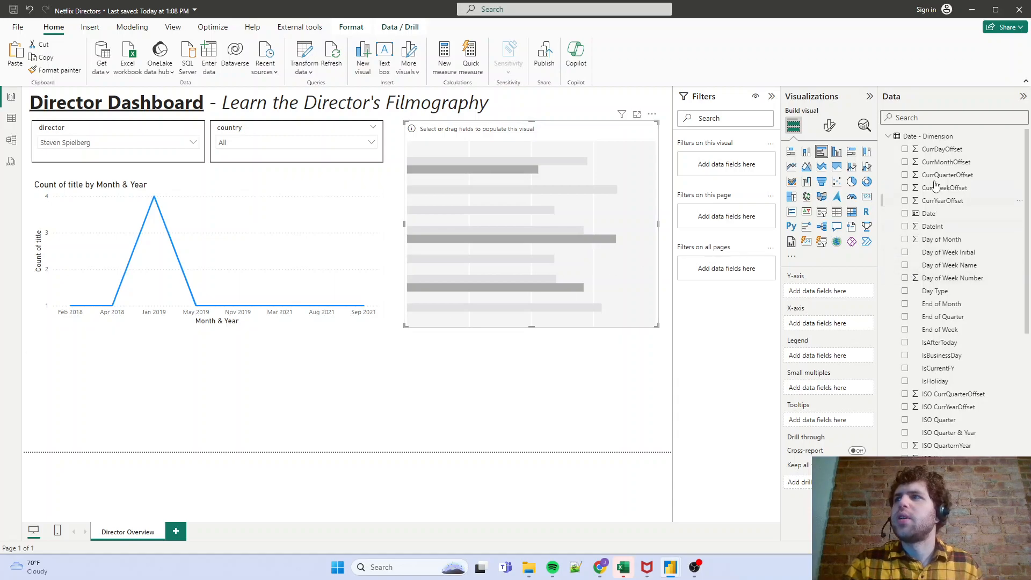
# - Find the cast field in netflix_titles, assign it to the bar chart's Y-axis, and clear the field search
pyautogui.write('cast')
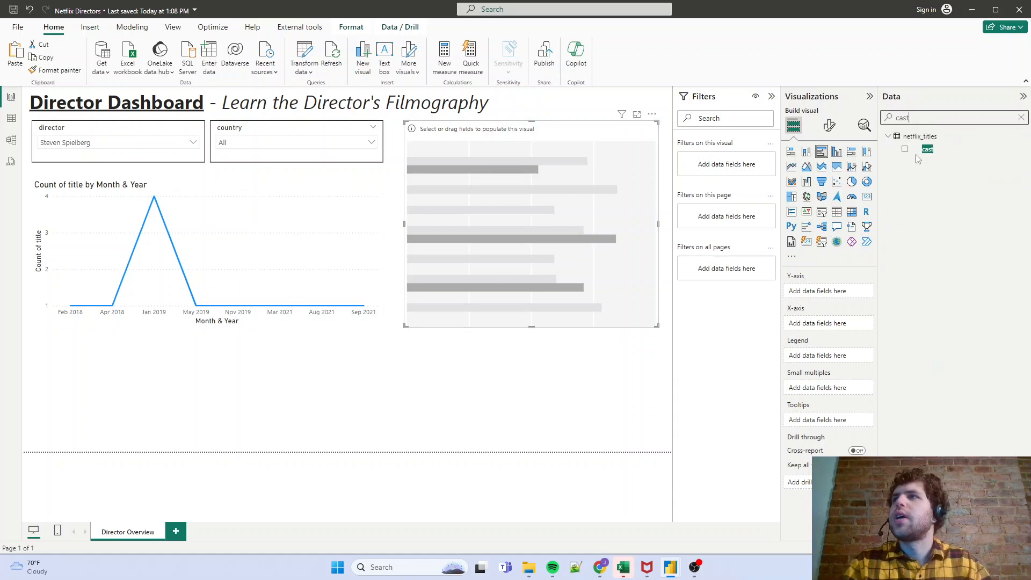
pyautogui.moveTo(927, 148); pyautogui.dragTo(825, 292)
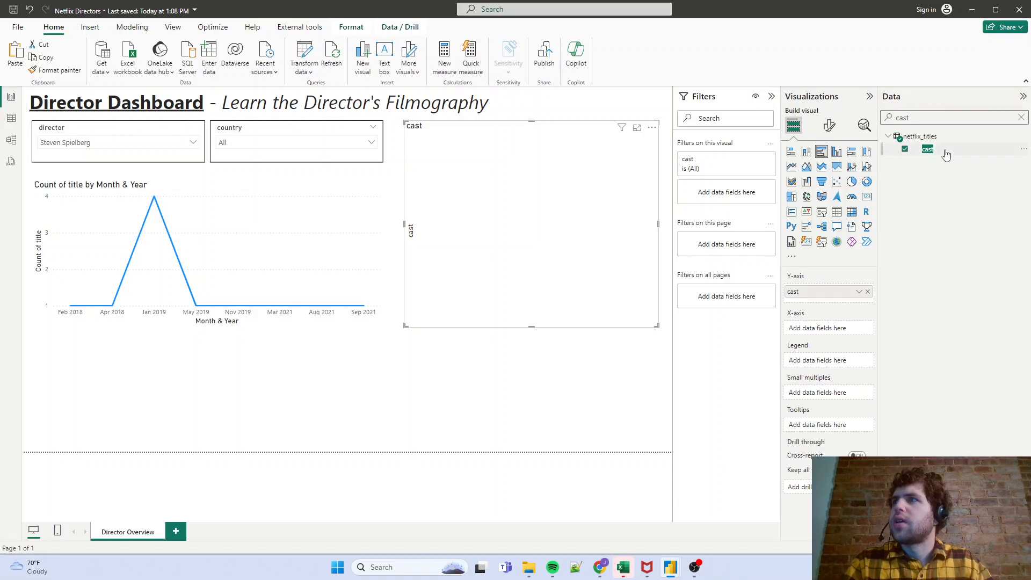
pyautogui.moveTo(944, 152)
pyautogui.mouseDown()
pyautogui.moveTo(841, 336)
pyautogui.moveTo(932, 203)
pyautogui.moveTo(931, 161)
pyautogui.mouseUp()
pyautogui.click(1022, 118)
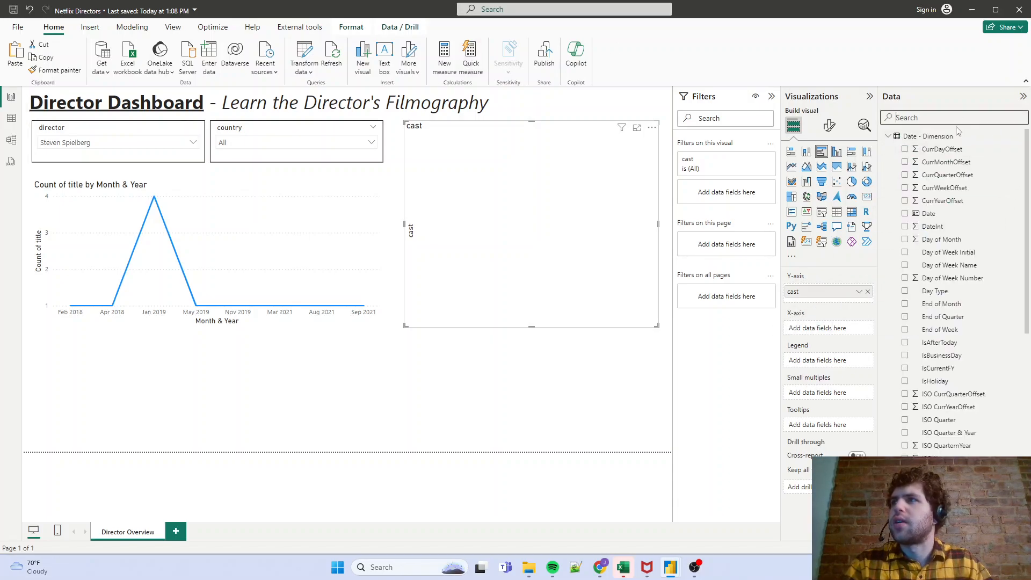
# - Assign the count of title from netflix_titles to the cast bar chart's X-axis
pyautogui.click(889, 136)
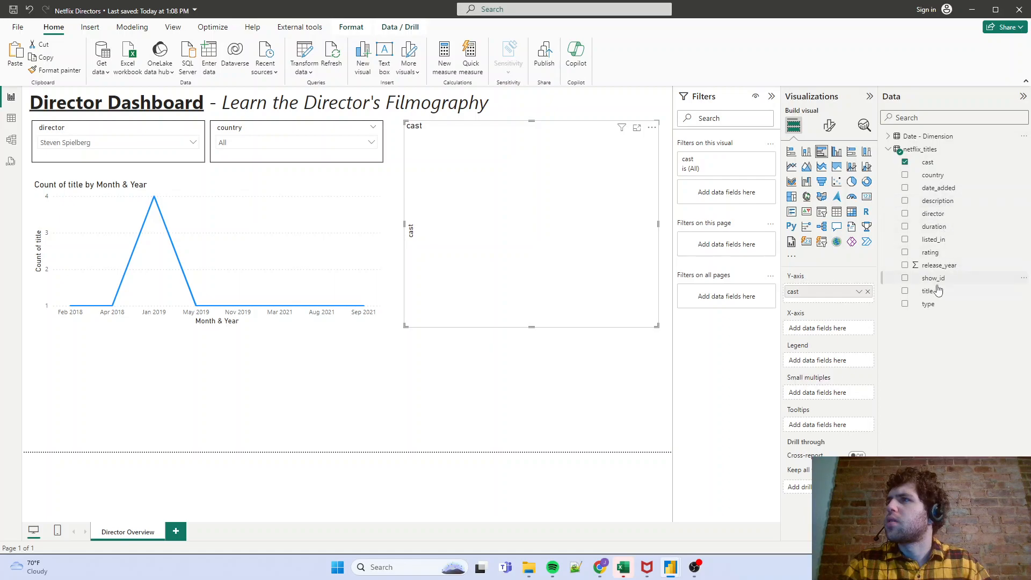
pyautogui.moveTo(934, 291); pyautogui.dragTo(835, 328)
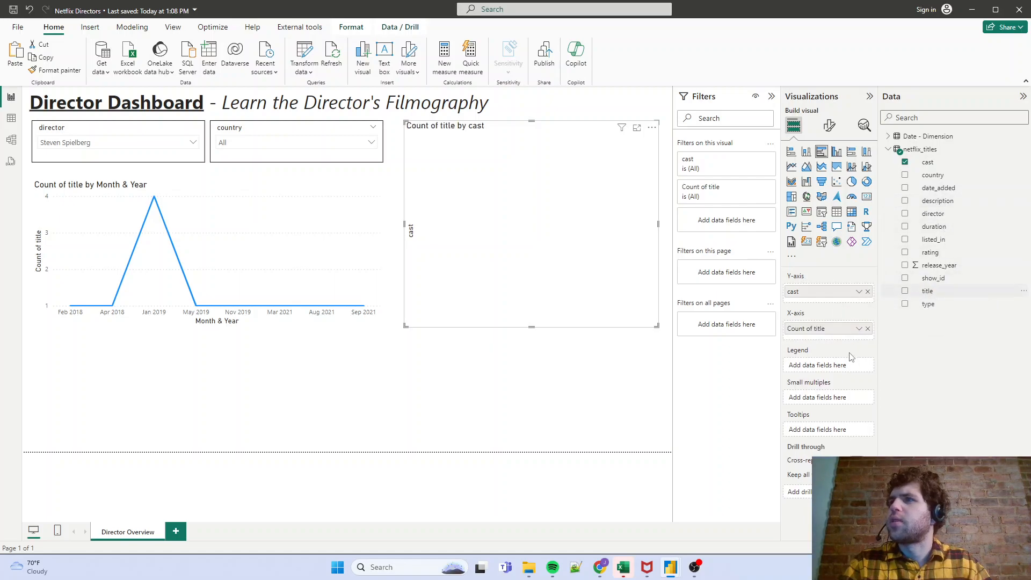
pyautogui.moveTo(572, 268)
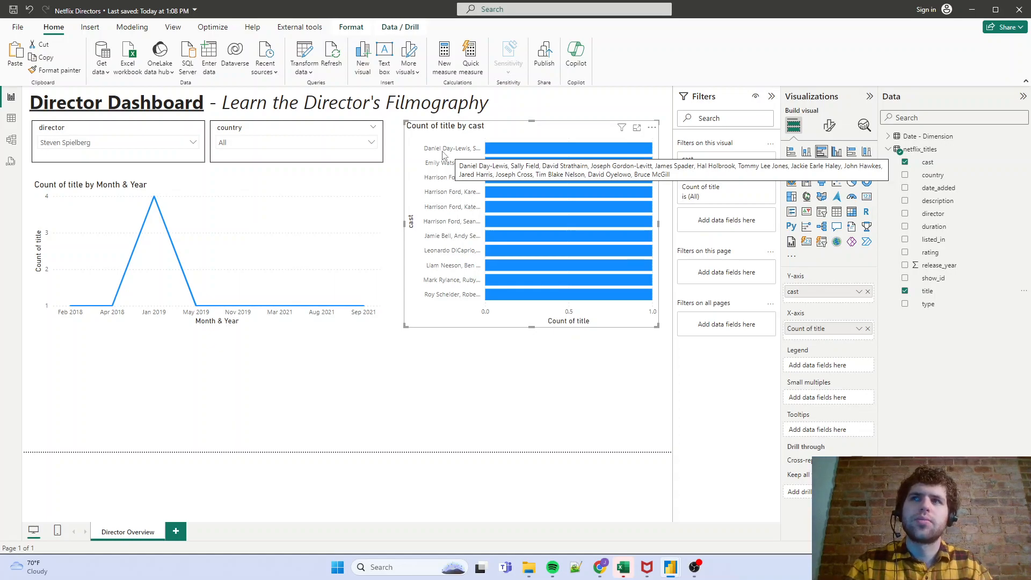
# - Open the Power Query Editor and duplicate the netflix_titles query
pyautogui.click(308, 56)
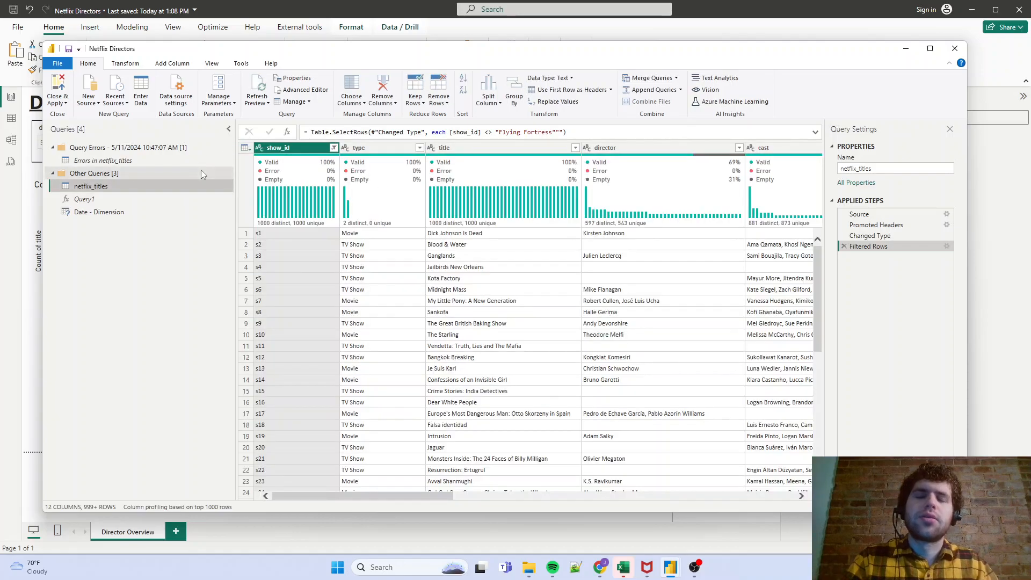
pyautogui.rightClick(126, 191)
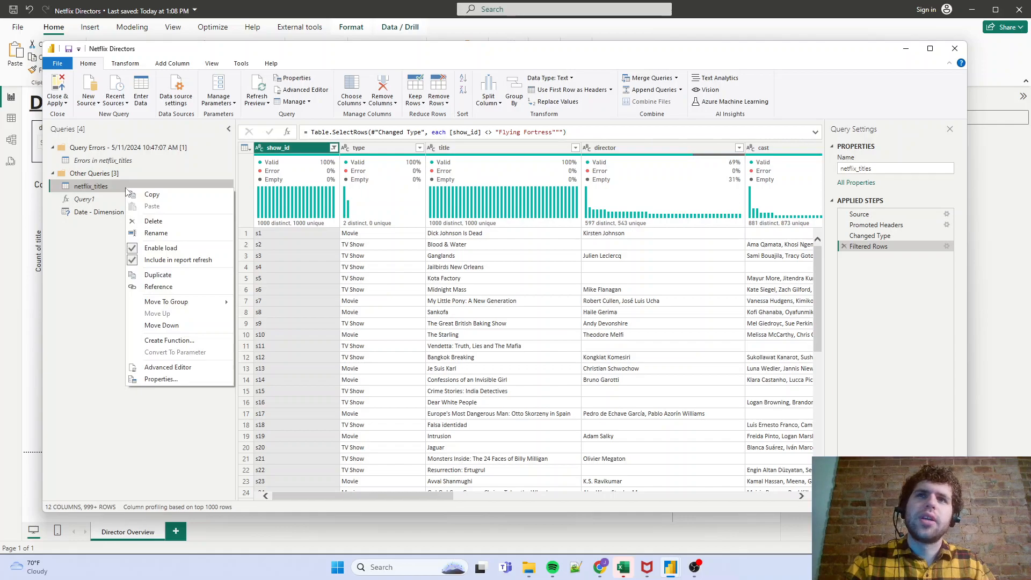
pyautogui.click(177, 275)
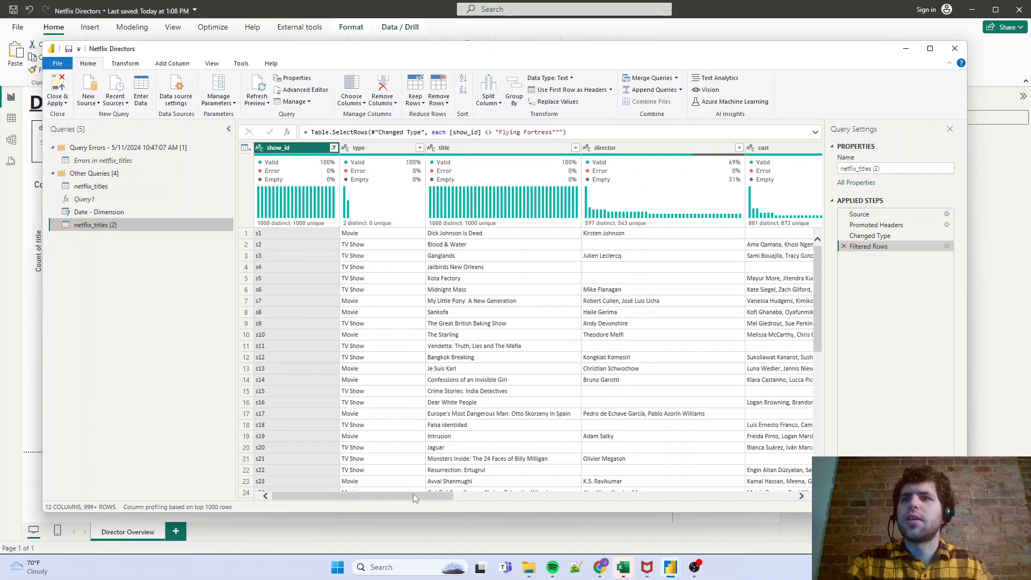
# - Keep only the show_id and cast columns in the duplicated query, removing all other columns
pyautogui.moveTo(413, 496); pyautogui.dragTo(512, 505)
pyautogui.click(543, 144)
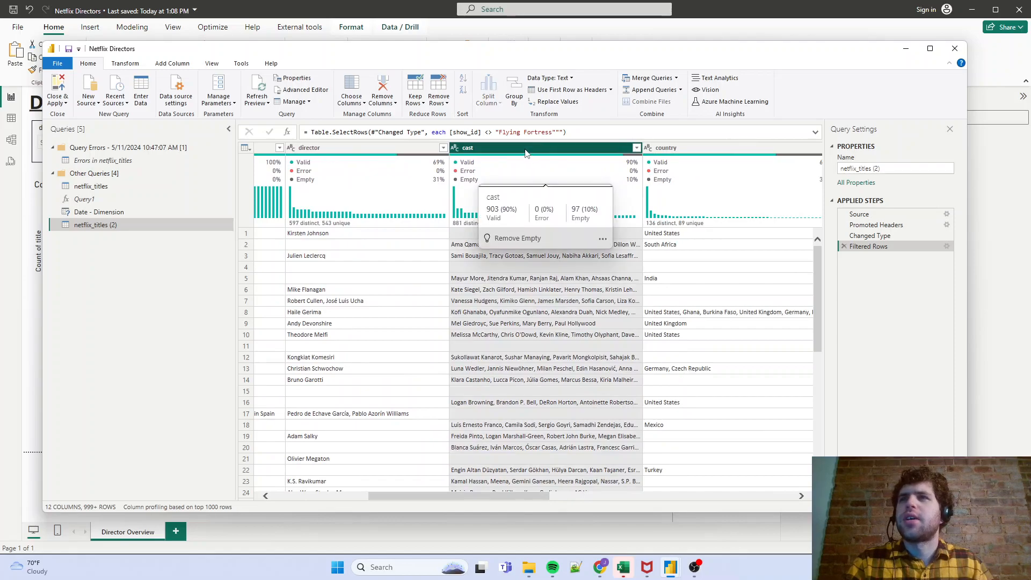
pyautogui.rightClick(530, 152)
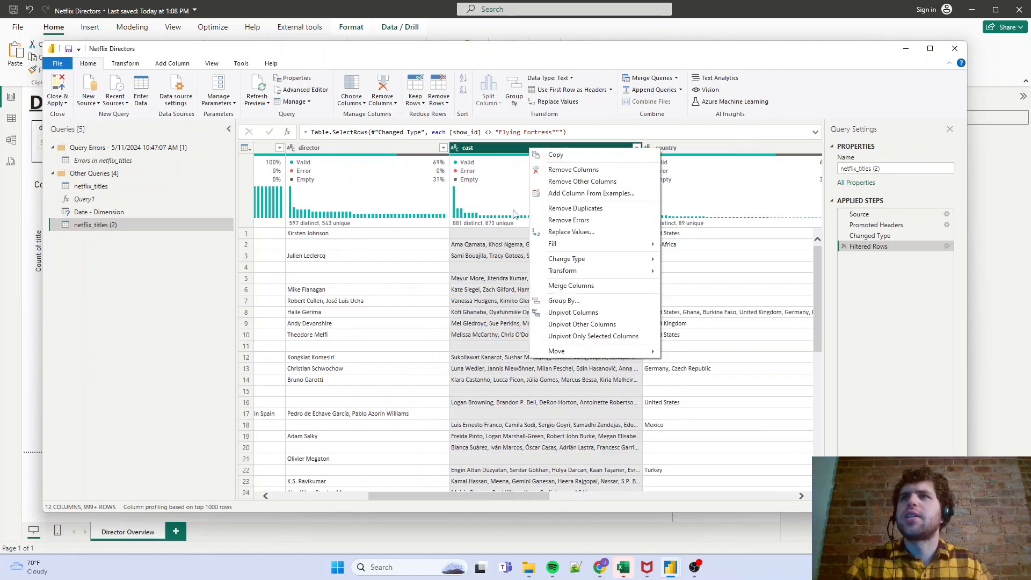
pyautogui.click(577, 182)
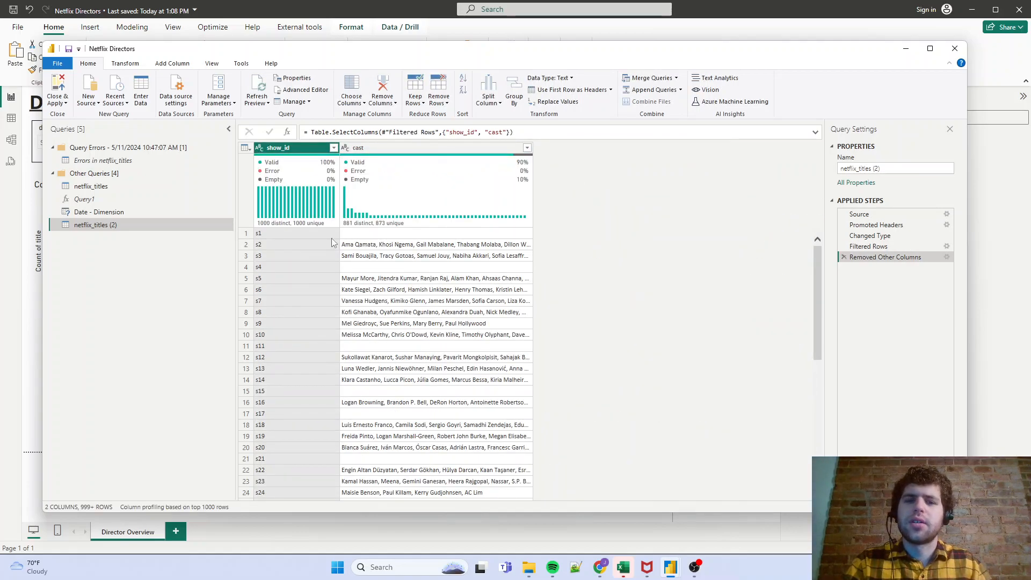
# - Split the cast column by comma at each occurrence of the delimiter
pyautogui.moveTo(392, 196)
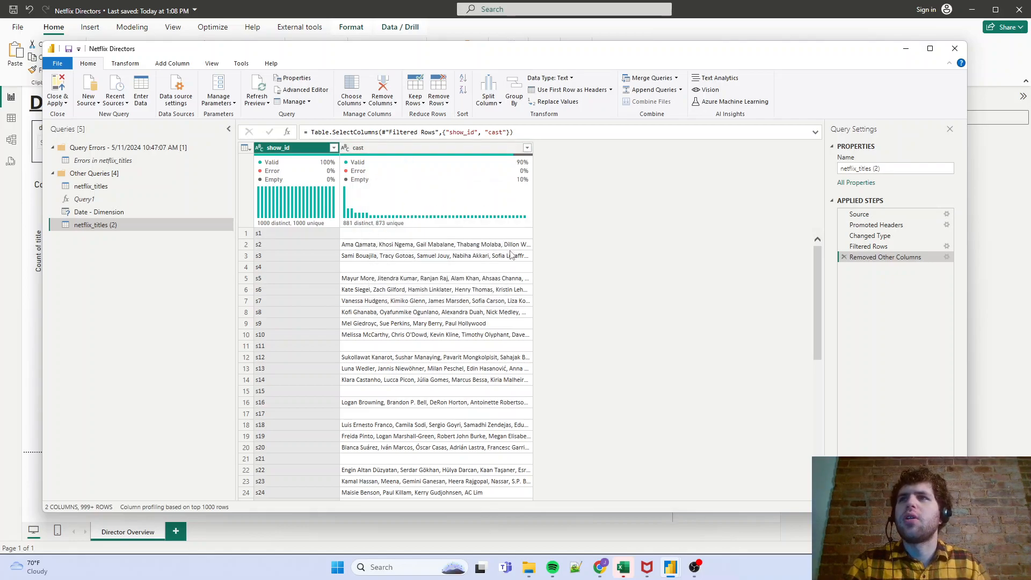
pyautogui.click(447, 151)
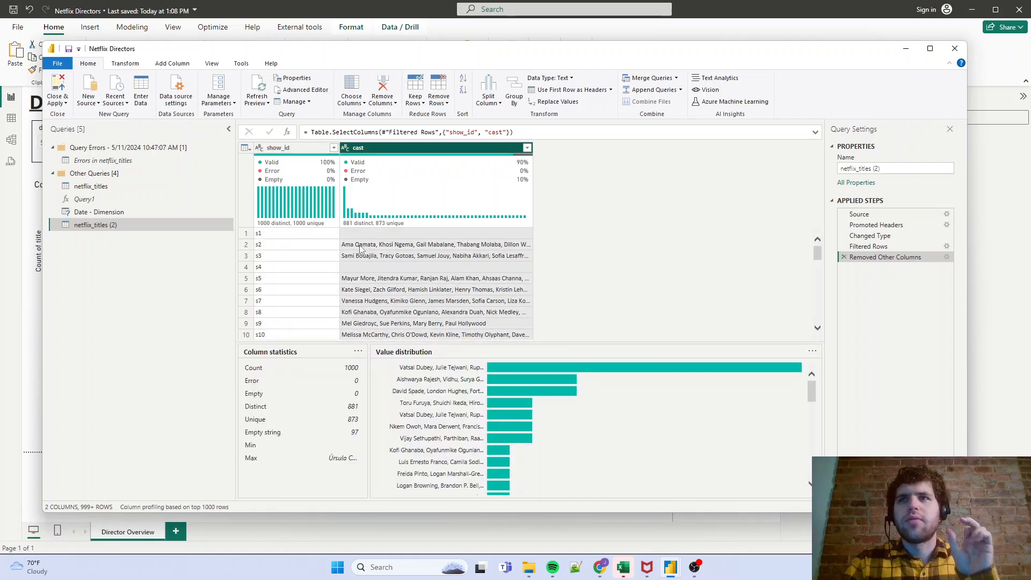
pyautogui.rightClick(428, 156)
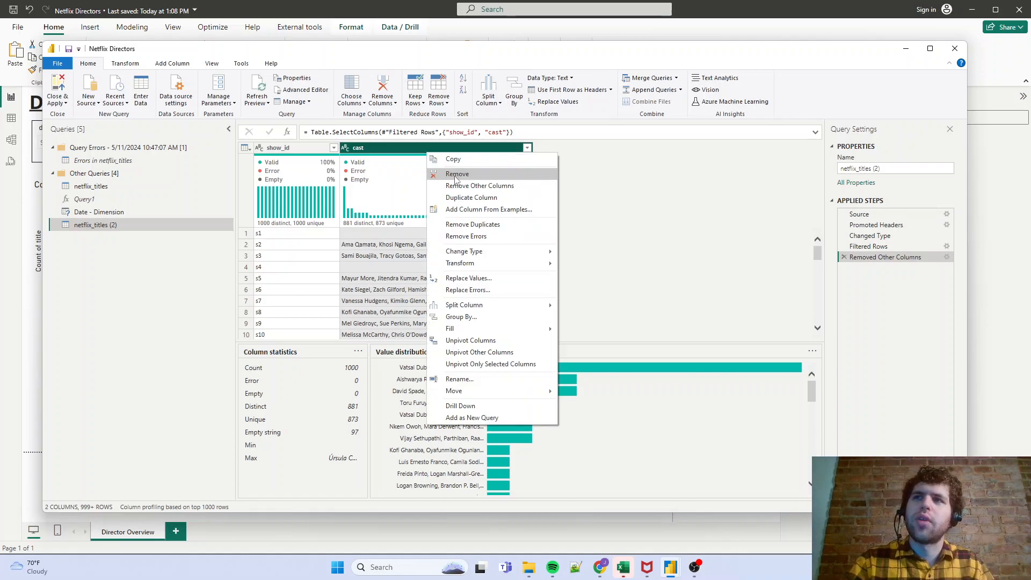
pyautogui.click(612, 307)
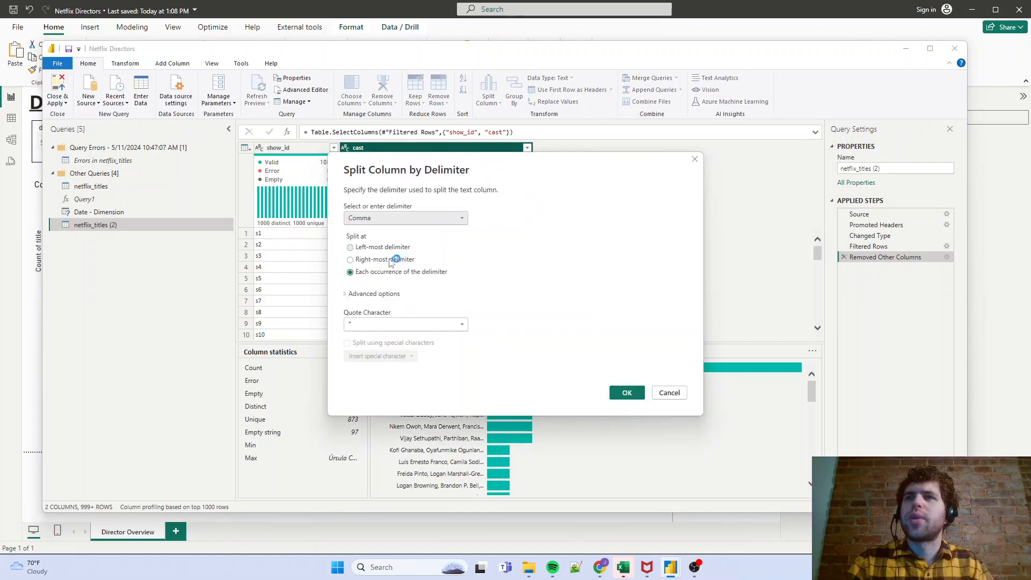
pyautogui.click(624, 393)
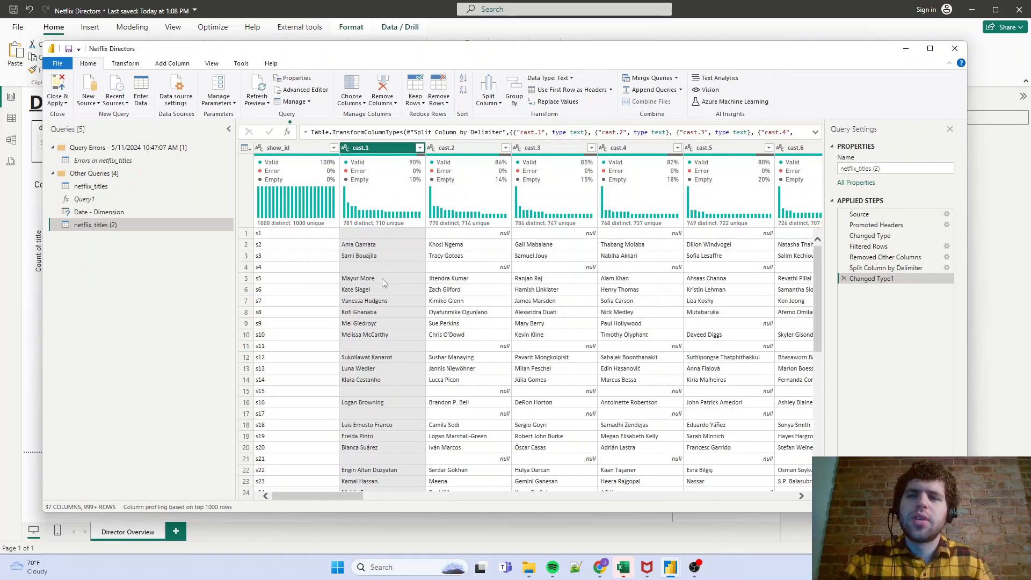
# - Unpivot all the split cast columns, cast.1 through cast.36, keeping show_id as the identifier
pyautogui.moveTo(343, 498); pyautogui.dragTo(798, 490)
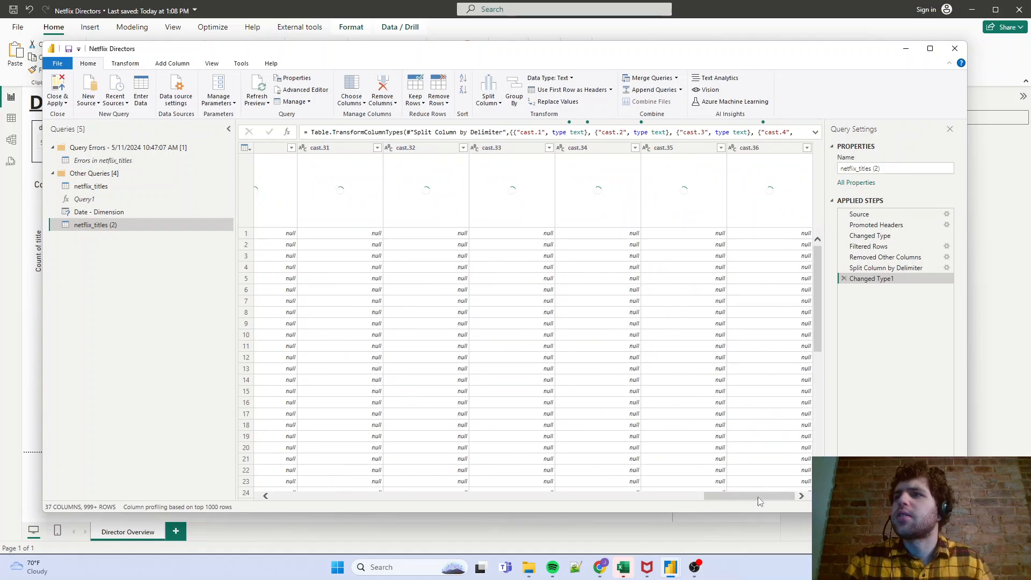
pyautogui.keyDown('shift'); pyautogui.click(774, 148); pyautogui.keyUp('shift')
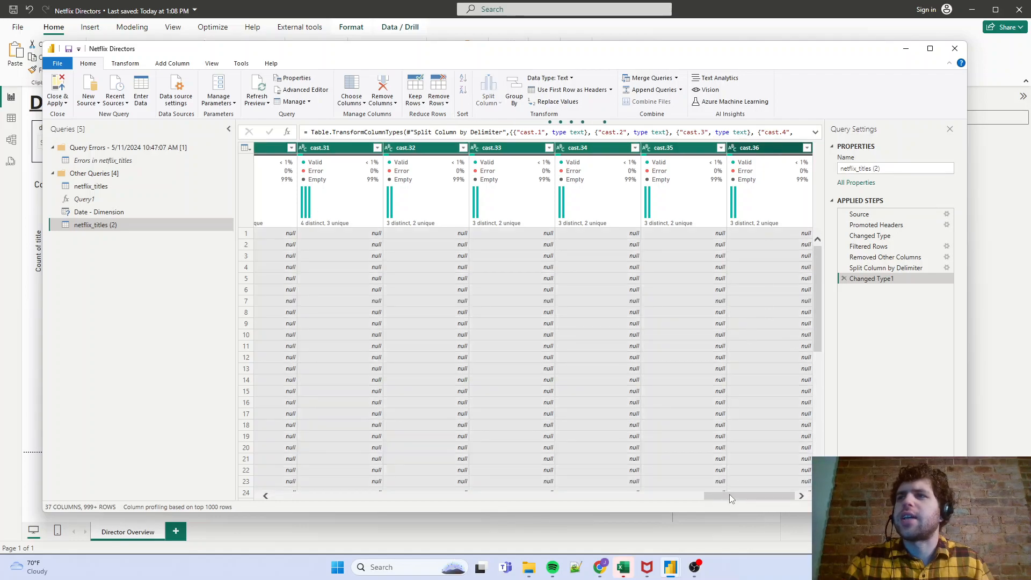
pyautogui.moveTo(729, 497); pyautogui.dragTo(285, 493)
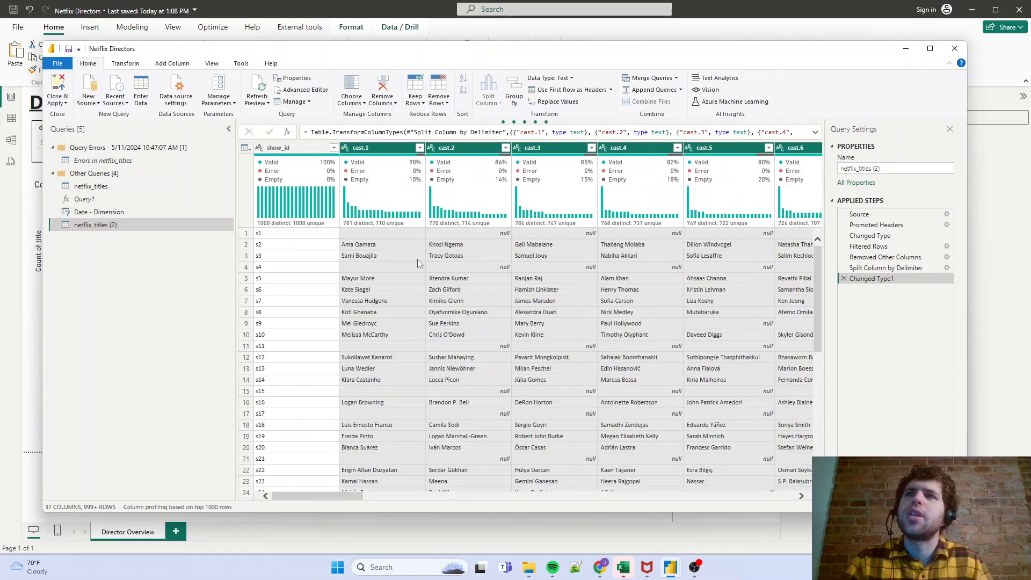
pyautogui.click(125, 63)
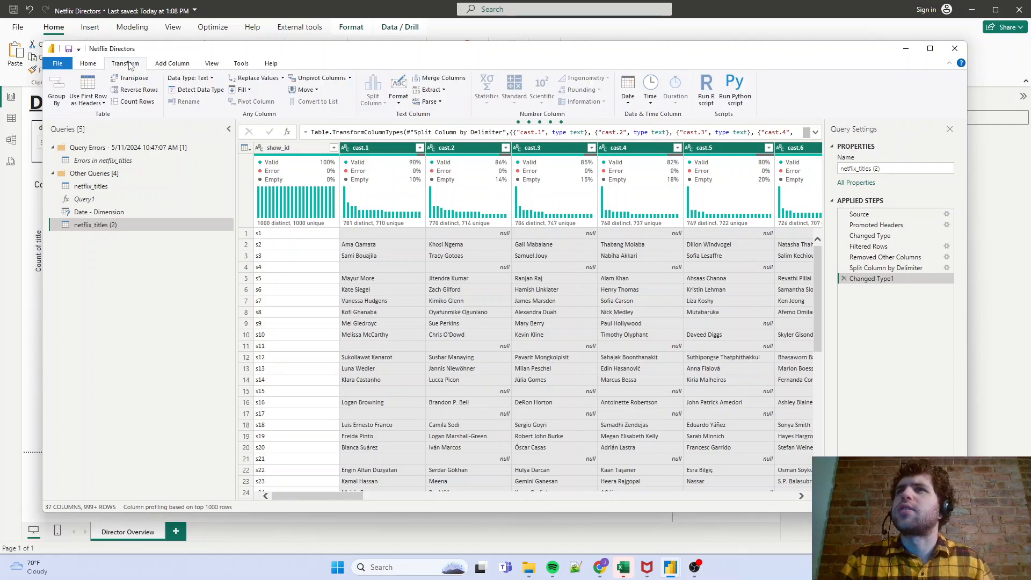
pyautogui.click(315, 78)
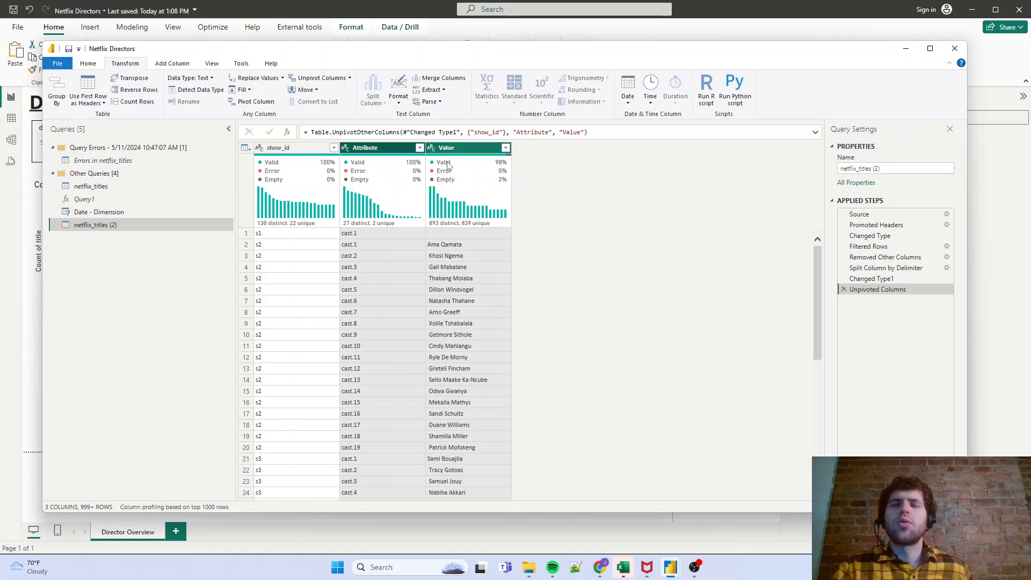
# - Examine how the individual cast names in the Value column line up with their show_id rows
pyautogui.moveTo(445, 168)
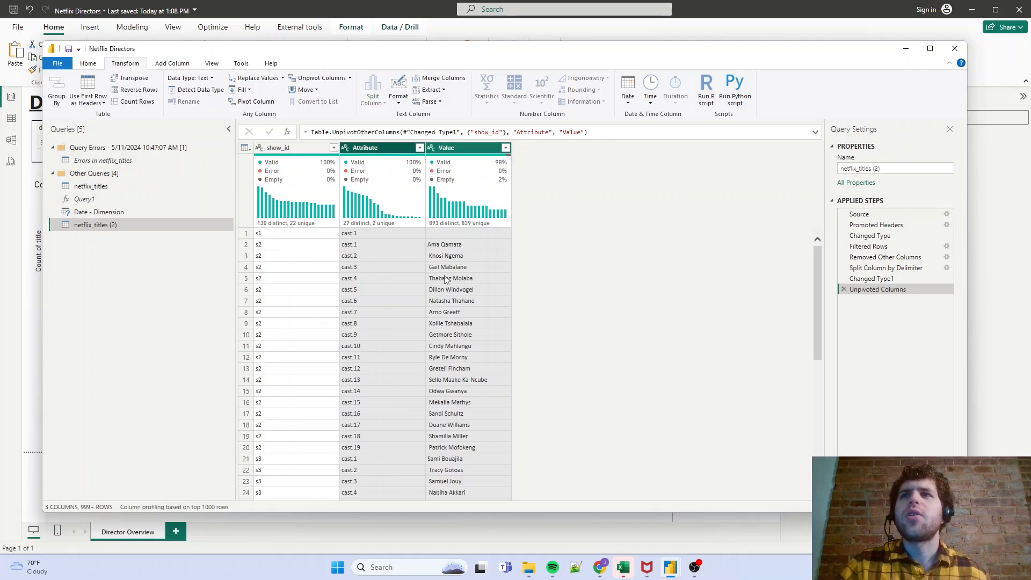
pyautogui.click(447, 246)
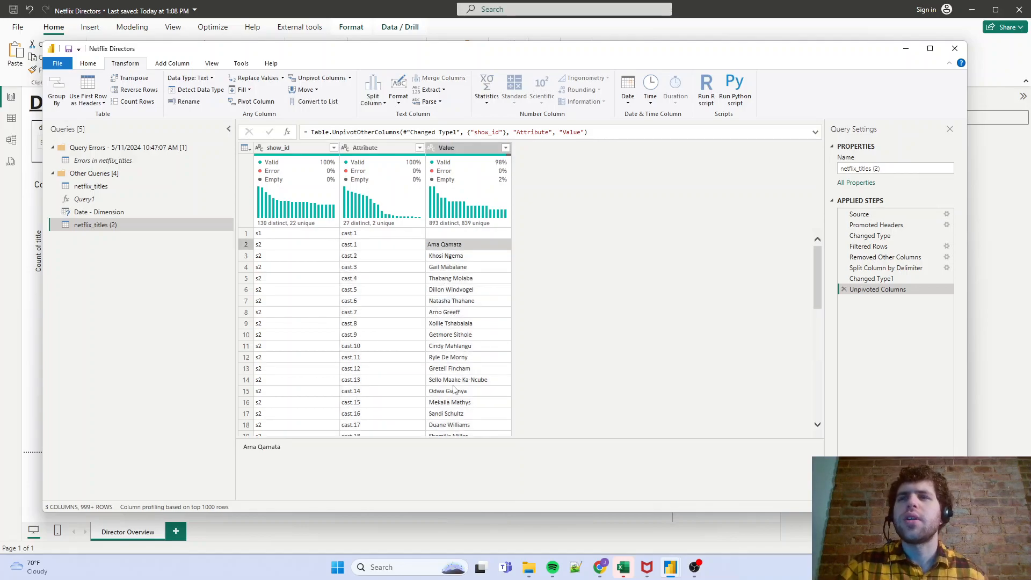
pyautogui.click(260, 247)
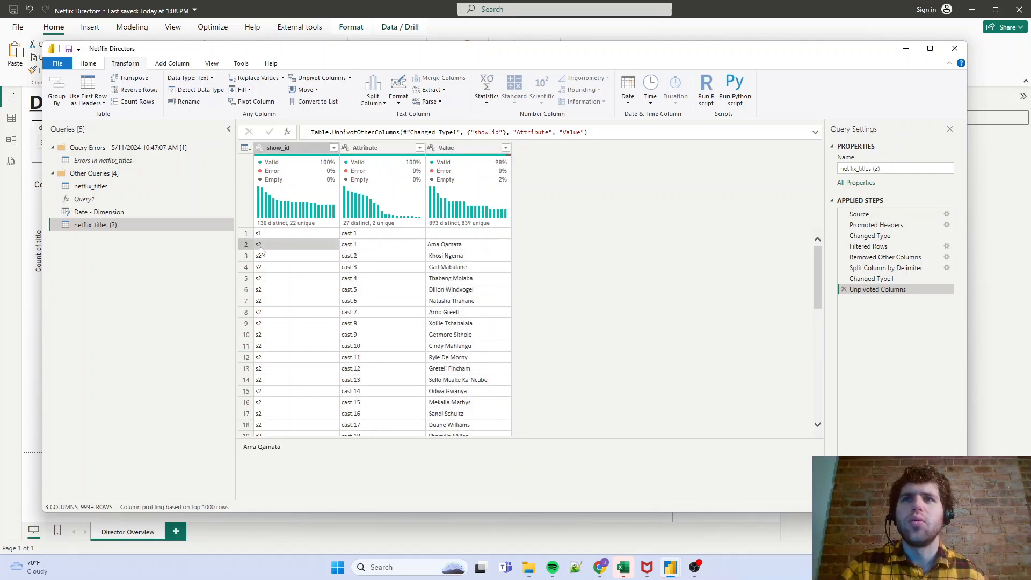
pyautogui.click(445, 257)
pyautogui.click(292, 256)
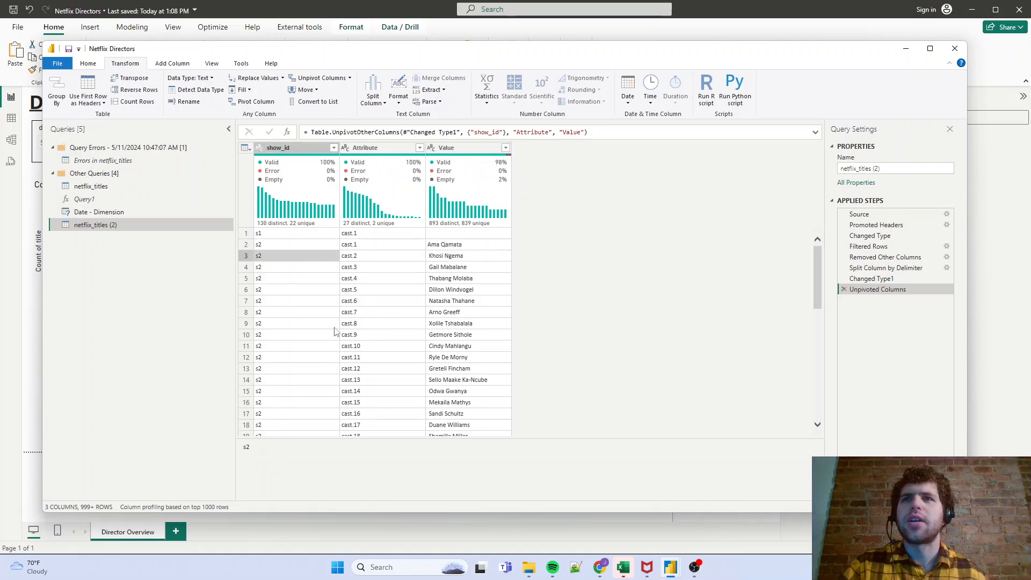
pyautogui.click(452, 245)
pyautogui.click(453, 256)
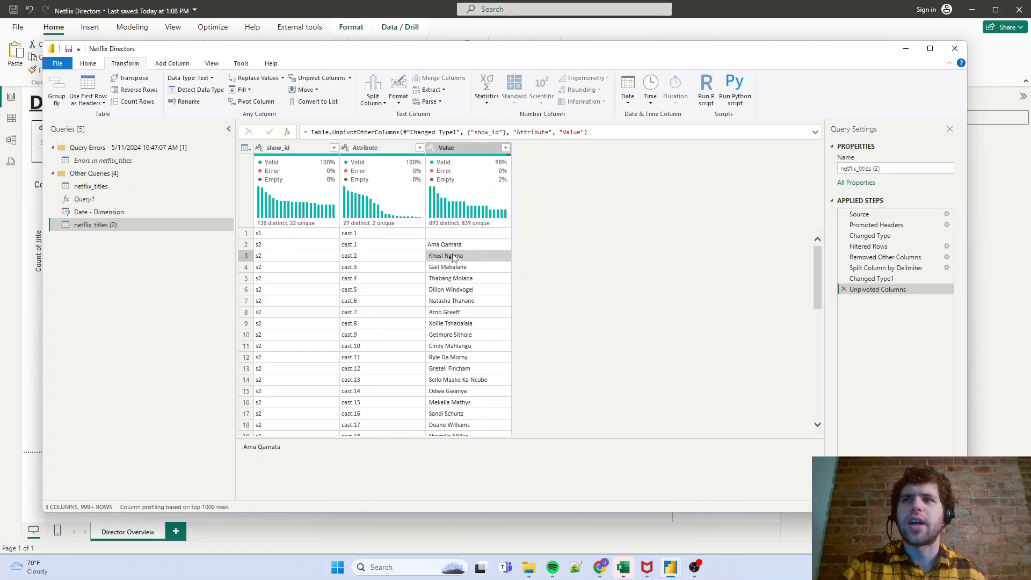
pyautogui.click(455, 267)
pyautogui.click(452, 278)
pyautogui.click(450, 289)
pyautogui.click(445, 300)
pyautogui.click(441, 312)
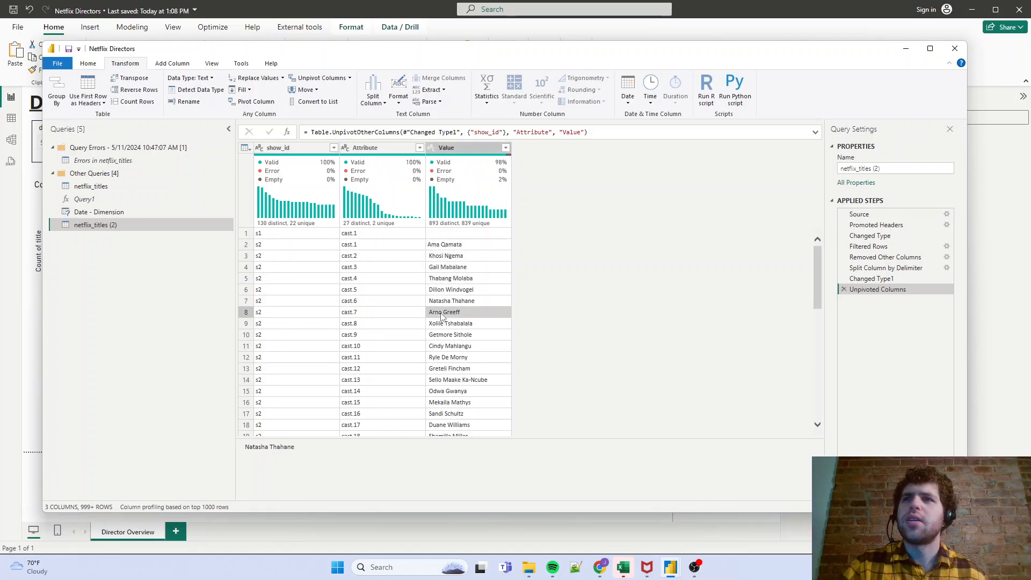
pyautogui.click(436, 323)
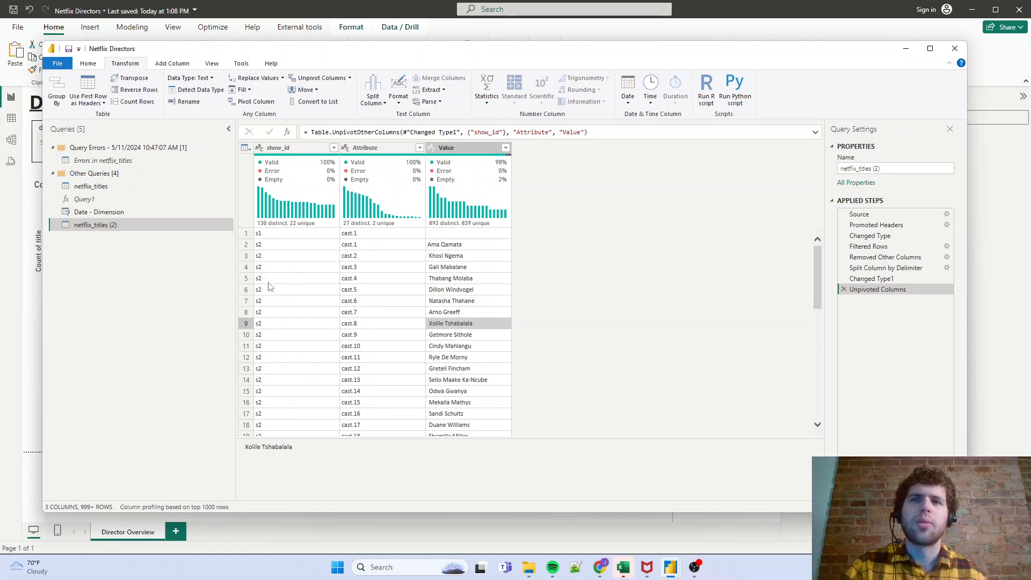
pyautogui.scroll(-3, 324, 375)
pyautogui.scroll(3, 324, 375)
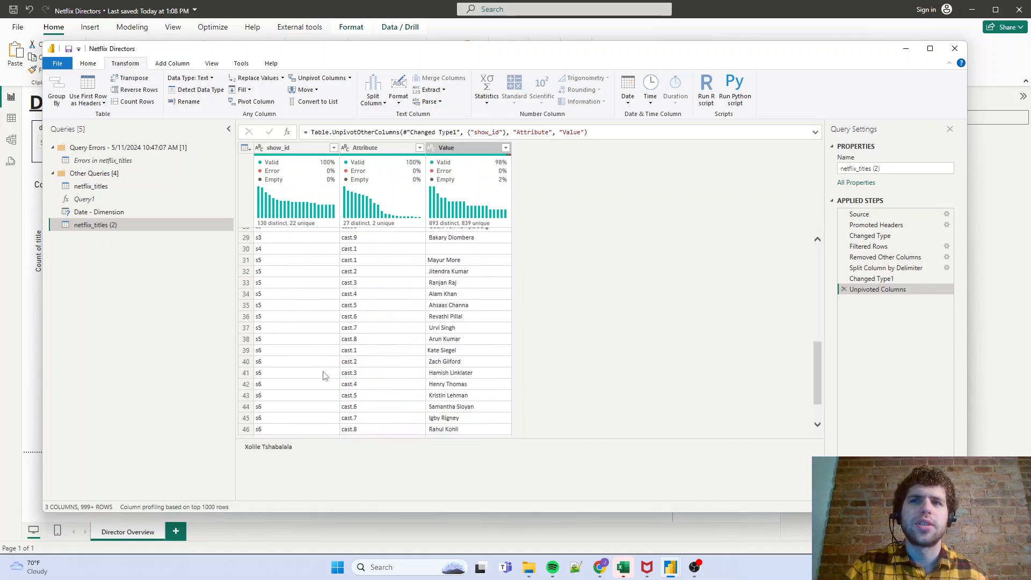
# - Remove the Attribute column and remove duplicate rows based on show_id and Value together
pyautogui.click(394, 150)
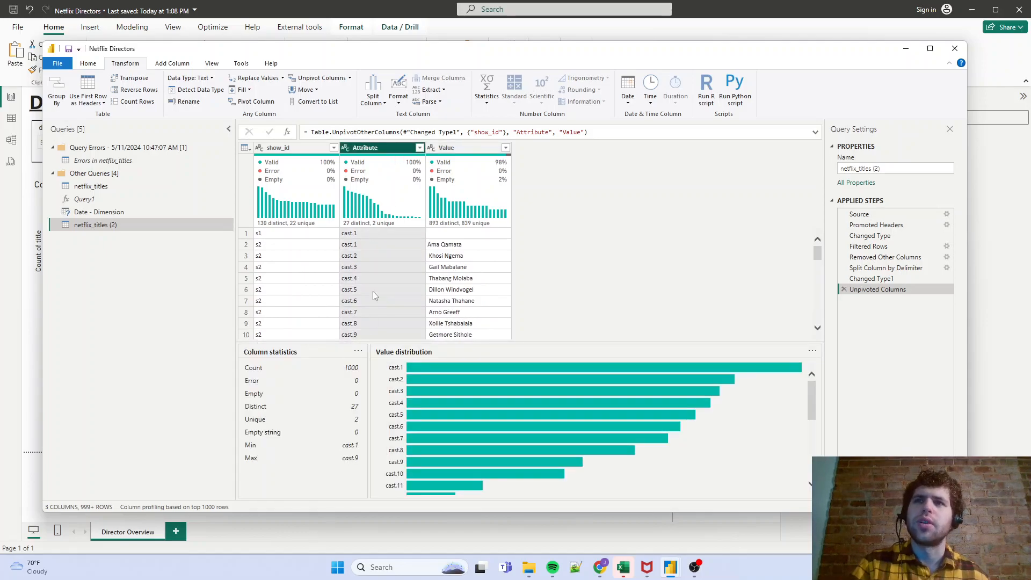
pyautogui.press('Delete')
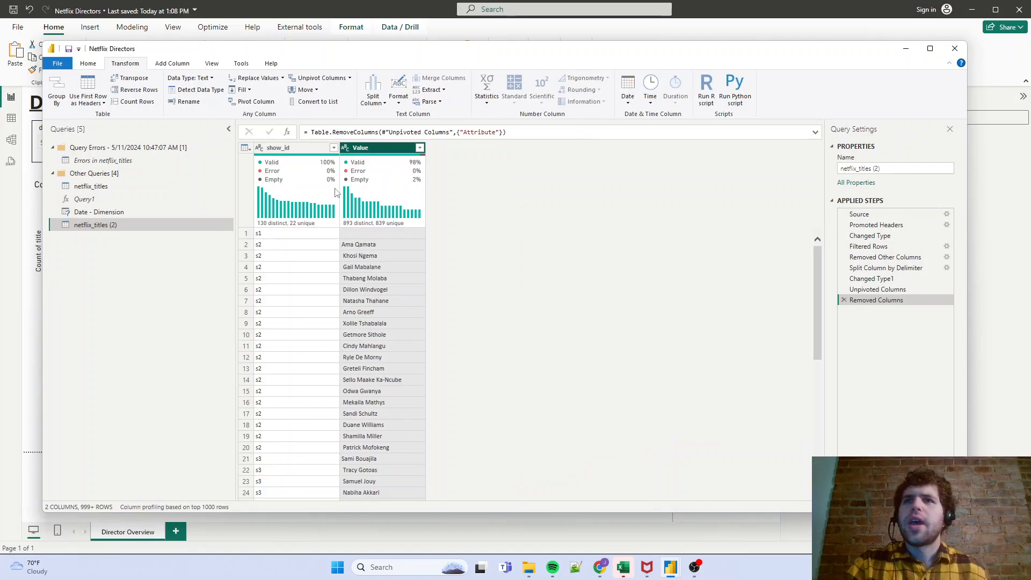
pyautogui.click(309, 153)
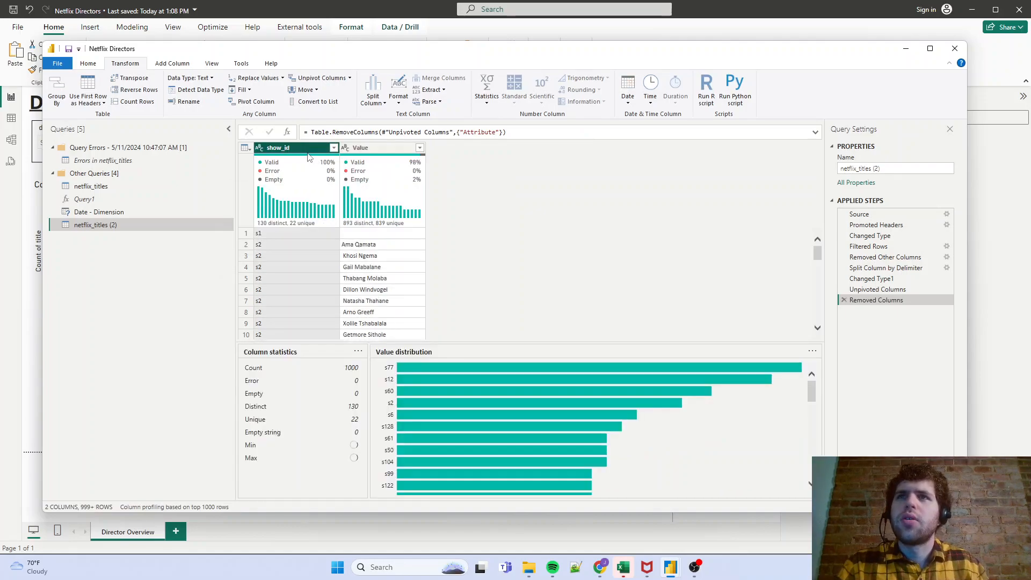
pyautogui.keyDown('ctrl'); pyautogui.click(390, 152); pyautogui.keyUp('ctrl')
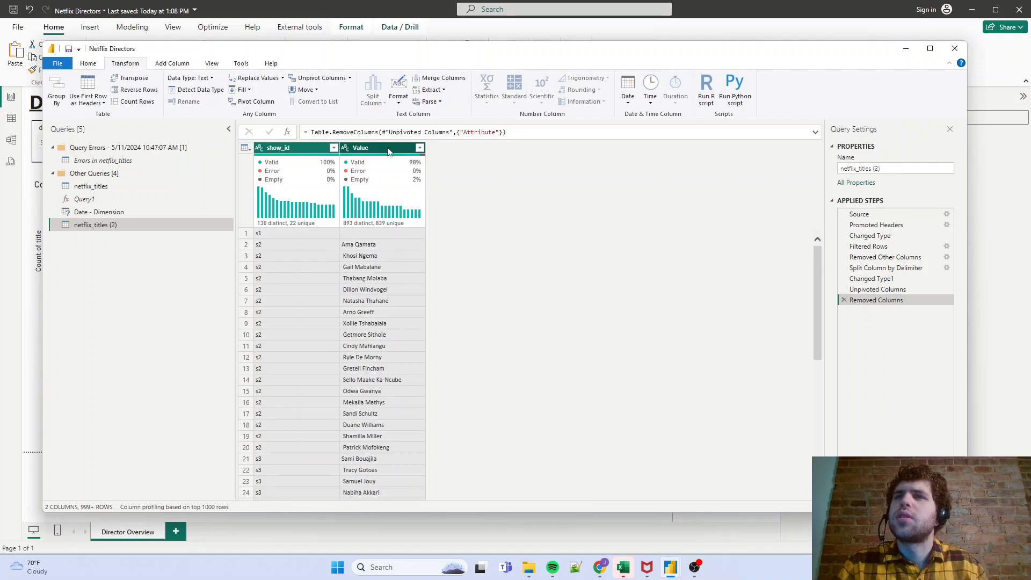
pyautogui.rightClick(388, 149)
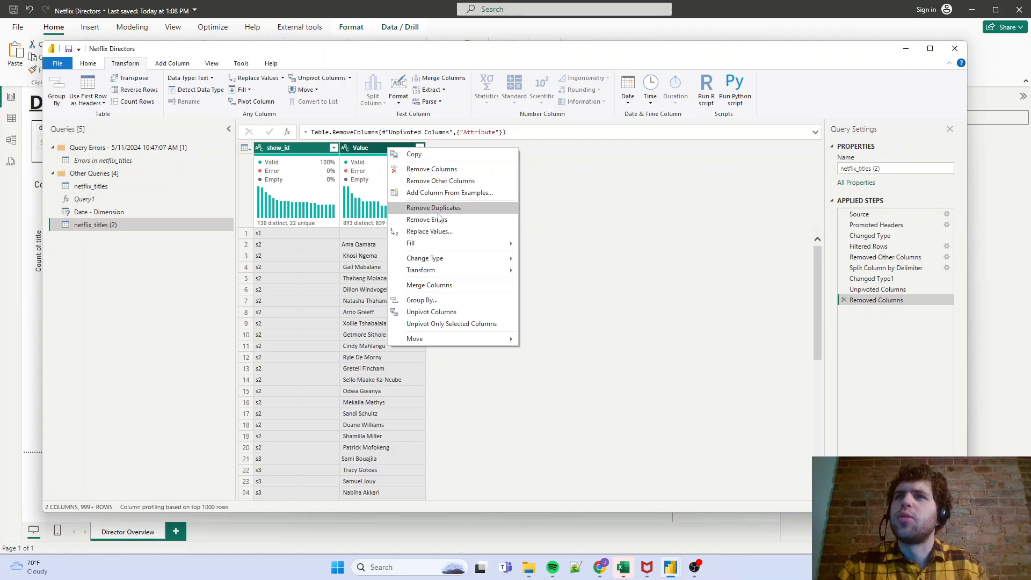
pyautogui.click(437, 213)
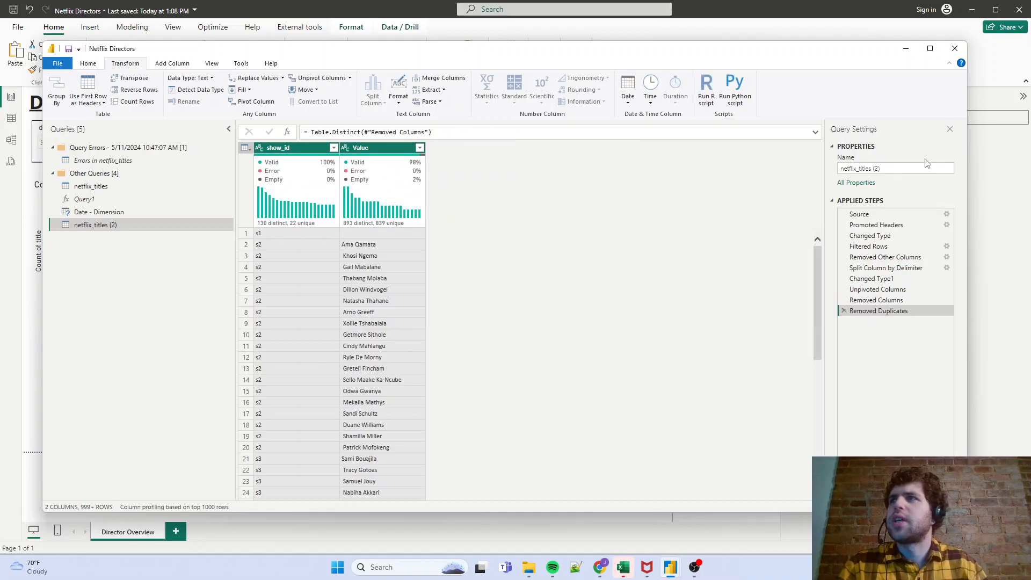
# - Rename the duplicated query as Cast - Dimension
pyautogui.click(899, 168)
pyautogui.hotkey('ctrl', 'a')
pyautogui.write('C')
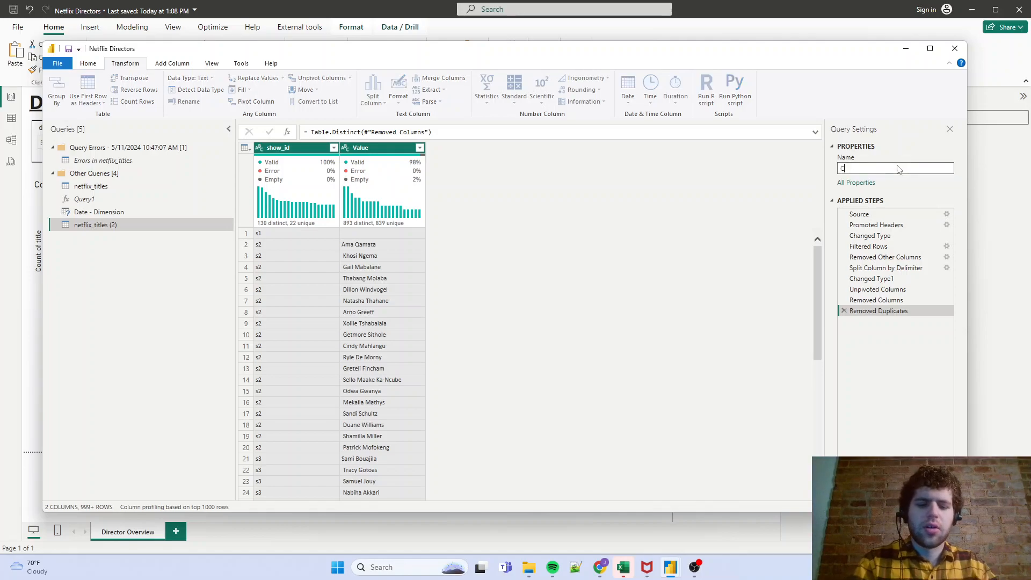
pyautogui.write('ast - Dimension')
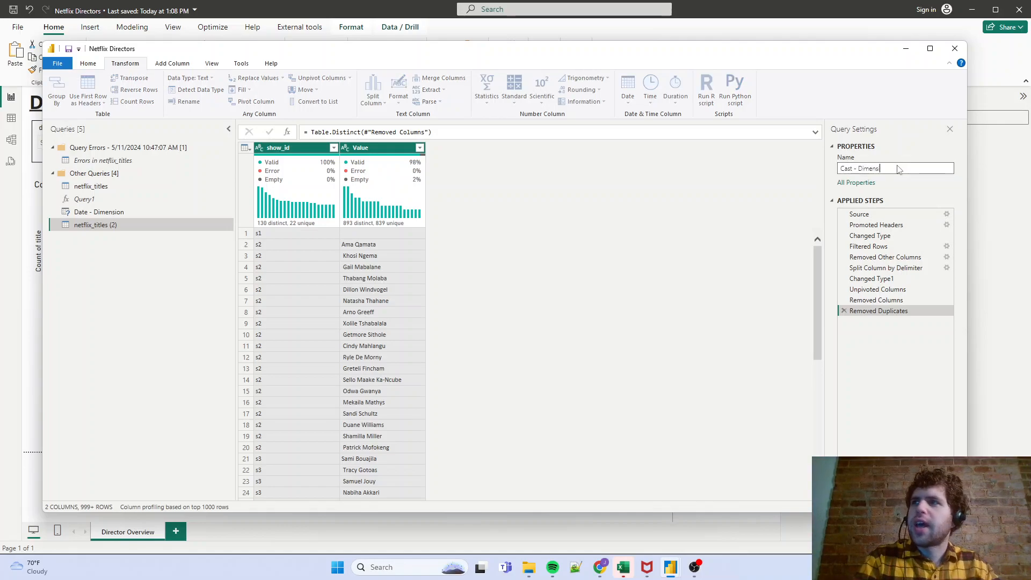
# - Confirm the query name Cast - Dimension, then apply the query changes and close the query editor
pyautogui.press('Return')
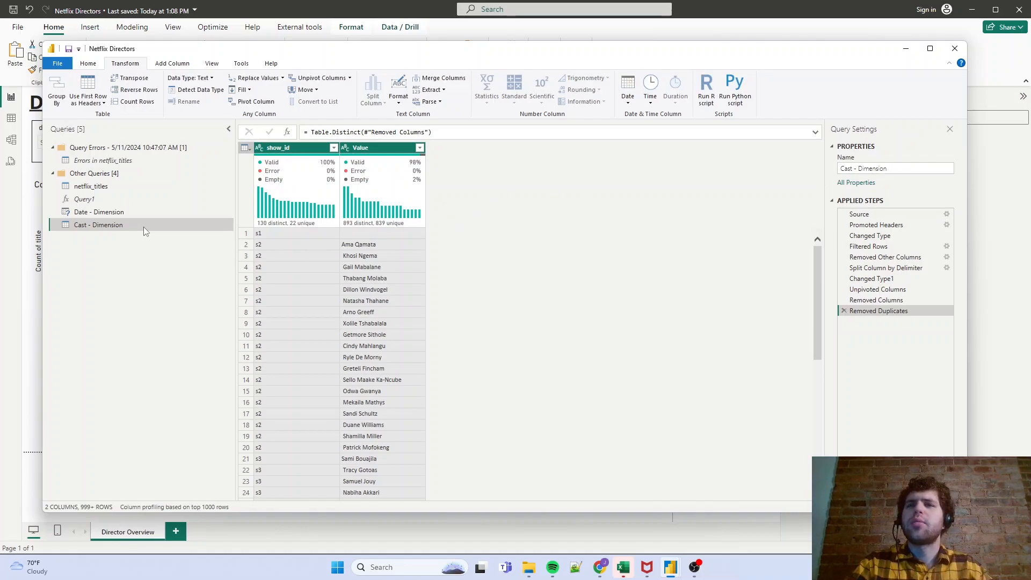
pyautogui.click(87, 65)
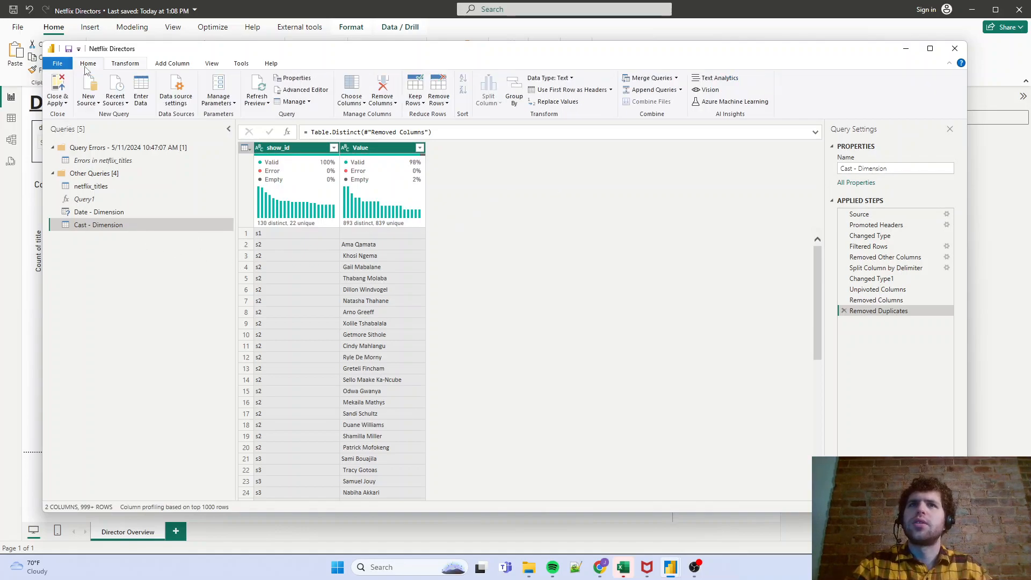
pyautogui.click(59, 86)
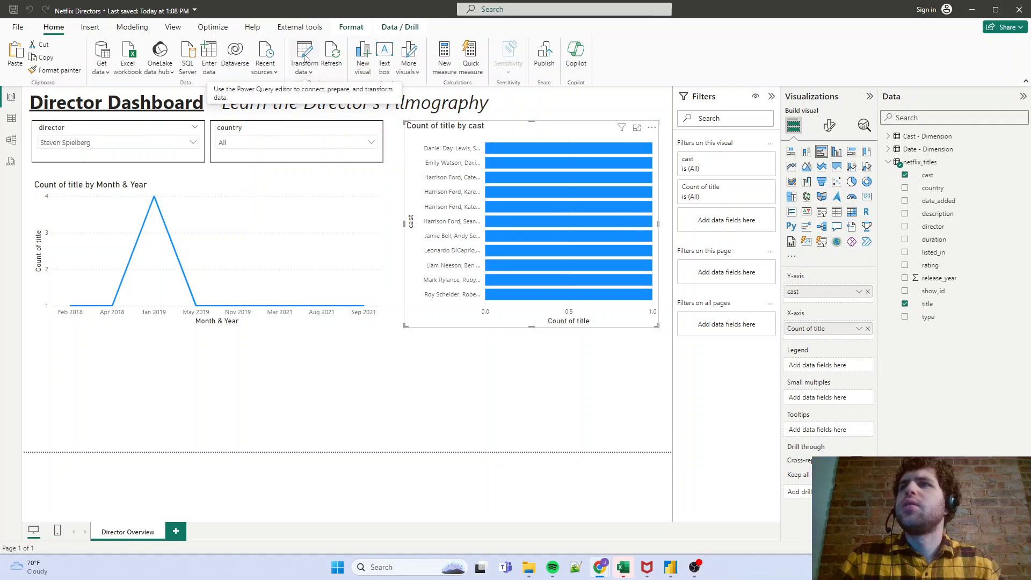
# - Arrange the model diagram with Cast - Dimension below netflix_titles and Date - Dimension, keeping its show_id relationship line clear
pyautogui.click(11, 141)
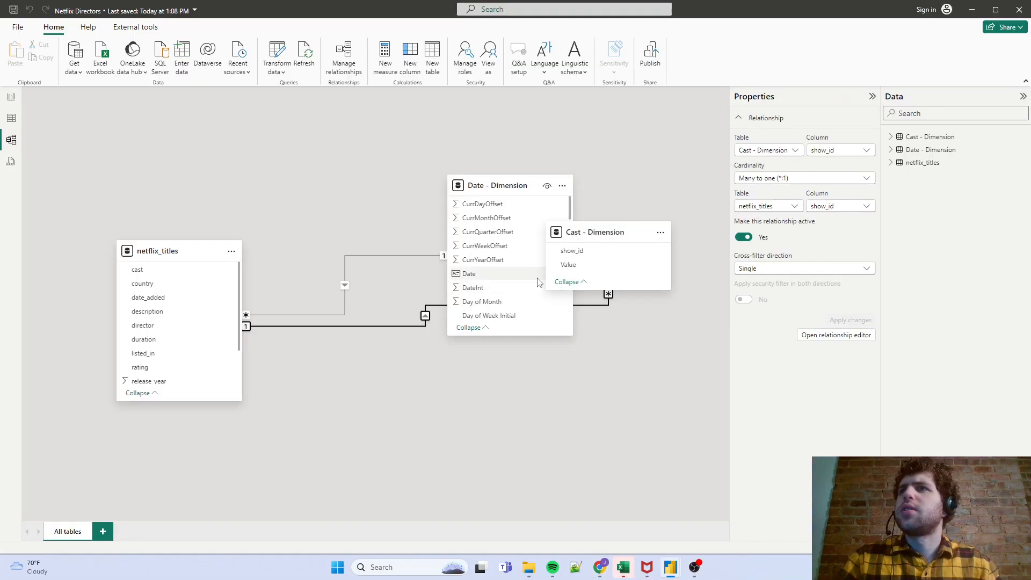
pyautogui.moveTo(596, 232); pyautogui.dragTo(378, 410)
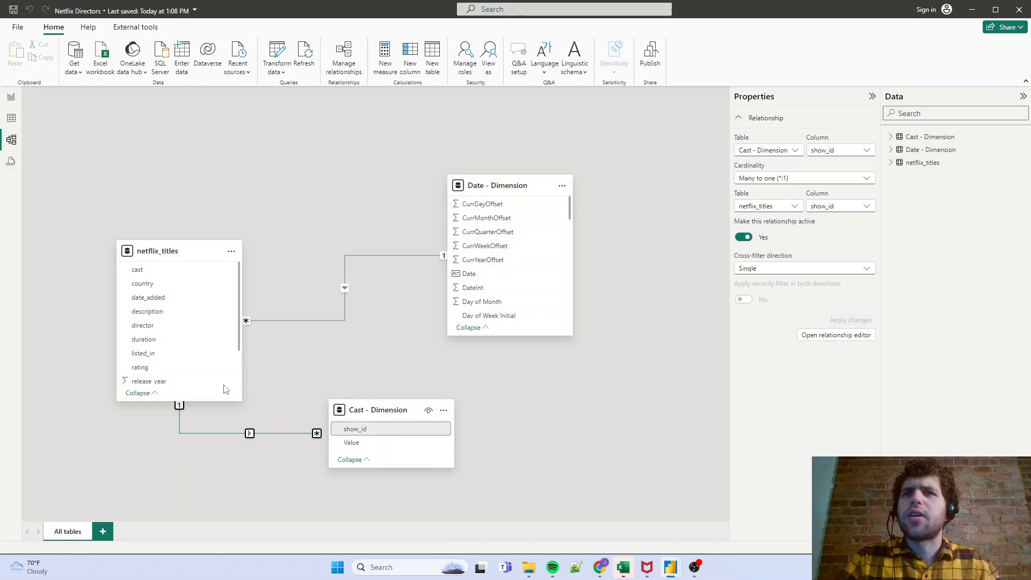
pyautogui.scroll(-2, 207, 361)
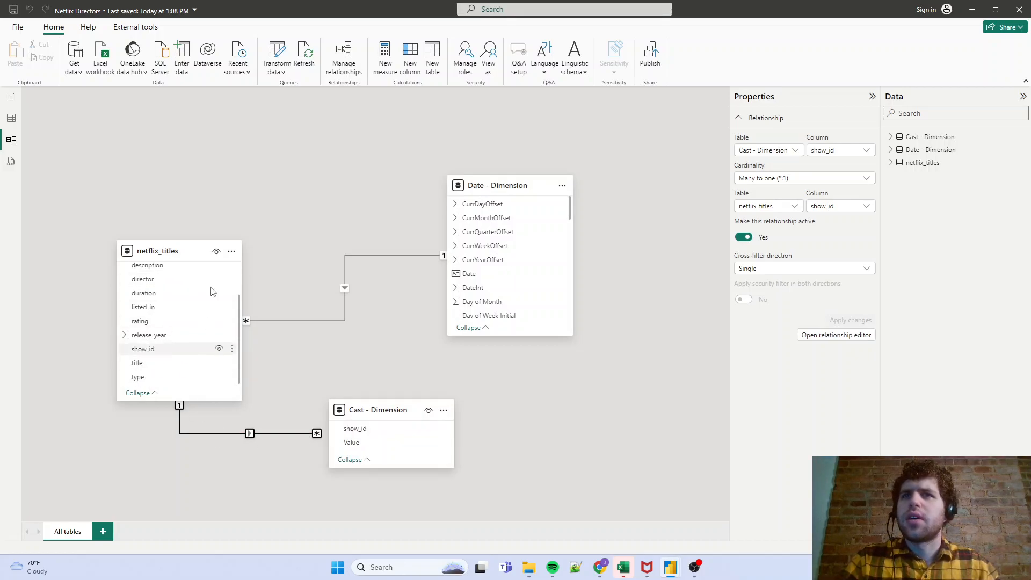
pyautogui.moveTo(166, 251); pyautogui.dragTo(167, 225)
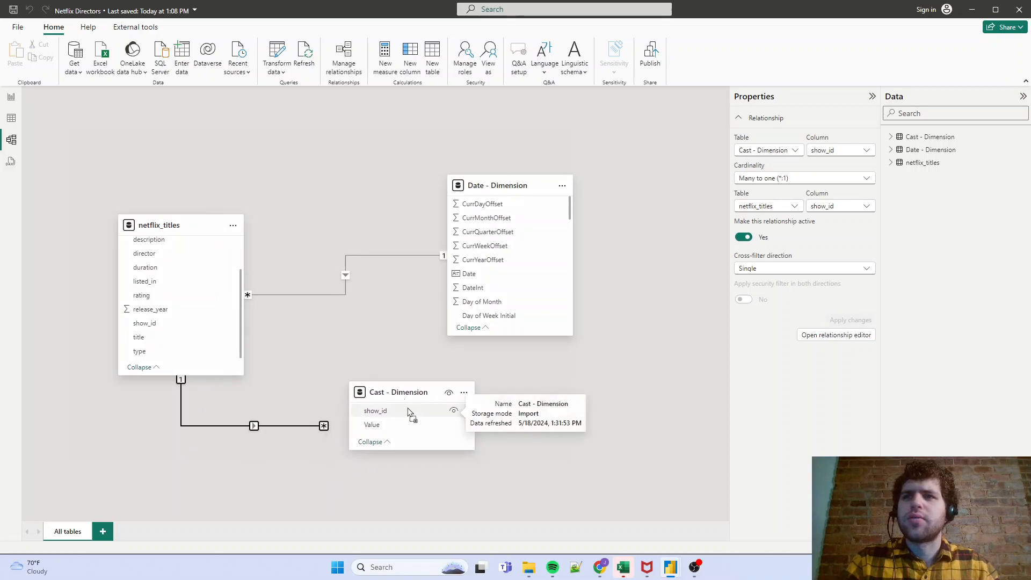
pyautogui.moveTo(387, 409); pyautogui.dragTo(416, 403)
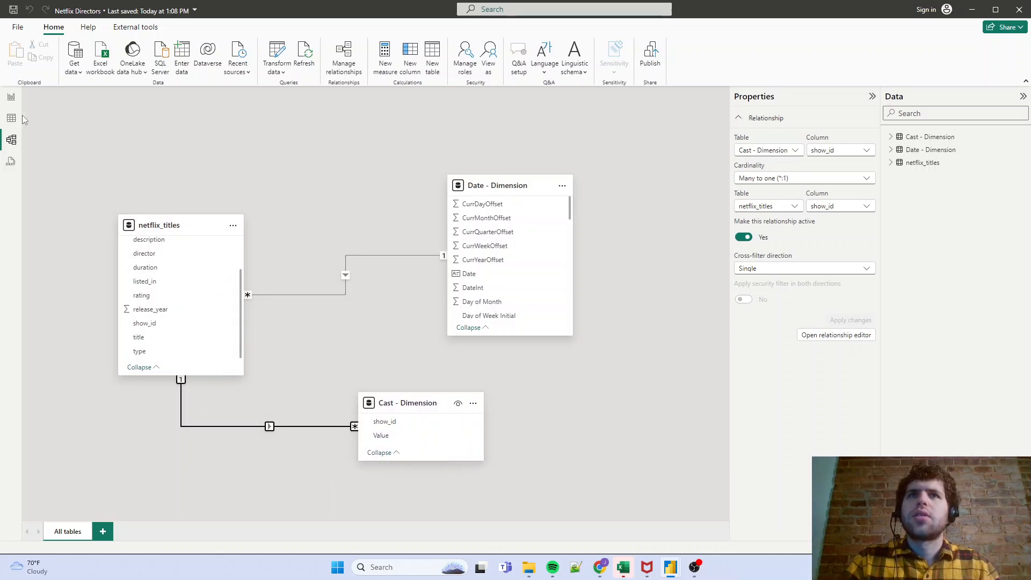
# - In the report, replace cast on the bar chart's Y-axis with Value from Cast - Dimension and look through the individual names
pyautogui.click(10, 98)
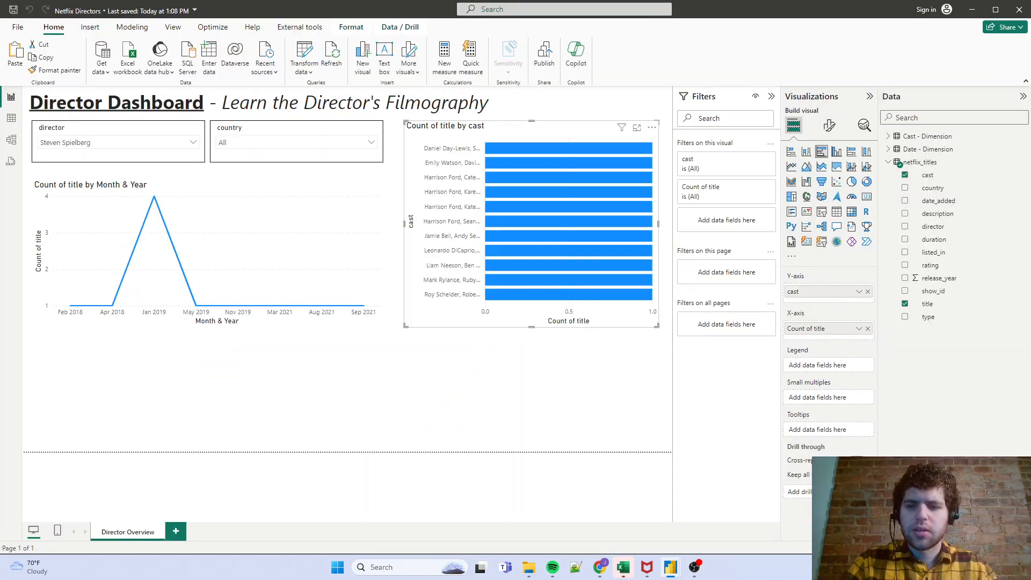
pyautogui.press('super+d')
pyautogui.press('super+d')
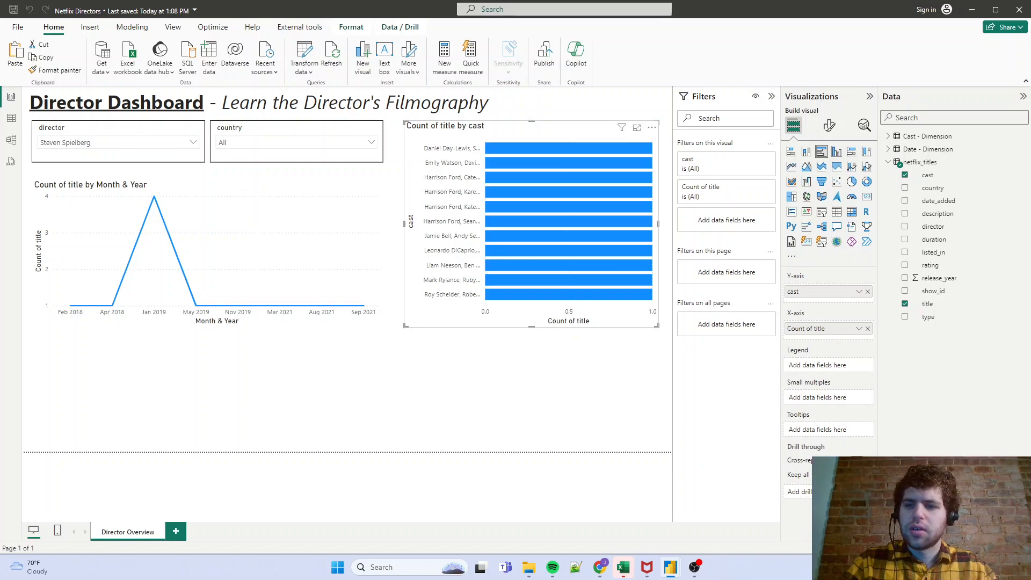
pyautogui.click(888, 162)
pyautogui.click(895, 136)
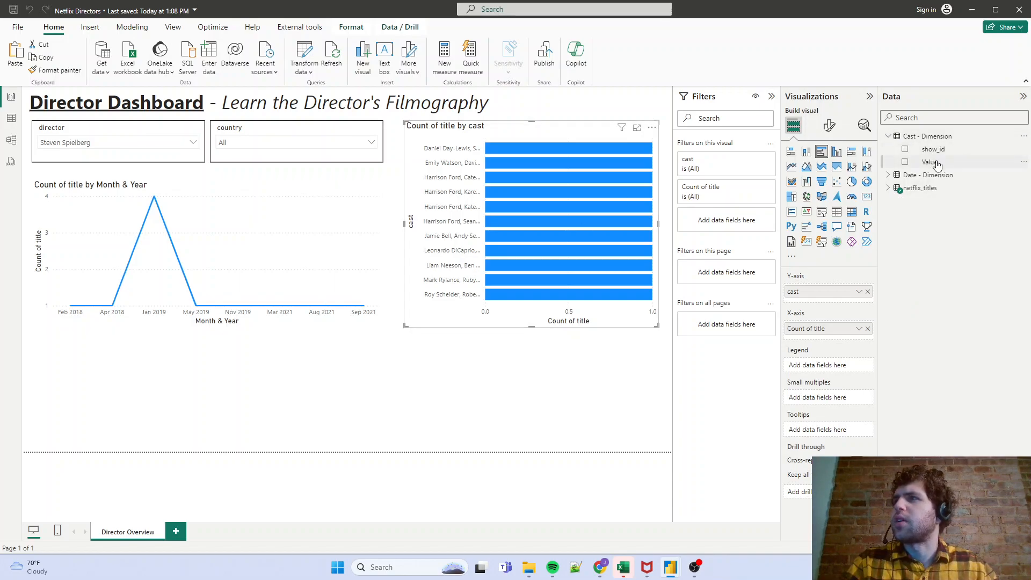
pyautogui.moveTo(938, 167); pyautogui.dragTo(848, 293)
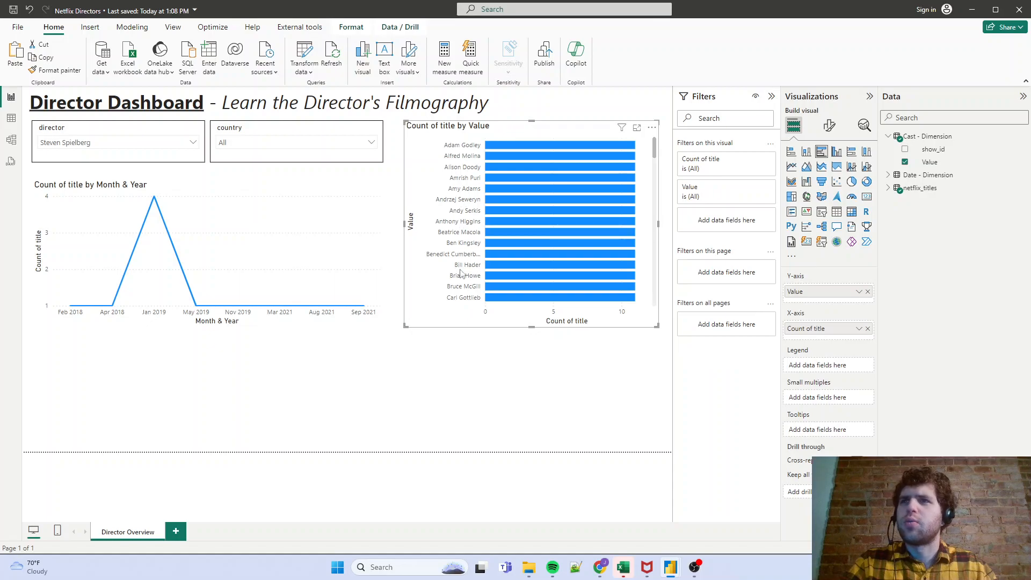
pyautogui.scroll(-15, 459, 273)
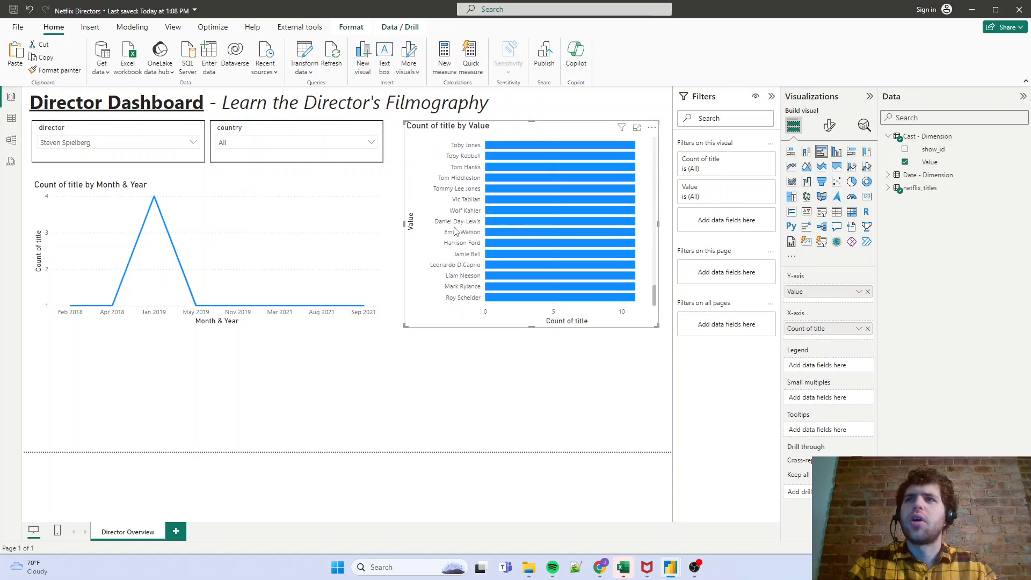
pyautogui.scroll(-5, 454, 232)
pyautogui.scroll(20, 456, 236)
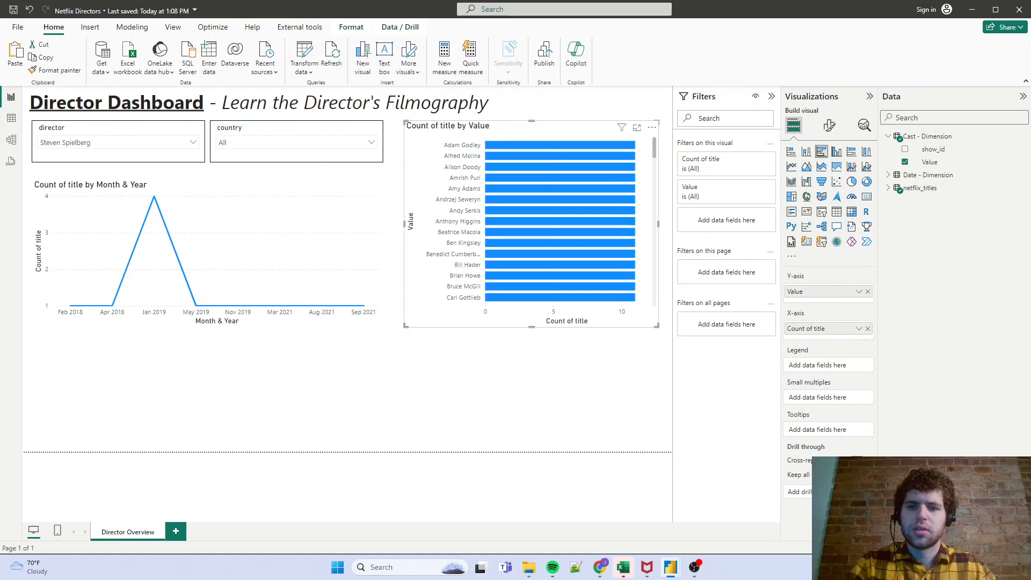
# - Replace Count of title on the bar chart's X-axis with the count of Value from Cast - Dimension
pyautogui.click(868, 330)
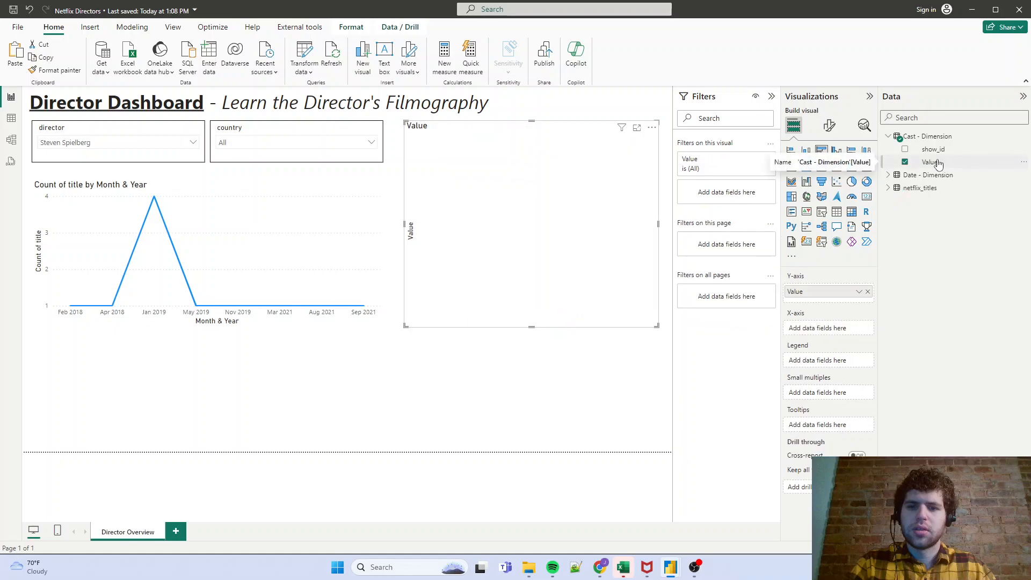
pyautogui.moveTo(941, 163); pyautogui.dragTo(846, 328)
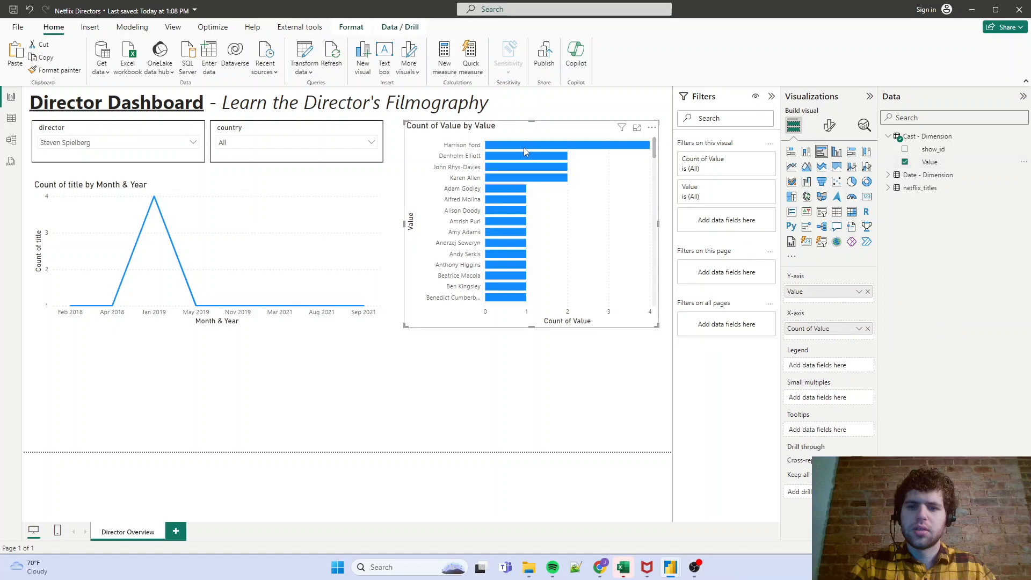
pyautogui.moveTo(523, 147)
pyautogui.moveTo(565, 149)
# - Change the line chart's title to "Title by Date Added to Netflix"
pyautogui.moveTo(158, 214)
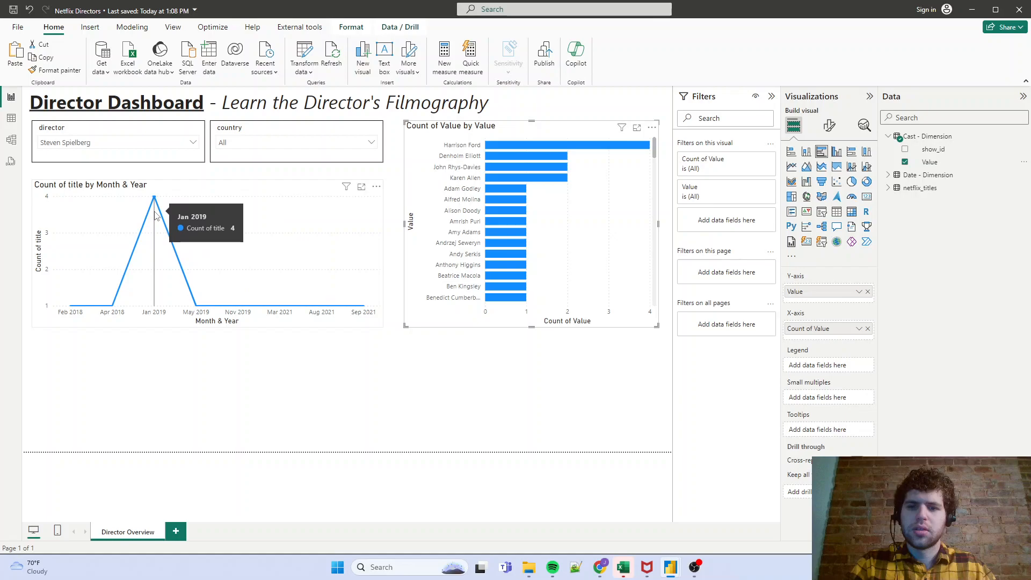
pyautogui.click(156, 215)
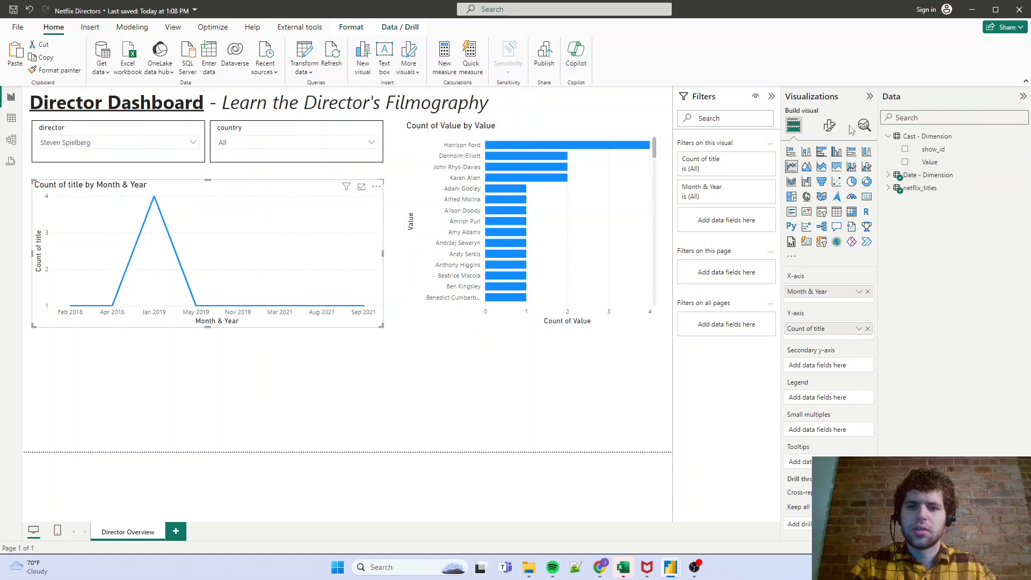
pyautogui.click(829, 126)
pyautogui.click(833, 179)
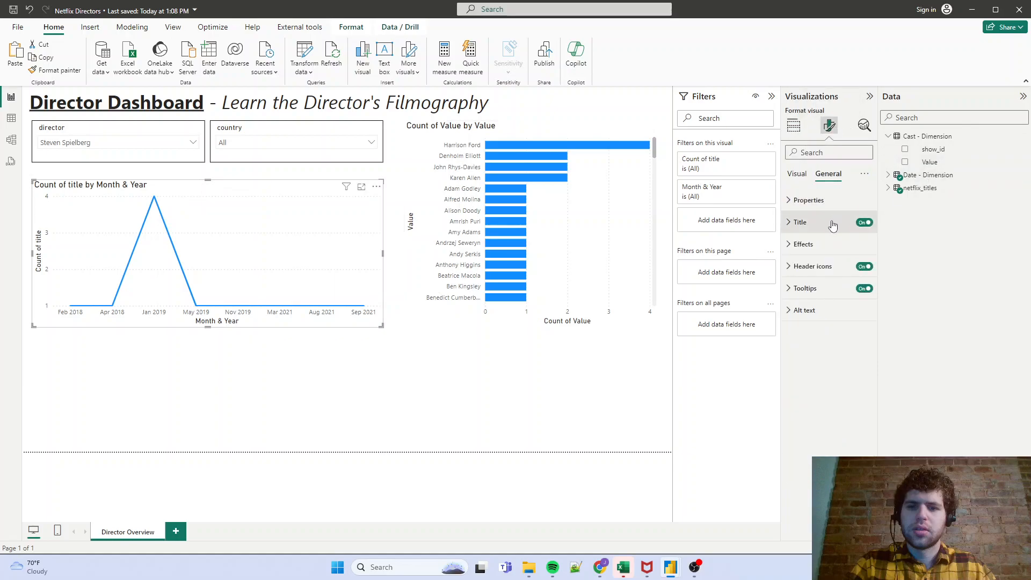
pyautogui.click(835, 221)
pyautogui.tripleClick(829, 276)
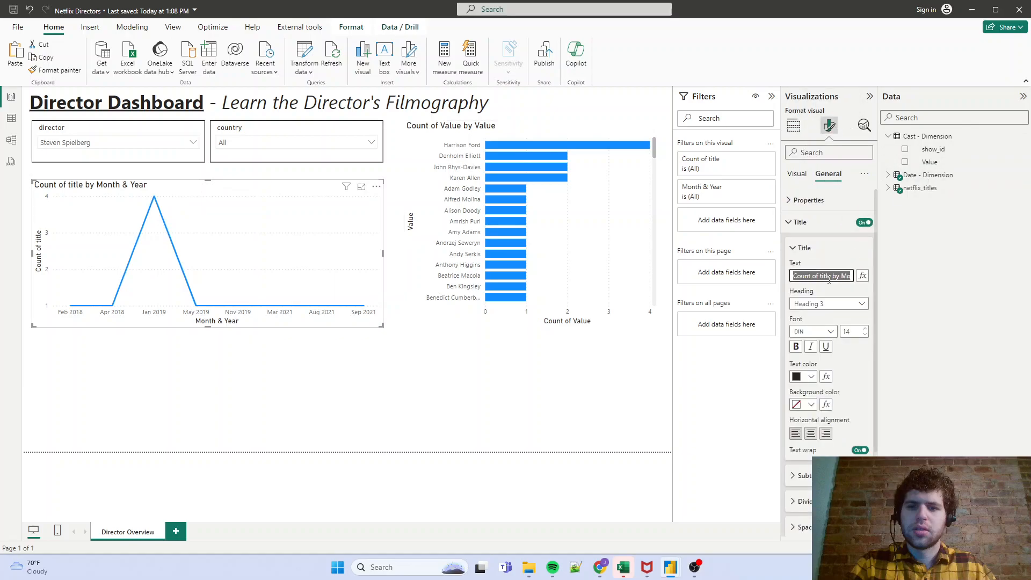
pyautogui.write('Title by')
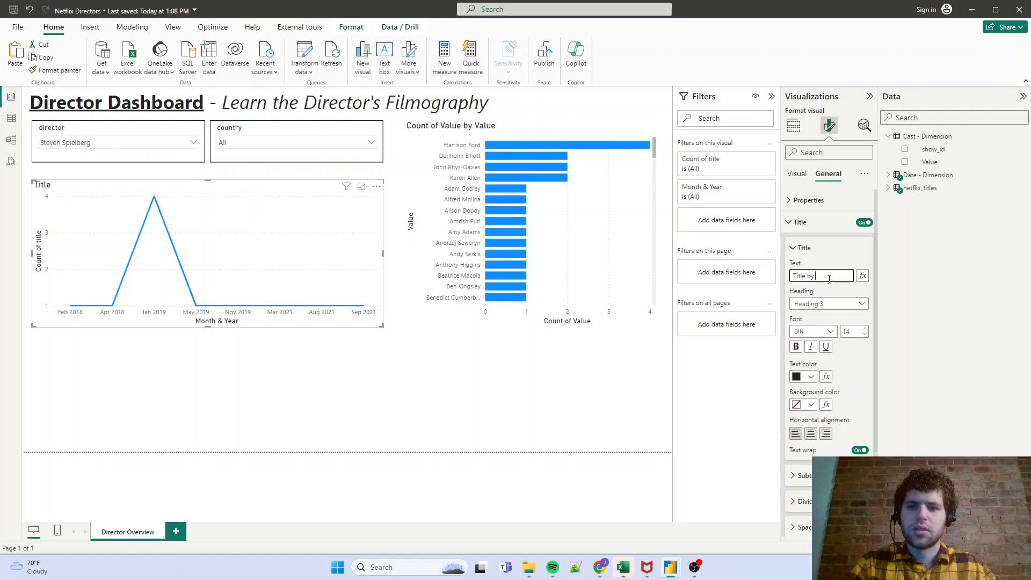
pyautogui.write(' Date Added to Netflix')
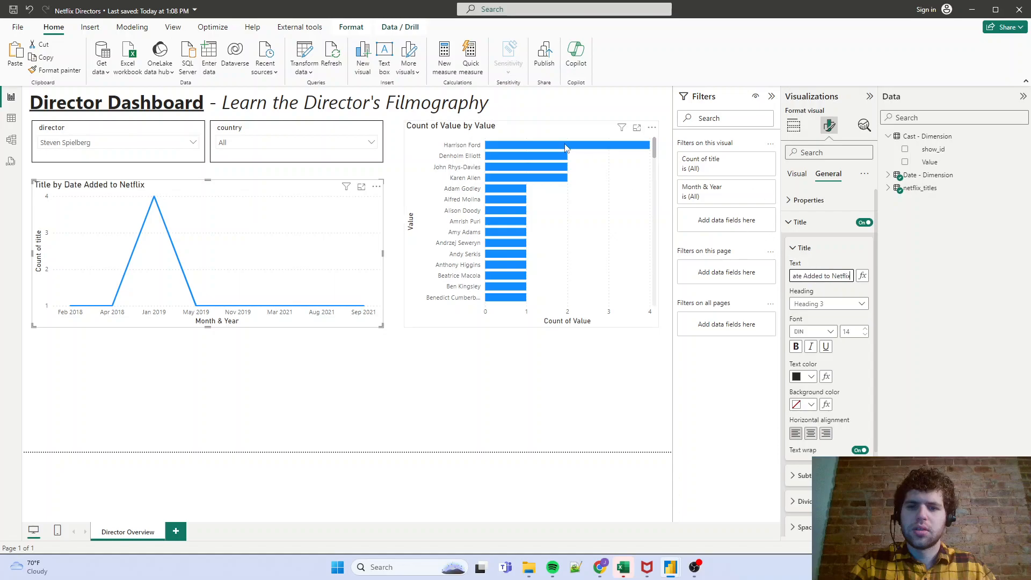
# - Change the cast bar chart's title to "Top Billed Cast"
pyautogui.click(541, 129)
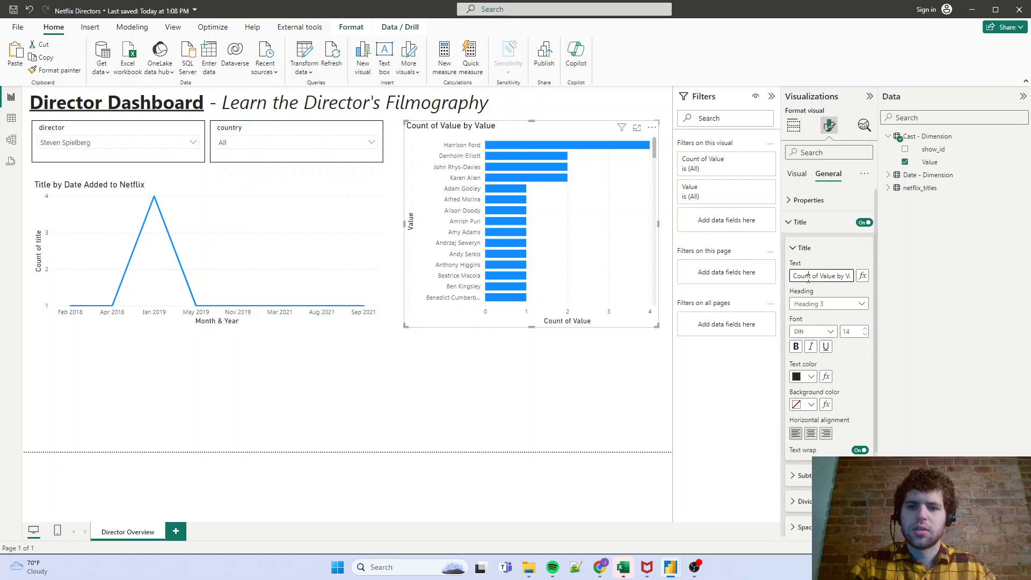
pyautogui.tripleClick(807, 276)
pyautogui.write('Top Billed Cast')
pyautogui.press('Return')
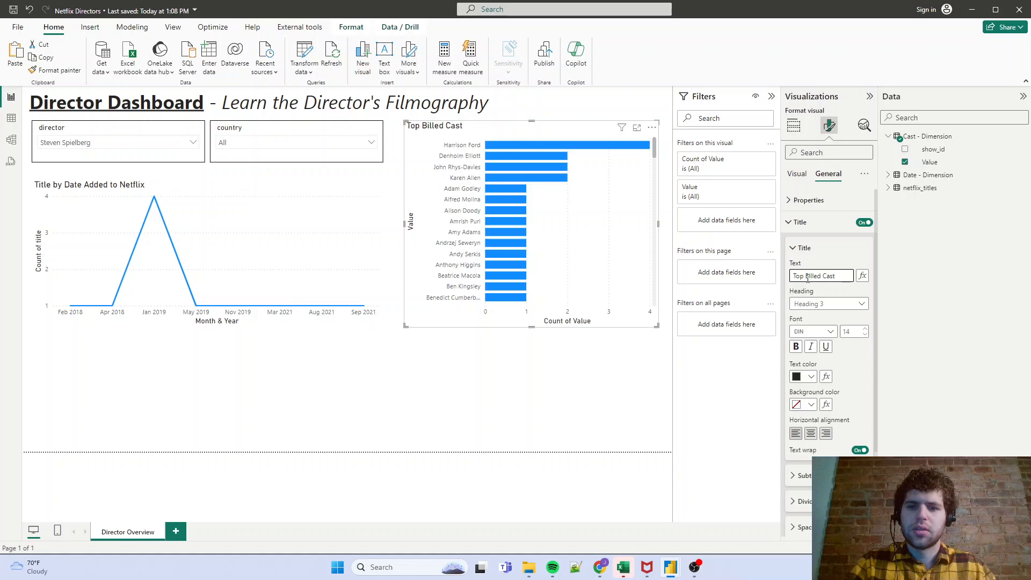
pyautogui.click(824, 294)
# - Add a pie chart, narrow it to about half its default width and place it beneath the Top Billed Cast chart
pyautogui.click(466, 405)
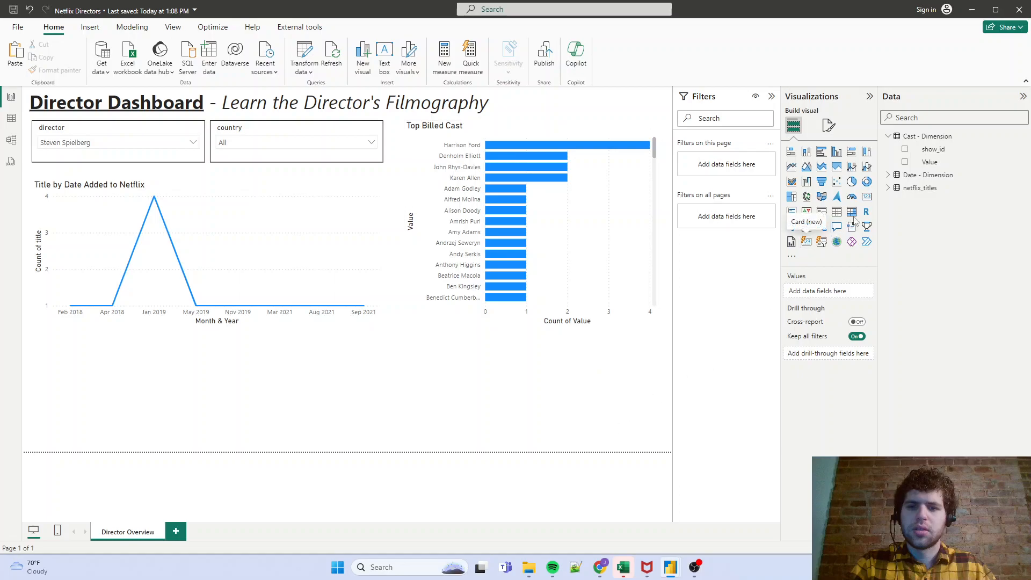
pyautogui.click(851, 182)
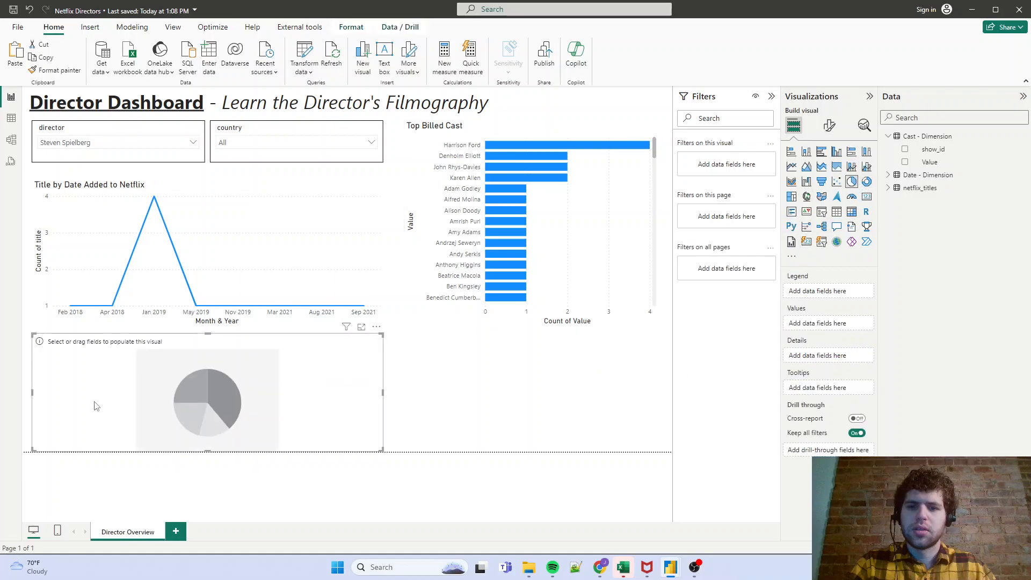
pyautogui.moveTo(32, 394); pyautogui.dragTo(201, 416)
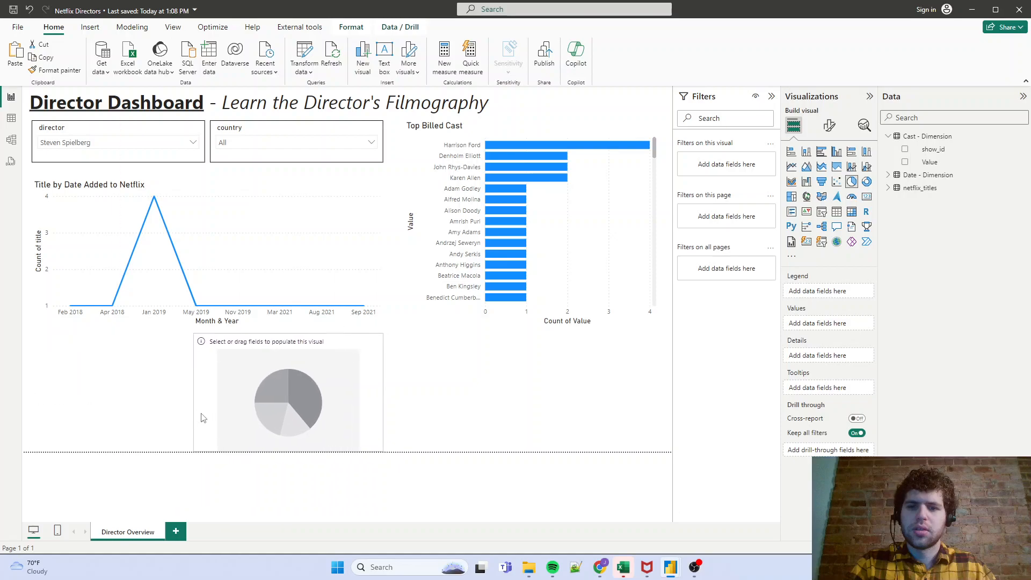
pyautogui.moveTo(294, 424); pyautogui.dragTo(536, 459)
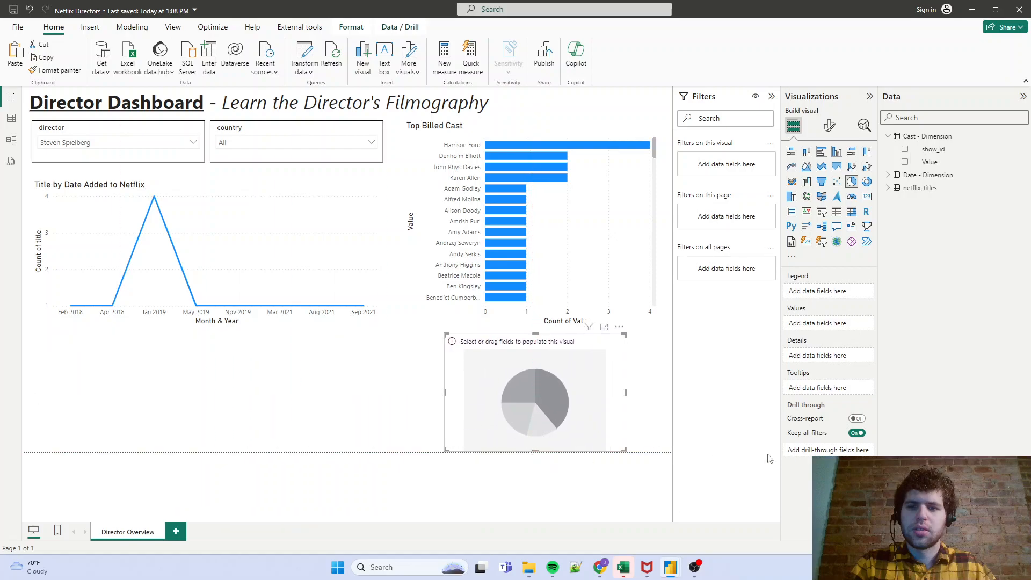
# - Set the pie chart's legend to rating and its values to the count of show_id from netflix_titles
pyautogui.click(887, 188)
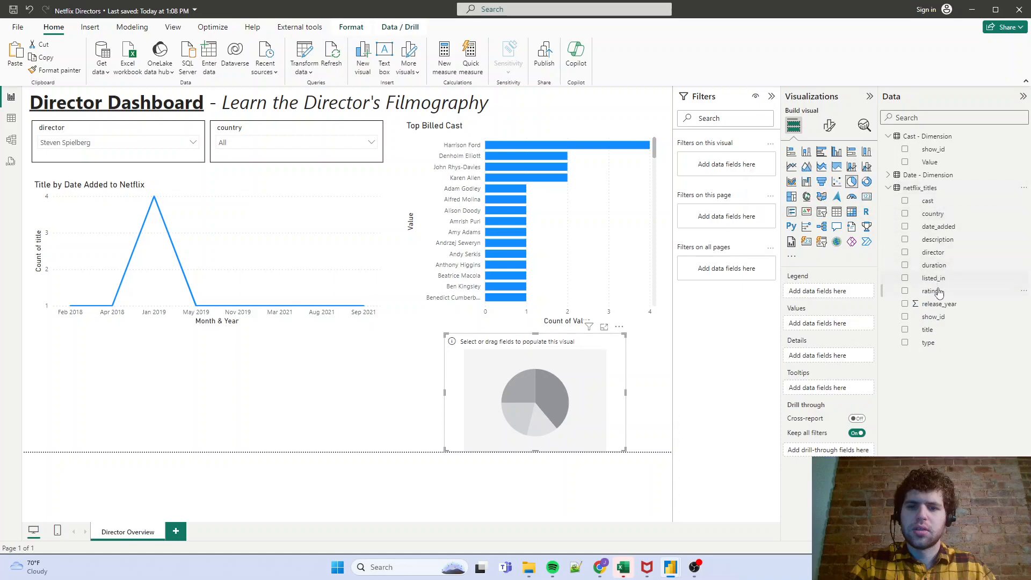
pyautogui.moveTo(939, 292); pyautogui.dragTo(789, 291)
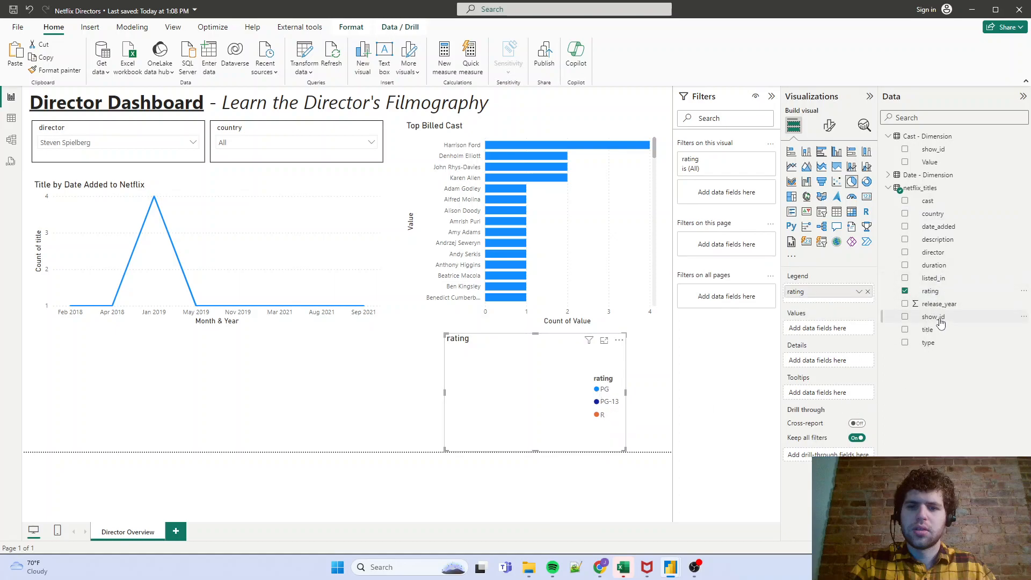
pyautogui.moveTo(938, 317); pyautogui.dragTo(837, 330)
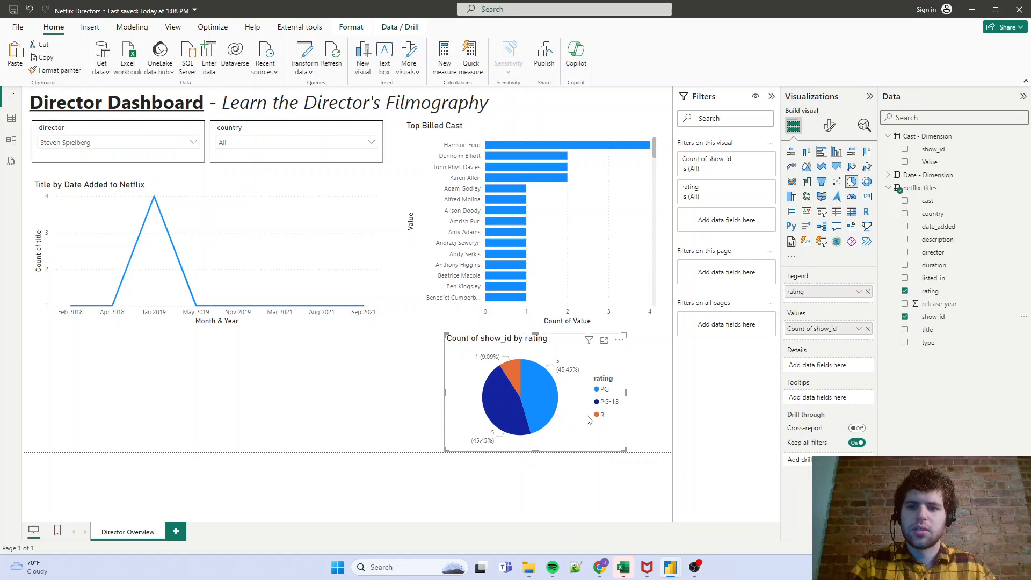
pyautogui.moveTo(539, 399)
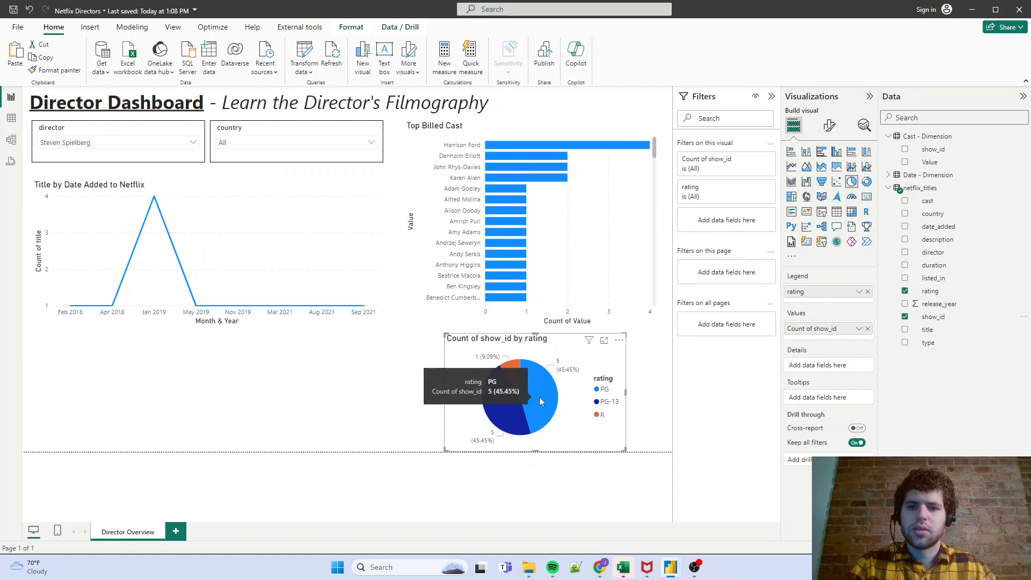
pyautogui.moveTo(488, 392)
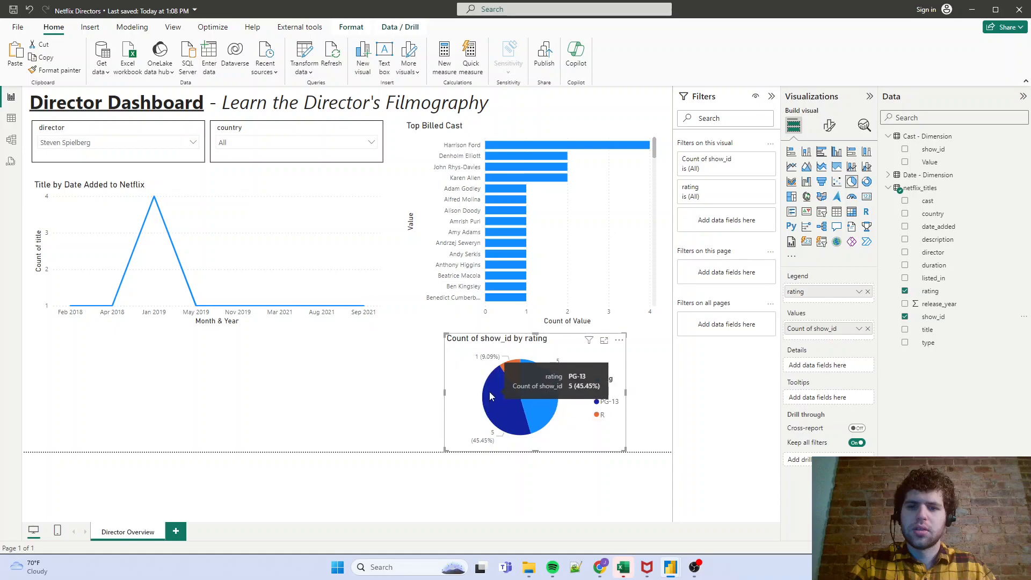
pyautogui.moveTo(509, 370)
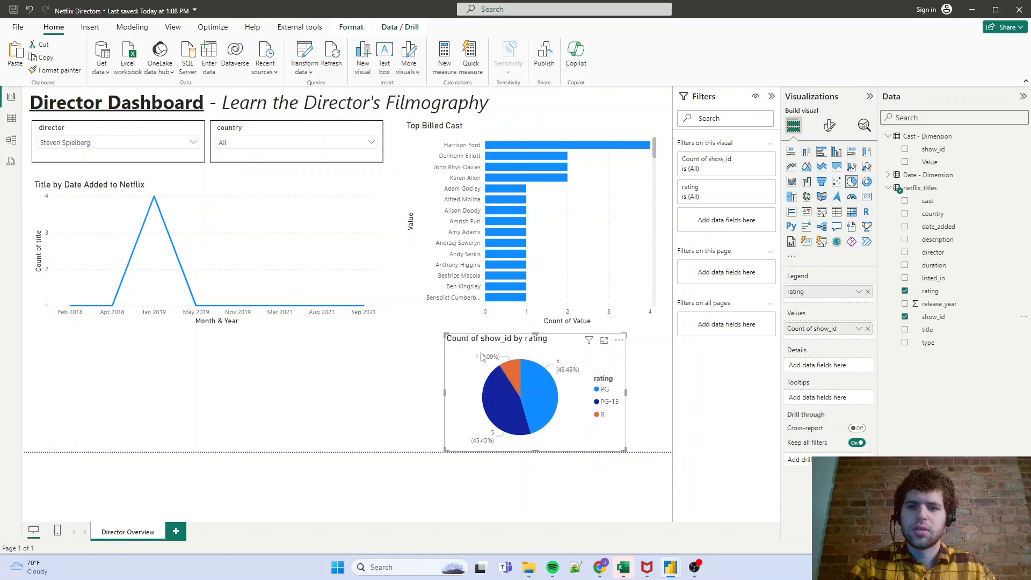
# - Change the pie chart's title to "Count of Films by Rating"
pyautogui.click(831, 131)
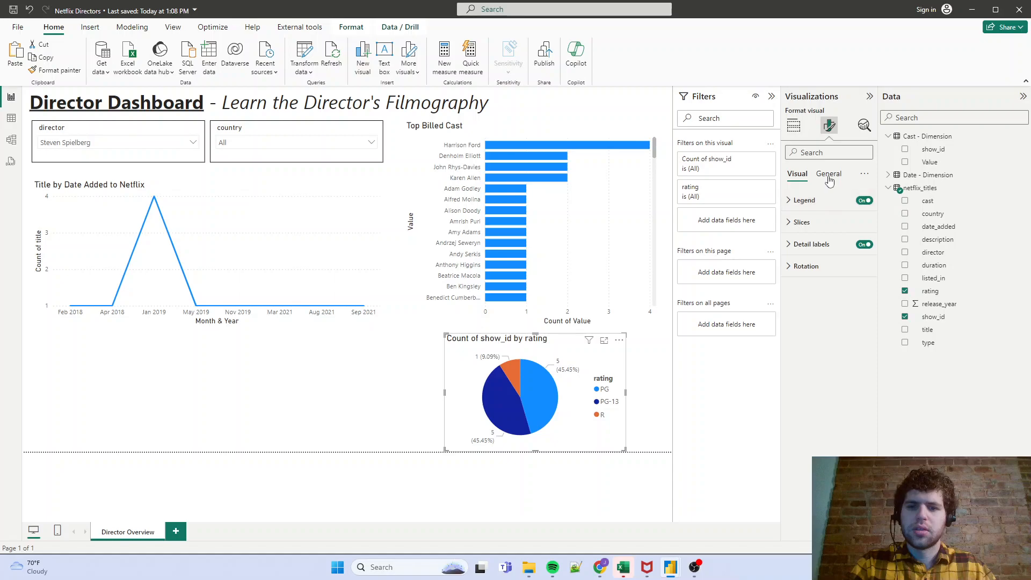
pyautogui.click(829, 174)
pyautogui.click(800, 222)
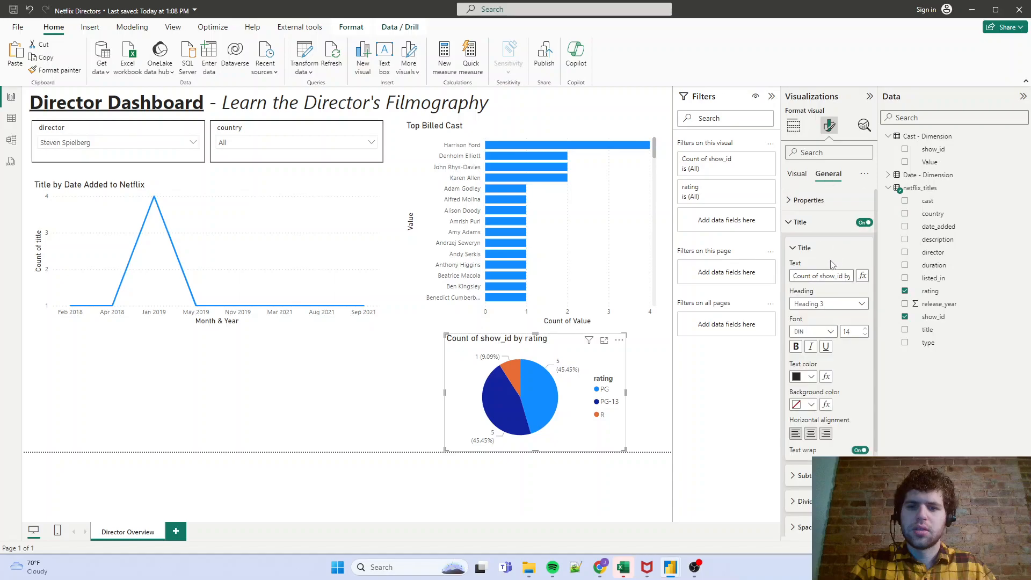
pyautogui.tripleClick(824, 276)
pyautogui.write('A')
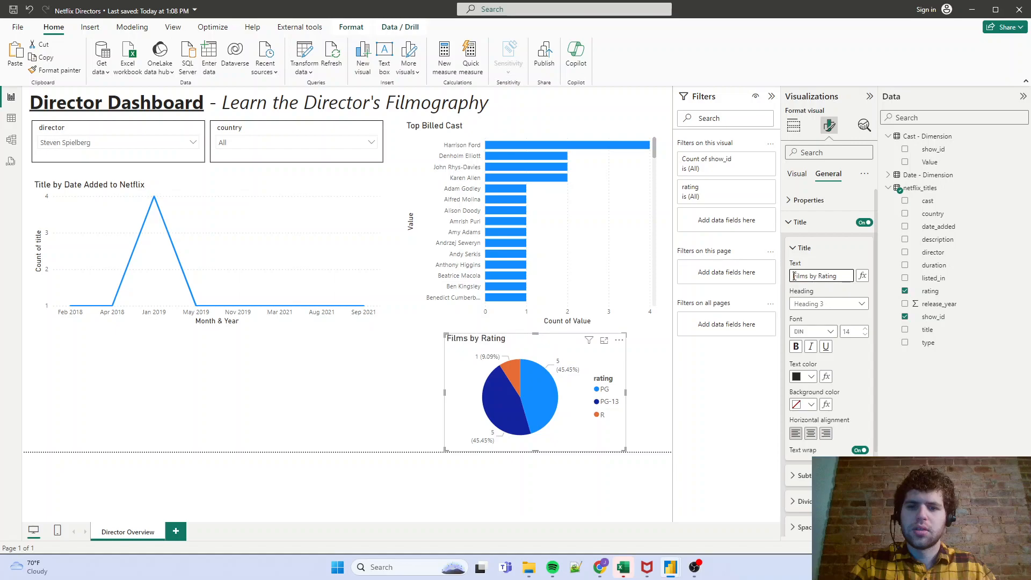
pyautogui.write('Count of')
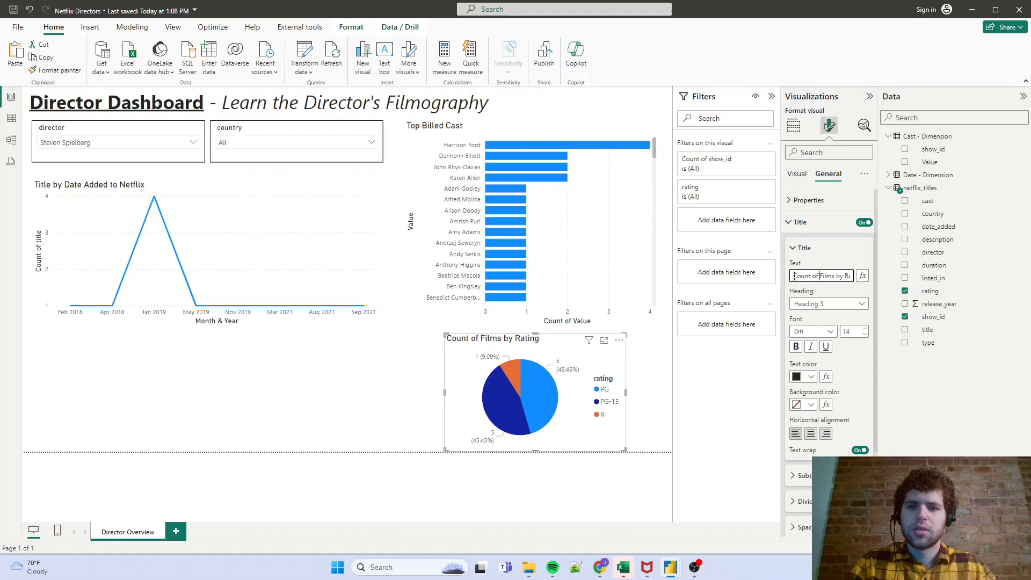
# - Widen the pie chart on both sides to match the width of the Top Billed Cast chart above it
pyautogui.moveTo(626, 392); pyautogui.dragTo(658, 392)
pyautogui.moveTo(444, 391); pyautogui.dragTo(404, 391)
pyautogui.click(287, 414)
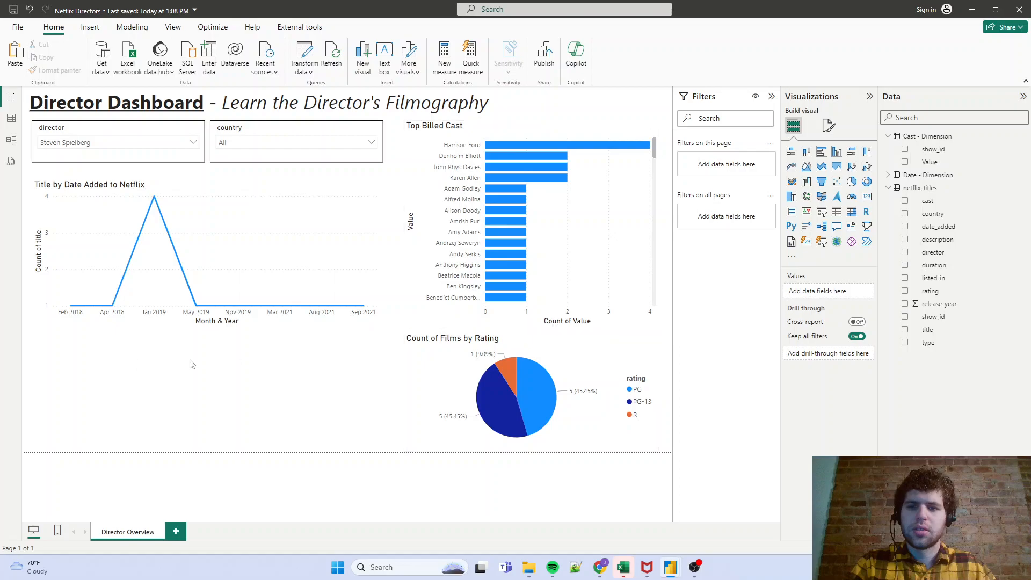
# - Add a matrix beneath the line chart at the same width, with Date from Date - Dimension as its rows
pyautogui.click(853, 216)
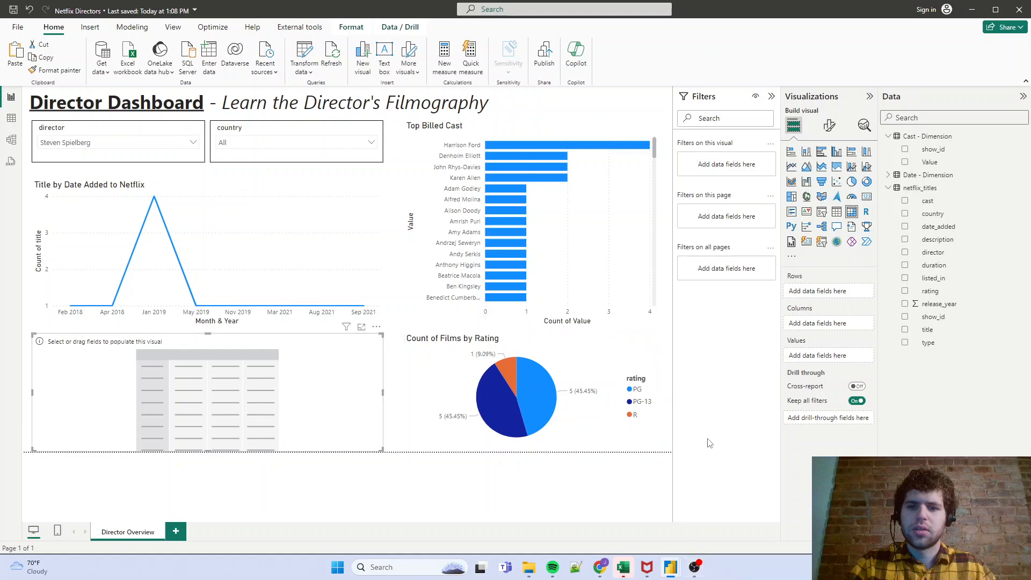
pyautogui.click(888, 187)
pyautogui.click(888, 174)
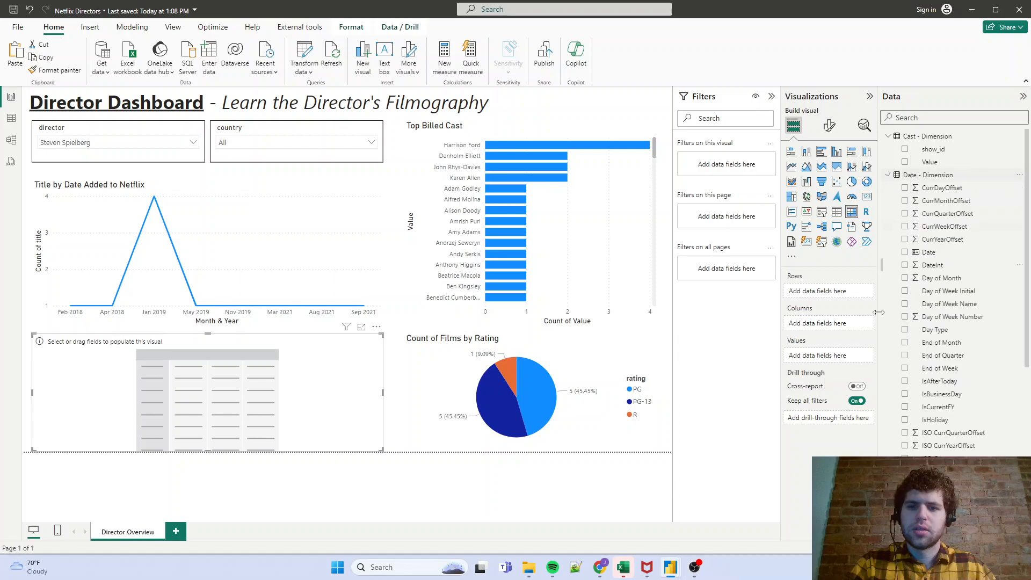
pyautogui.scroll(-5, 924, 311)
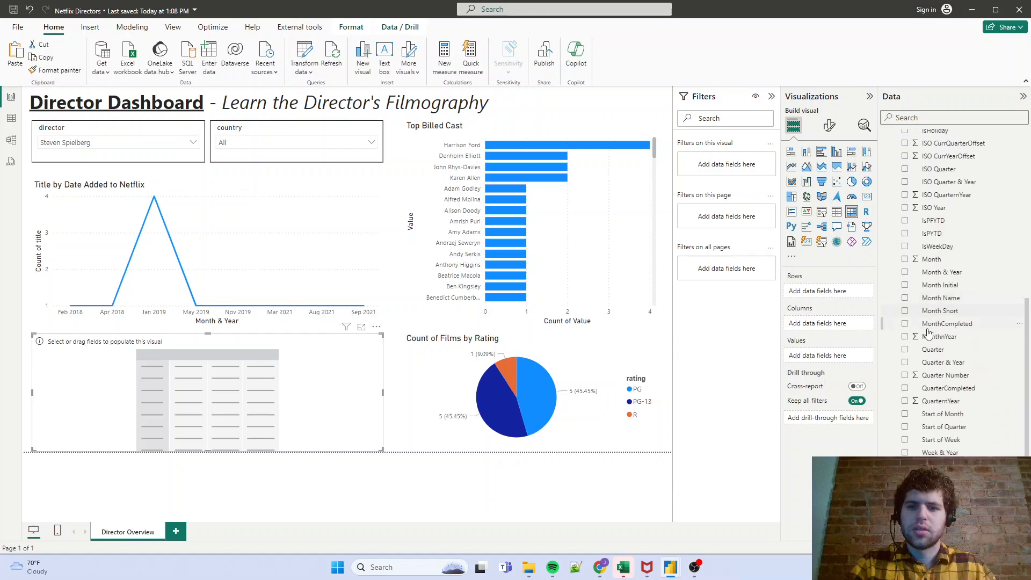
pyautogui.scroll(9, 936, 290)
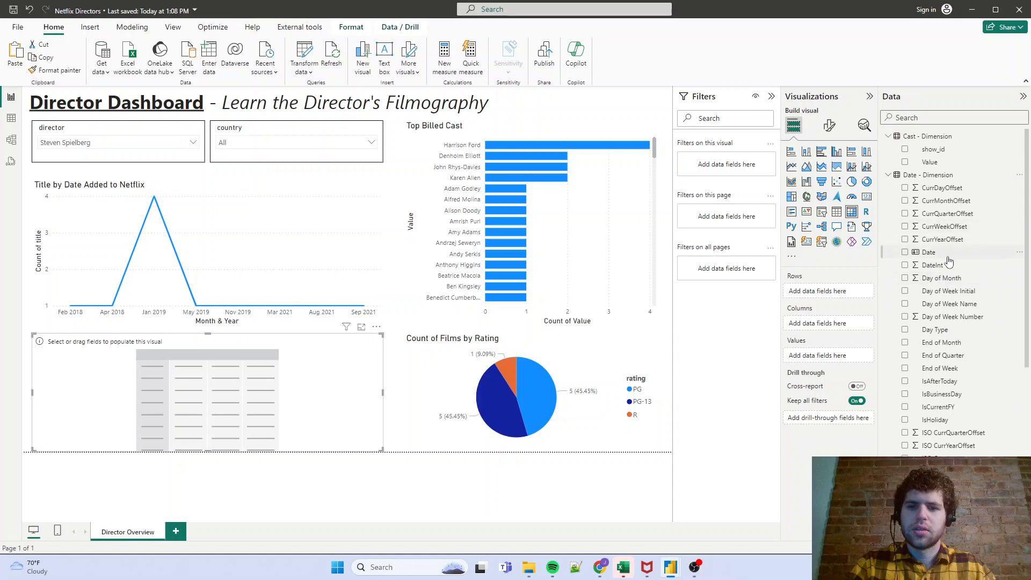
pyautogui.moveTo(946, 257); pyautogui.dragTo(827, 291)
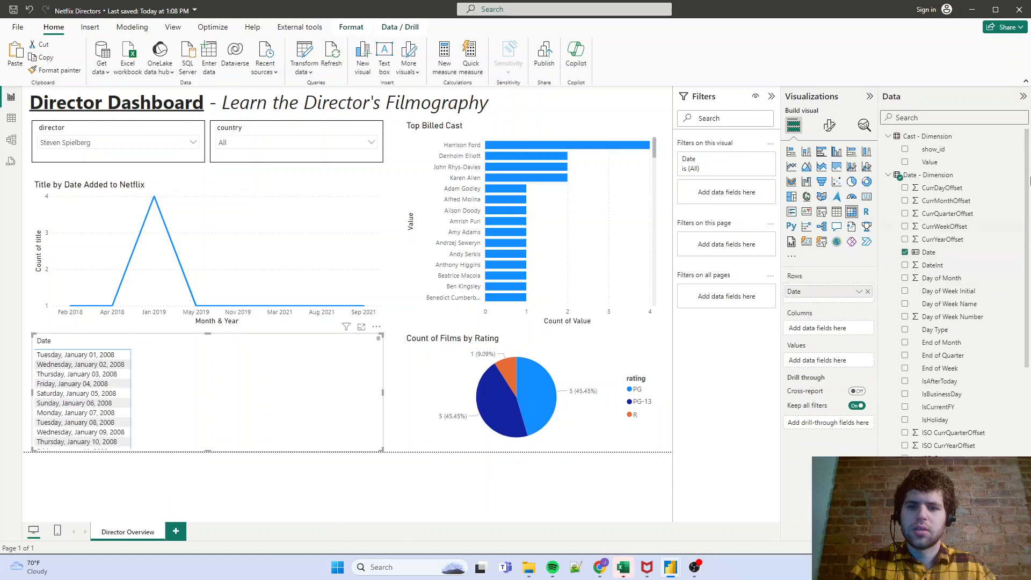
# - Add title from netflix_titles to the matrix's values and rename it "Title"
pyautogui.click(905, 176)
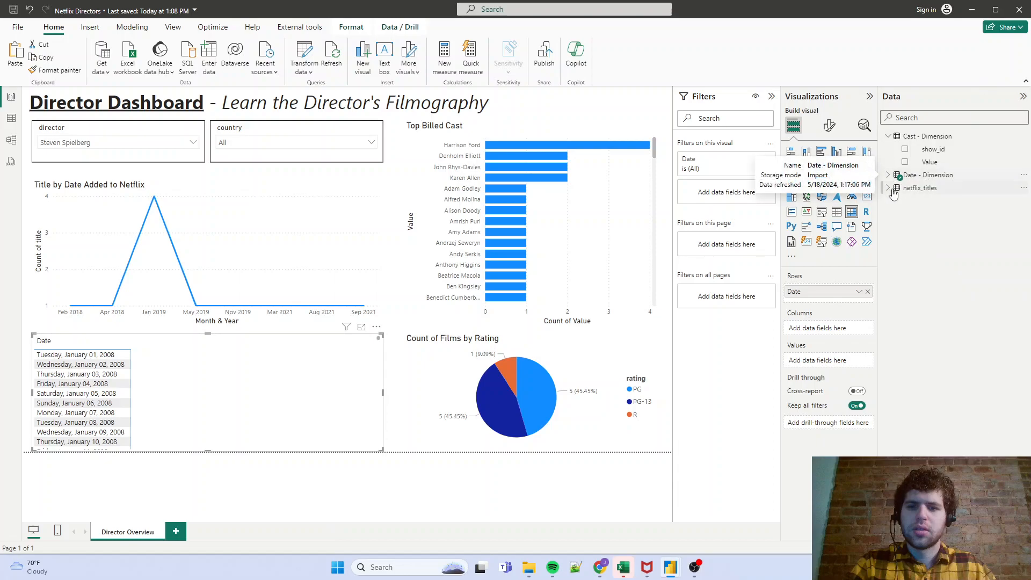
pyautogui.click(908, 188)
pyautogui.moveTo(941, 337); pyautogui.dragTo(831, 365)
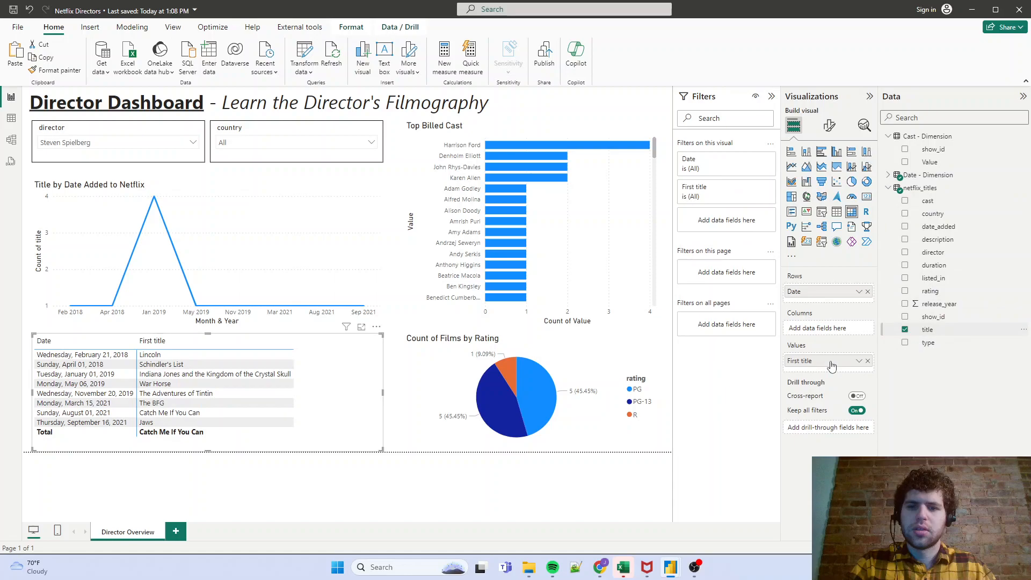
pyautogui.doubleClick(823, 368)
pyautogui.write('Title')
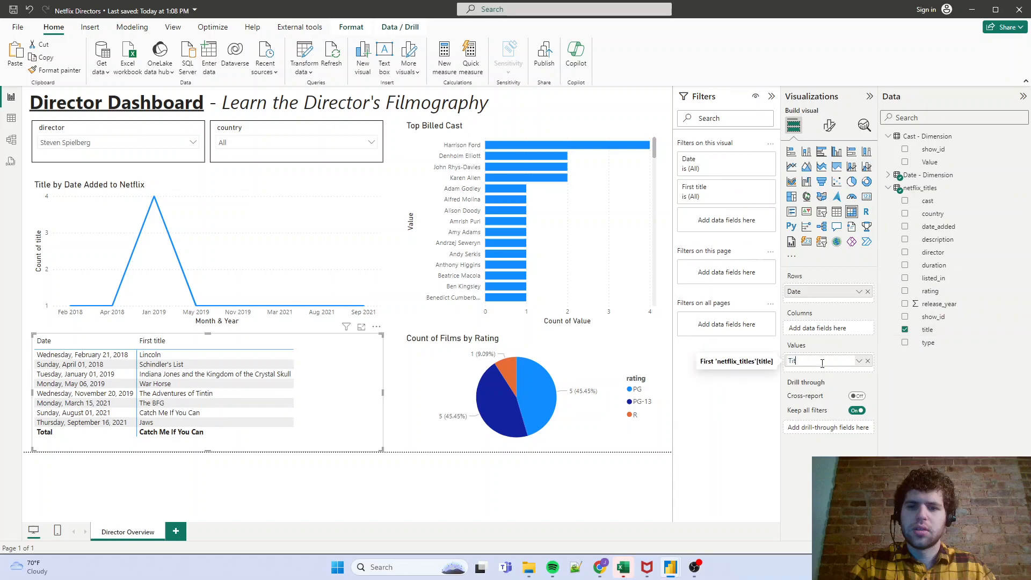
pyautogui.press('Return')
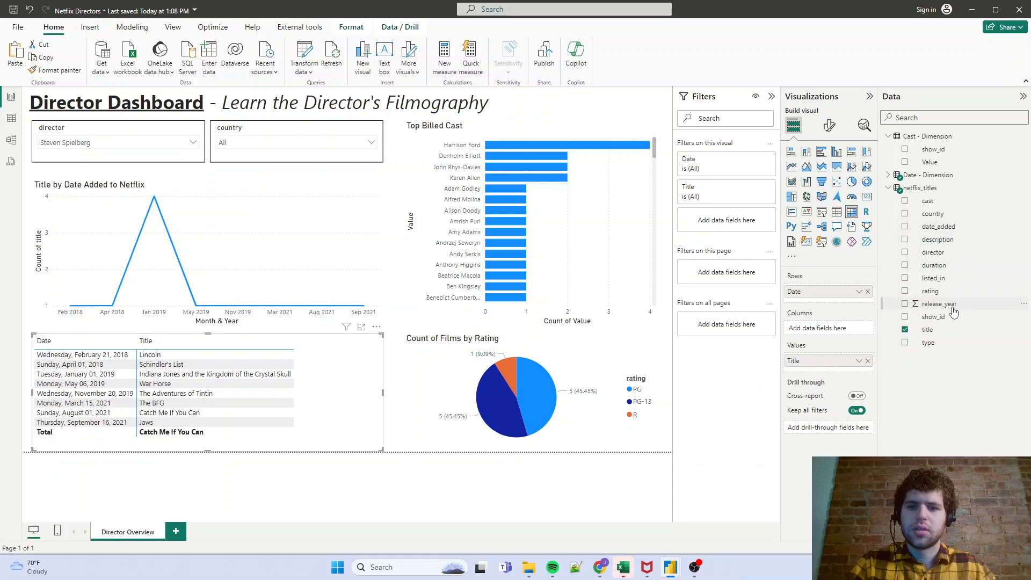
# - Add release_year to the matrix's values as "Release Year", aggregated by Maximum
pyautogui.moveTo(949, 306); pyautogui.dragTo(827, 378)
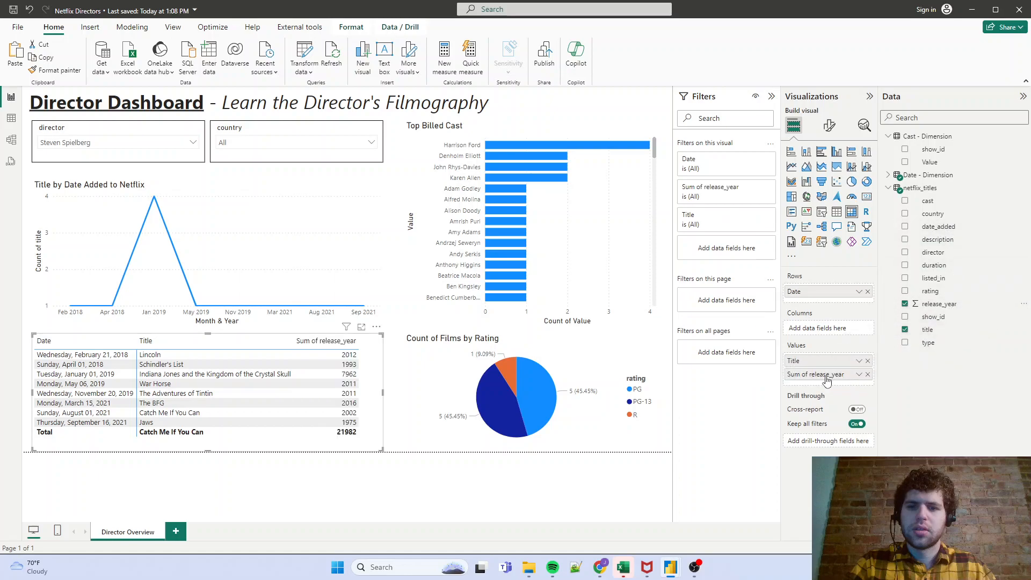
pyautogui.click(860, 375)
pyautogui.moveTo(909, 364)
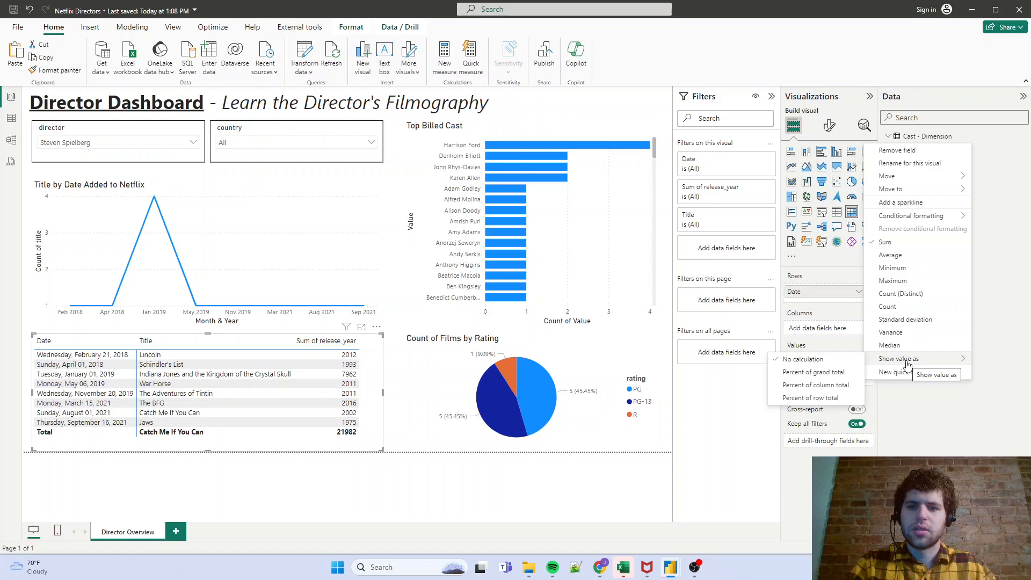
pyautogui.click(899, 410)
pyautogui.doubleClick(839, 374)
pyautogui.write('Rele')
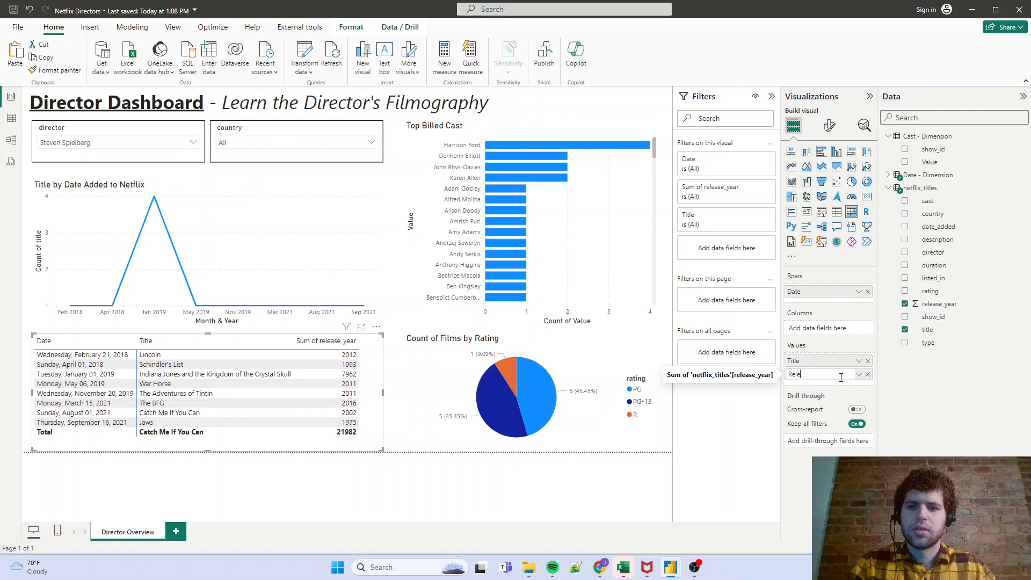
pyautogui.write('ase Year')
pyautogui.press('Return')
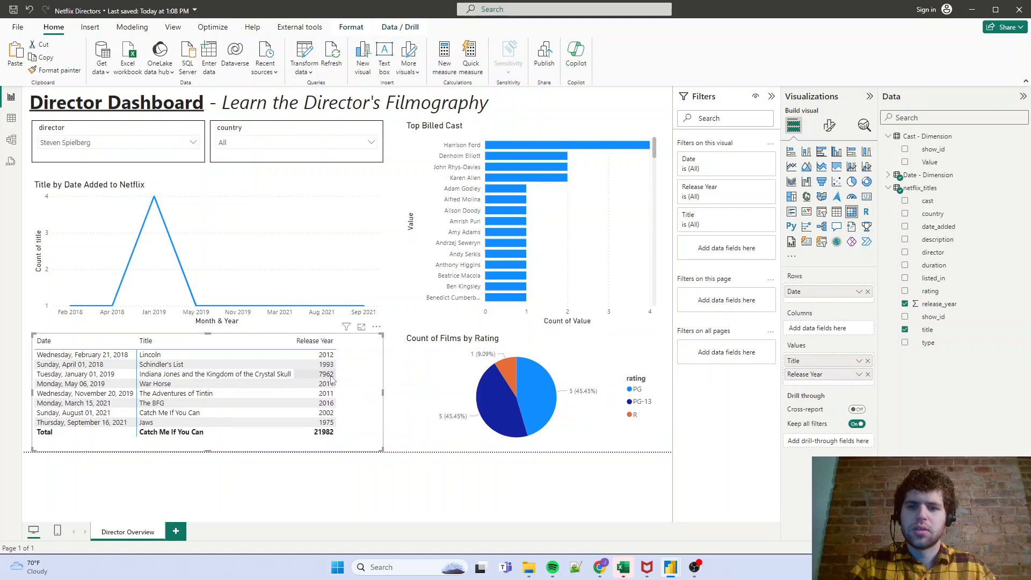
pyautogui.click(858, 374)
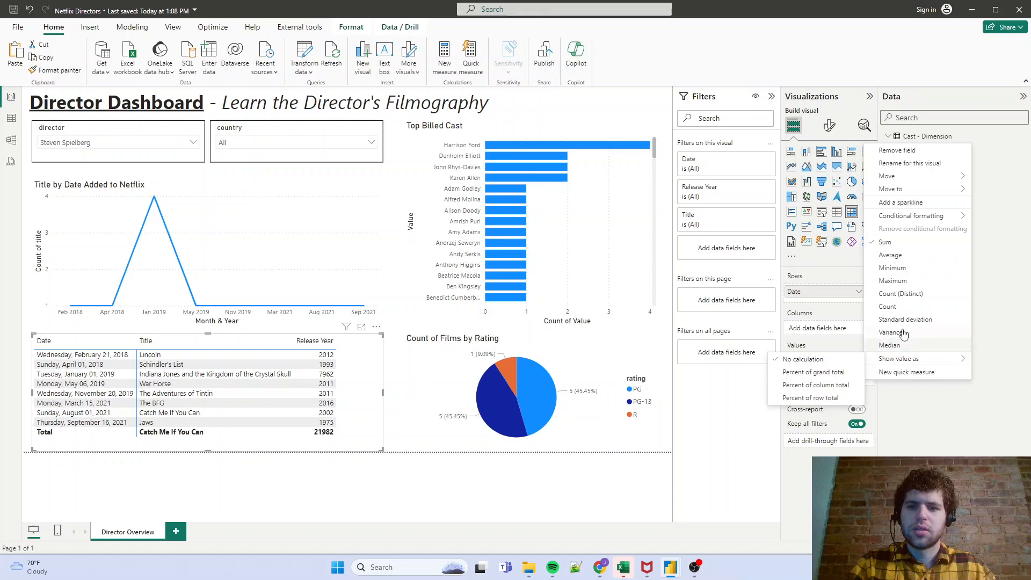
pyautogui.click(905, 281)
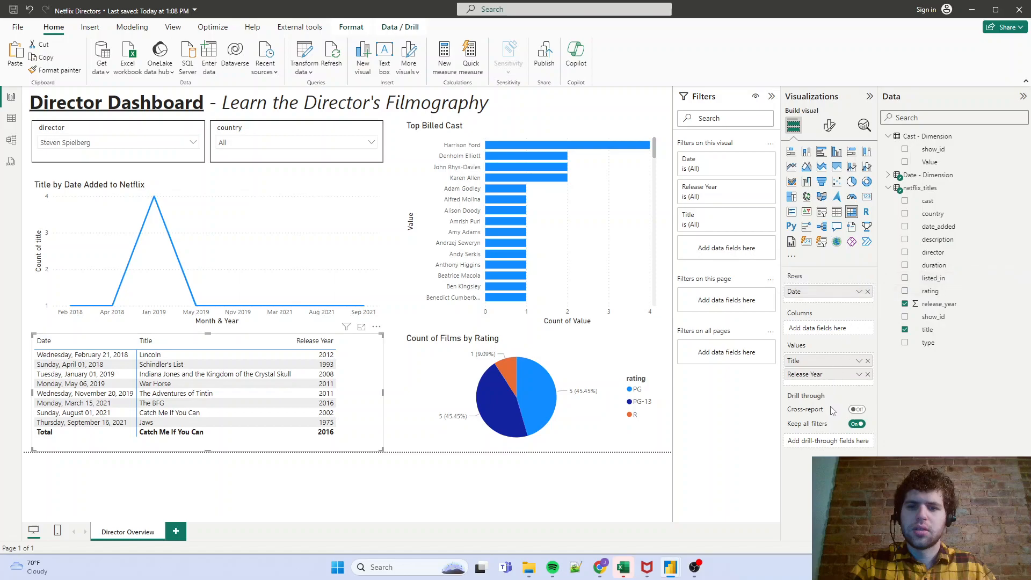
# - Cross-filter the report by the line chart's Jan 2019 point to examine its titles, and clear the selection
pyautogui.click(155, 212)
pyautogui.click(155, 199)
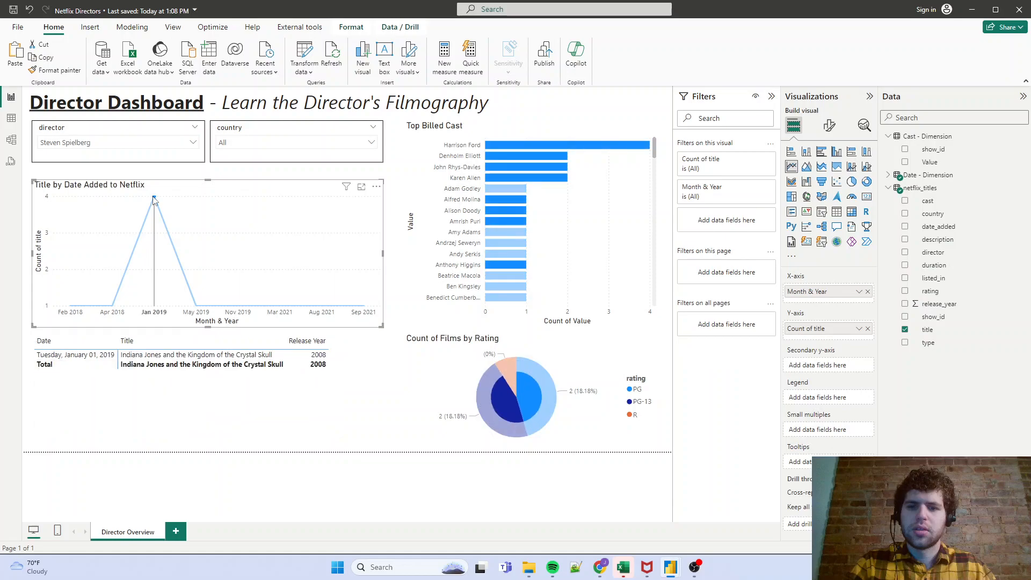
pyautogui.click(154, 199)
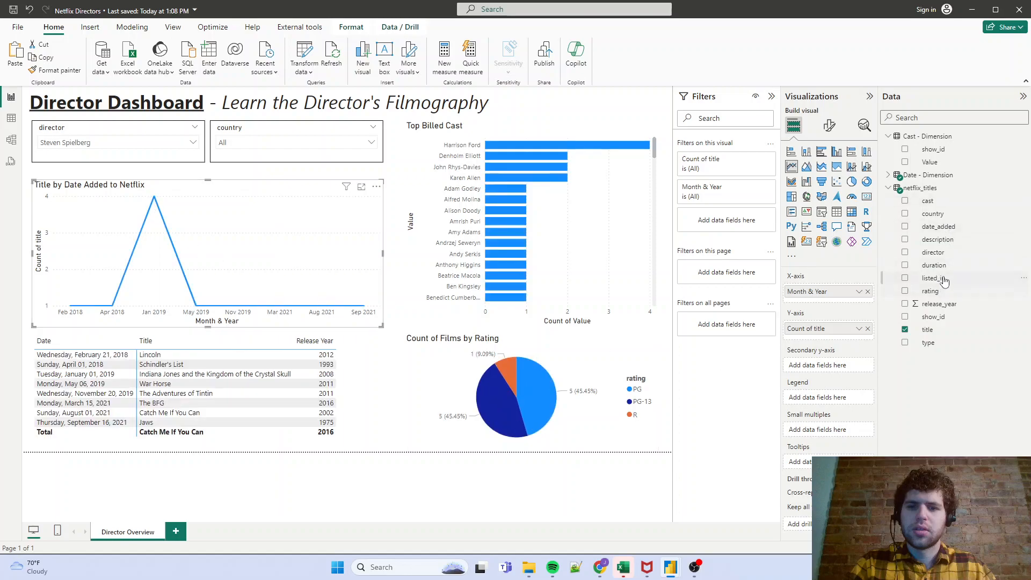
# - Add show_id to the matrix's values ahead of Title as "ID", and sort the matrix by Date in descending order
pyautogui.moveTo(938, 316); pyautogui.dragTo(856, 328)
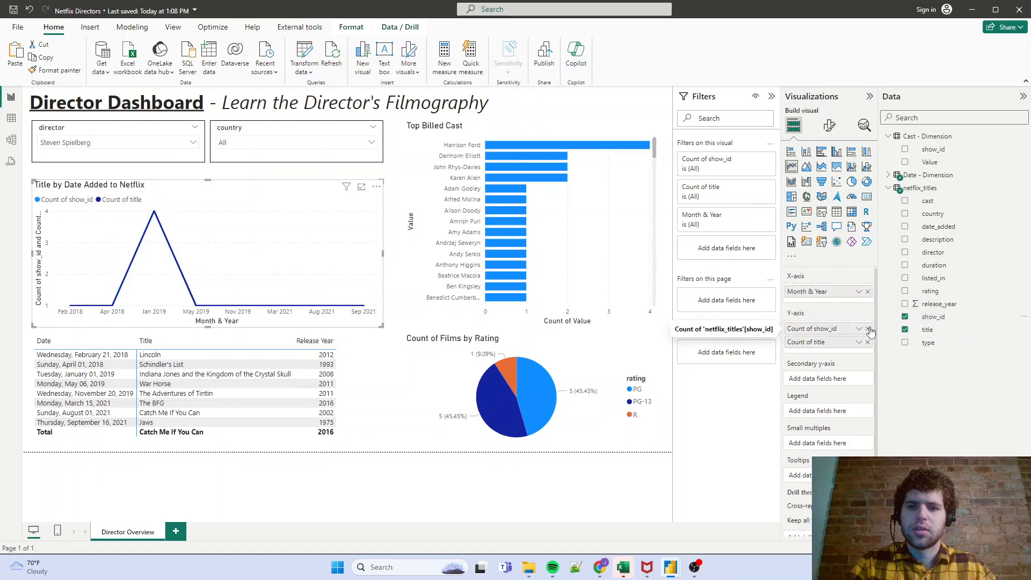
pyautogui.click(868, 329)
pyautogui.click(376, 358)
pyautogui.moveTo(975, 319); pyautogui.dragTo(835, 360)
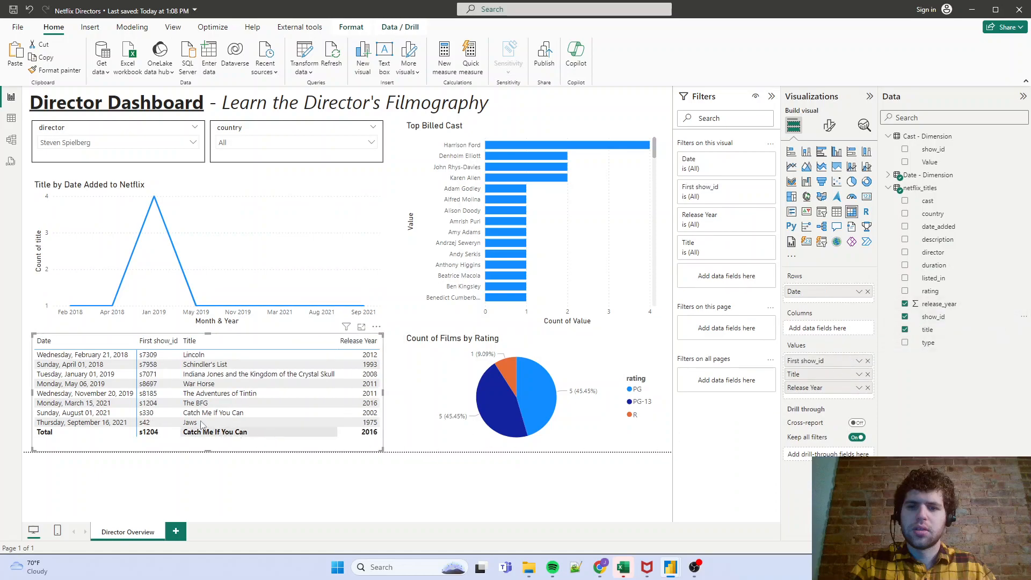
pyautogui.doubleClick(810, 360)
pyautogui.write('ID')
pyautogui.press('Return')
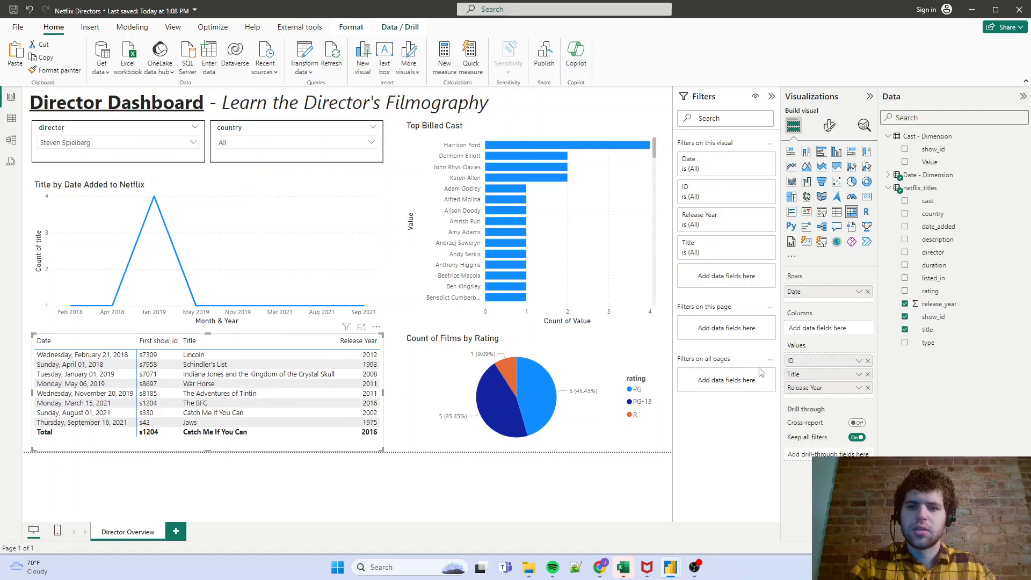
pyautogui.click(114, 344)
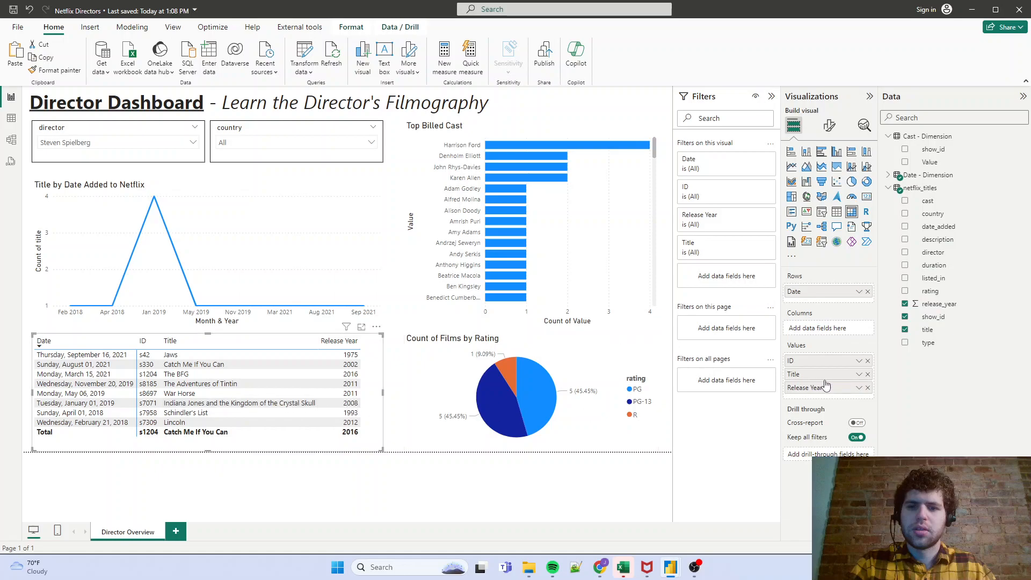
# - Try Sum as the matrix's Release Year aggregation and switch it back to Maximum
pyautogui.click(858, 388)
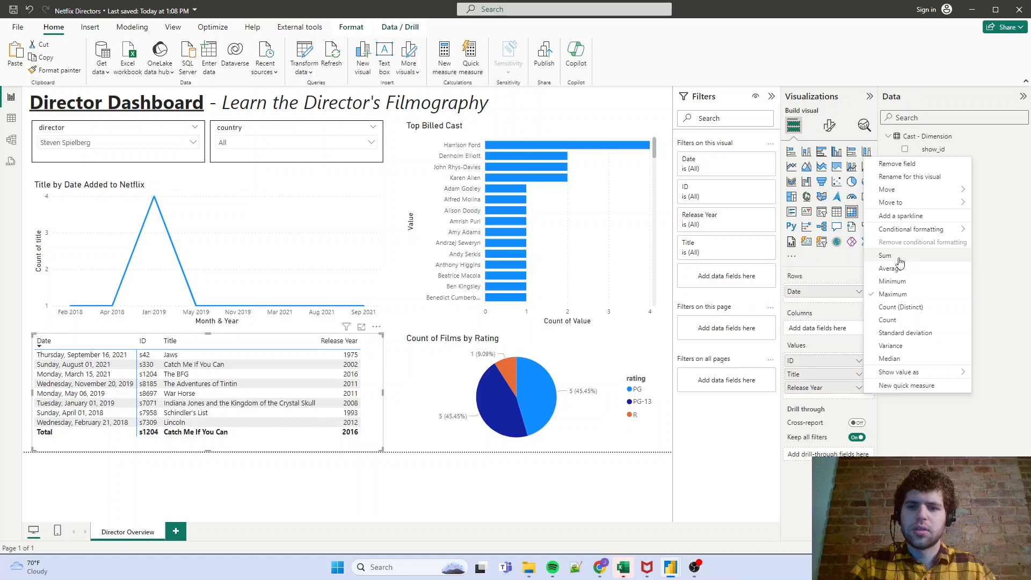
pyautogui.click(891, 256)
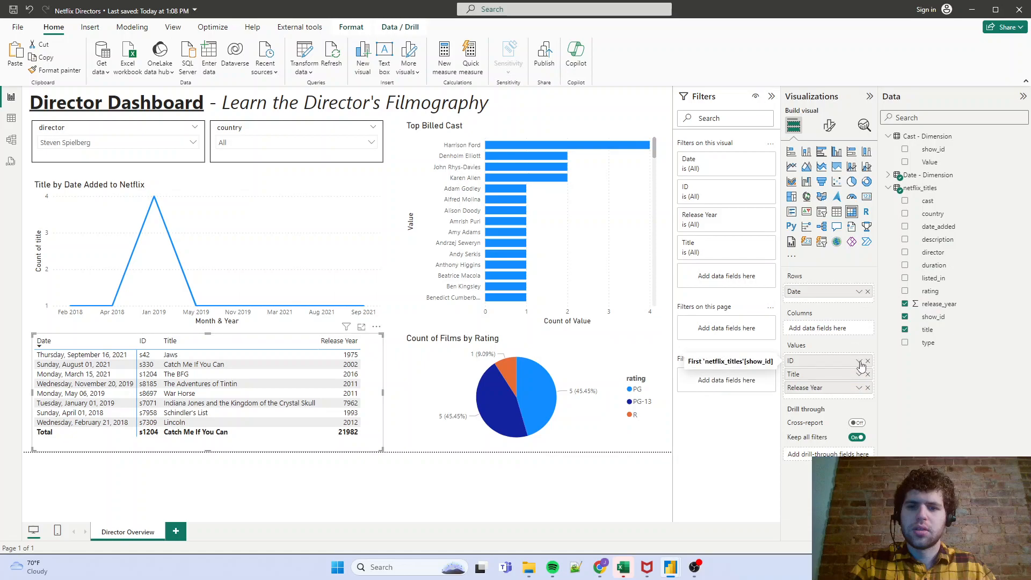
pyautogui.click(859, 387)
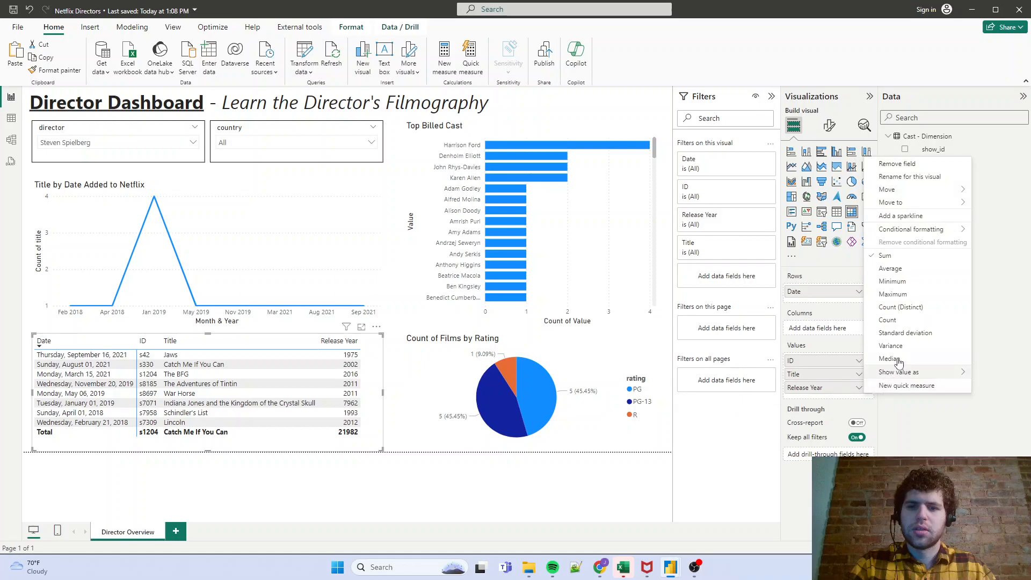
pyautogui.click(892, 294)
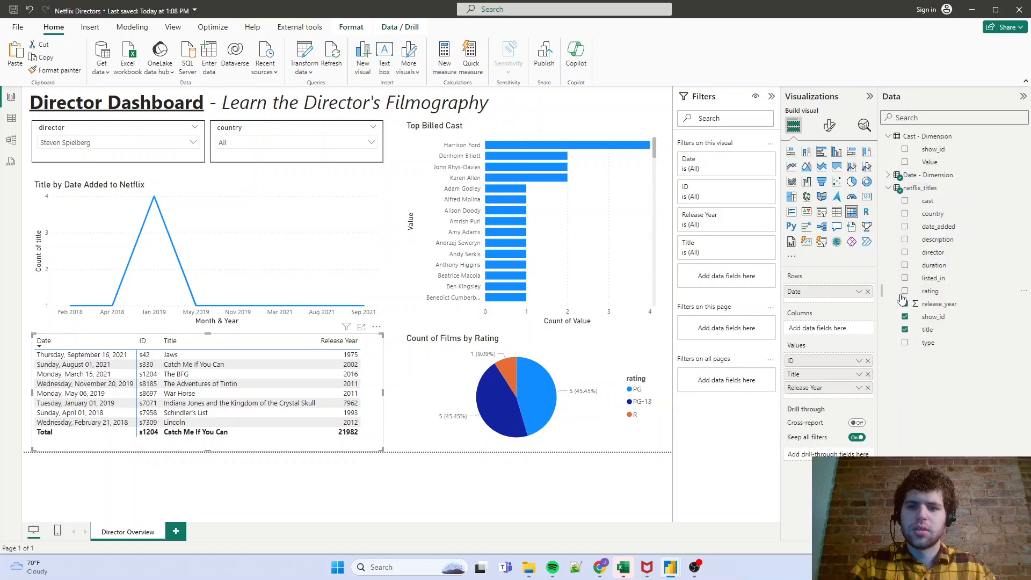
# - Set the matrix's Release Year aggregation to Minimum and move ID from the values to the rows beneath Date
pyautogui.click(858, 387)
pyautogui.click(884, 285)
pyautogui.moveTo(832, 366); pyautogui.dragTo(827, 306)
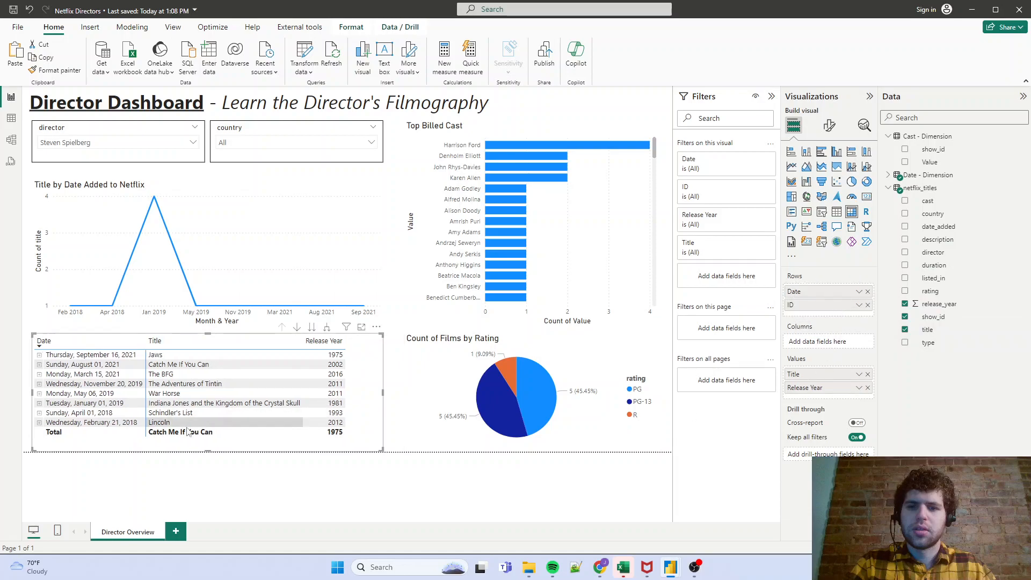
# - Expand the matrix's January 01, 2019 row to examine its individual titles, and collapse it again
pyautogui.click(39, 404)
pyautogui.scroll(-1, 151, 412)
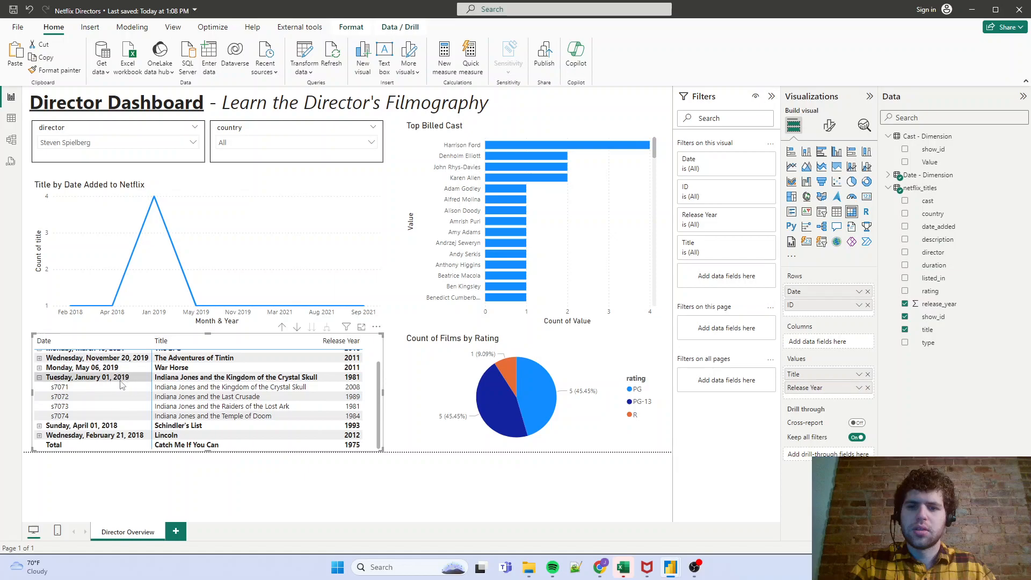
pyautogui.click(39, 378)
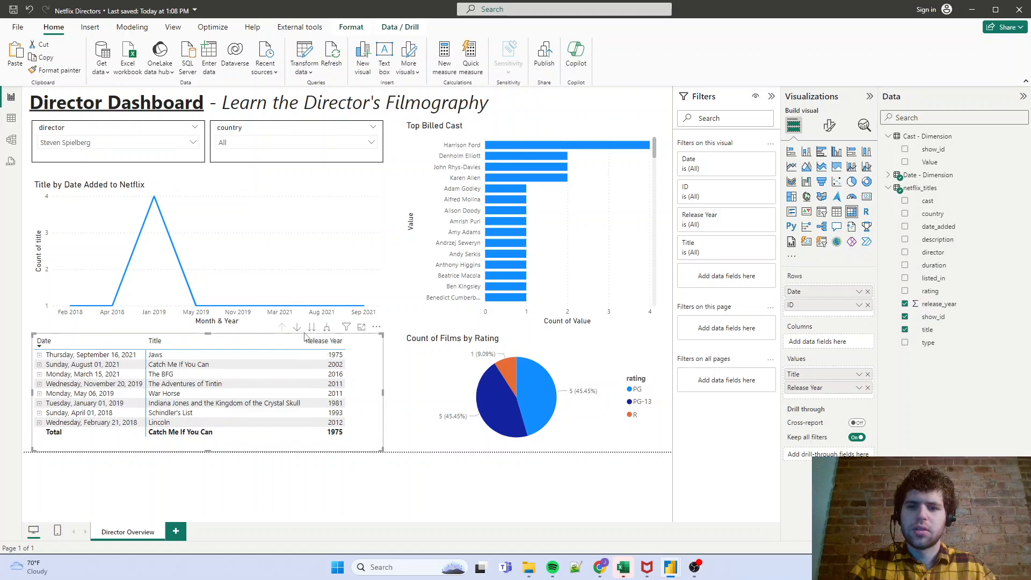
pyautogui.moveTo(157, 202)
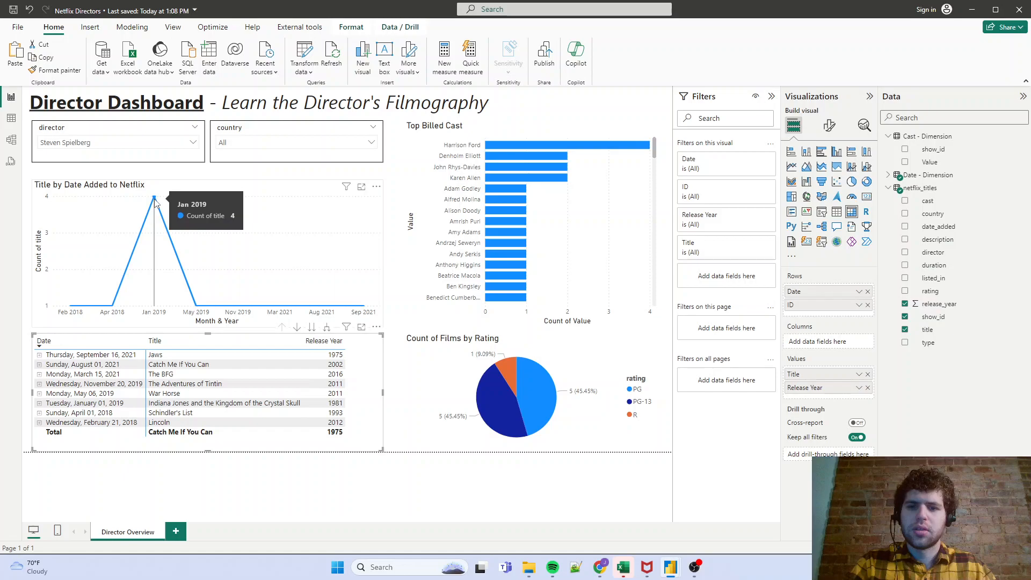
# - Filter the report by the line chart's Jan 2019 point and expand the matrix's January 01, 2019 row
pyautogui.click(155, 199)
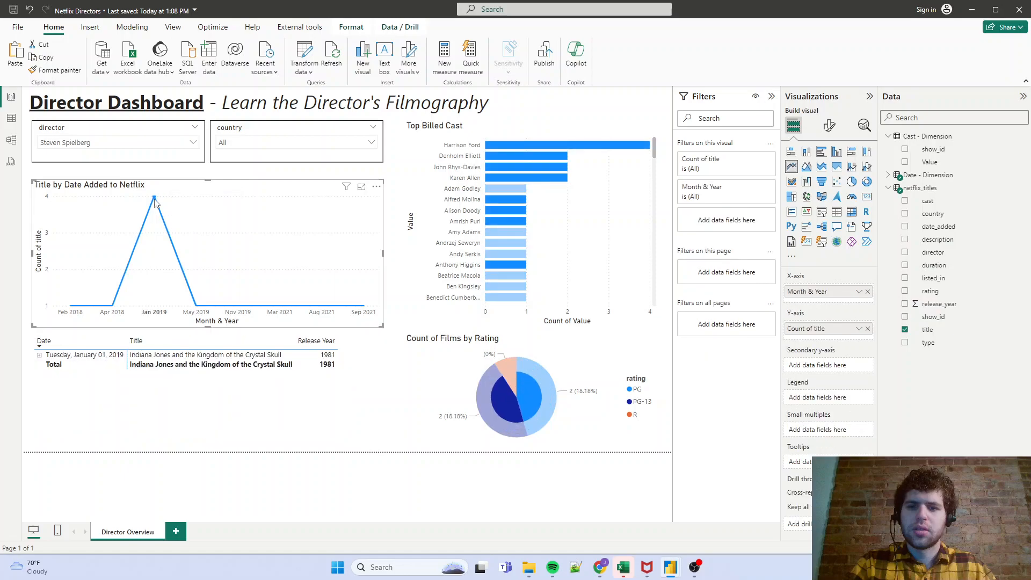
pyautogui.click(39, 355)
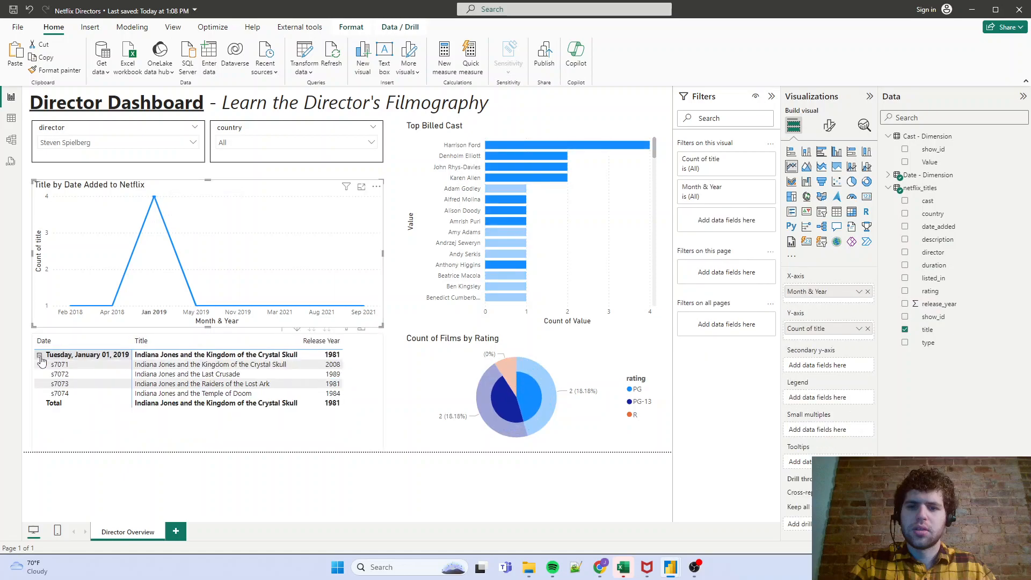
# - Cross-filter by the Harrison Ford bar to examine the matrix's titles, collapse the January 01, 2019 row, and clear the bar selection
pyautogui.click(514, 147)
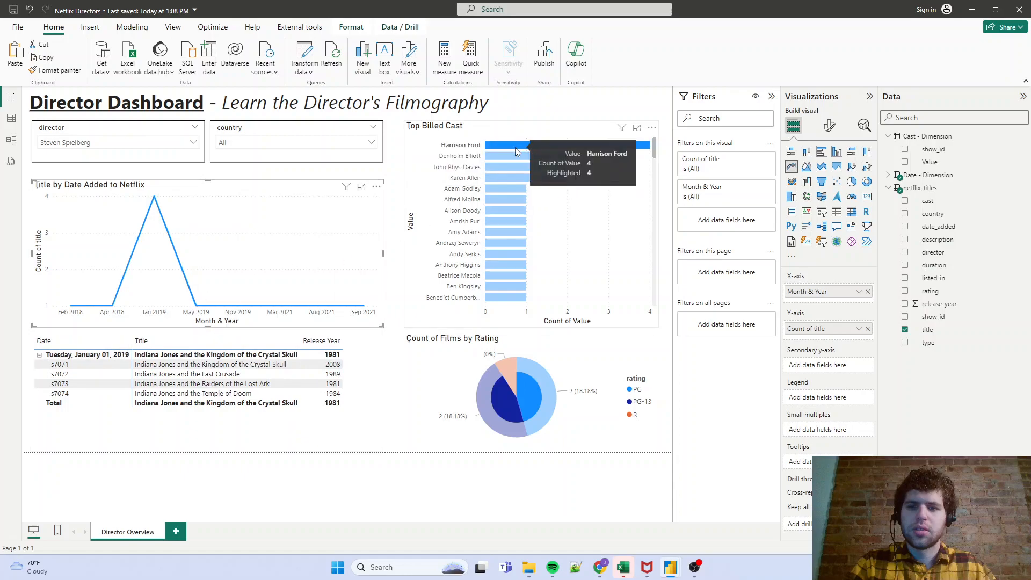
pyautogui.click(514, 147)
pyautogui.scroll(-1, 230, 426)
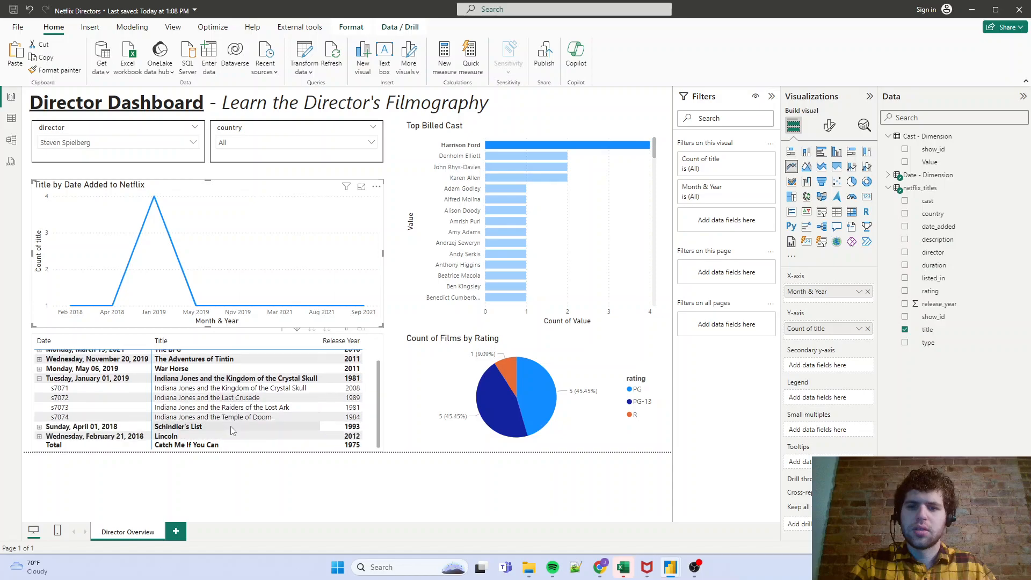
pyautogui.scroll(1, 231, 429)
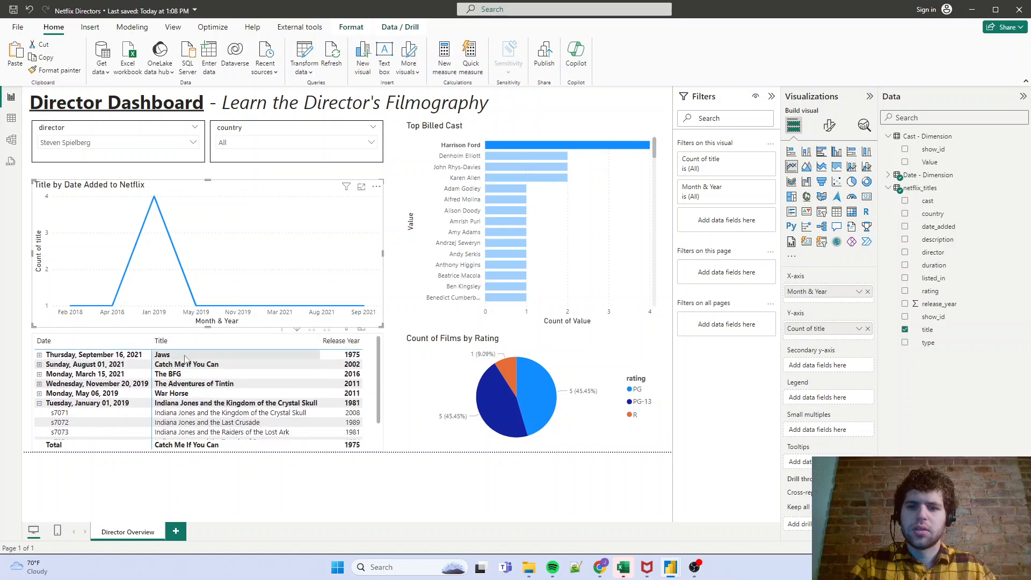
pyautogui.scroll(-1, 184, 376)
pyautogui.scroll(1, 184, 390)
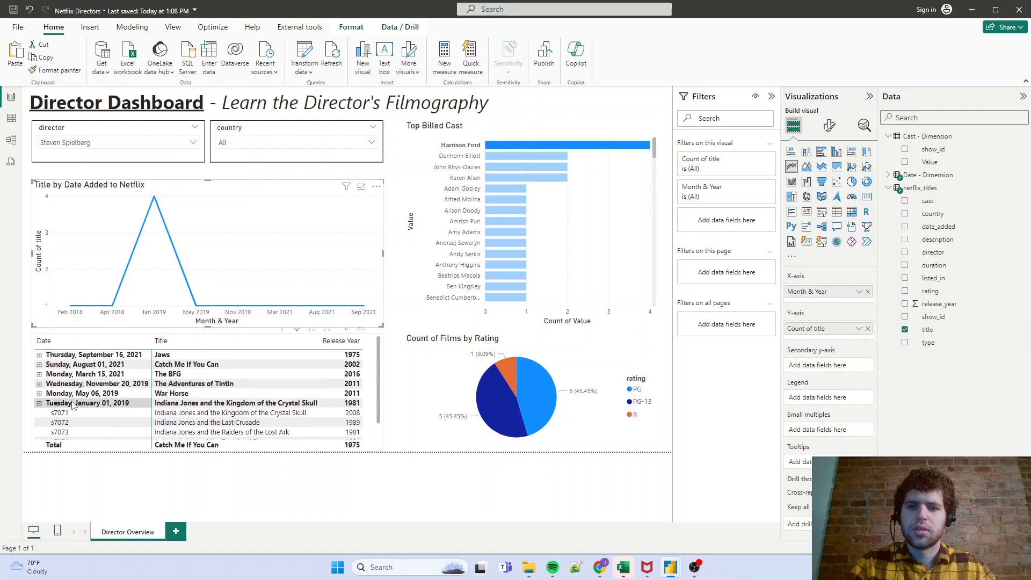
pyautogui.click(40, 404)
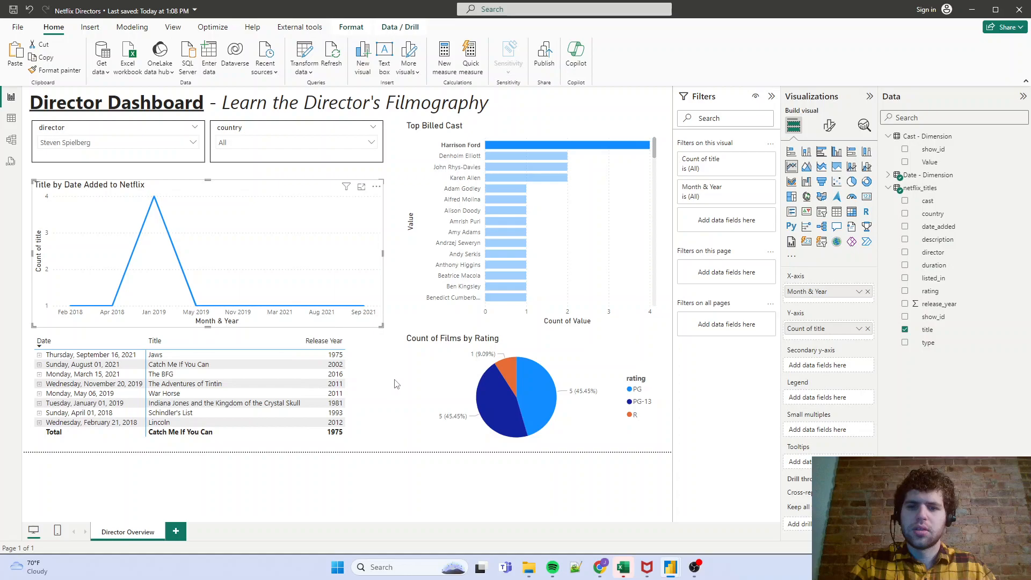
pyautogui.click(519, 144)
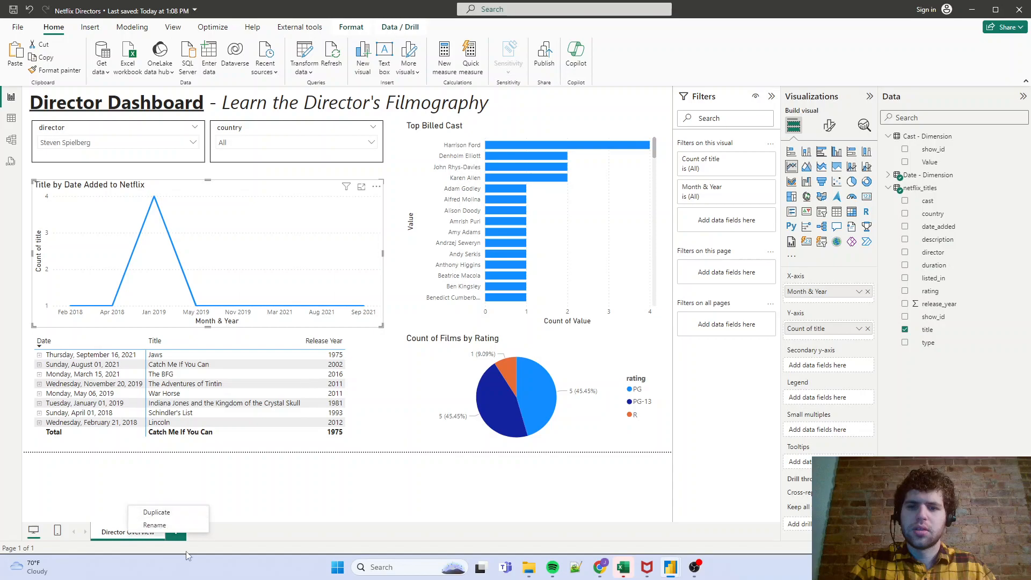
# - Add a new report page and name it "Tooltip - Director List"
pyautogui.click(177, 532)
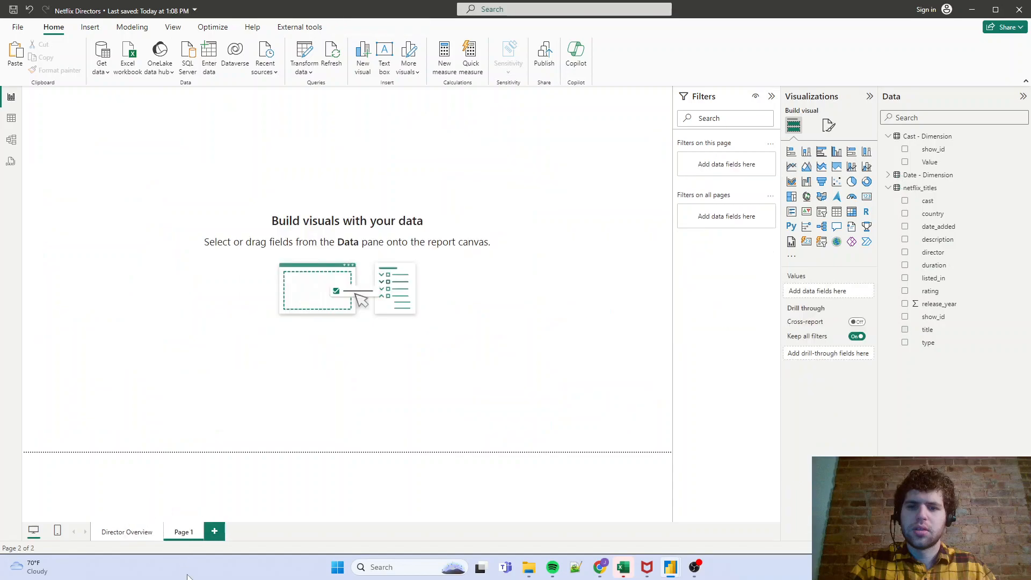
pyautogui.doubleClick(182, 531)
pyautogui.write('Tooltip - Director List')
pyautogui.press('Return')
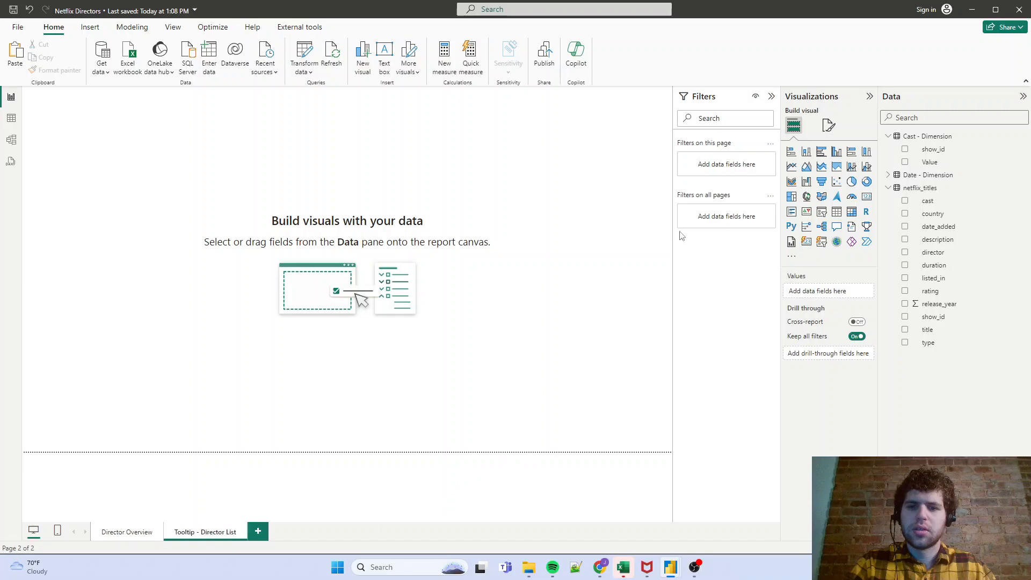
# - Set the Tooltip - Director List page's canvas type to Tooltip
pyautogui.click(829, 126)
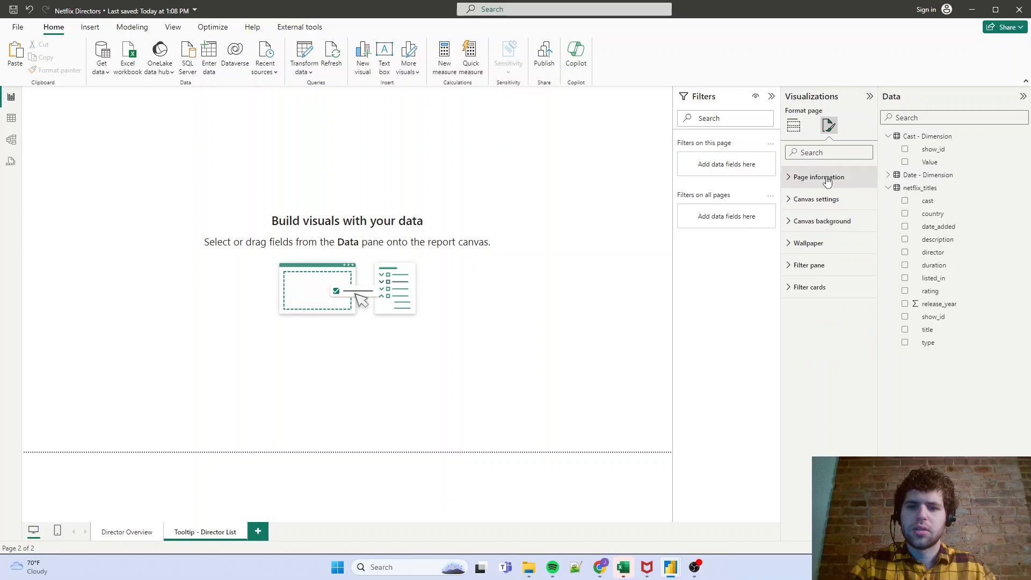
pyautogui.click(816, 199)
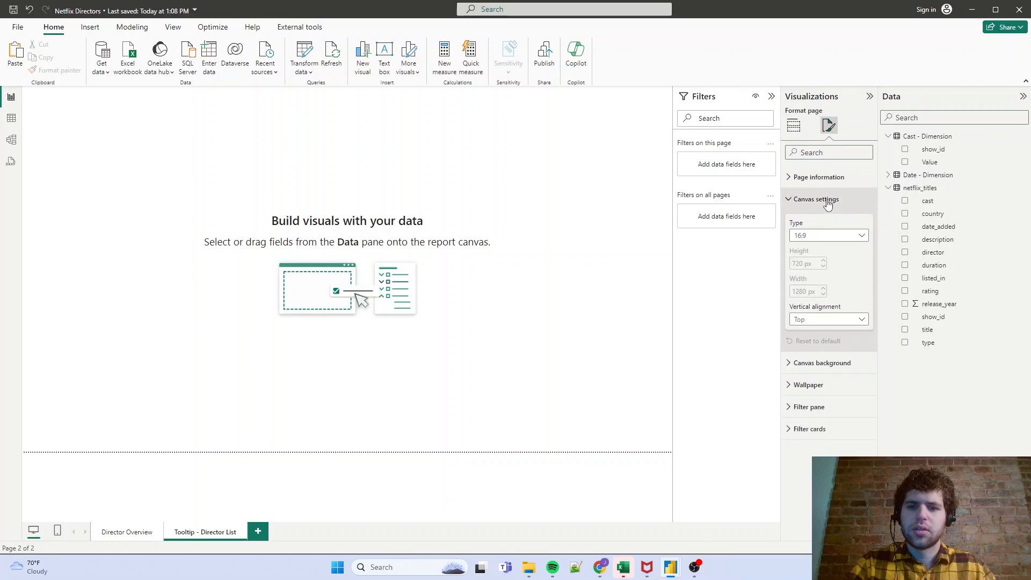
pyautogui.click(830, 236)
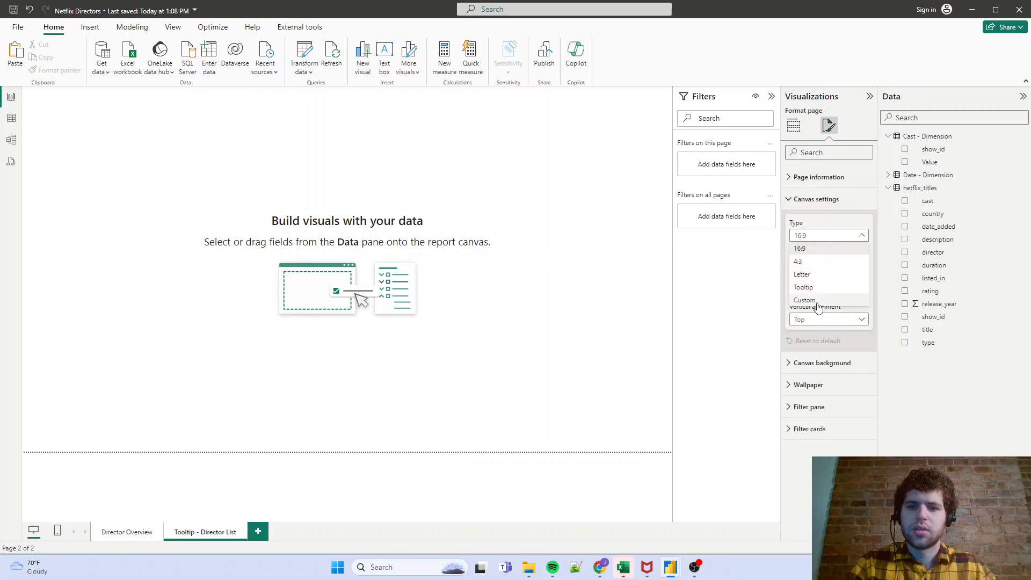
pyautogui.click(809, 286)
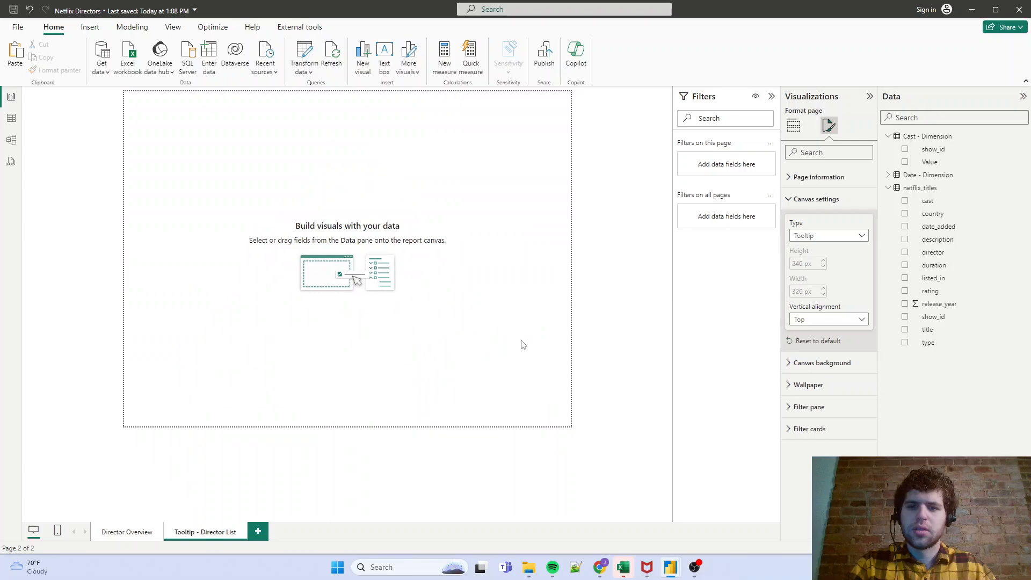
# - Add a matrix visual to the tooltip page and enlarge it to reach the canvas's lower-right corner
pyautogui.click(793, 125)
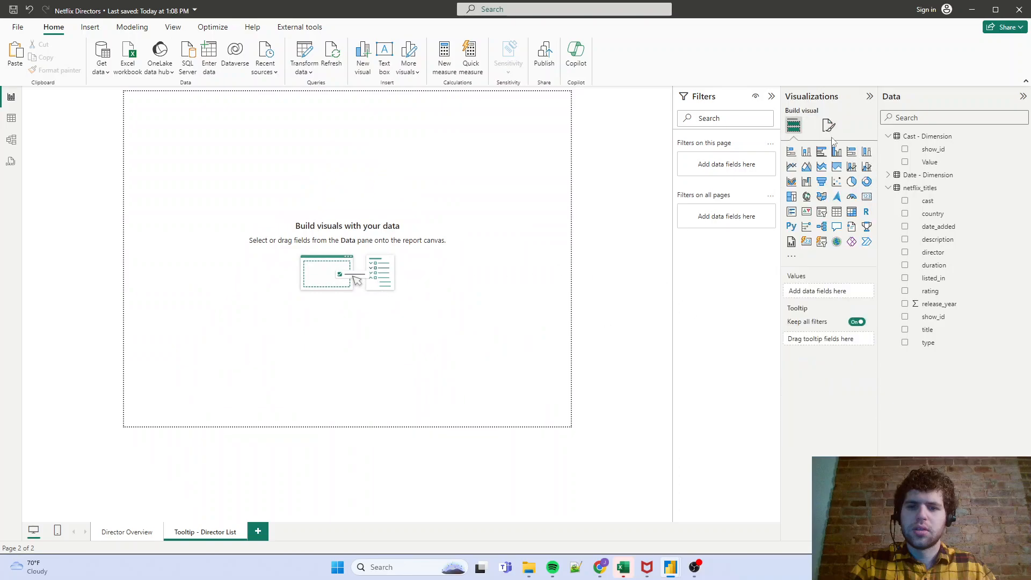
pyautogui.click(851, 212)
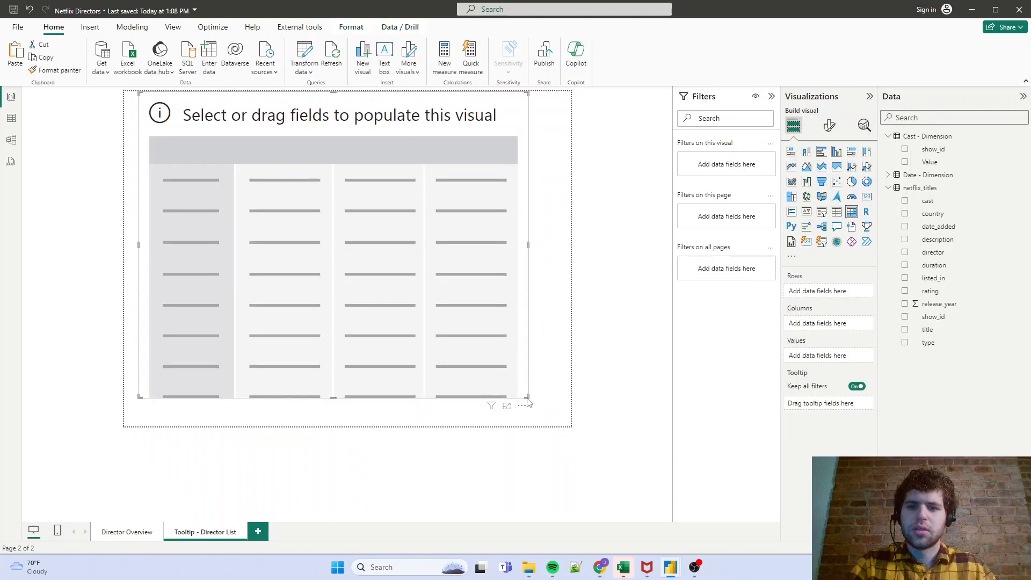
pyautogui.moveTo(529, 397); pyautogui.dragTo(570, 427)
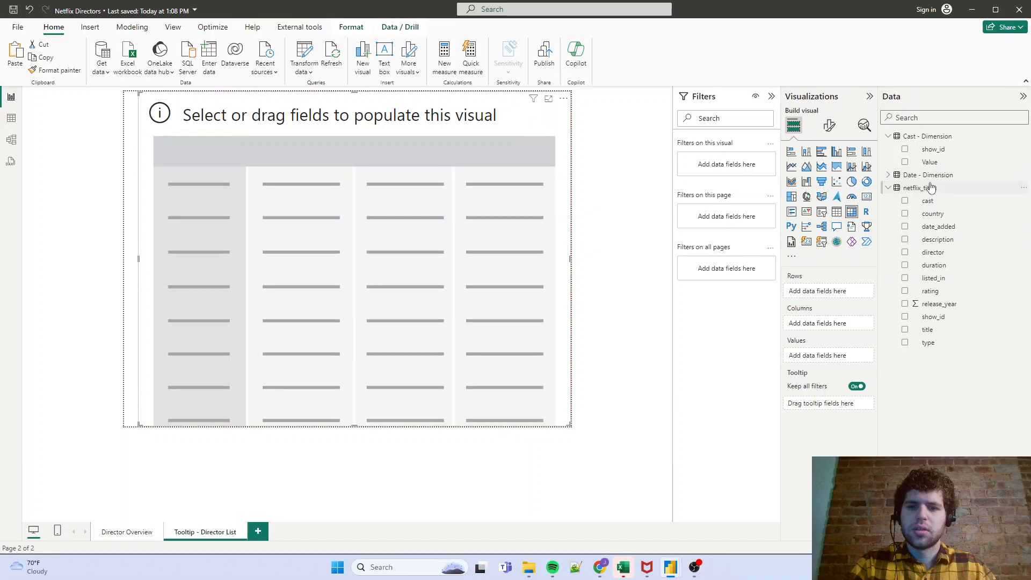
# - Add release_year to the matrix's values and convert the visual to a table
pyautogui.moveTo(935, 305); pyautogui.dragTo(829, 358)
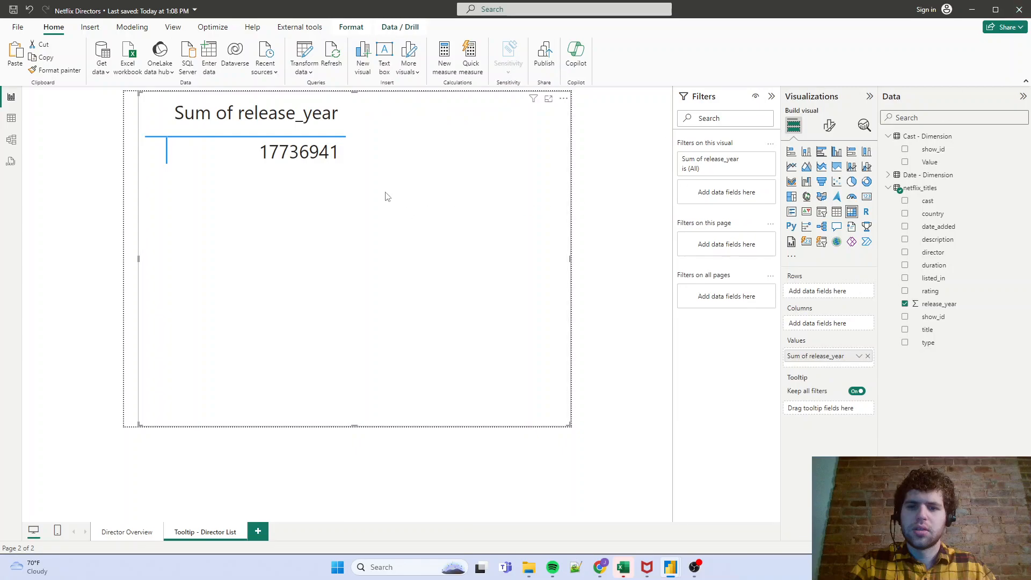
pyautogui.click(839, 215)
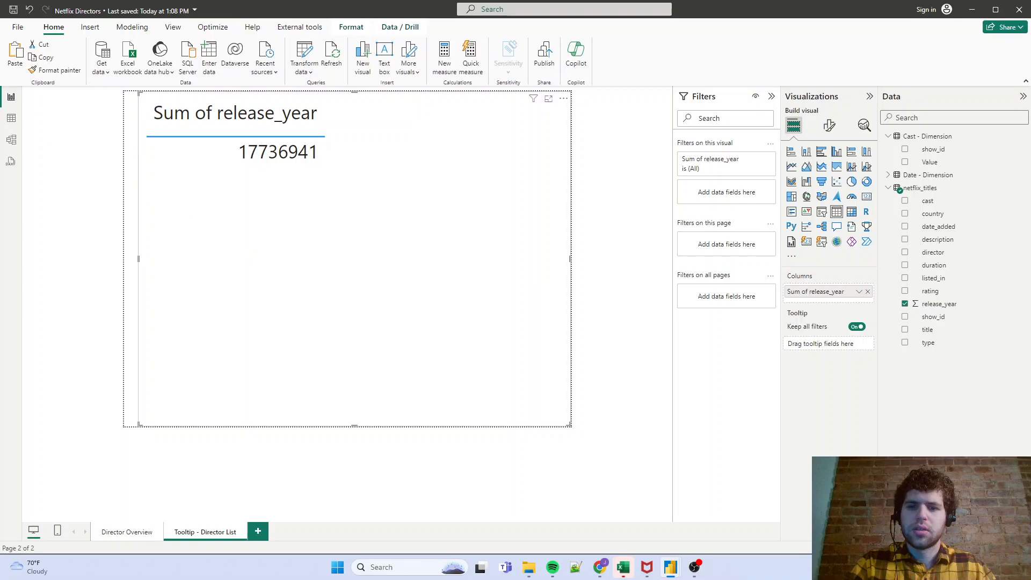
pyautogui.rightClick(920, 188)
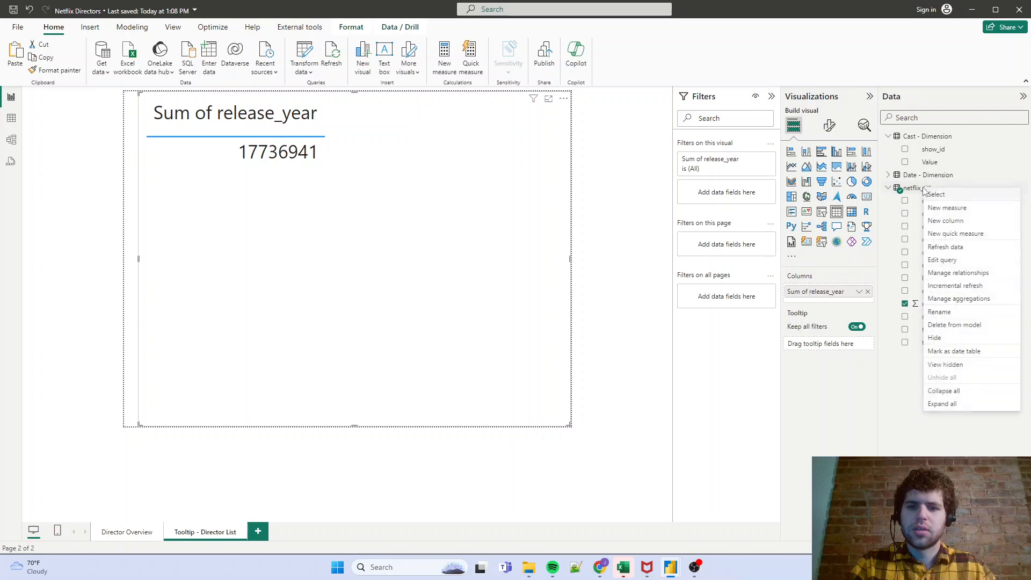
pyautogui.press('Escape')
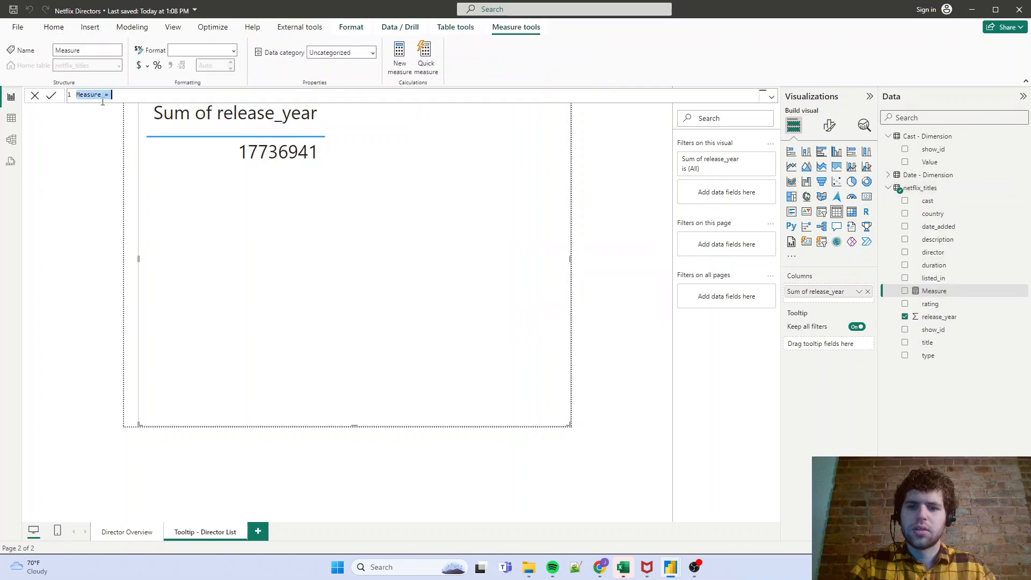
pyautogui.click(922, 189)
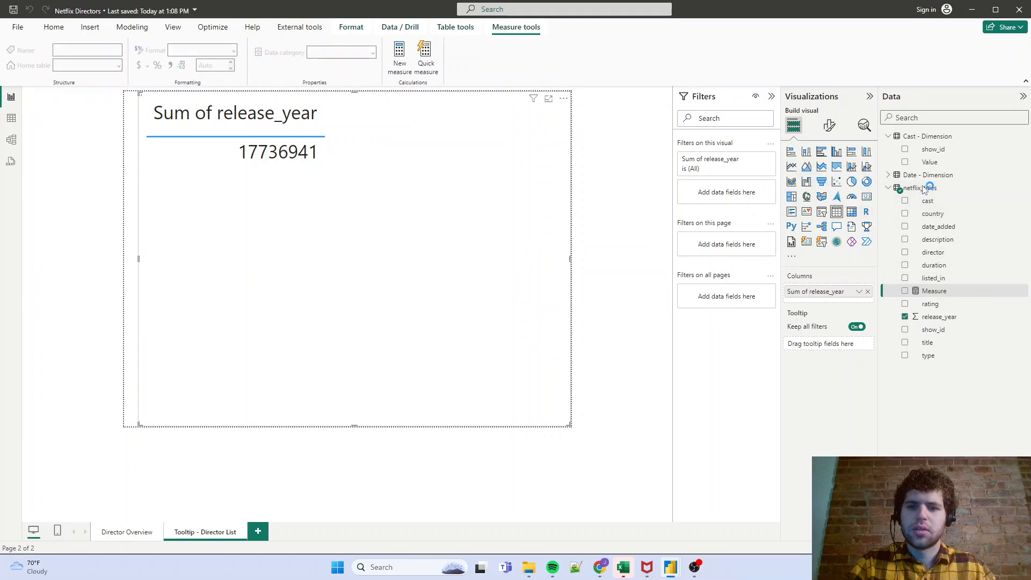
# - Create a new measure in the netflix_titles table and name it "Title Cross Filter"
pyautogui.rightClick(920, 190)
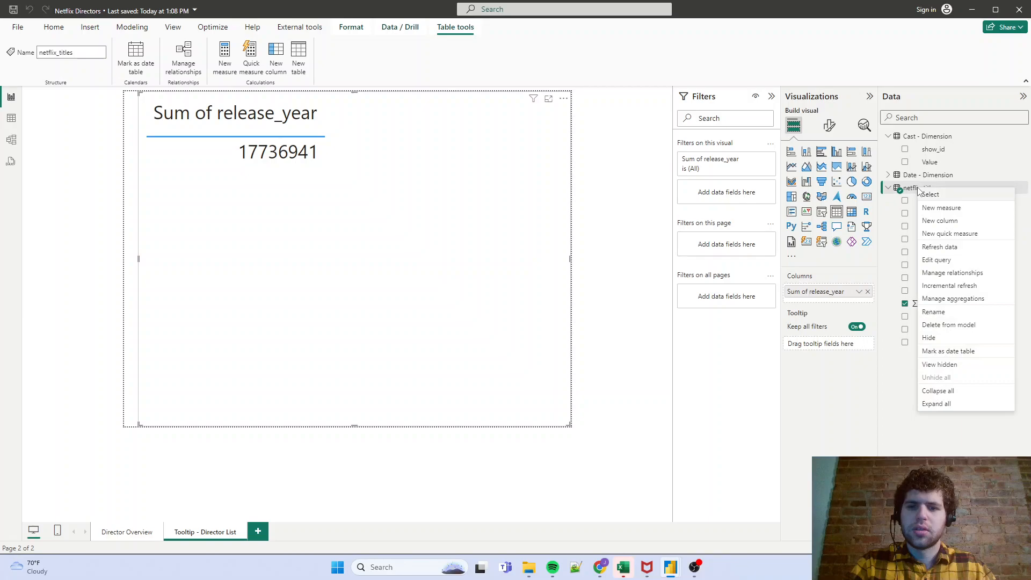
pyautogui.click(939, 208)
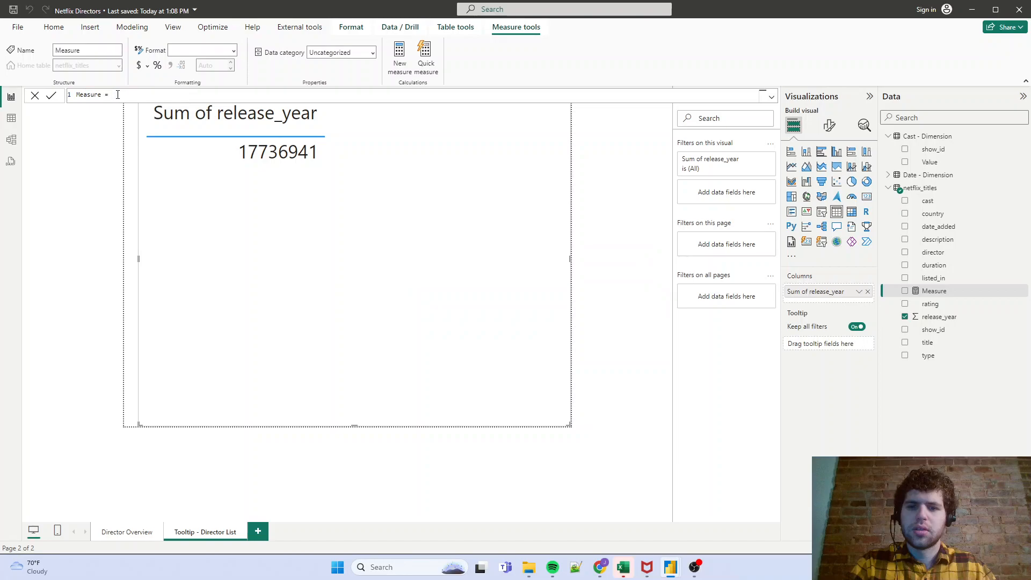
pyautogui.doubleClick(92, 95)
pyautogui.write('Title Cross Filter =')
# - Start the measure's formula with CALCULATE, using MAX(netflix_titles[title]) as its expression on a separate line
pyautogui.hotkey('shift', 'Return')
pyautogui.write('CALCUL')
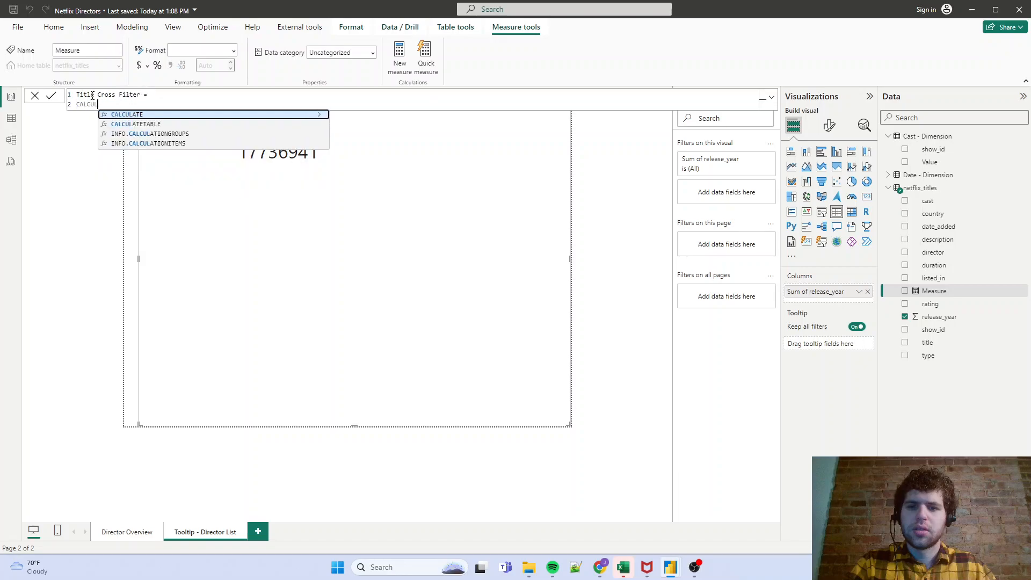
pyautogui.write('ATE(')
pyautogui.hotkey('shift', 'Return')
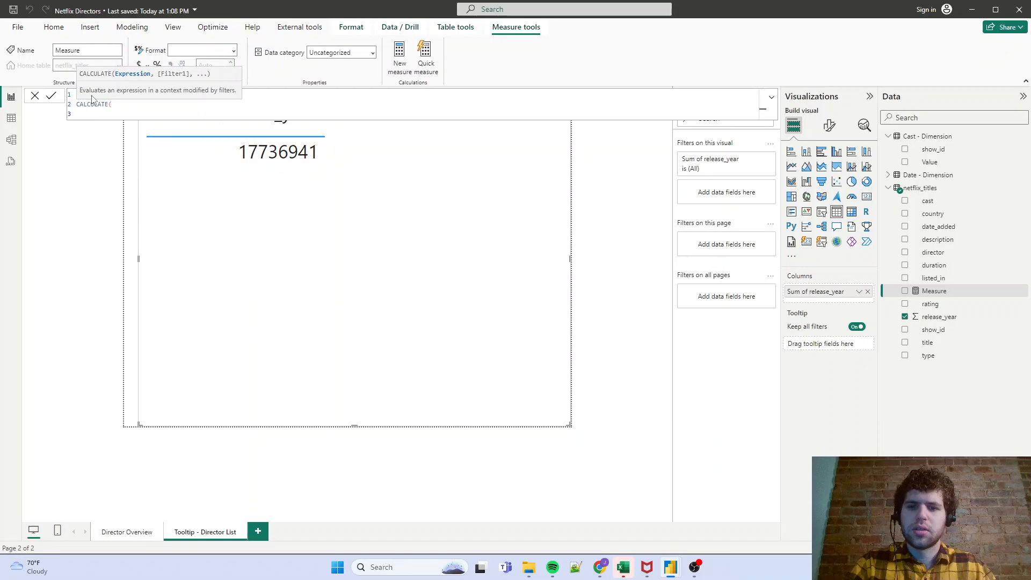
pyautogui.write('MAX(')
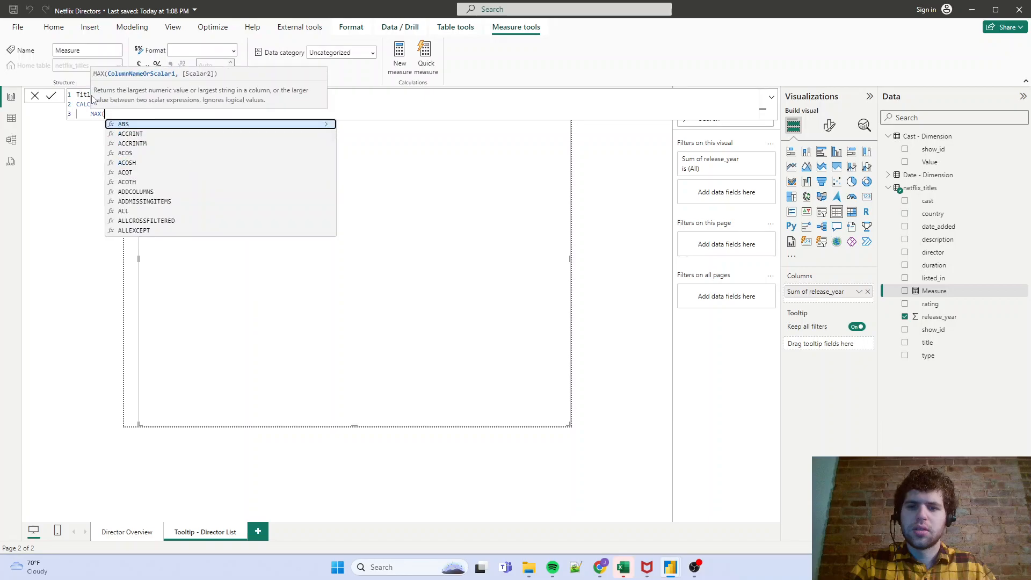
pyautogui.write('title')
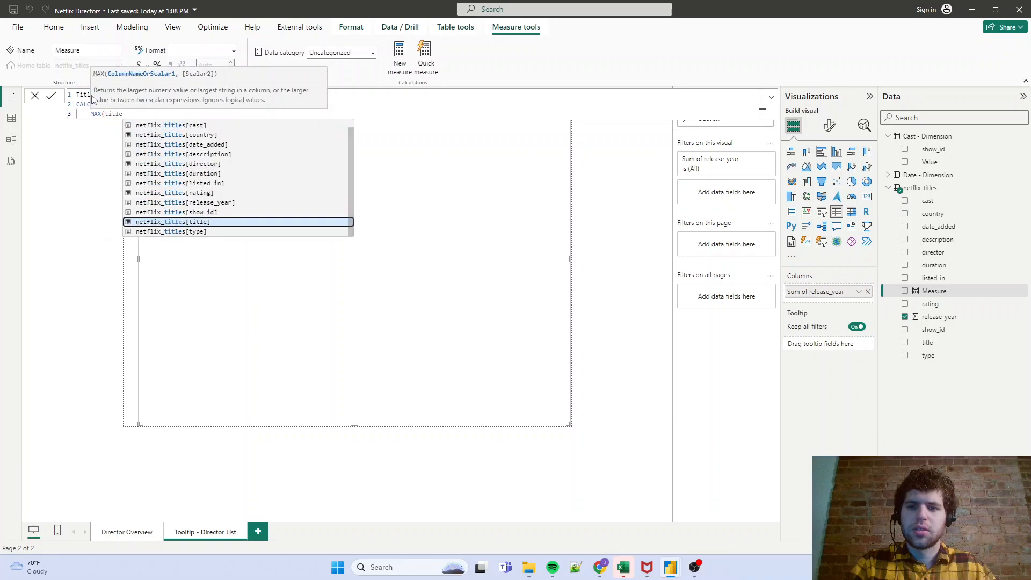
pyautogui.press('Tab')
pyautogui.write('),')
pyautogui.hotkey('shift', 'Return')
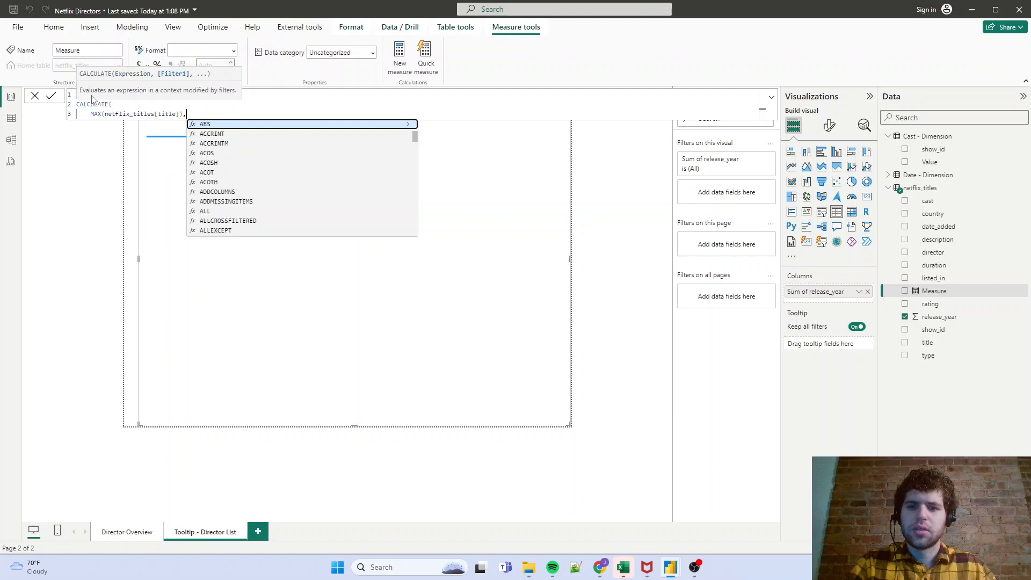
# - Add a CROSSFILTER function to the CALCULATE formula, using 'Cast - Dimension'[show_id] as both its left and right columns
pyautogui.write('CROSSFILTER')
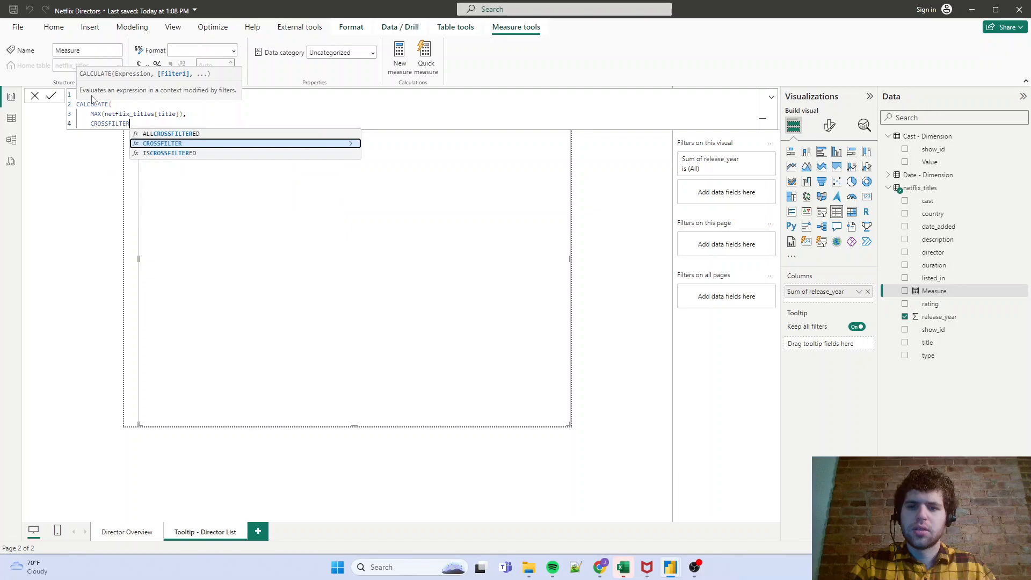
pyautogui.write('(')
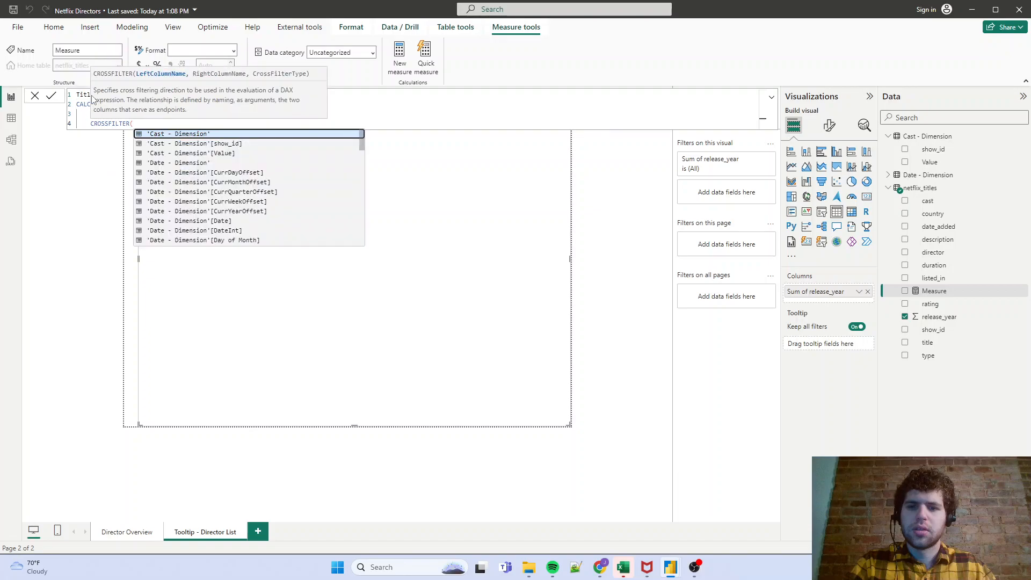
pyautogui.write('show')
pyautogui.press('Tab')
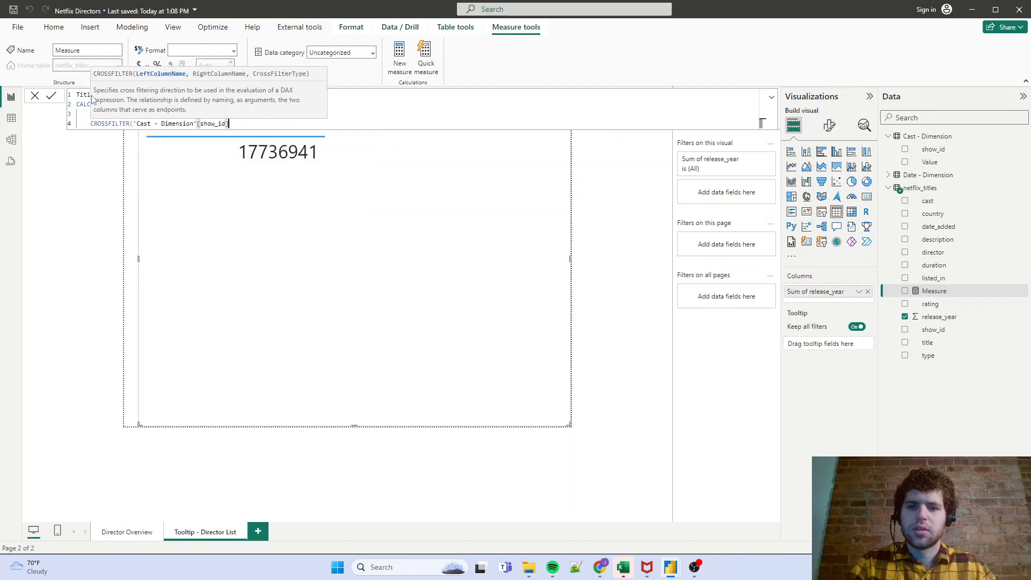
pyautogui.write(',')
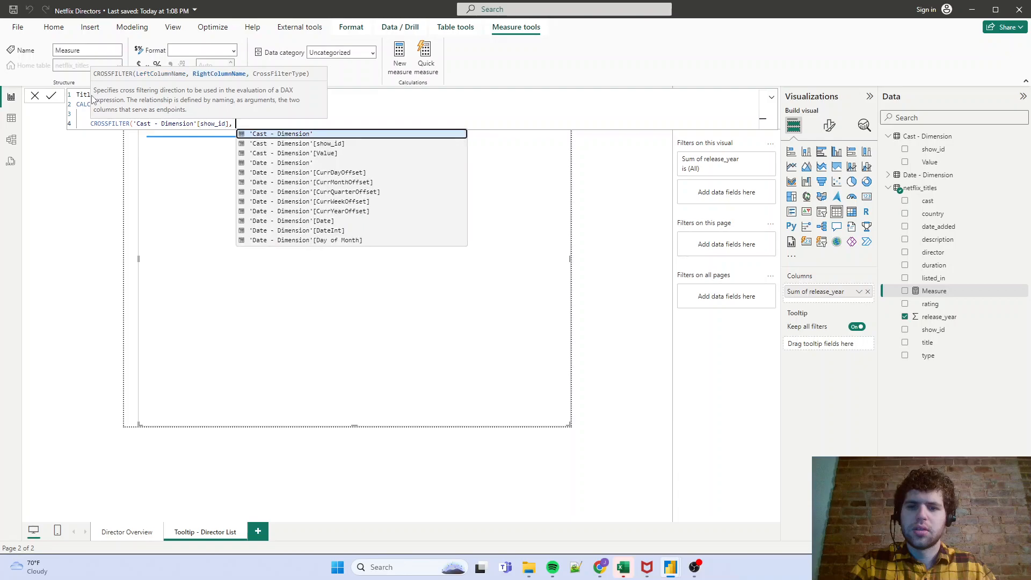
pyautogui.write(' show')
pyautogui.press('Tab')
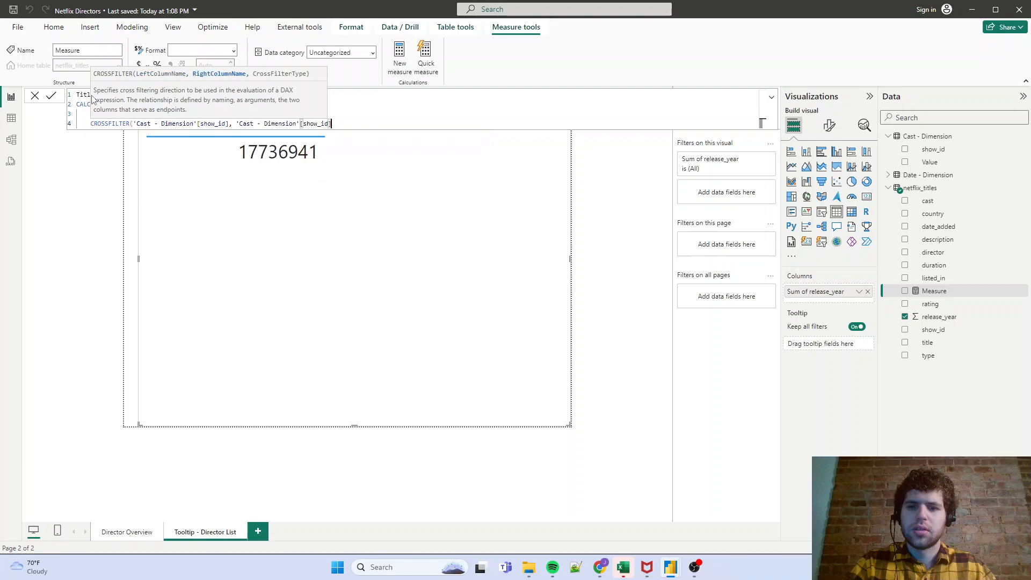
# - Set the CROSSFILTER type to BOTH, close the CROSSFILTER and CALCULATE parentheses, and commit the measure
pyautogui.write(',')
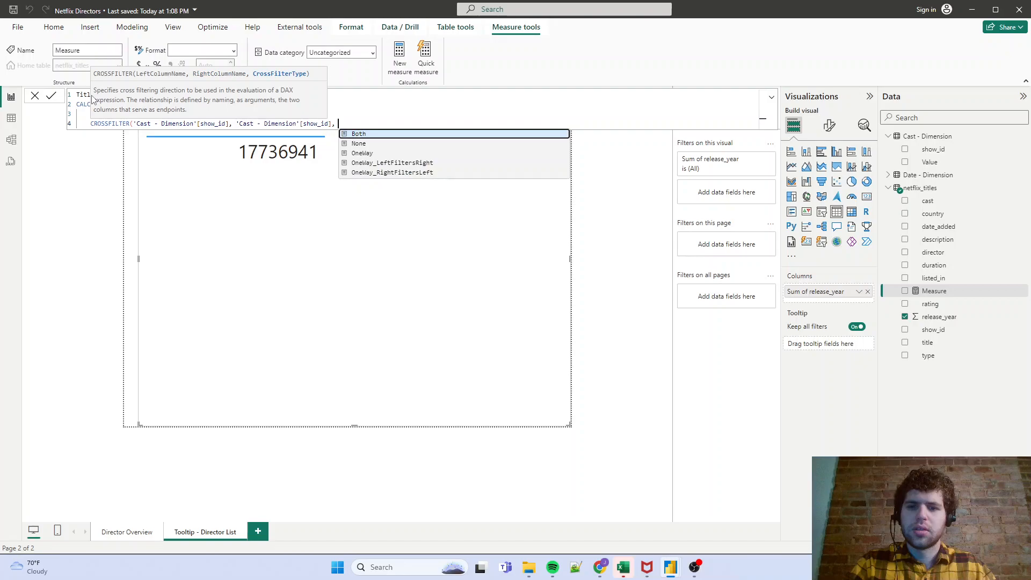
pyautogui.press('Tab')
pyautogui.write(')')
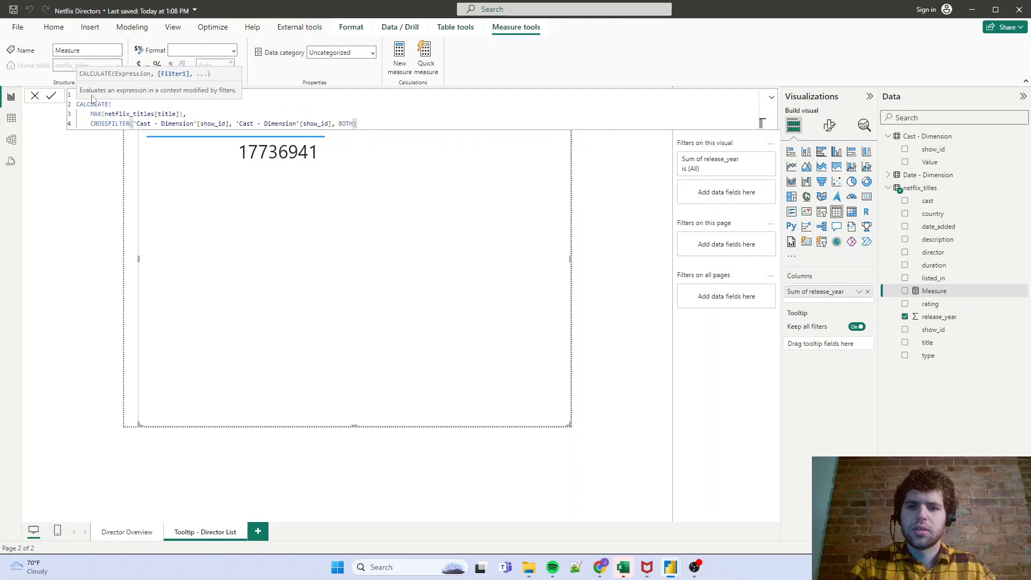
pyautogui.press('Return')
pyautogui.write(')')
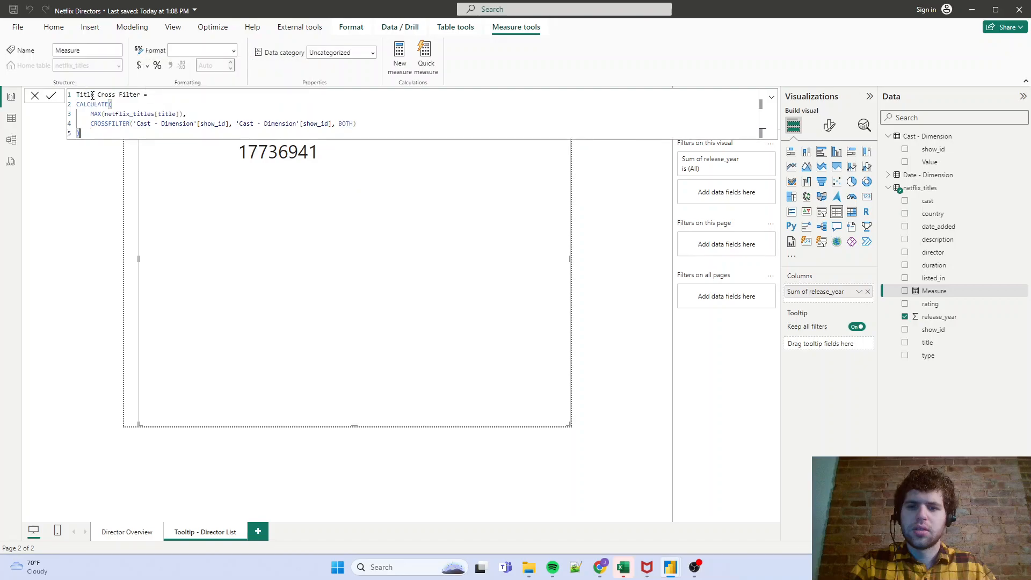
pyautogui.press('Return')
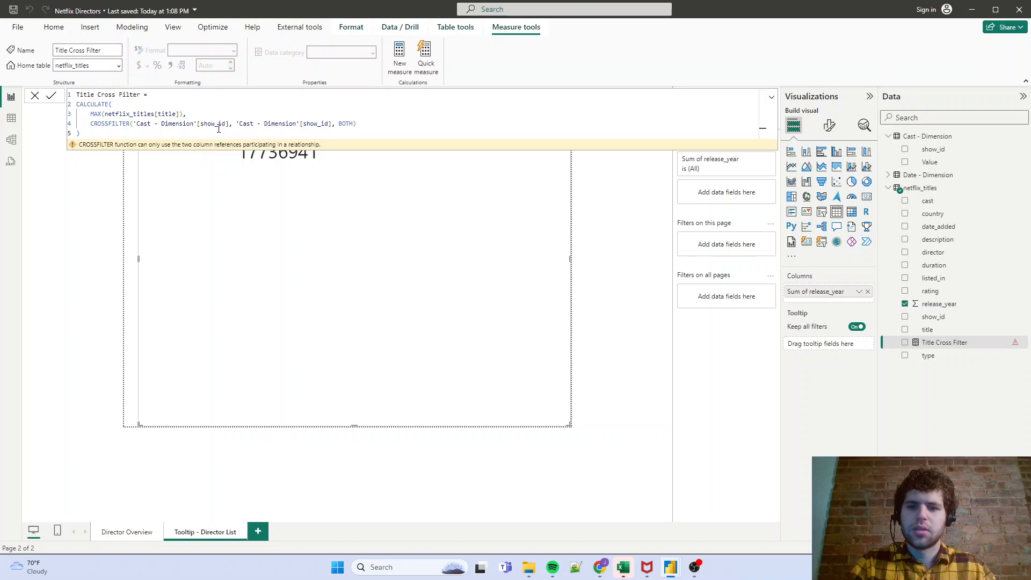
# - Leave the formula and check in the data model which columns relate netflix_titles to Cast - Dimension
pyautogui.moveTo(174, 147)
pyautogui.click(34, 95)
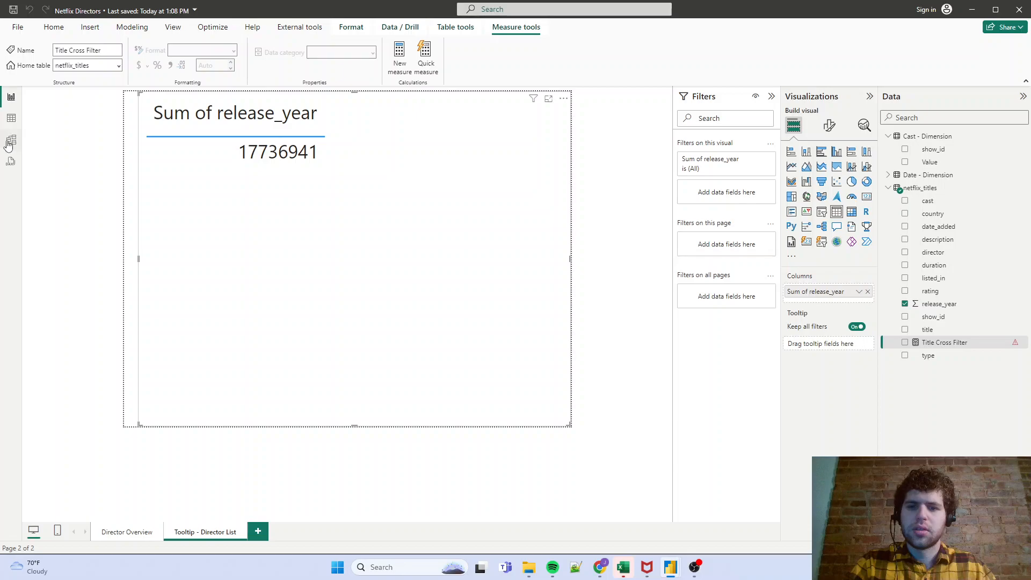
pyautogui.click(10, 142)
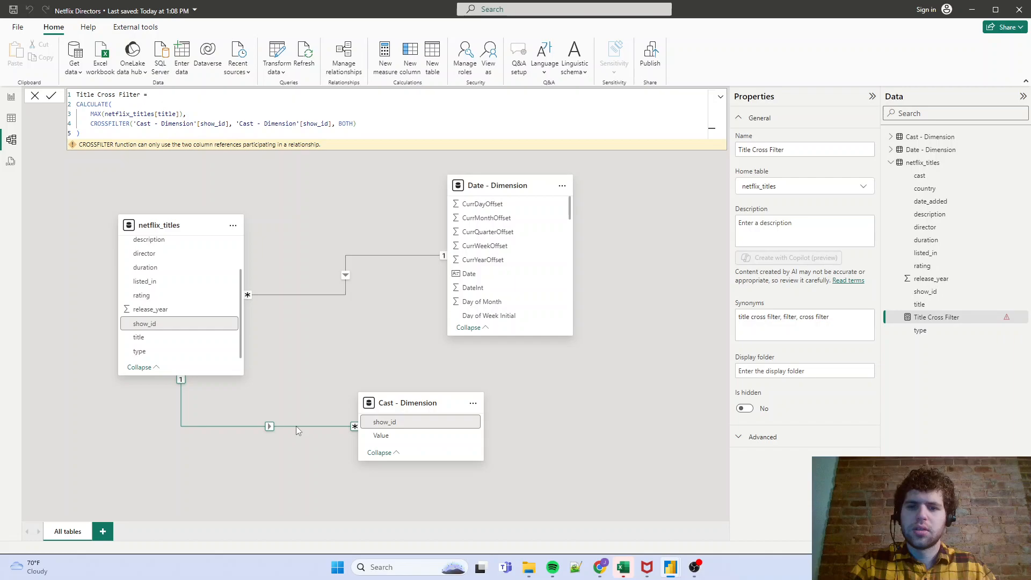
# - Replace the second CROSSFILTER column in the Title Cross Filter measure with netflix_titles[show_id] and commit the formula
pyautogui.click(944, 305)
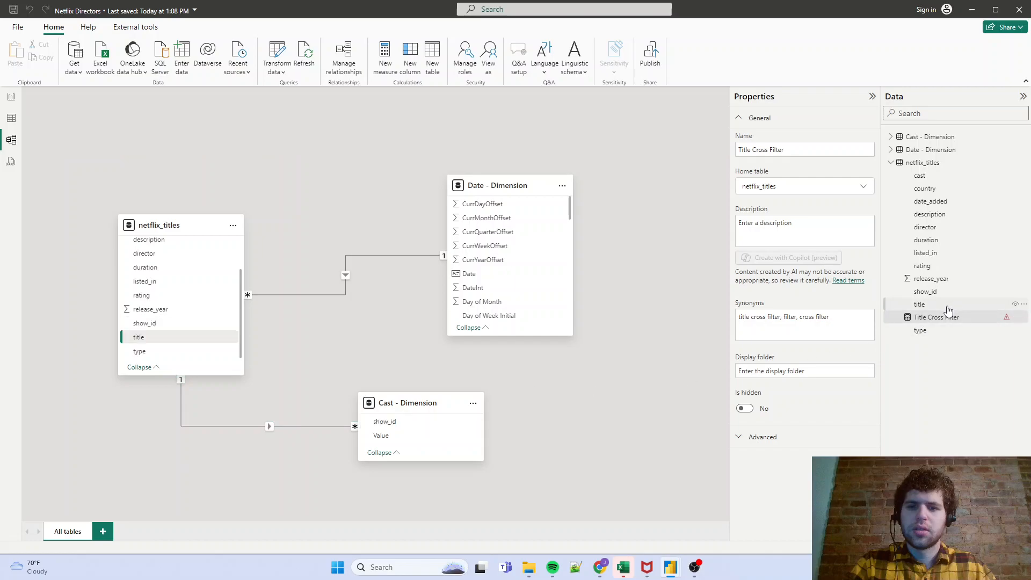
pyautogui.click(937, 318)
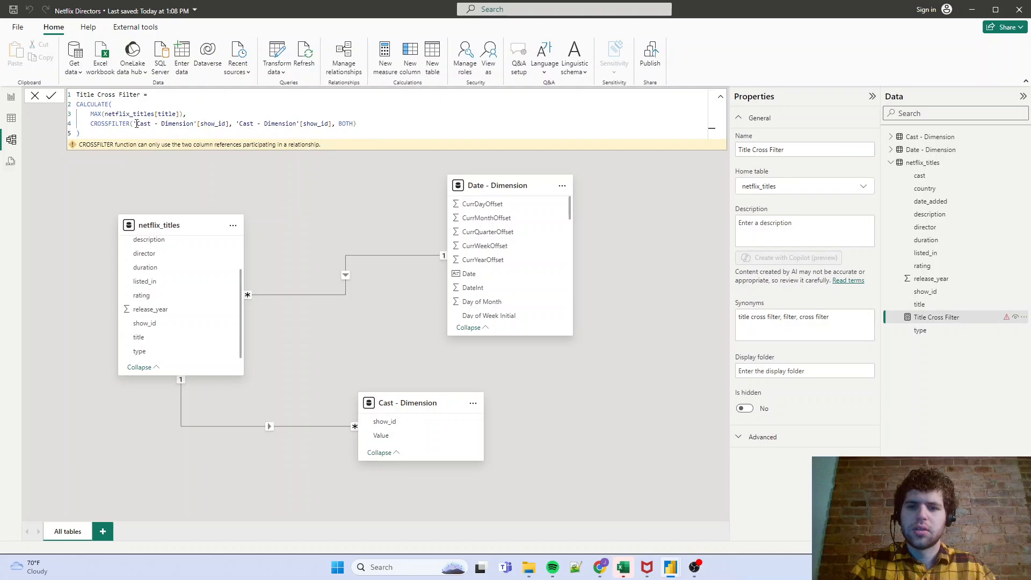
pyautogui.moveTo(134, 123); pyautogui.dragTo(333, 123)
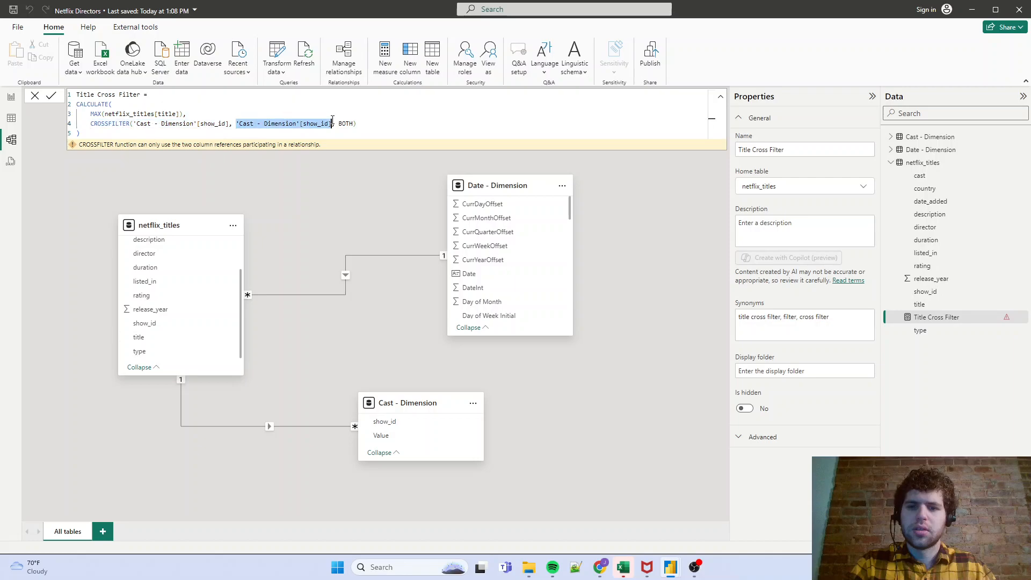
pyautogui.write('netfli')
pyautogui.press('Down')
pyautogui.press('Down')
pyautogui.press('Down')
pyautogui.press('Down')
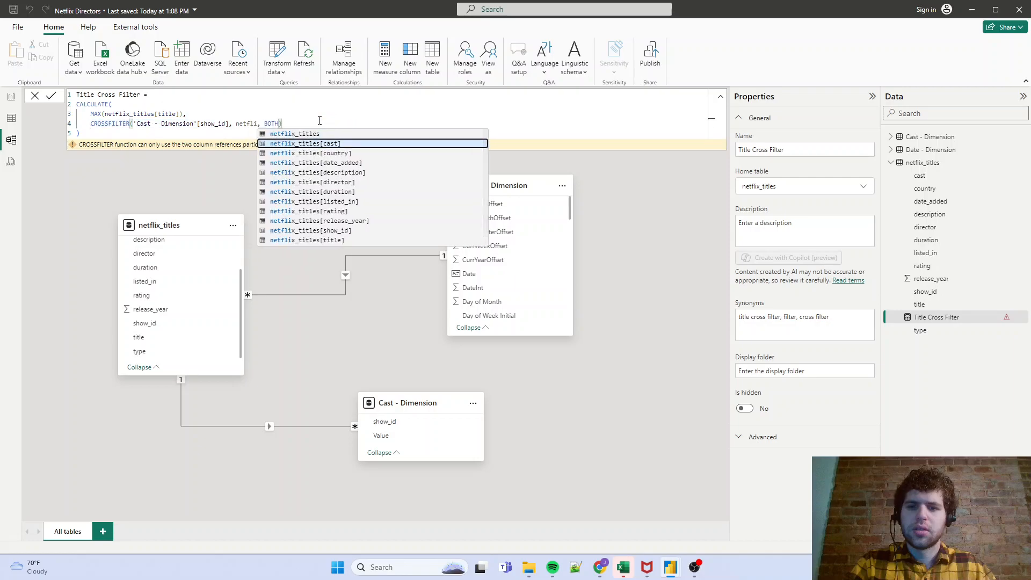
pyautogui.press('Down')
pyautogui.press('Down')
pyautogui.press('Down')
pyautogui.press('Down')
pyautogui.press('Down')
pyautogui.press('Down')
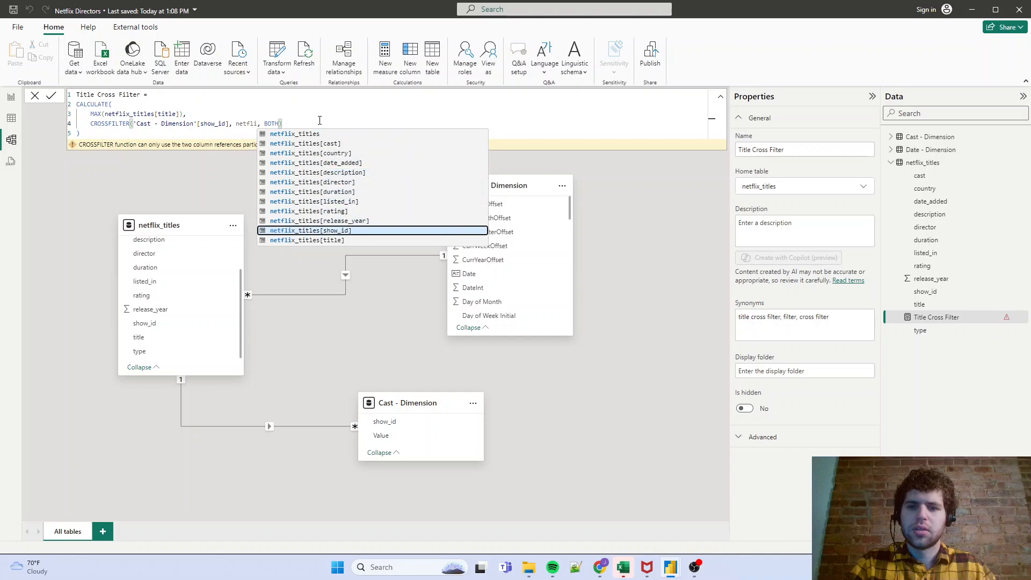
pyautogui.press('Tab')
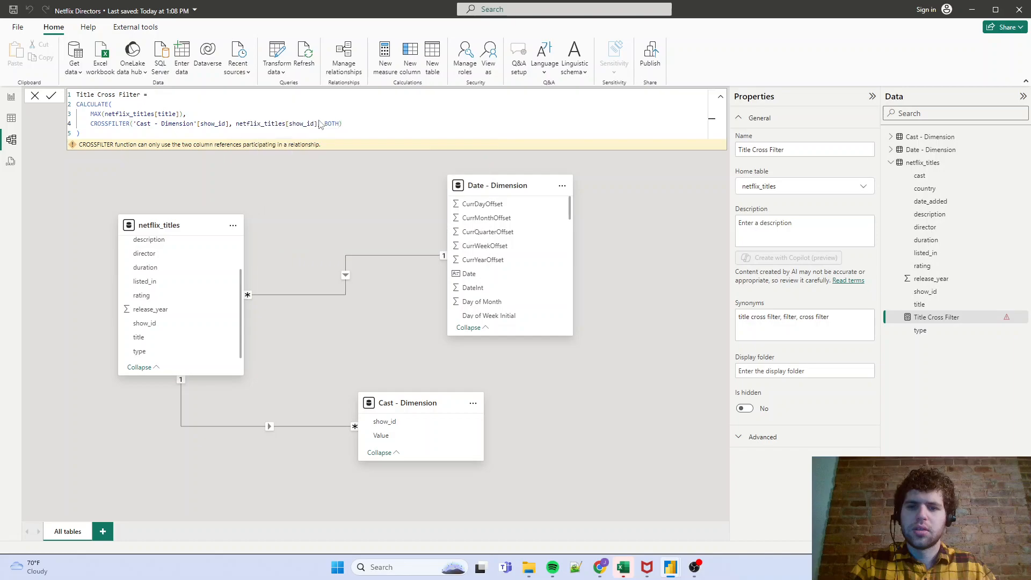
pyautogui.press('Return')
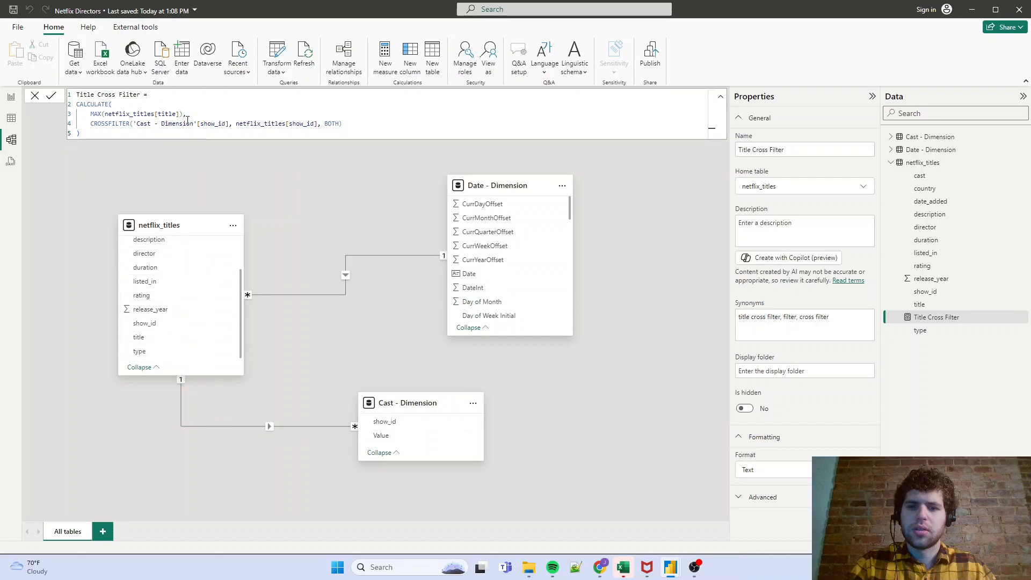
# - Add the Title Cross Filter measure as the first column of the report's tooltip table and rename it "Title"
pyautogui.click(12, 97)
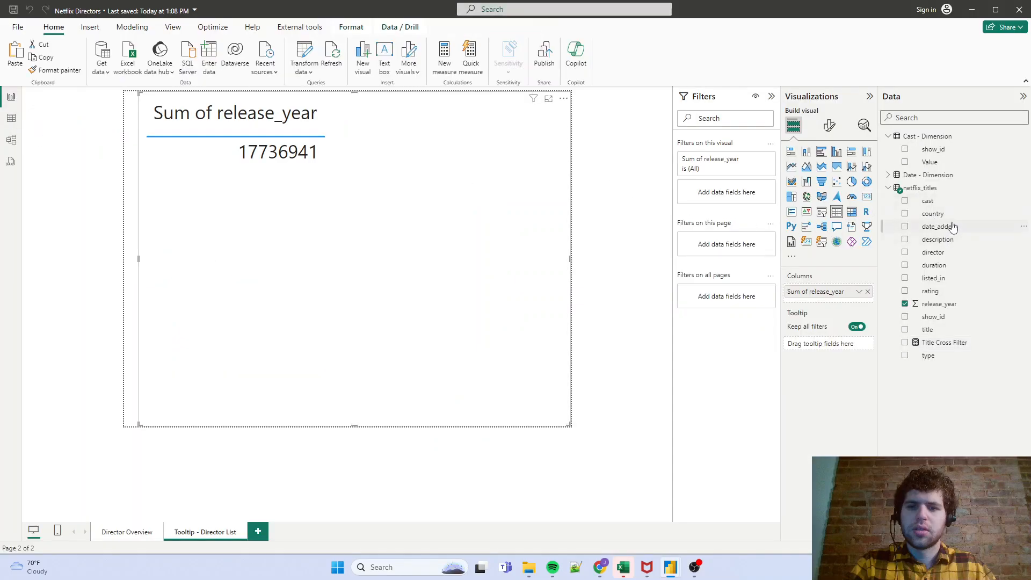
pyautogui.moveTo(950, 343); pyautogui.dragTo(842, 290)
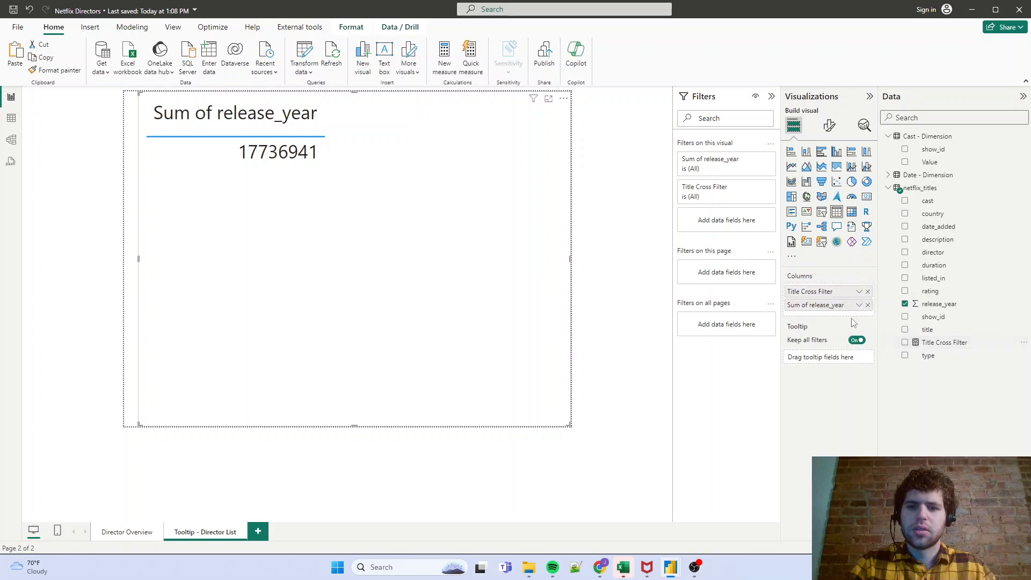
pyautogui.doubleClick(822, 292)
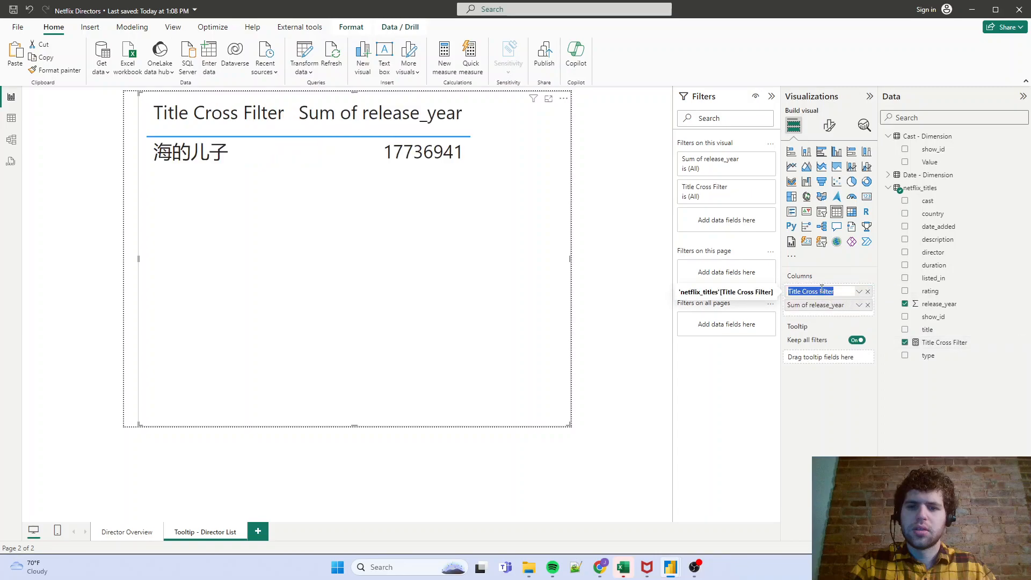
pyautogui.write('Title')
pyautogui.press('Return')
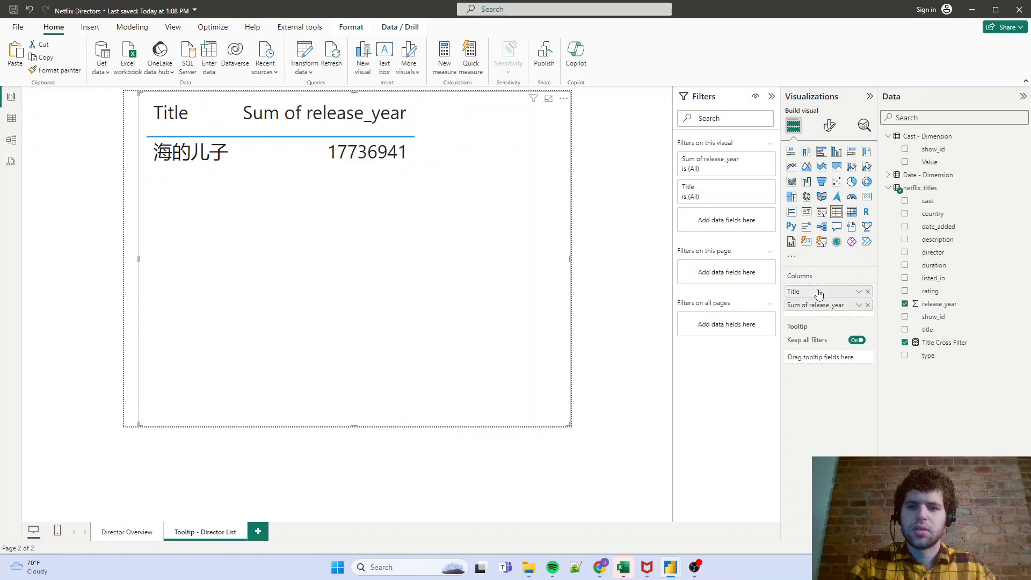
# - Rename the Sum of release_year column in the tooltip table to "Release Year"
pyautogui.doubleClick(809, 305)
pyautogui.write('Re')
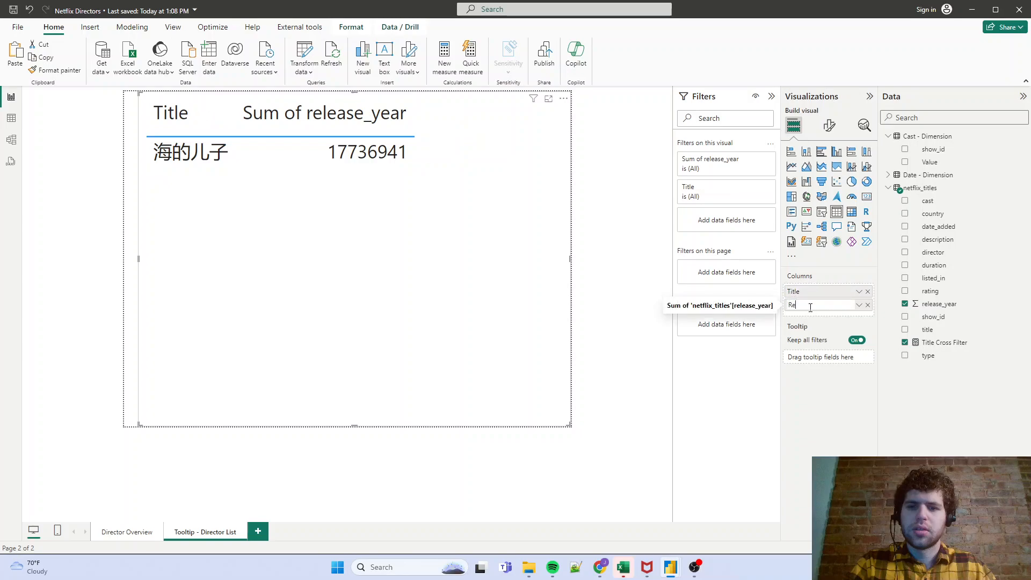
pyautogui.write('lease Year')
pyautogui.press('Return')
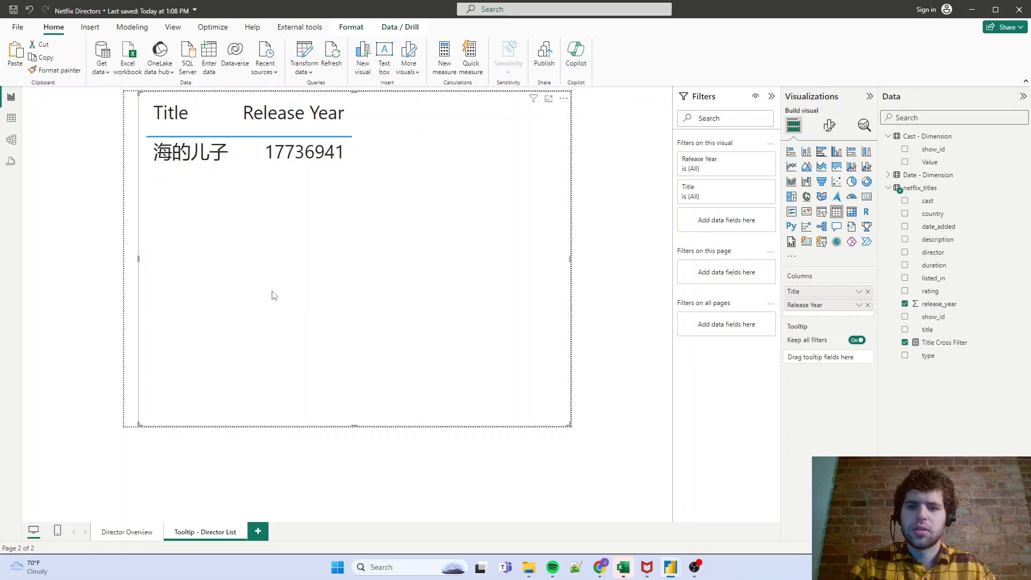
# - On the Director Overview page, set the Top Billed Cast chart's tooltip to the report page "Tooltip - Director List"
pyautogui.click(134, 532)
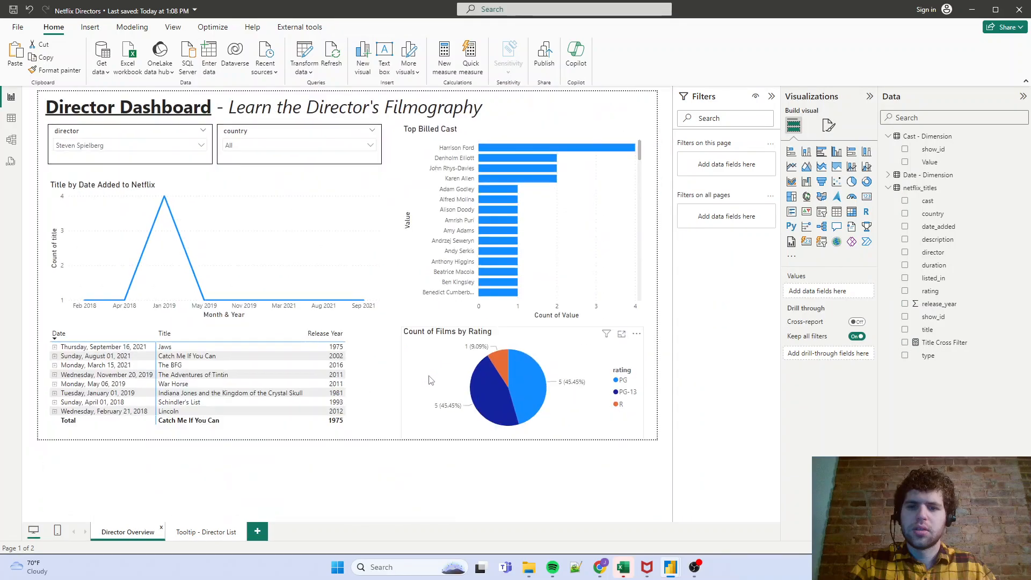
pyautogui.click(471, 140)
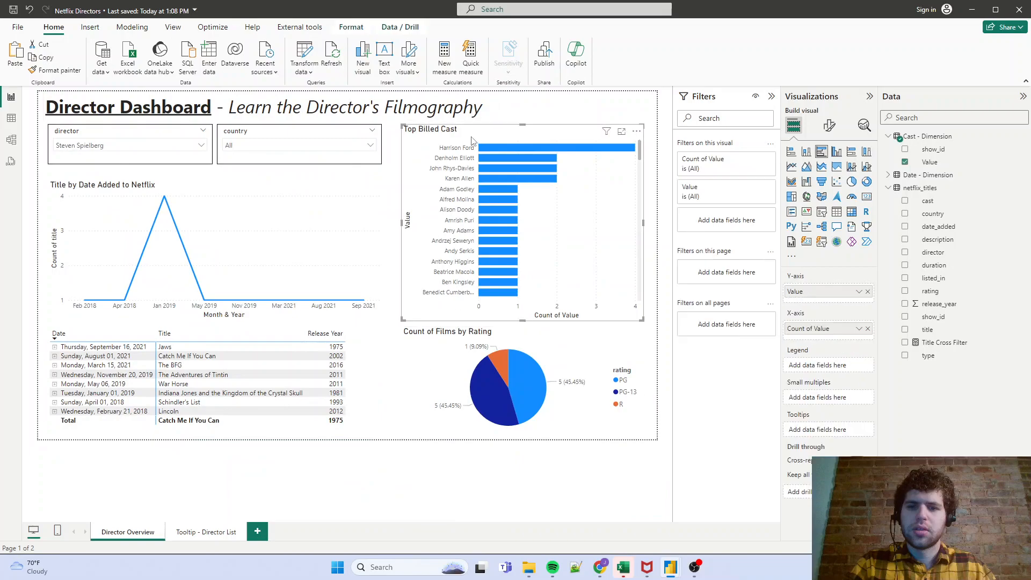
pyautogui.click(828, 125)
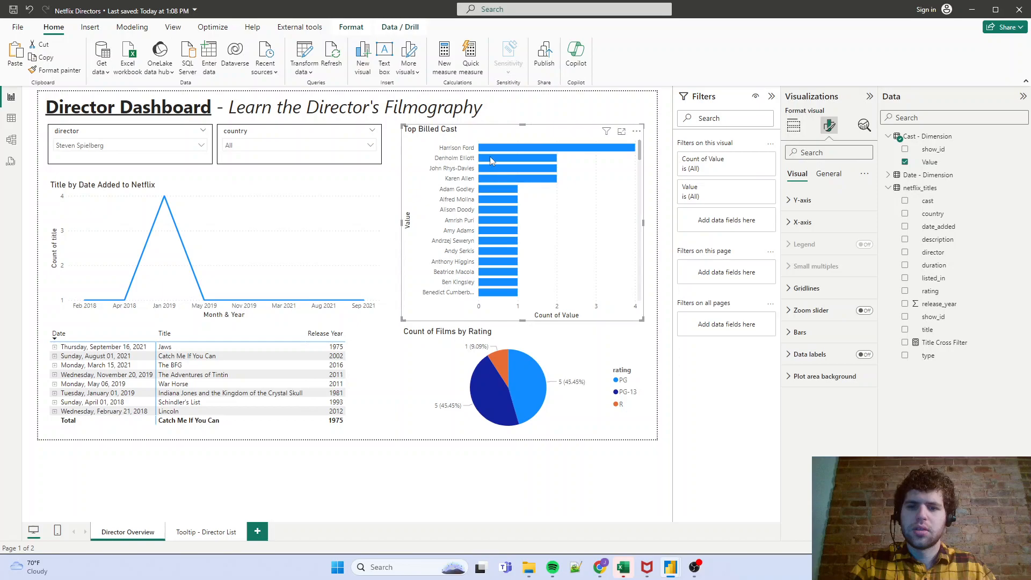
pyautogui.click(830, 174)
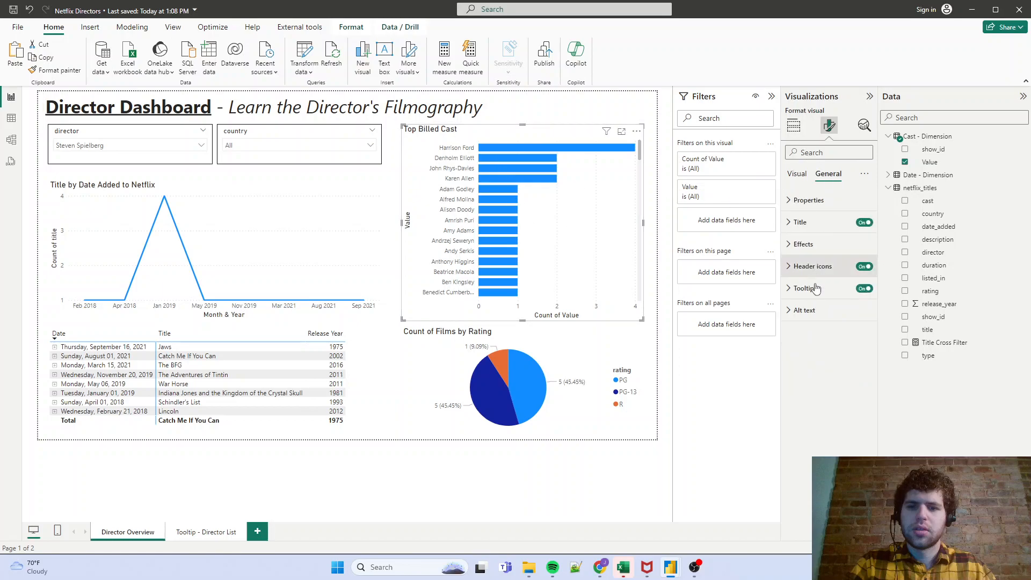
pyautogui.click(816, 292)
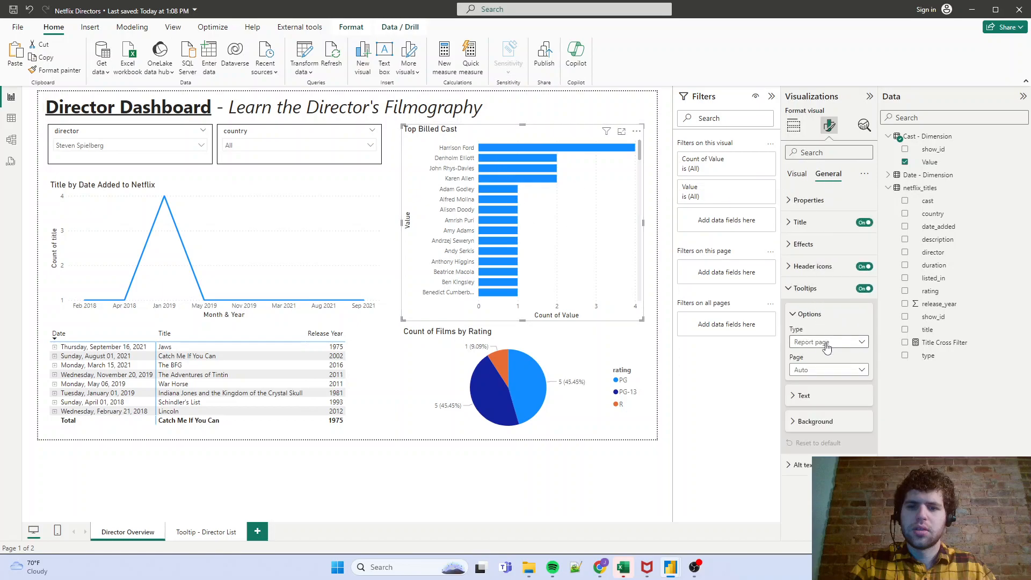
pyautogui.click(824, 344)
pyautogui.click(812, 368)
pyautogui.click(815, 370)
pyautogui.click(818, 397)
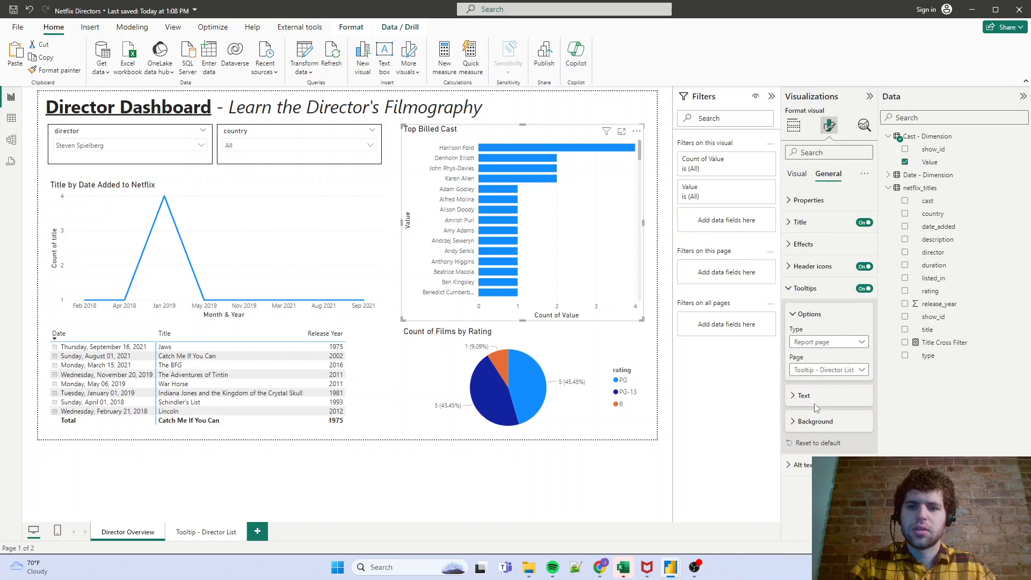
pyautogui.moveTo(510, 147)
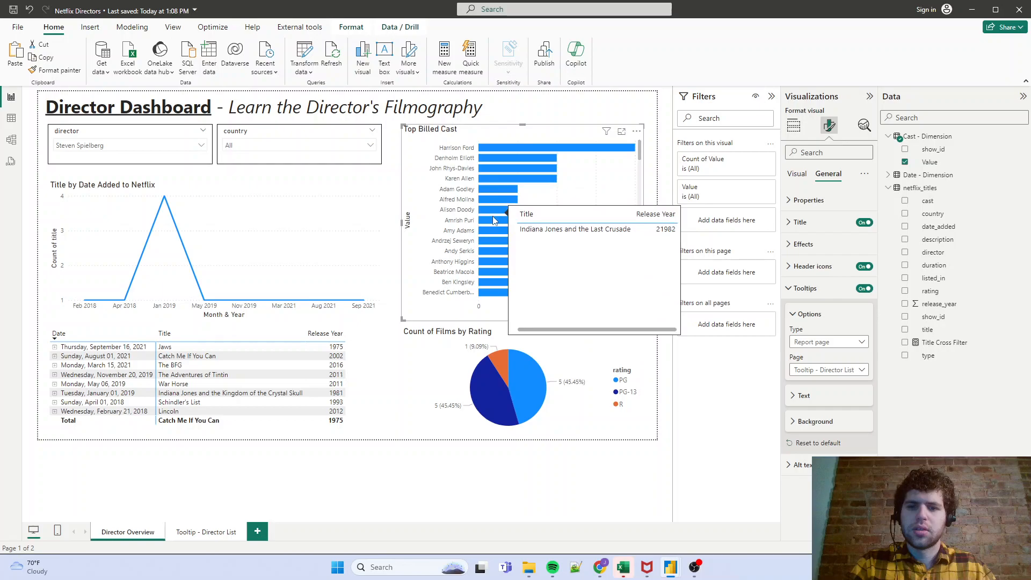
# - On the Tooltip - Director List page, try VALUES instead of MAX in the Title Cross Filter measure and check the table visual's error details
pyautogui.click(208, 532)
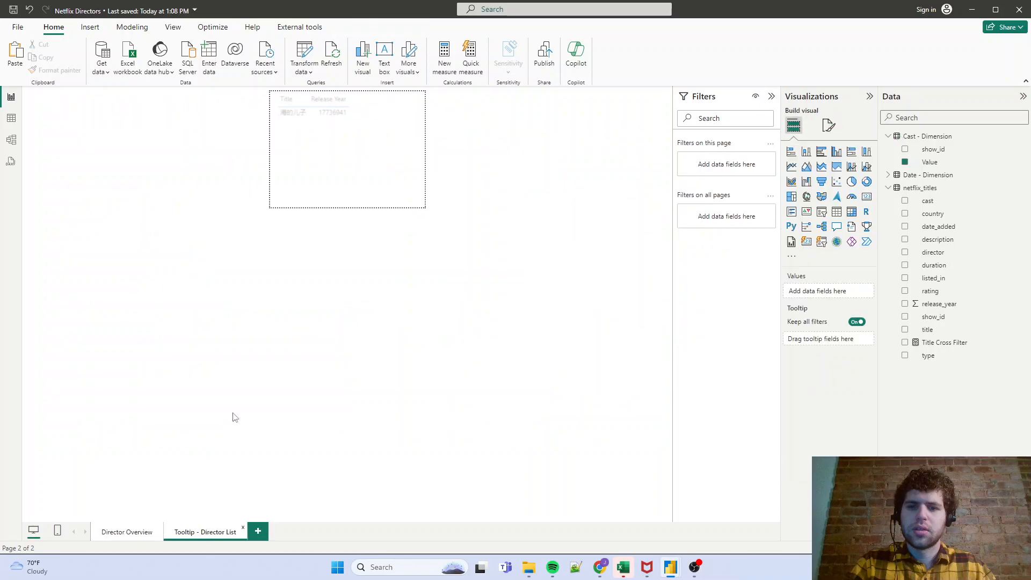
pyautogui.click(350, 135)
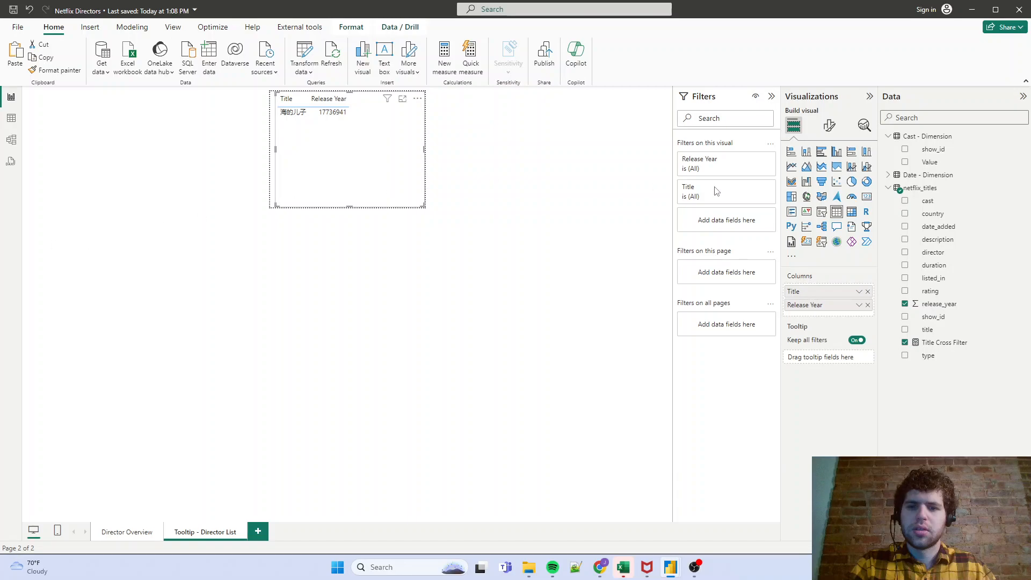
pyautogui.click(933, 344)
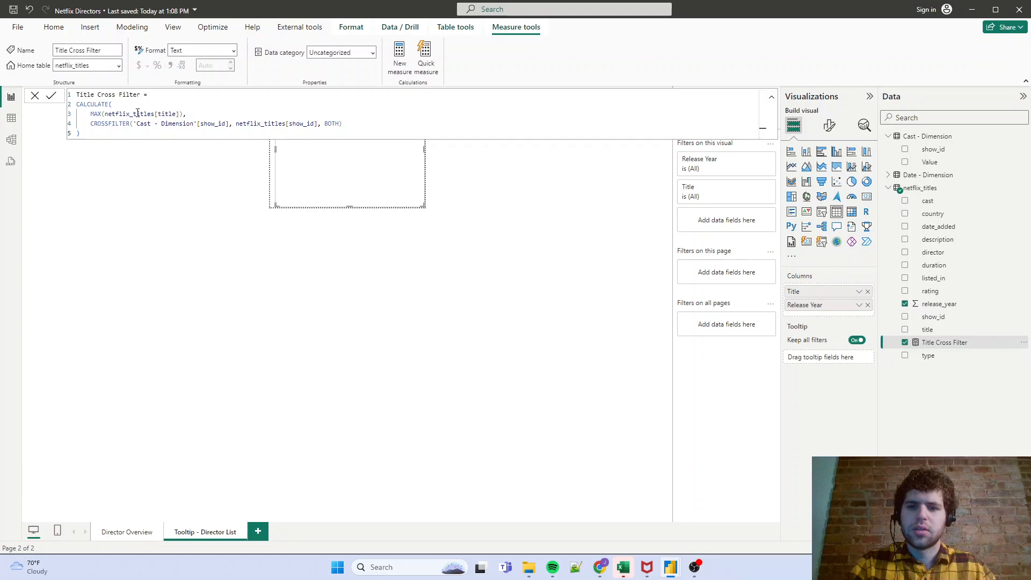
pyautogui.doubleClick(95, 114)
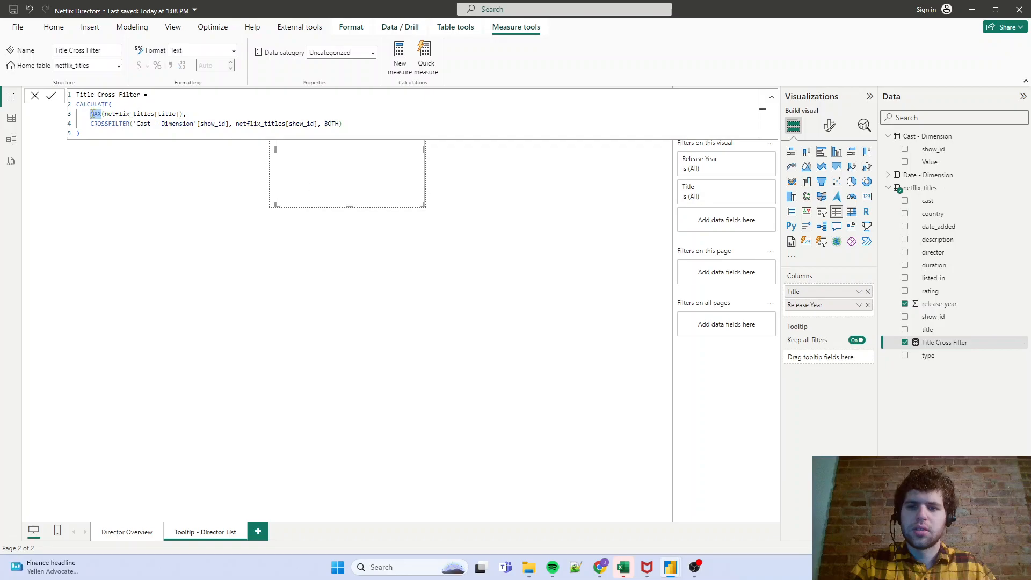
pyautogui.write('VALUES')
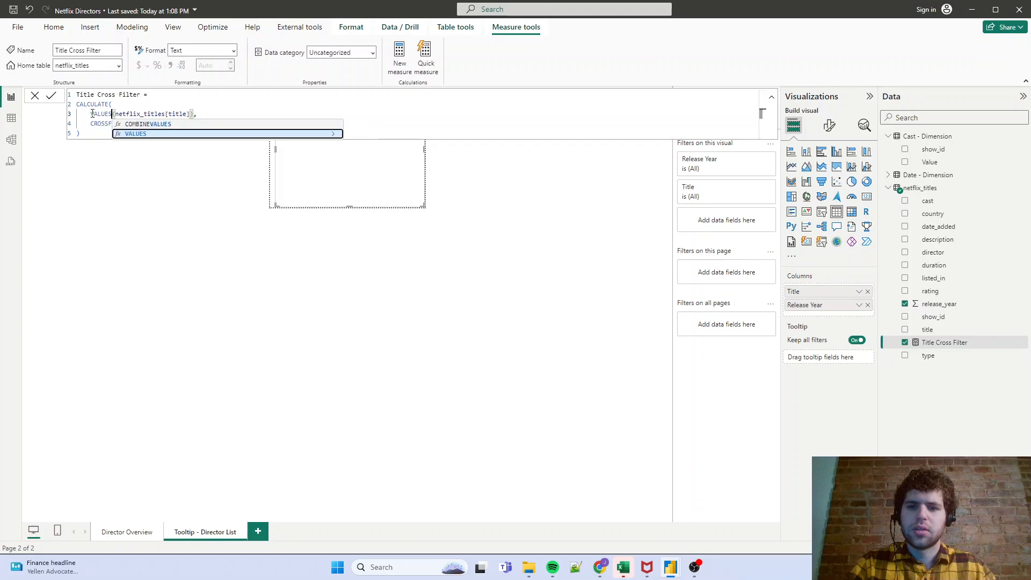
pyautogui.press('Tab')
pyautogui.press('Return')
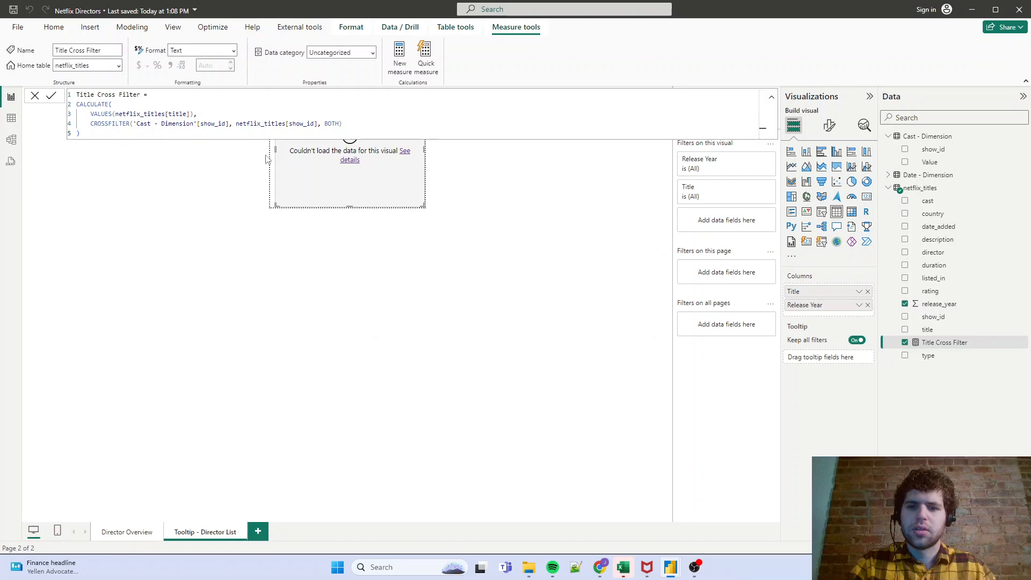
pyautogui.click(353, 161)
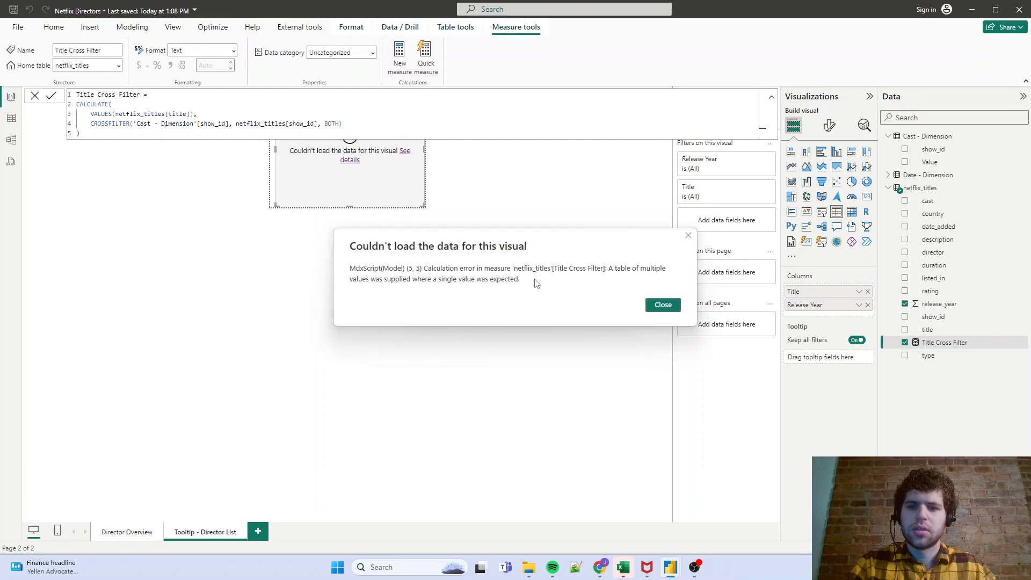
pyautogui.click(670, 306)
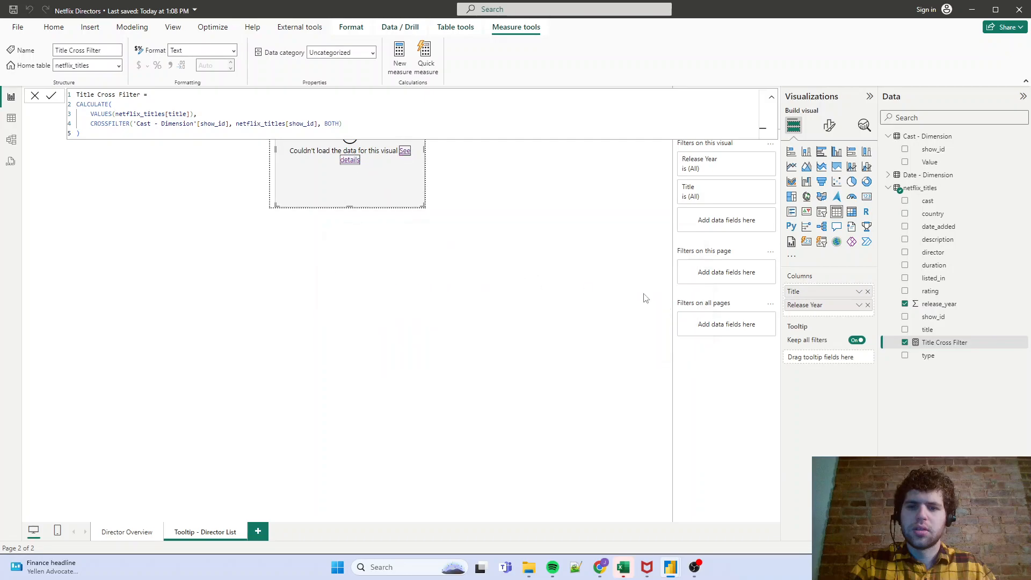
# - Change the function around netflix_titles[title] in the Title Cross Filter measure back to MAX, commit it and close the formula editor
pyautogui.doubleClick(102, 114)
pyautogui.write('MAX')
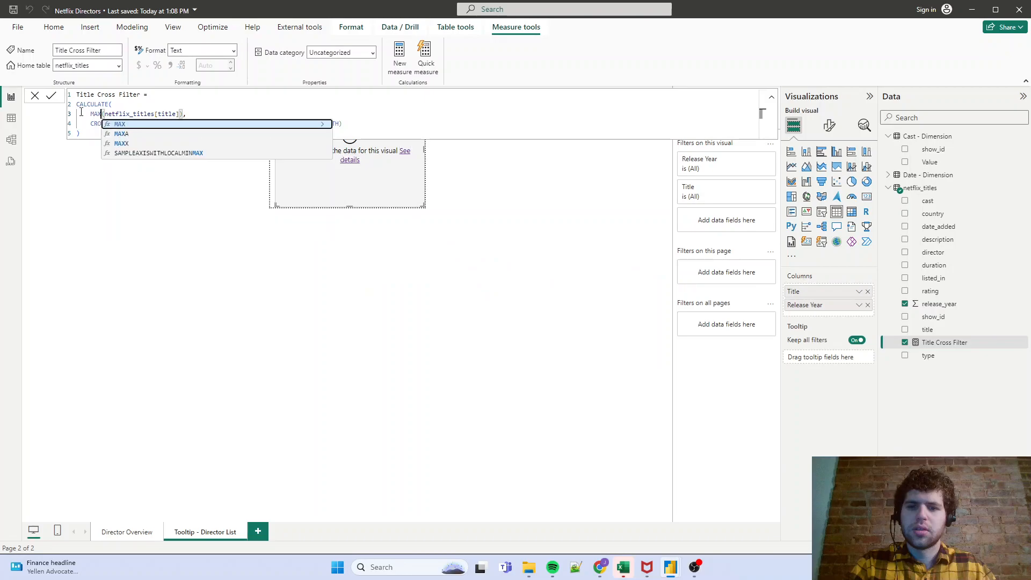
pyautogui.press('Tab')
pyautogui.press('Return')
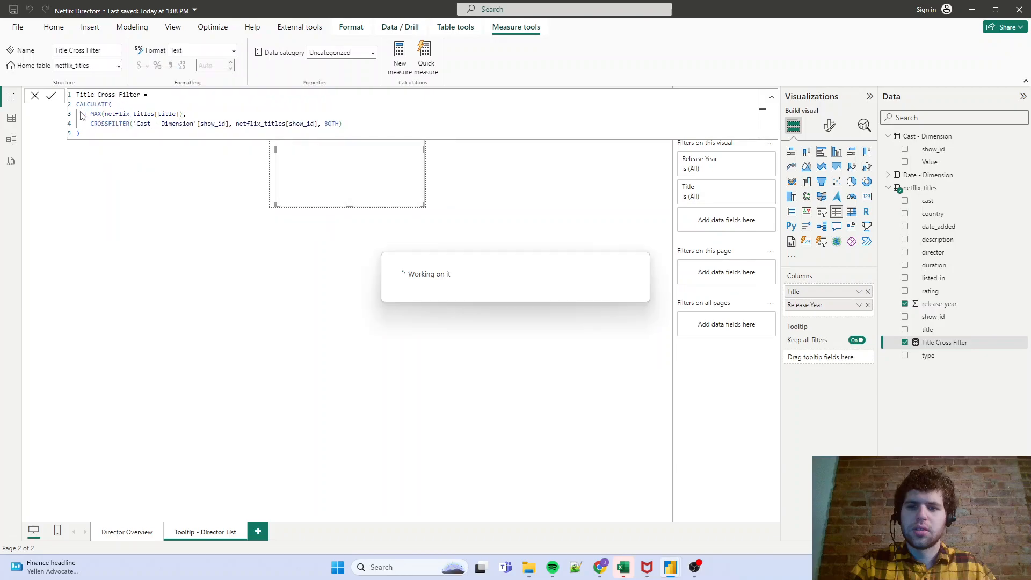
pyautogui.click(40, 98)
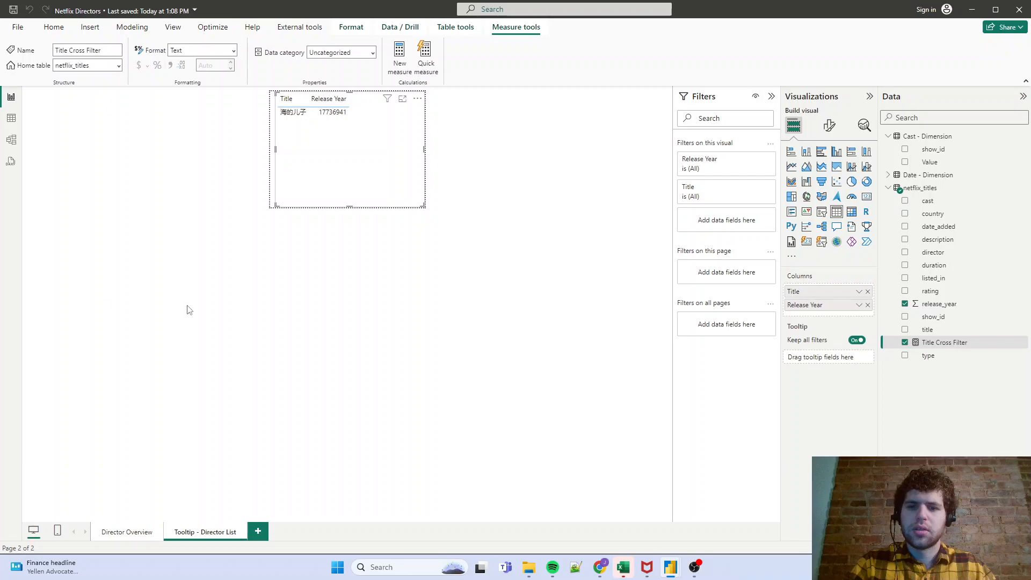
# - Open the model diagram showing the relationships between netflix_titles, Date - Dimension and Cast - Dimension
pyautogui.click(12, 140)
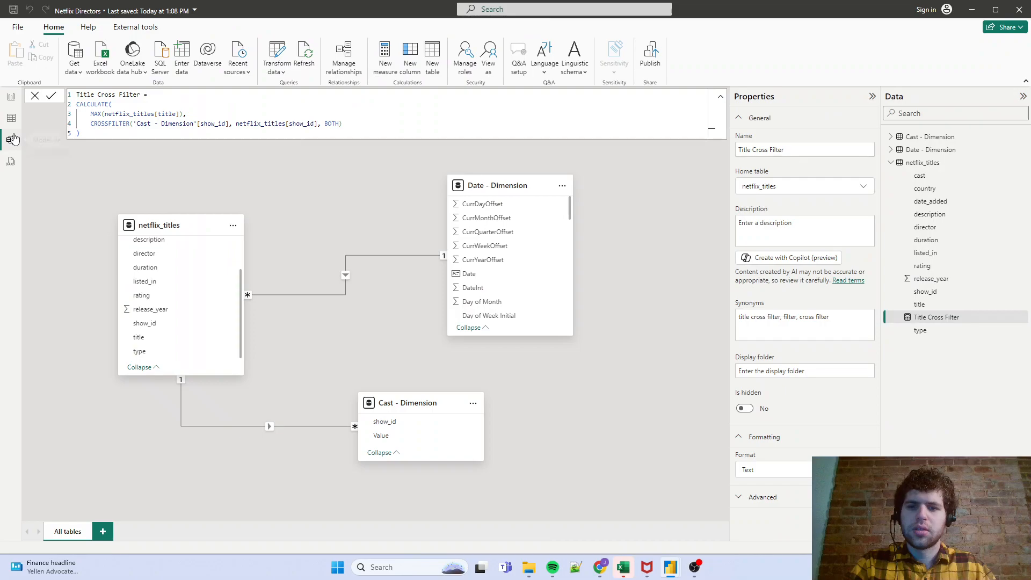
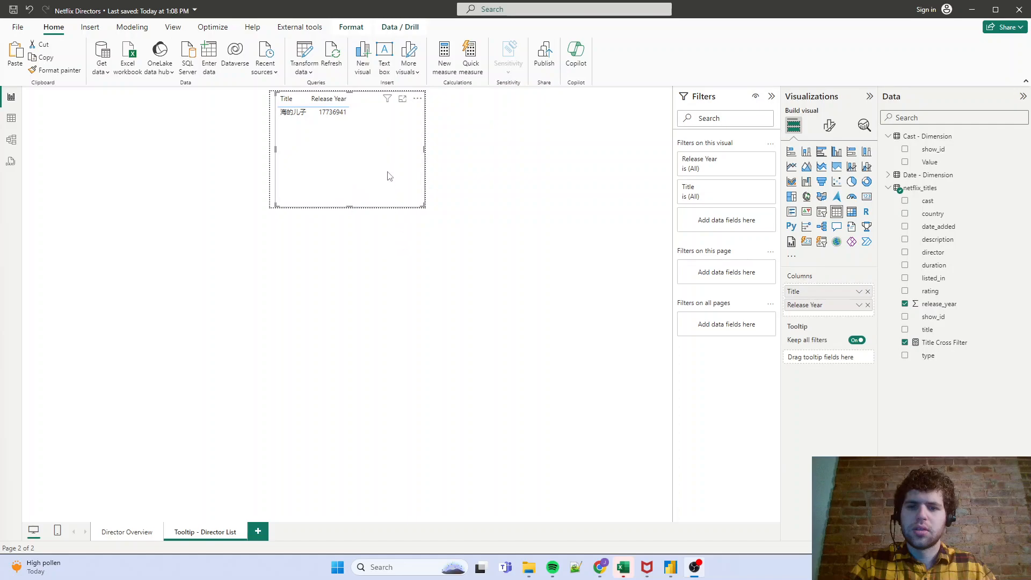
# - Set Release Year in the tooltip table to Don't summarize and check the Top Billed Cast tooltip on the Director Overview page
pyautogui.click(859, 305)
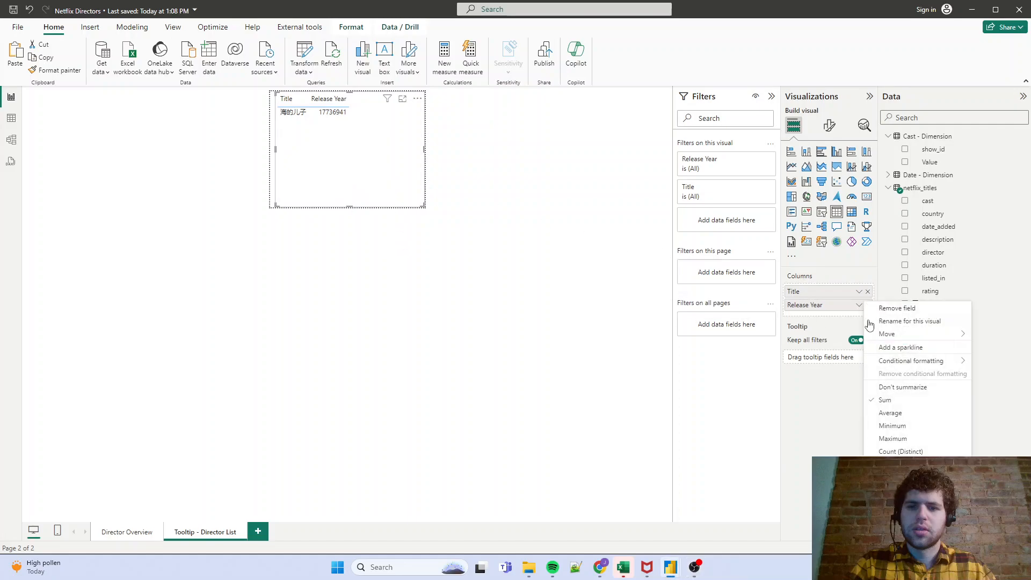
pyautogui.click(891, 387)
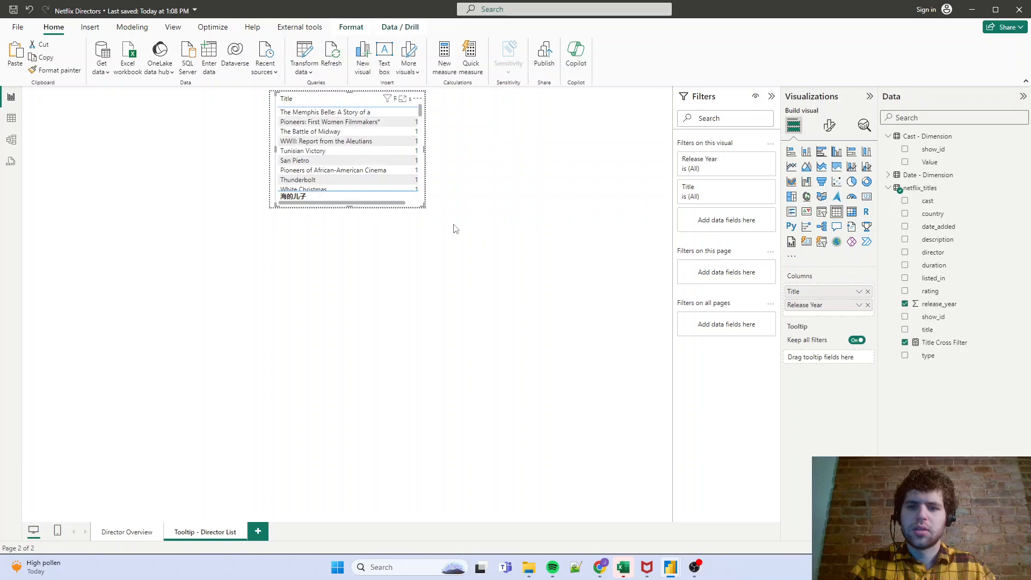
pyautogui.click(126, 530)
pyautogui.click(488, 142)
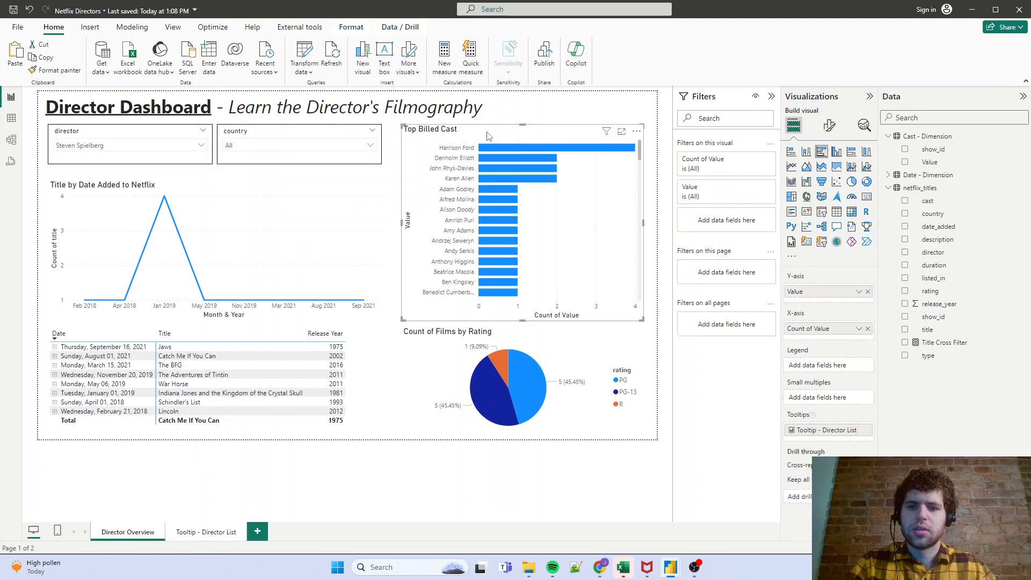
pyautogui.moveTo(488, 146)
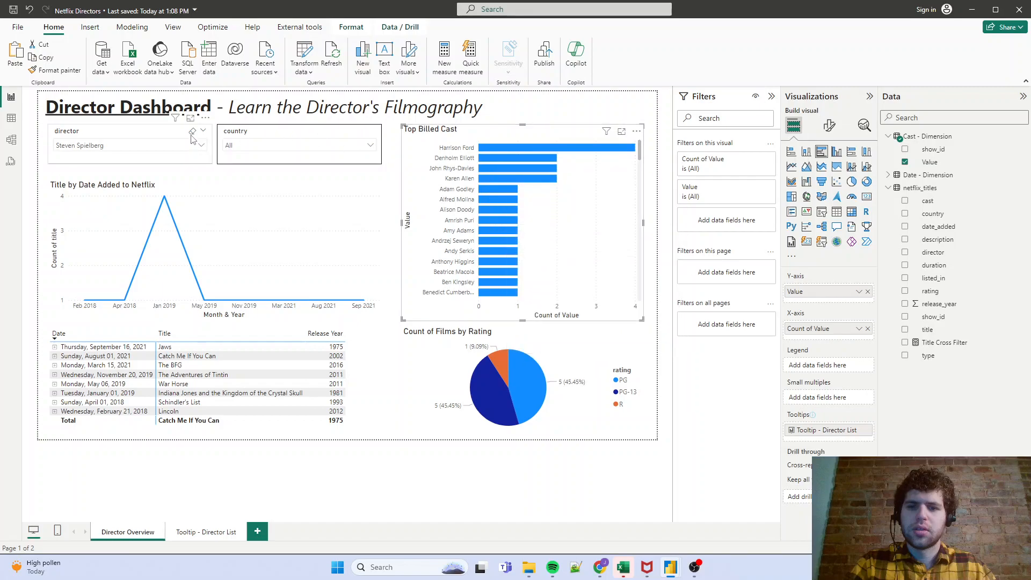
# - Clear the director slicer selection and turn on data labels for the Top Billed Cast chart
pyautogui.click(192, 131)
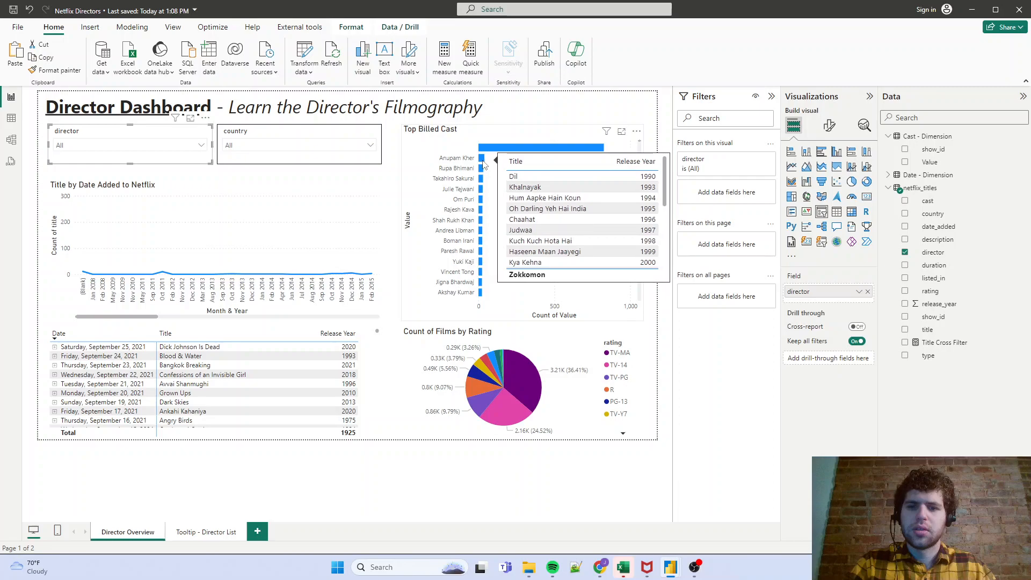
pyautogui.click(487, 134)
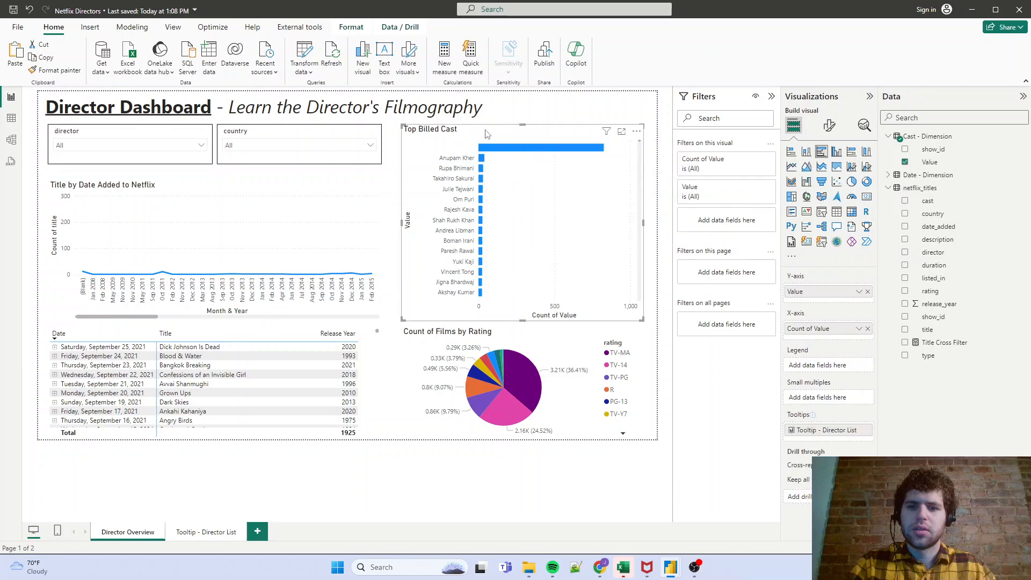
pyautogui.click(829, 125)
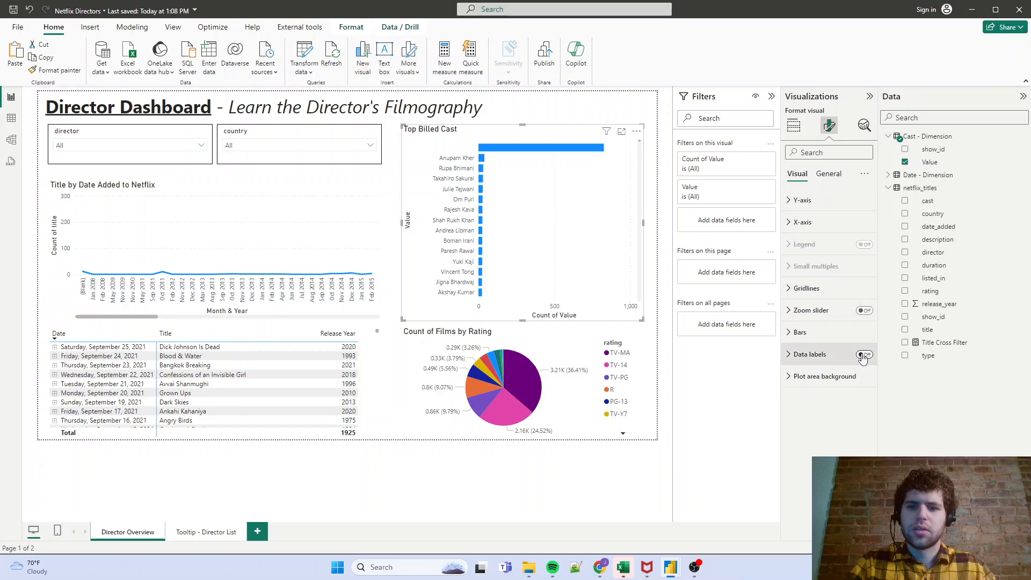
pyautogui.click(864, 355)
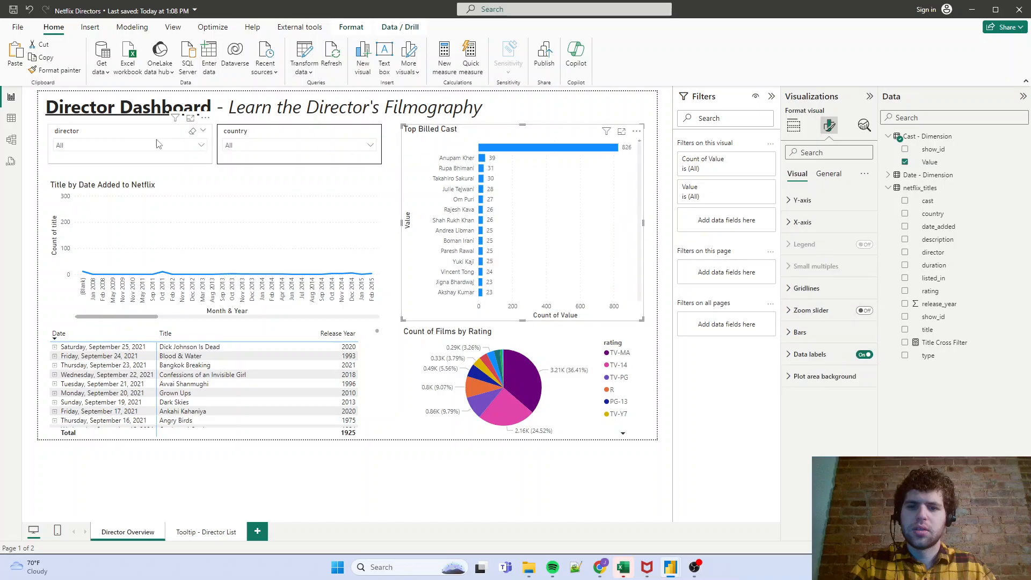
pyautogui.moveTo(481, 163)
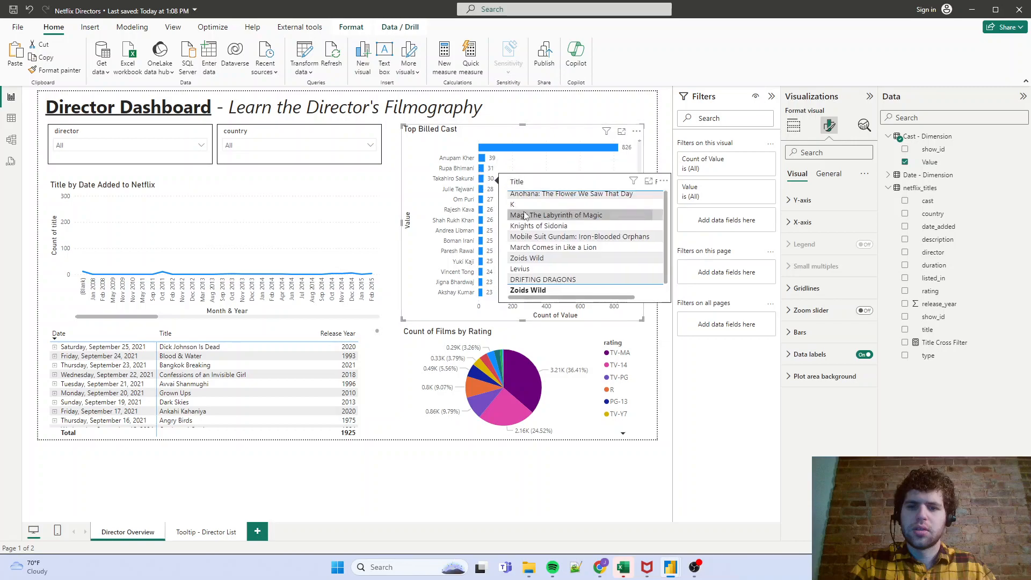
# - Set the Title by Date Added to Netflix chart's tooltip page to "Tooltip - Director List" and check it along the line
pyautogui.click(267, 189)
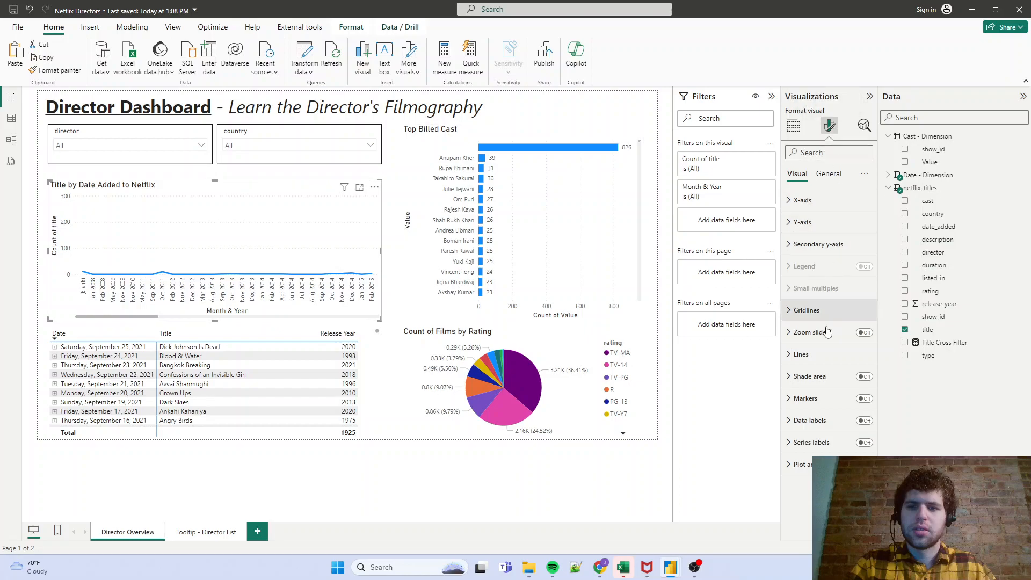
pyautogui.click(828, 174)
pyautogui.click(805, 289)
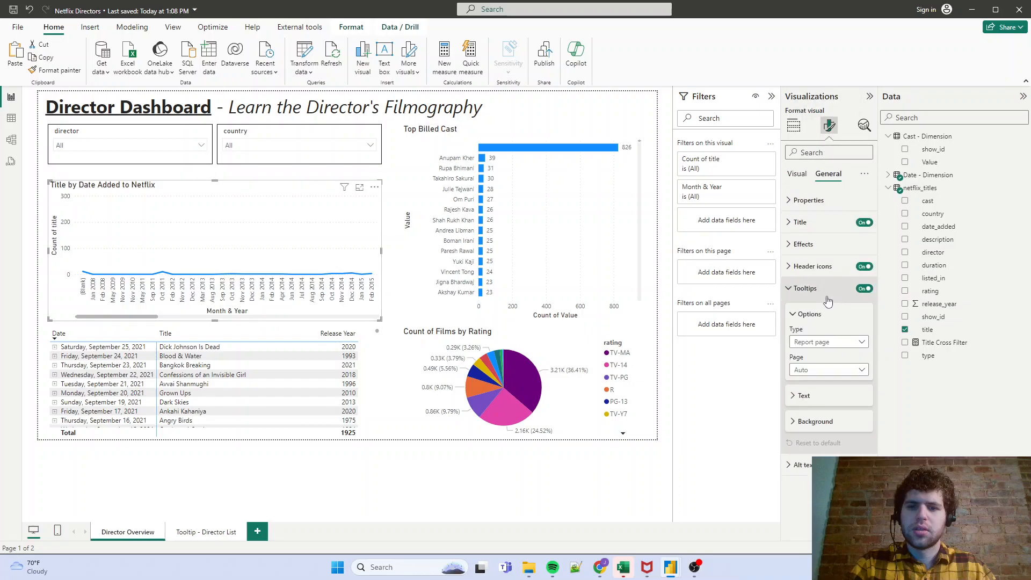
pyautogui.click(824, 374)
pyautogui.click(817, 402)
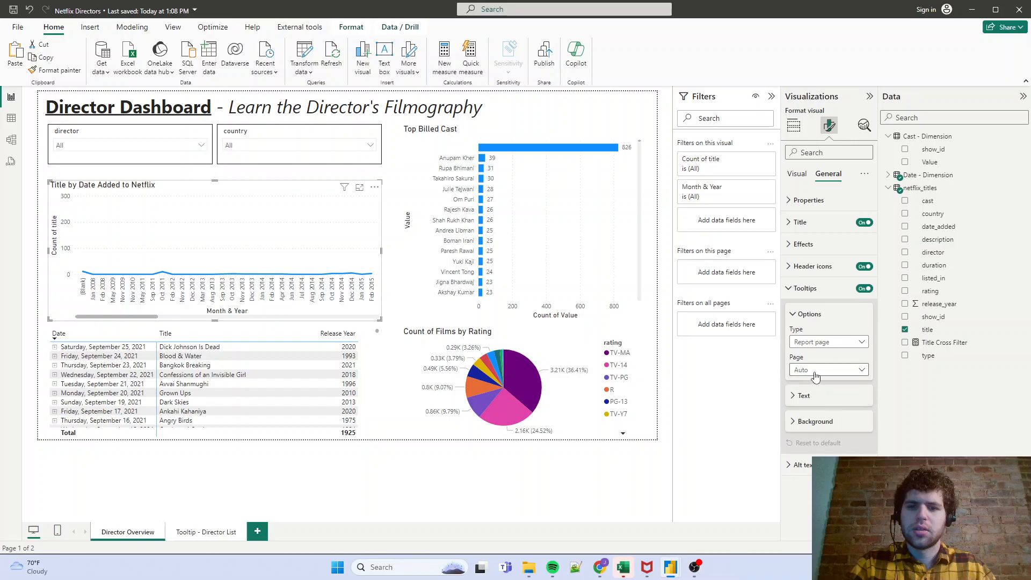
pyautogui.click(815, 373)
pyautogui.click(817, 396)
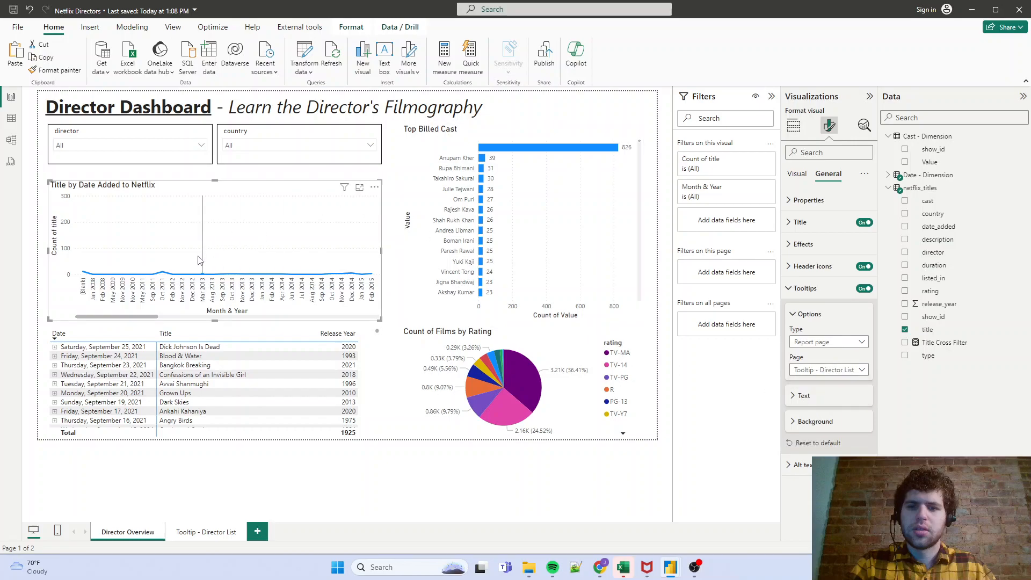
pyautogui.moveTo(196, 261)
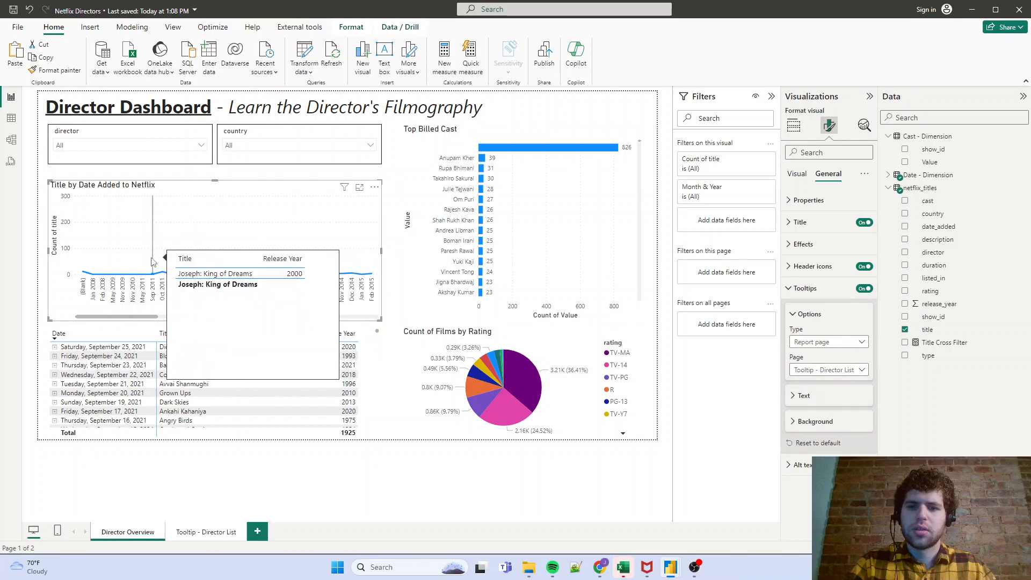
pyautogui.moveTo(113, 317); pyautogui.dragTo(326, 325)
pyautogui.moveTo(193, 230)
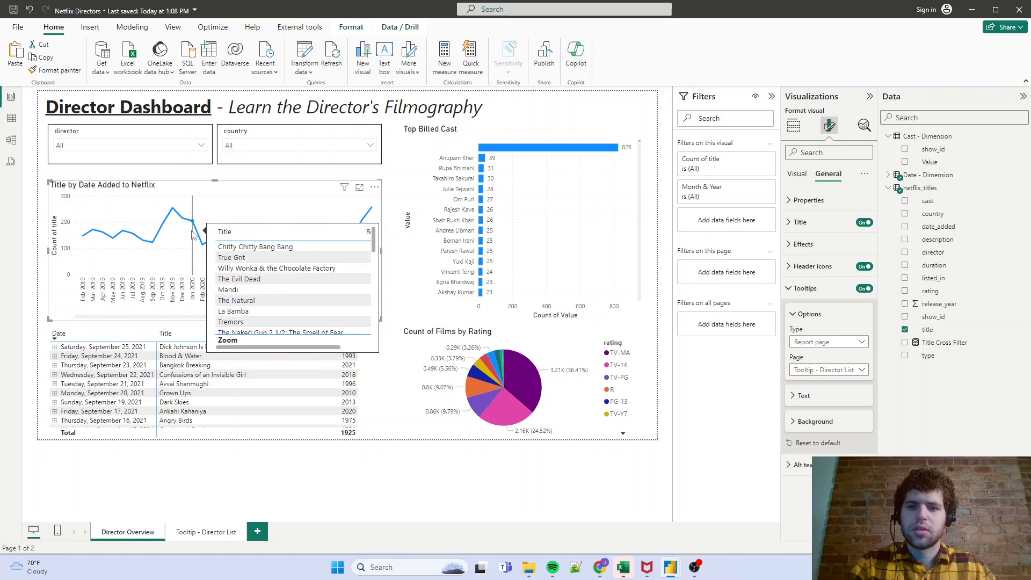
# - Search the director slicer for "george luc", replace the search with "steve" and look through the matching directors
pyautogui.click(153, 146)
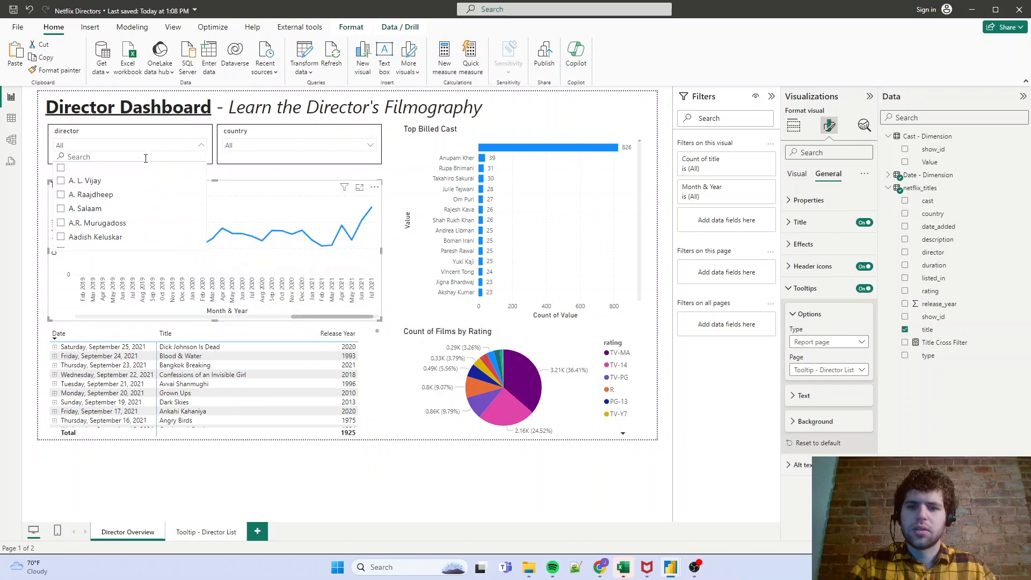
pyautogui.click(144, 157)
pyautogui.write('george')
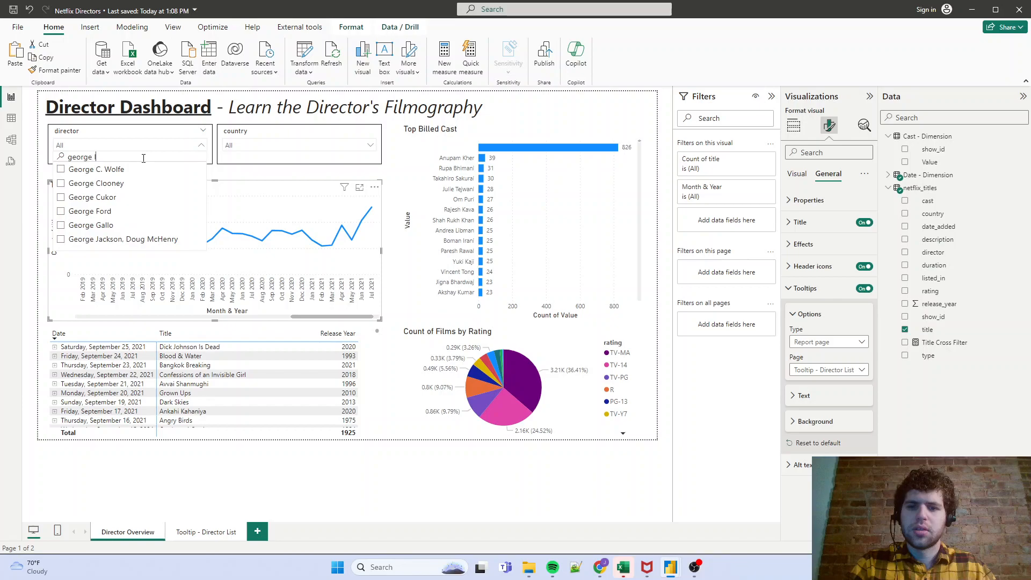
pyautogui.write(' luc')
pyautogui.press('BackSpace')
pyautogui.press('BackSpace')
pyautogui.press('BackSpace')
pyautogui.press('BackSpace')
pyautogui.press('BackSpace')
pyautogui.press('BackSpace')
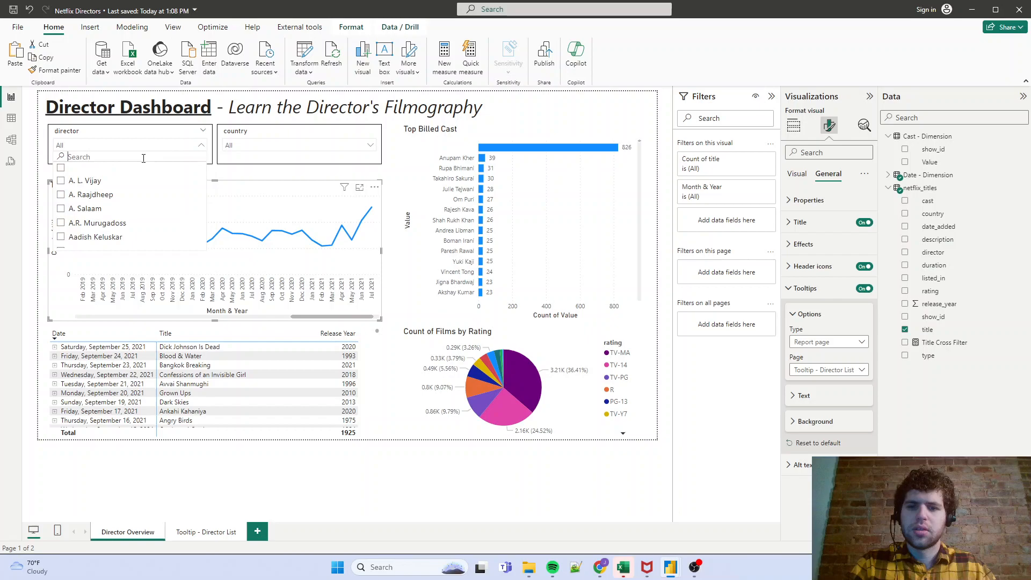
pyautogui.write('steve')
pyautogui.scroll(-3, 132, 203)
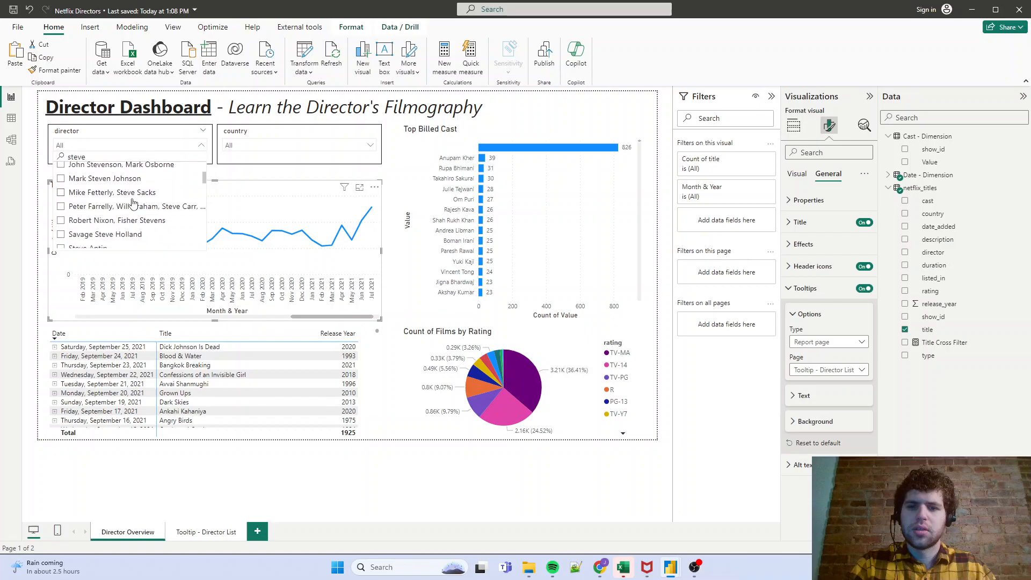
pyautogui.scroll(-3, 133, 203)
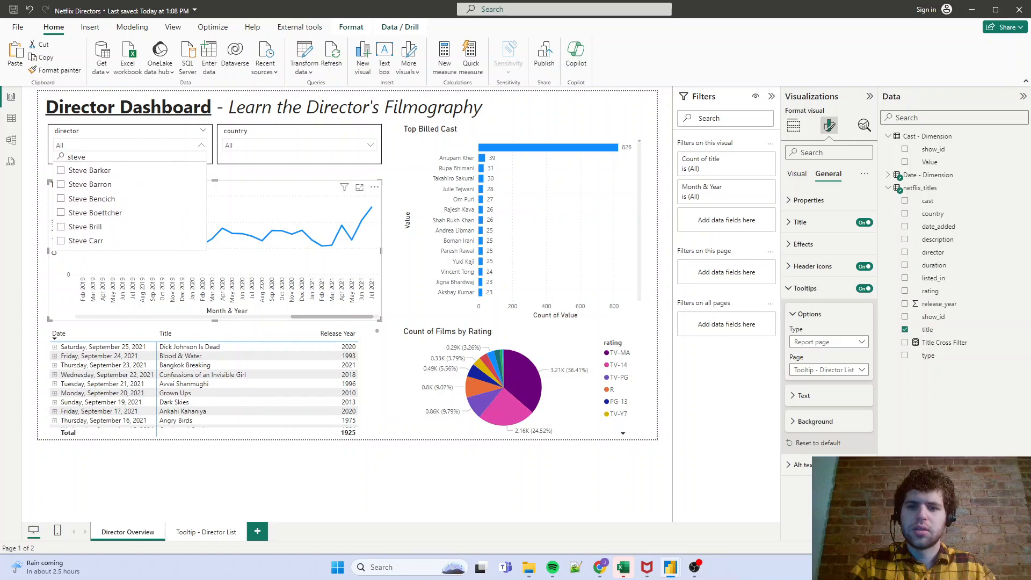
# - Switch to the browser, search Google for "directors" in a new tab and return to the Power BI report
pyautogui.hotkey('alt', 'Tab')
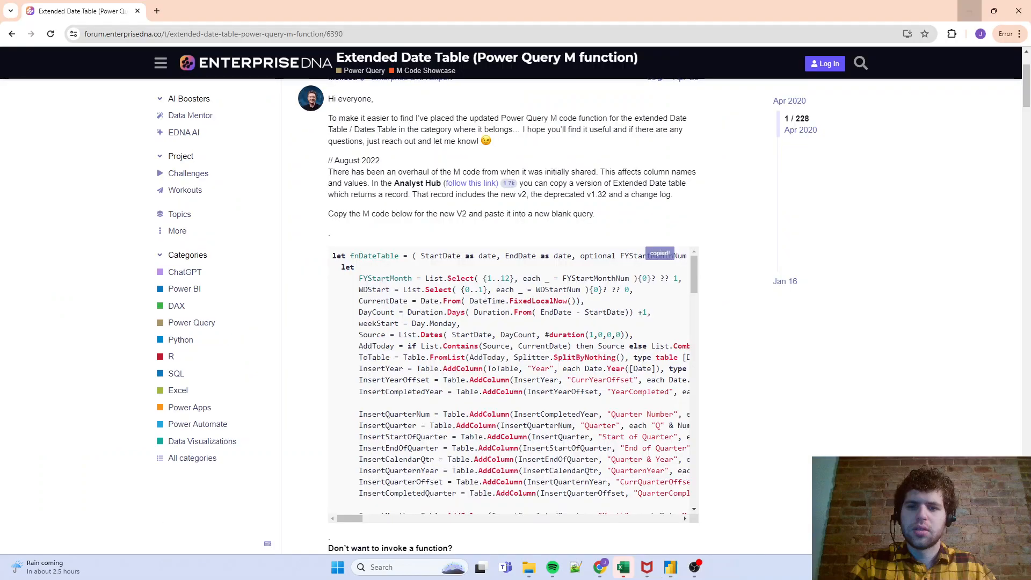
pyautogui.click(156, 11)
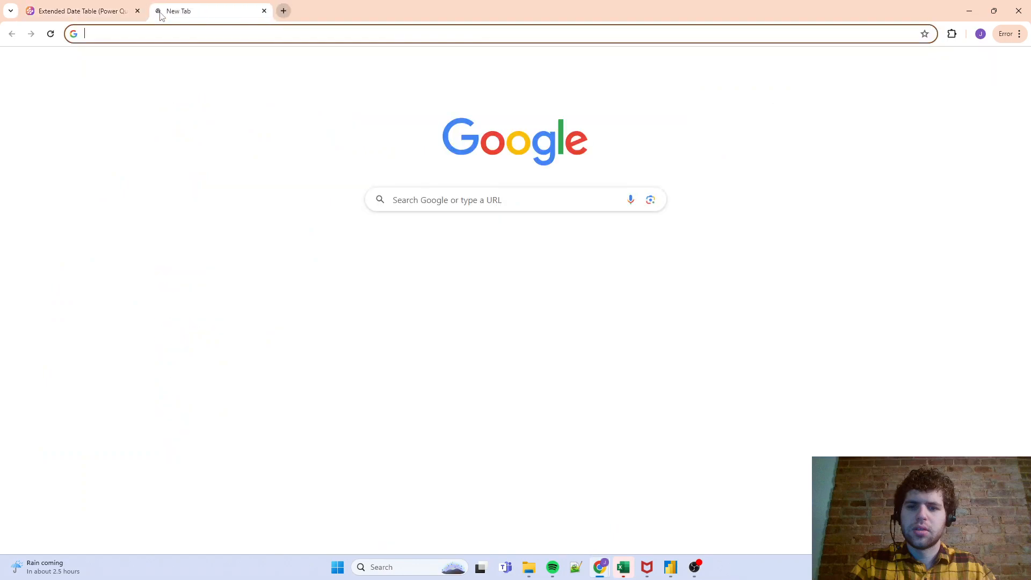
pyautogui.write('directors')
pyautogui.press('Return')
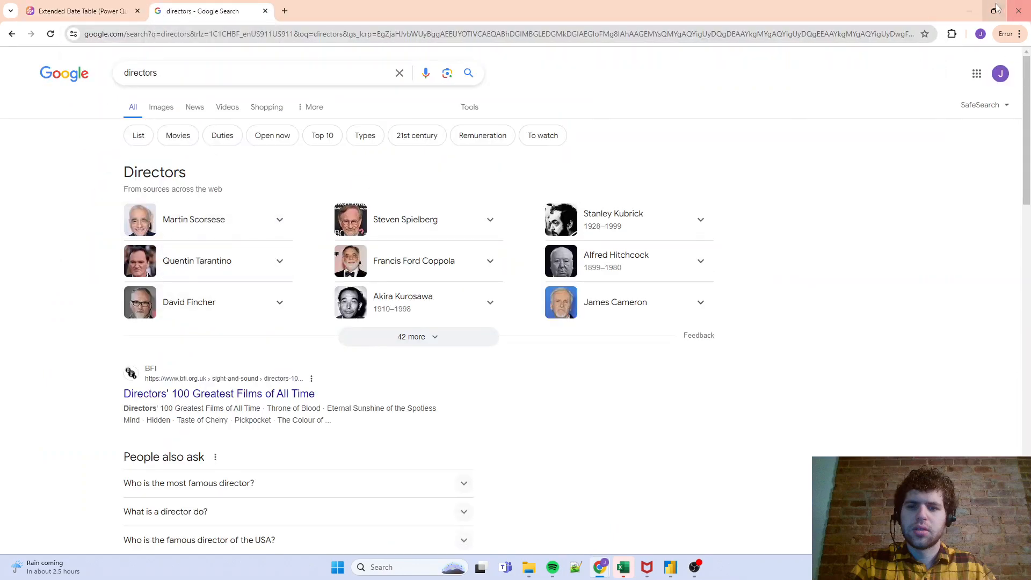
pyautogui.click(969, 11)
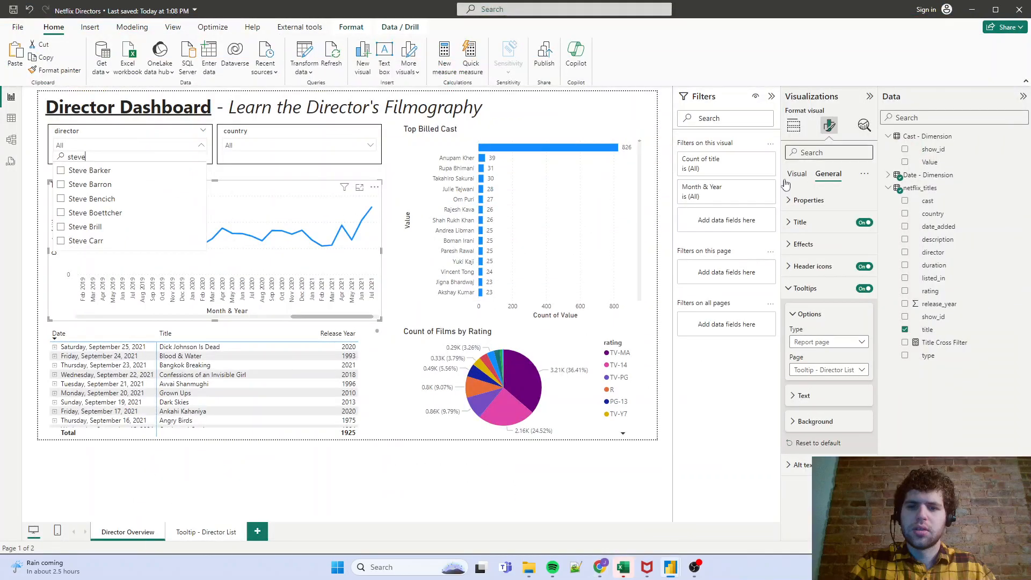
# - Filter the director slicer to Martin Scorsese and check the title list tooltips on the line chart and Top Billed Cast chart
pyautogui.doubleClick(101, 154)
pyautogui.write('martin sc')
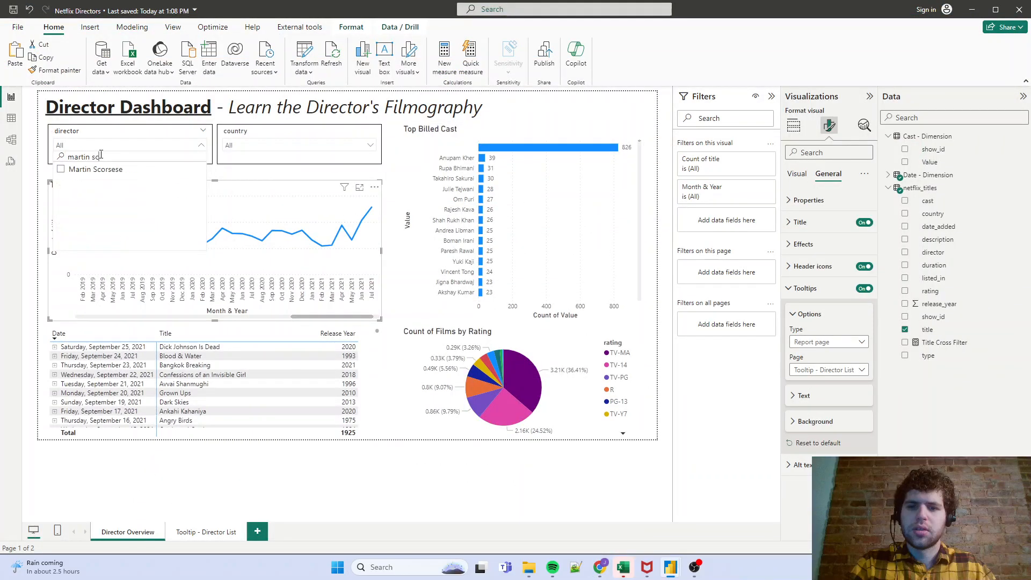
pyautogui.click(79, 171)
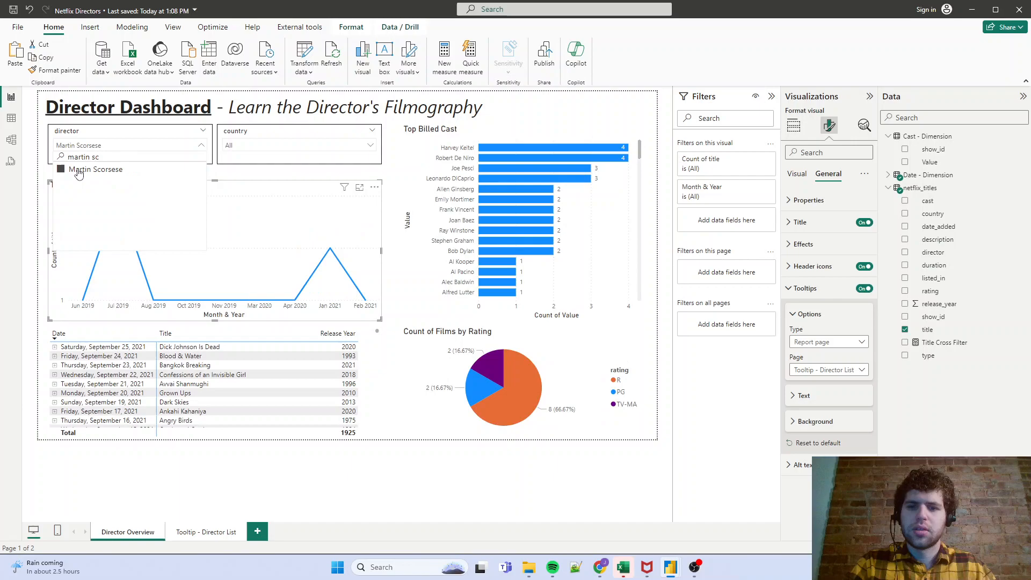
pyautogui.click(153, 151)
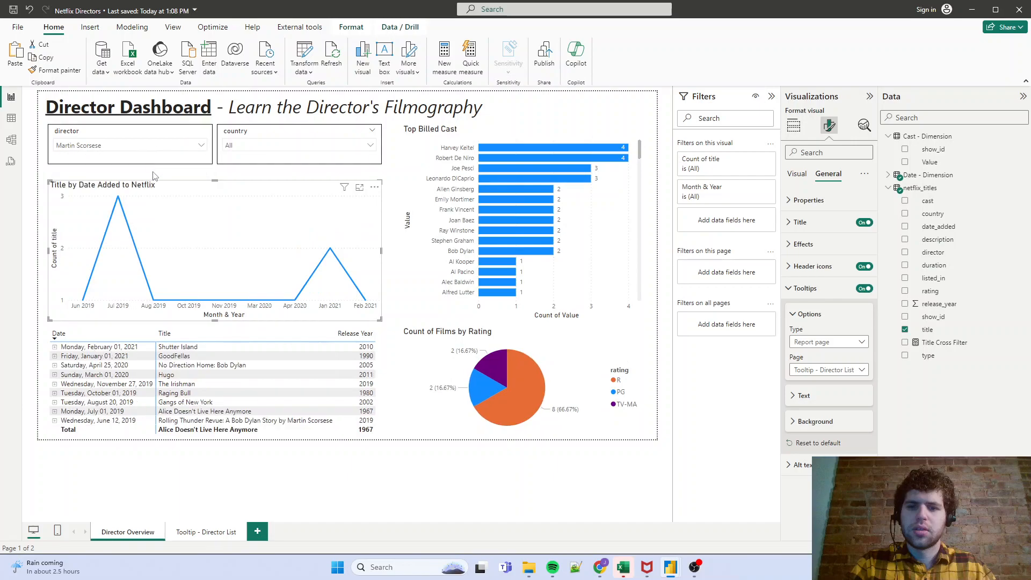
pyautogui.moveTo(123, 207)
pyautogui.moveTo(483, 152)
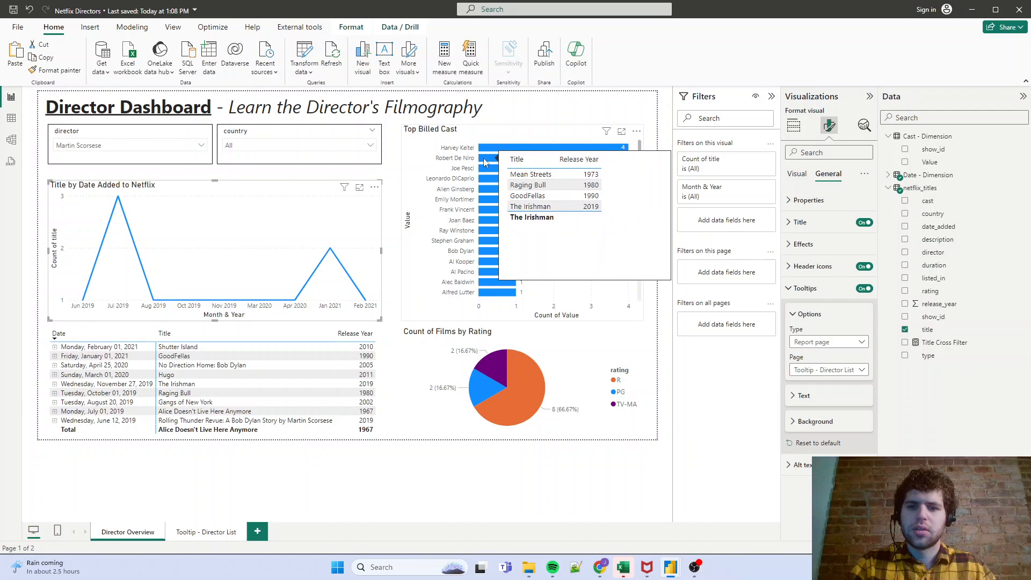
pyautogui.moveTo(481, 182)
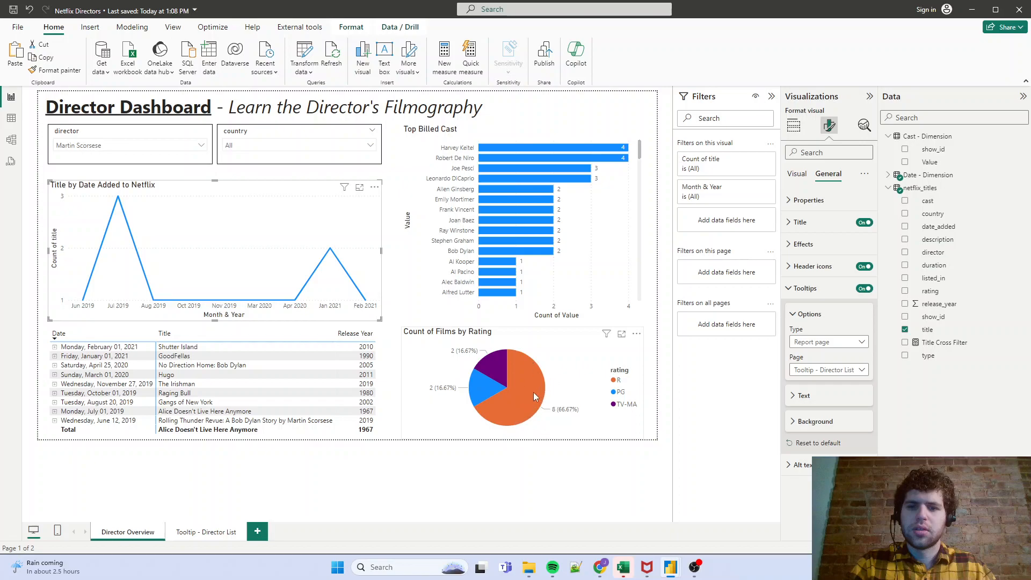
# - Set the Count of Films by Rating pie chart's tooltip page to "Tooltip - Director List" and check it on the slices
pyautogui.moveTo(499, 351)
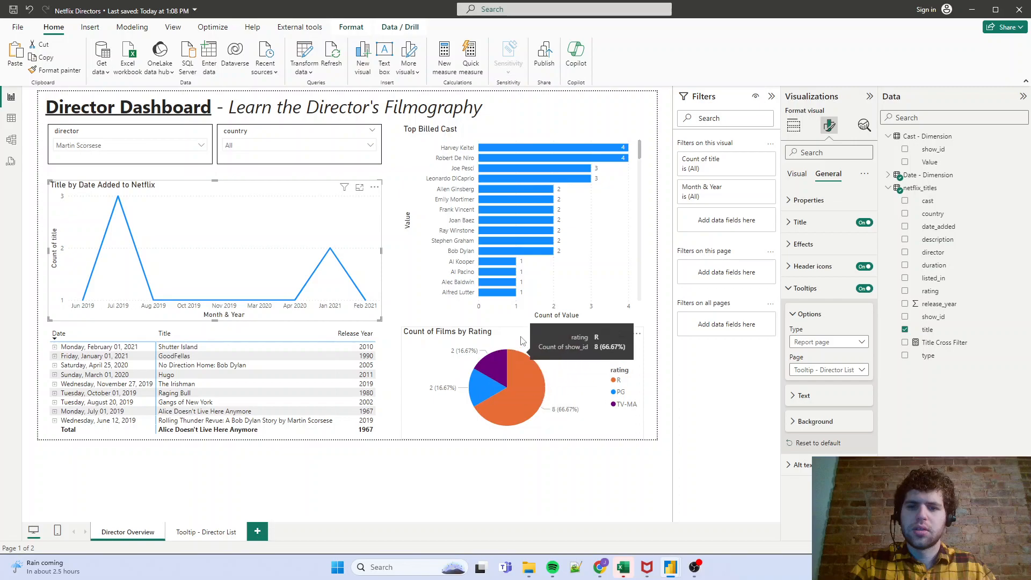
pyautogui.click(520, 341)
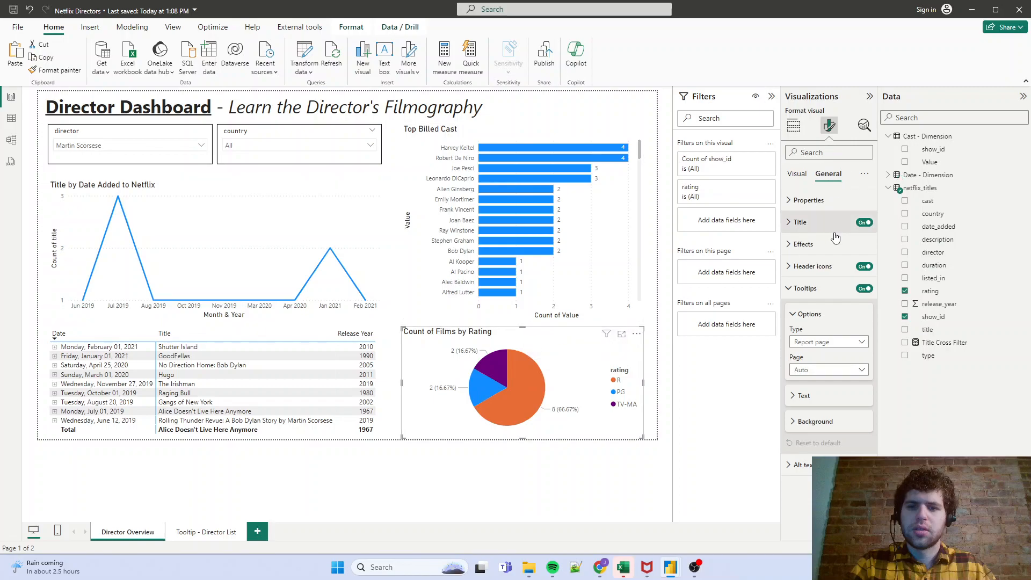
pyautogui.click(839, 370)
pyautogui.click(835, 393)
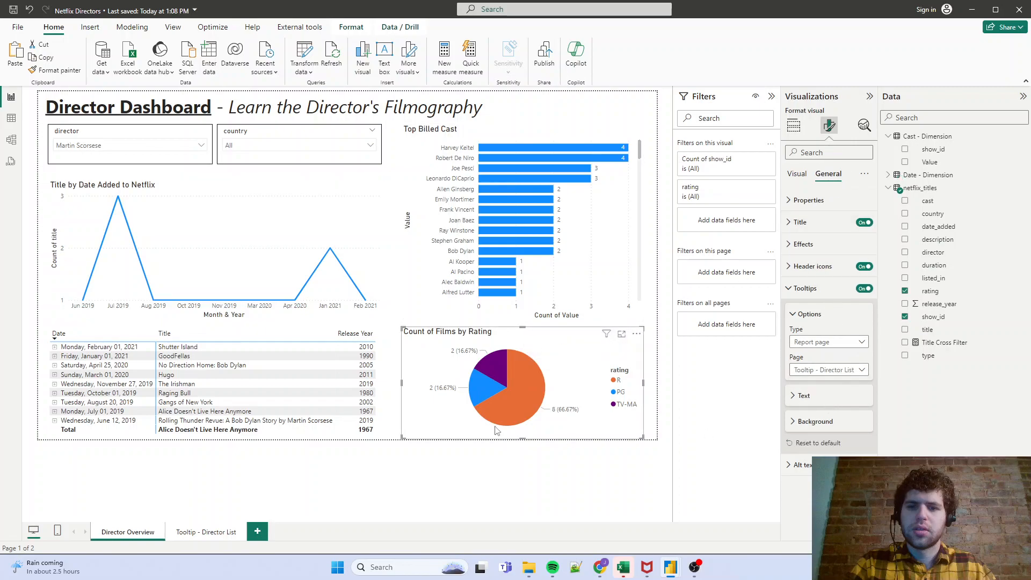
pyautogui.moveTo(523, 385)
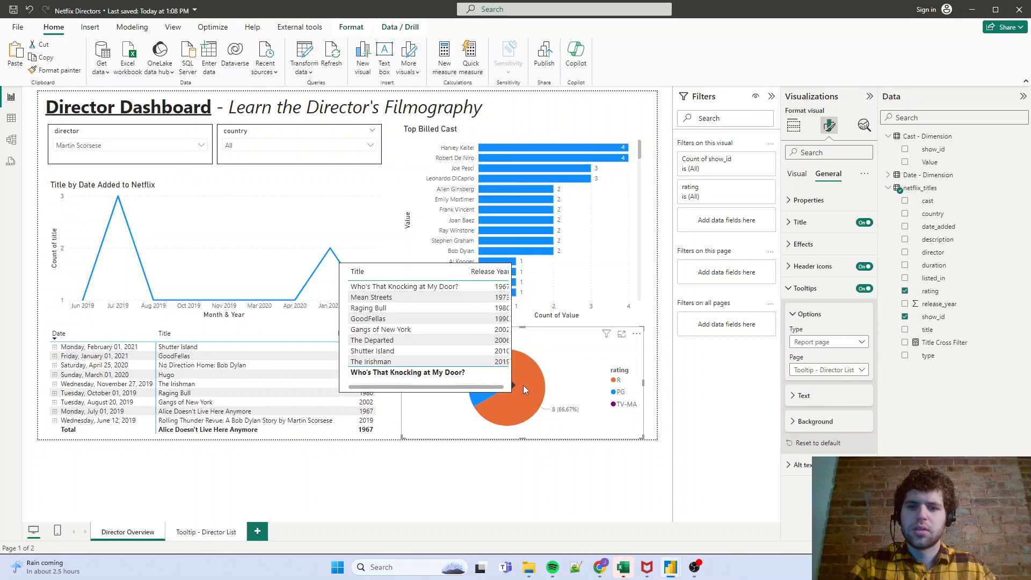
pyautogui.moveTo(498, 373)
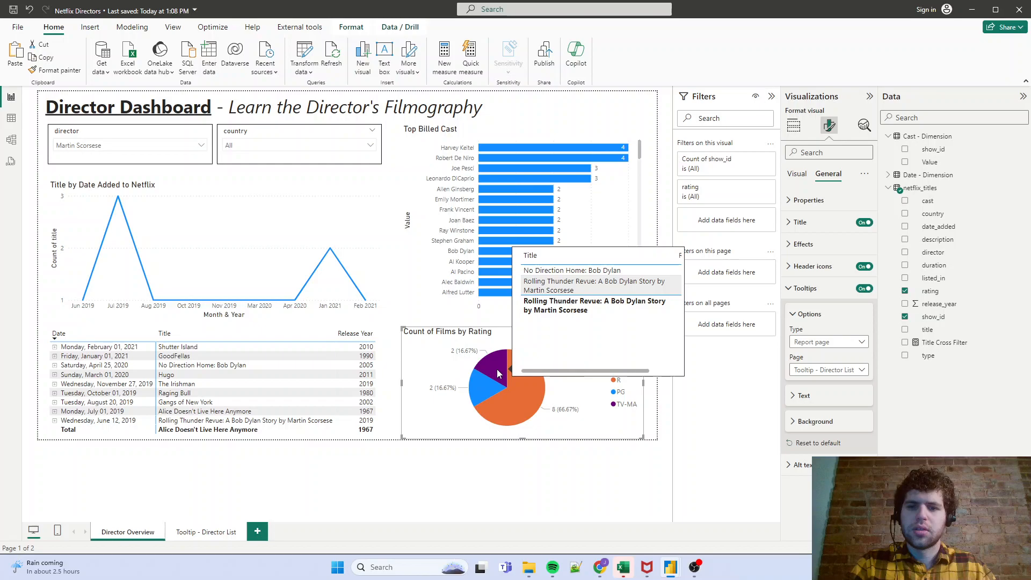
pyautogui.moveTo(481, 392)
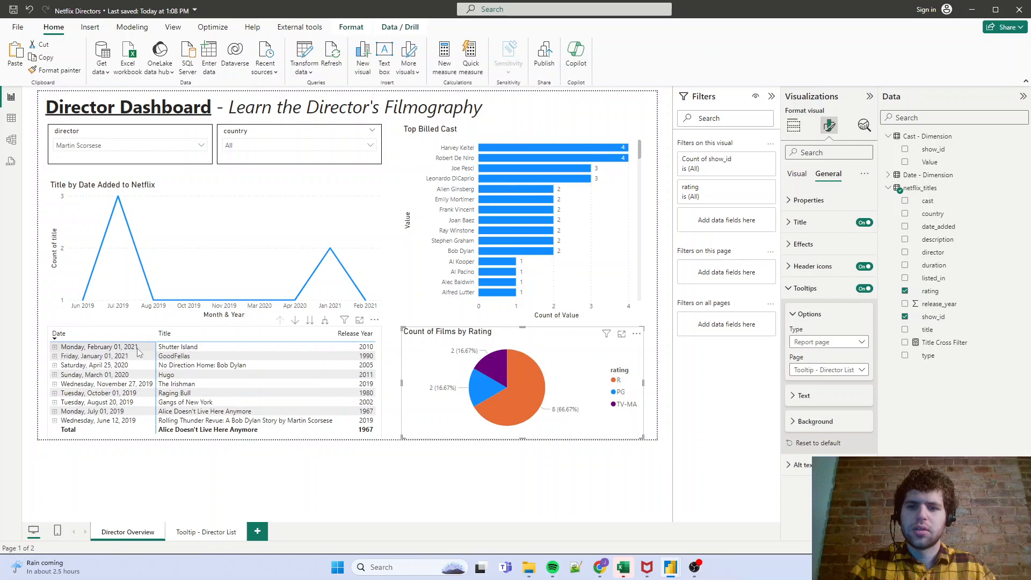
# - Deselect the pie chart and save the report
pyautogui.click(400, 432)
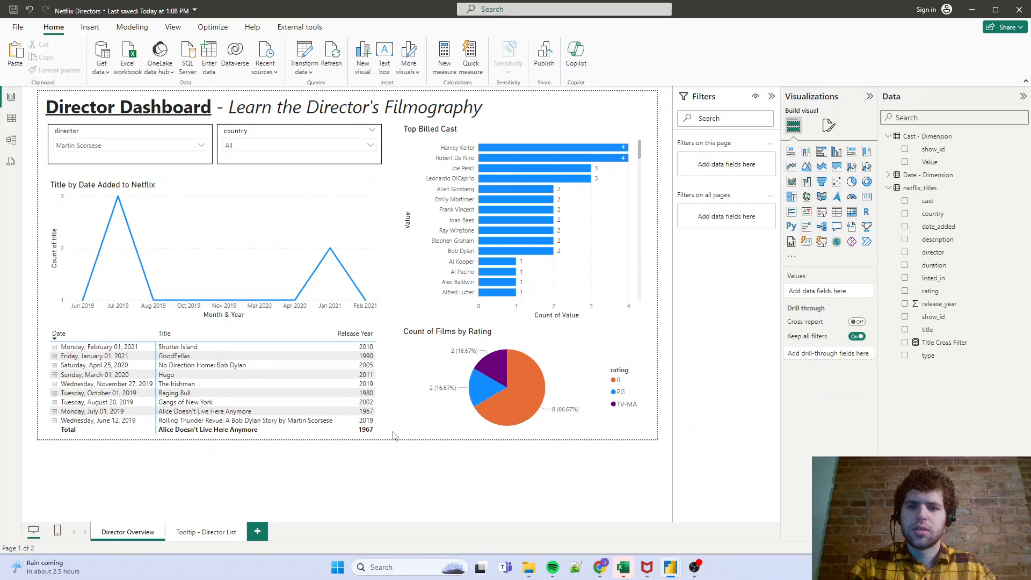
pyautogui.click(18, 26)
pyautogui.click(42, 102)
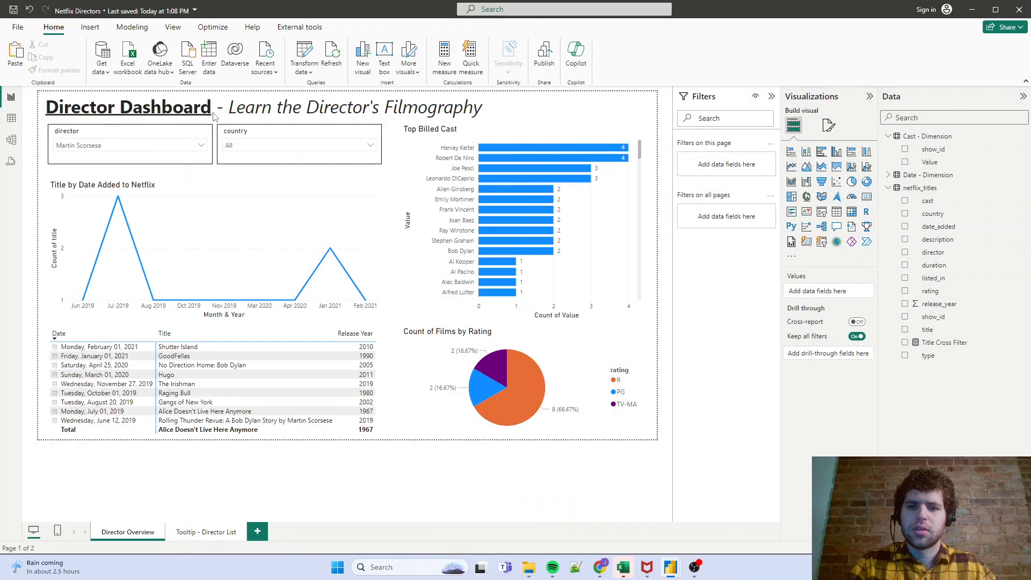